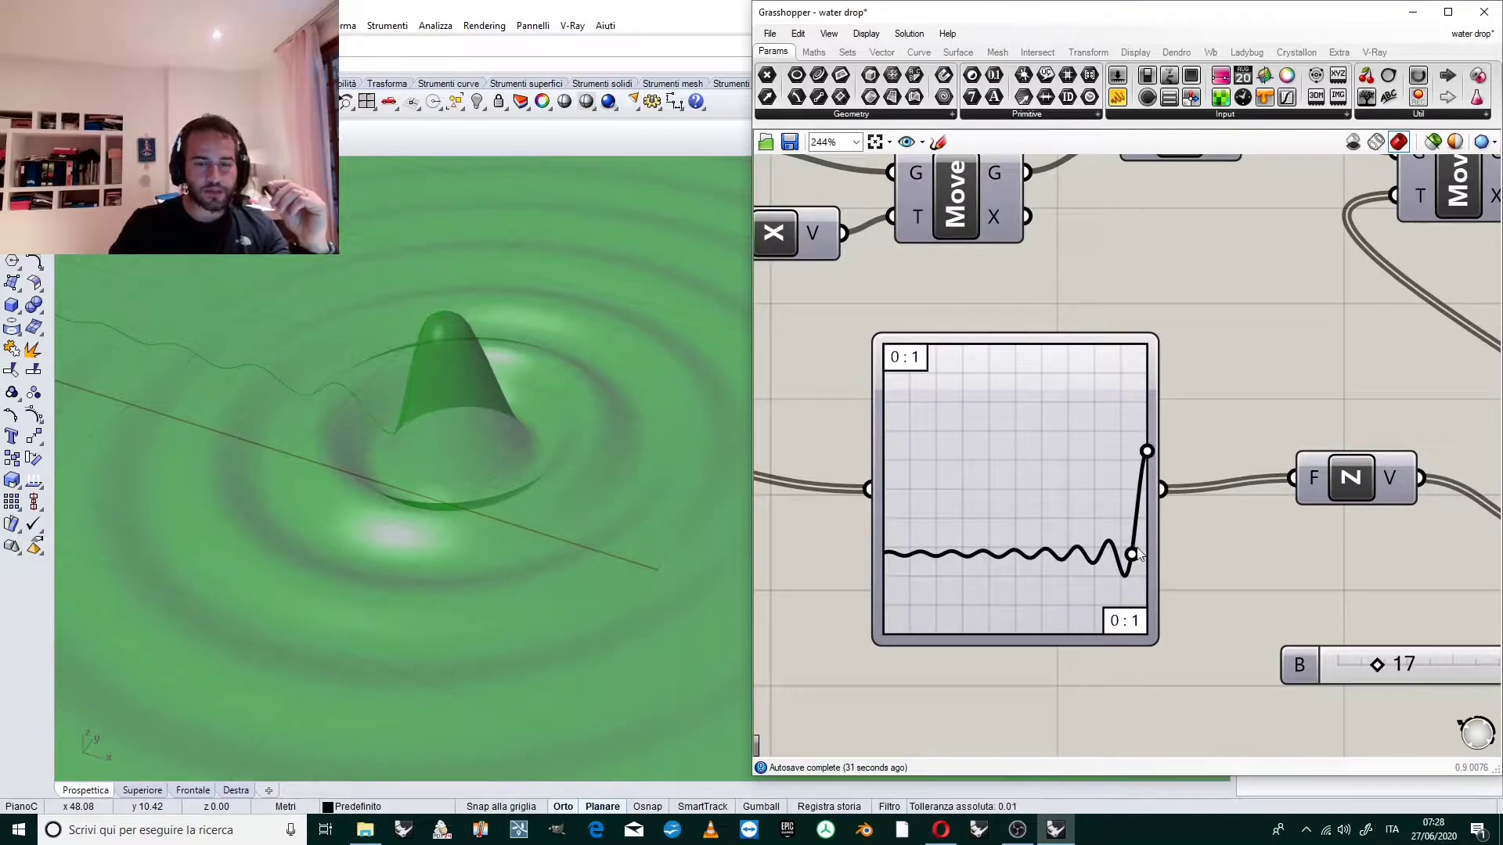
# Orbit around the finished water-drop ripple and drag the Sinc profile's end point to reshape the wave.
pyautogui.scroll(-2, 1231, 452)
pyautogui.scroll(4, 1147, 482)
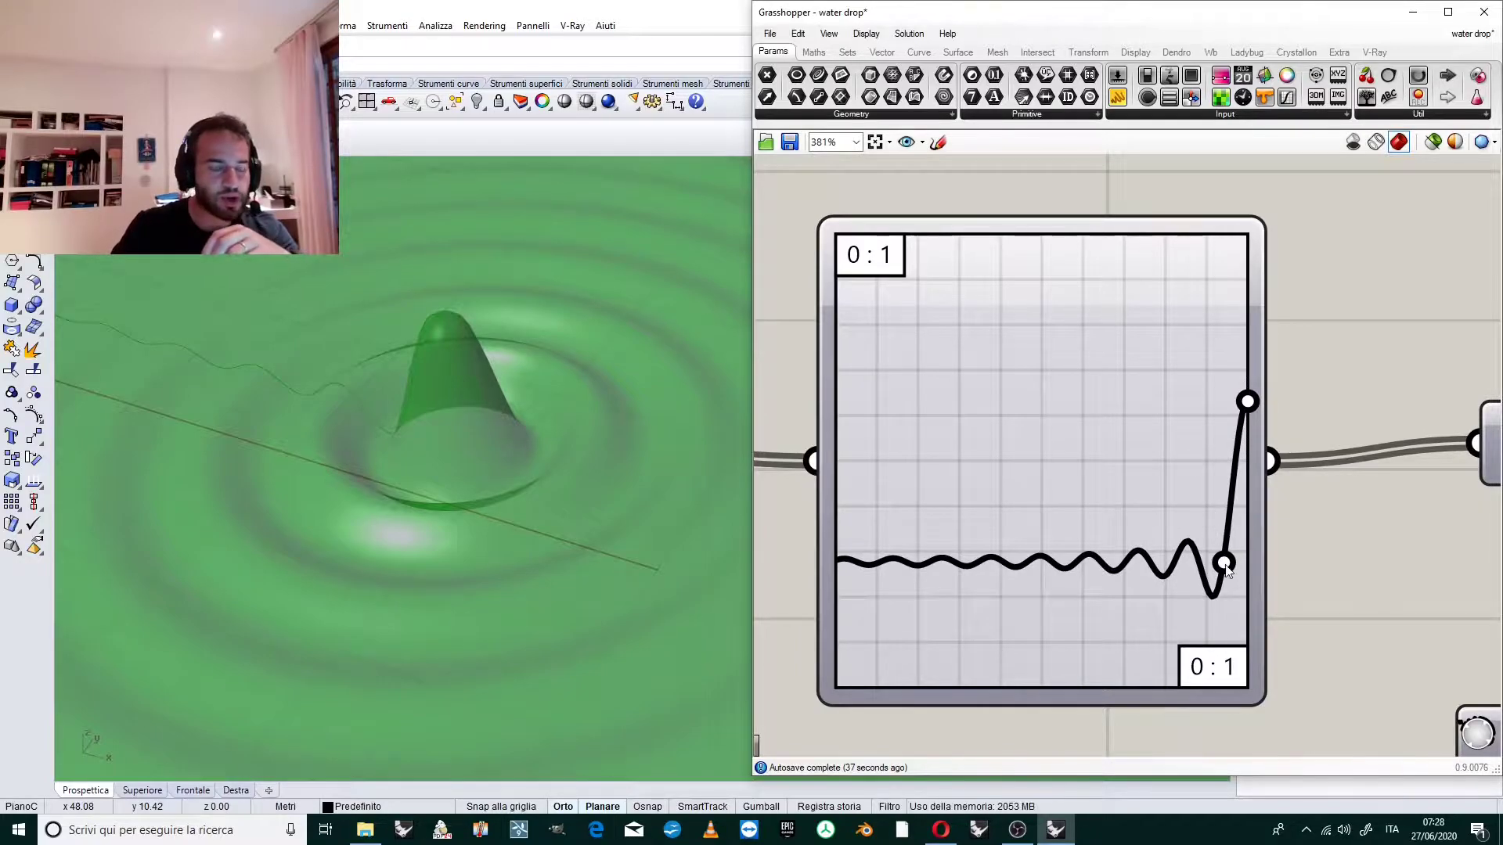
pyautogui.moveTo(504, 357); pyautogui.dragTo(514, 396, button='right')
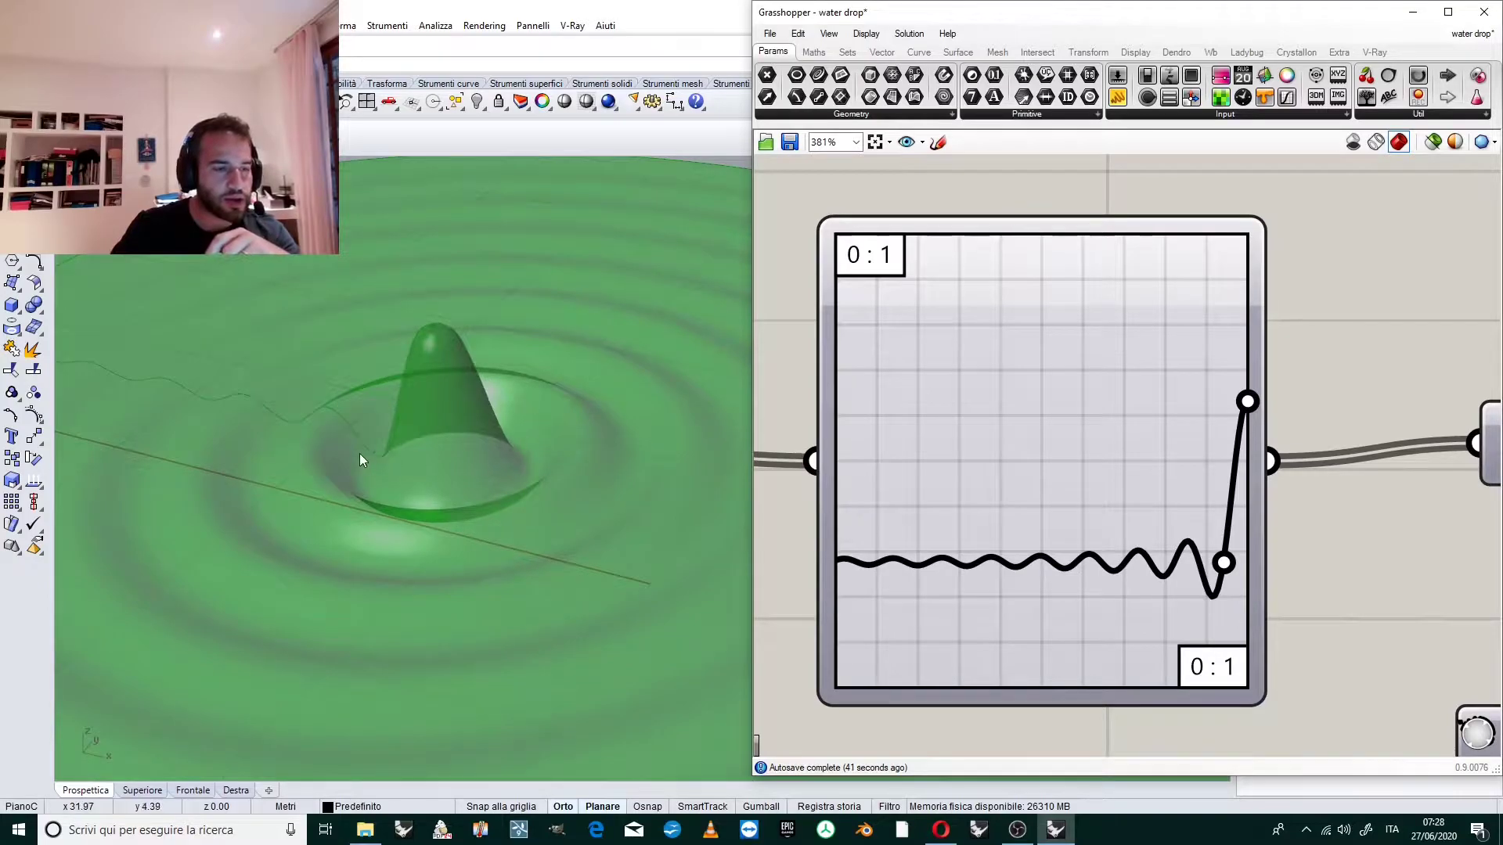
pyautogui.moveTo(360, 460); pyautogui.dragTo(552, 482, button='right')
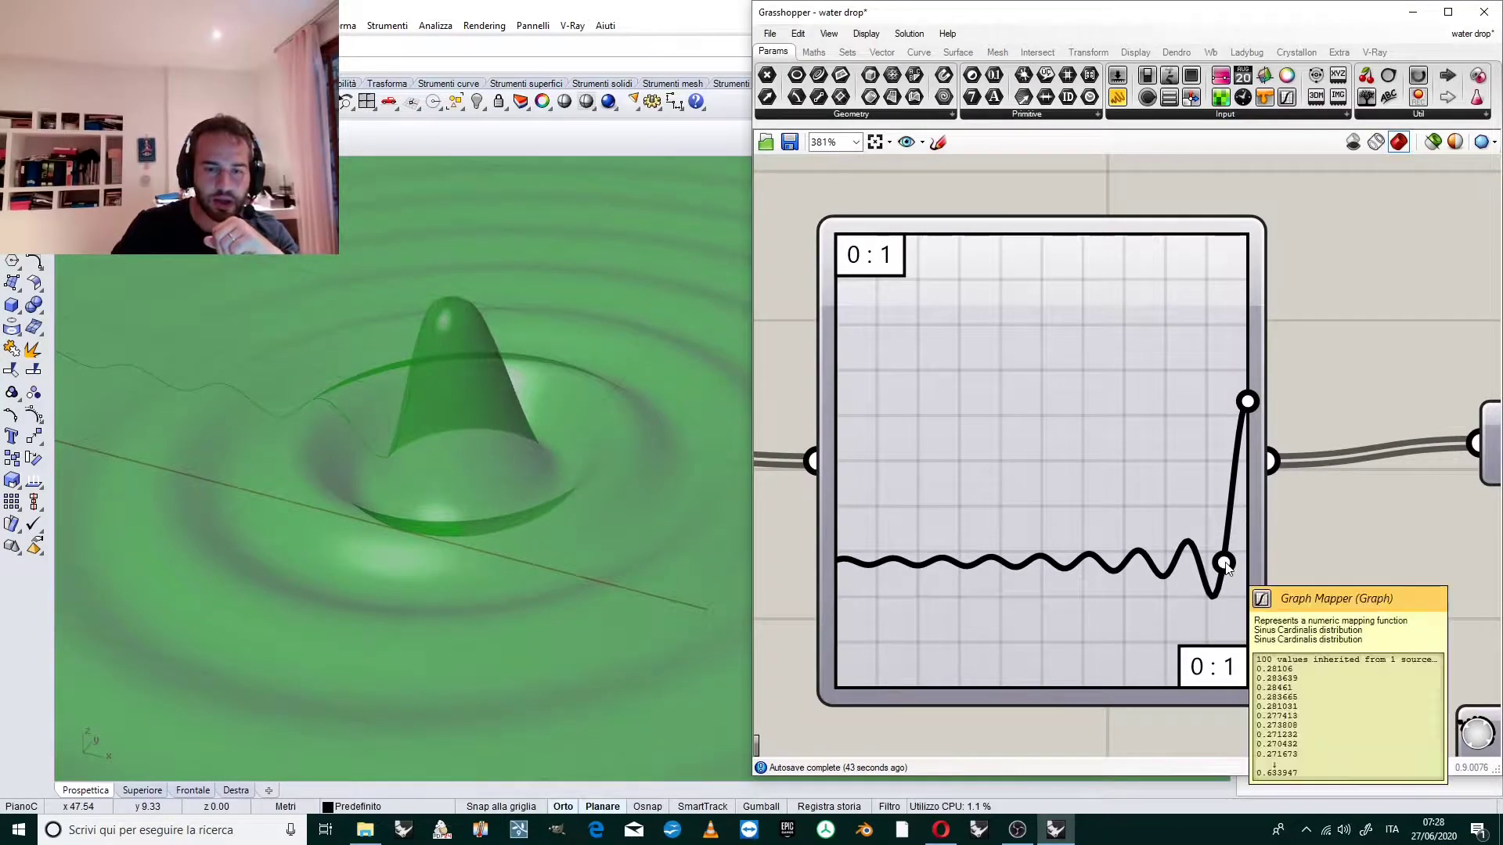
pyautogui.moveTo(1223, 564); pyautogui.dragTo(1225, 473)
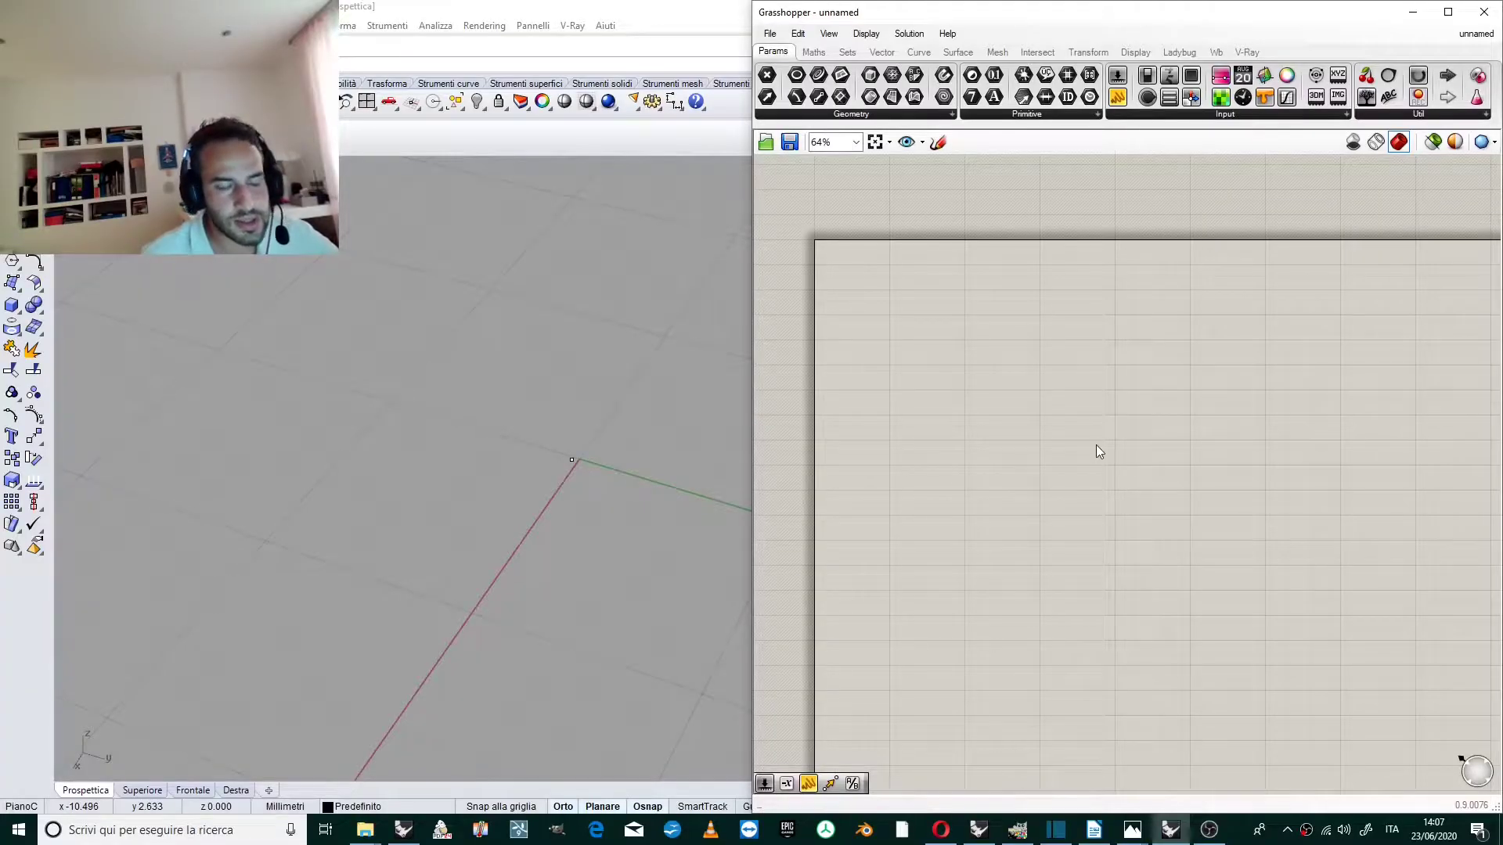
# Add a Construct Point component from the Vector tab and position it on the canvas.
pyautogui.keyDown('shift'); pyautogui.moveTo(571, 448); pyautogui.dragTo(485, 420, button='right'); pyautogui.keyUp('shift')
pyautogui.scroll(2, 537, 415)
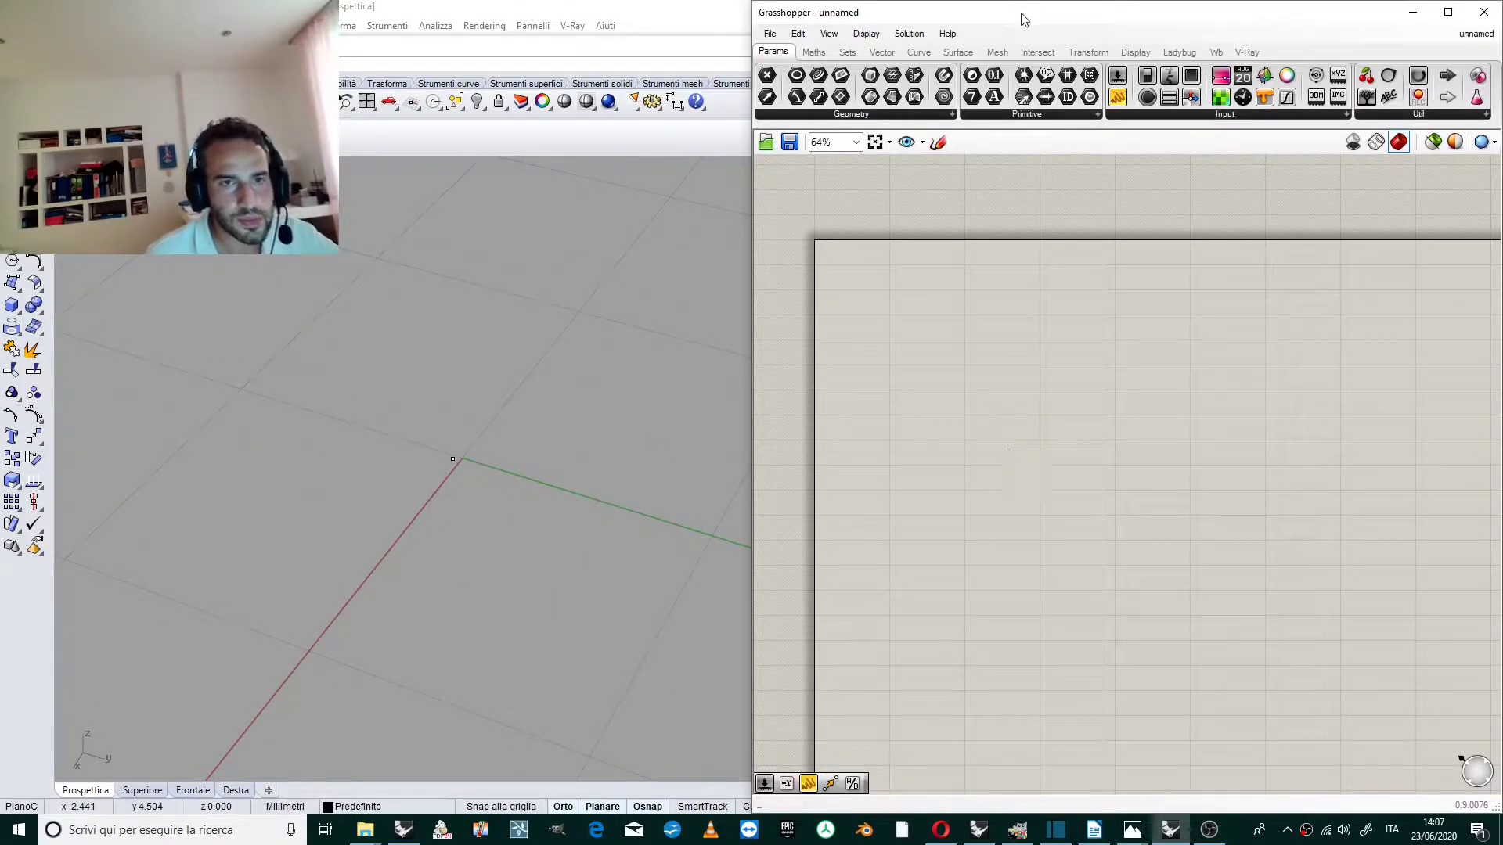
pyautogui.click(881, 52)
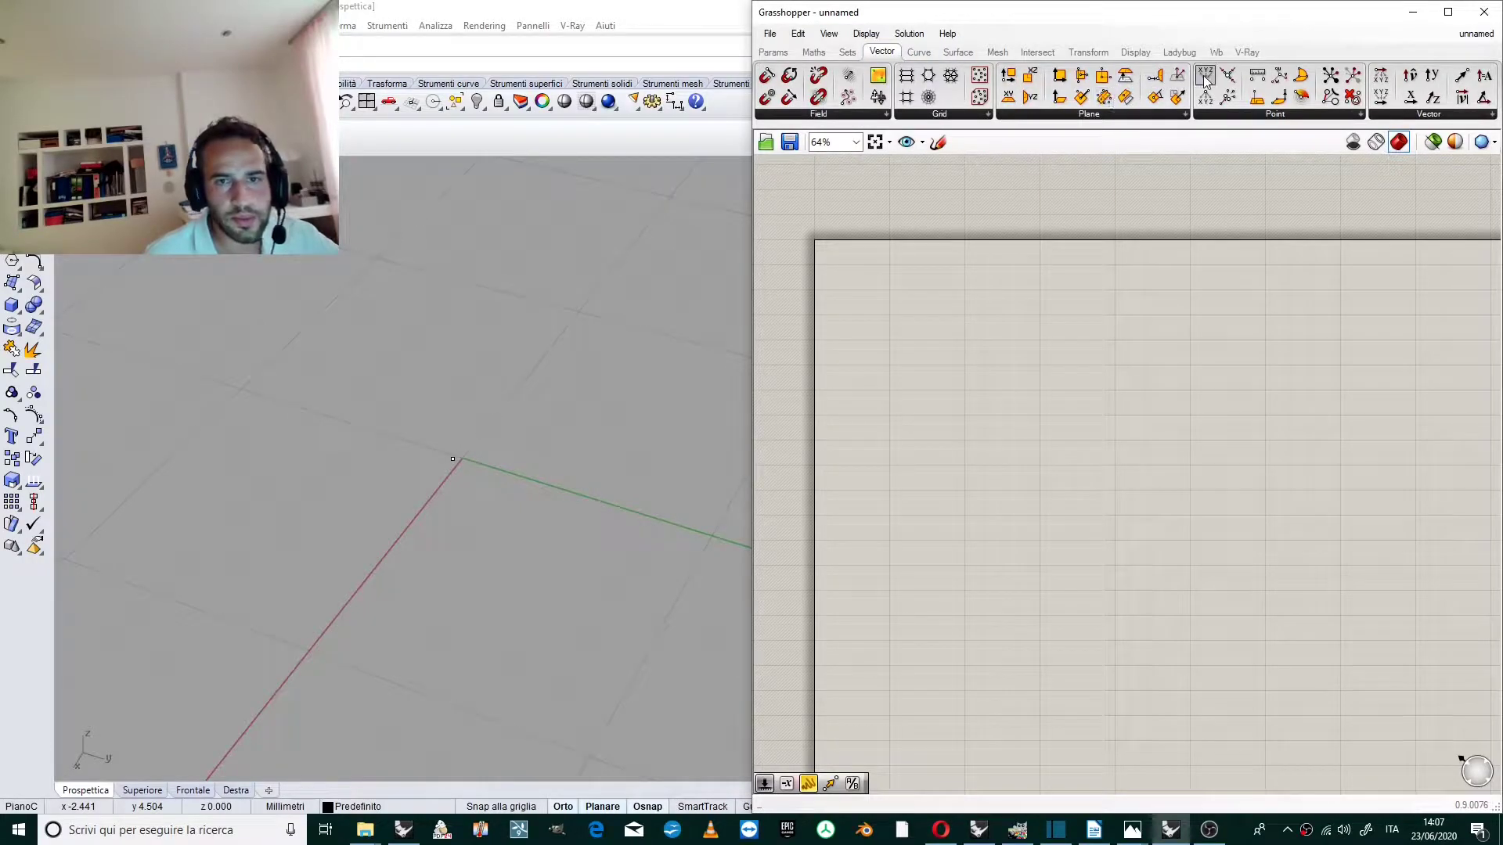
pyautogui.moveTo(1209, 82); pyautogui.dragTo(1072, 470)
pyautogui.scroll(6, 1060, 444)
pyautogui.moveTo(985, 444); pyautogui.dragTo(1103, 445)
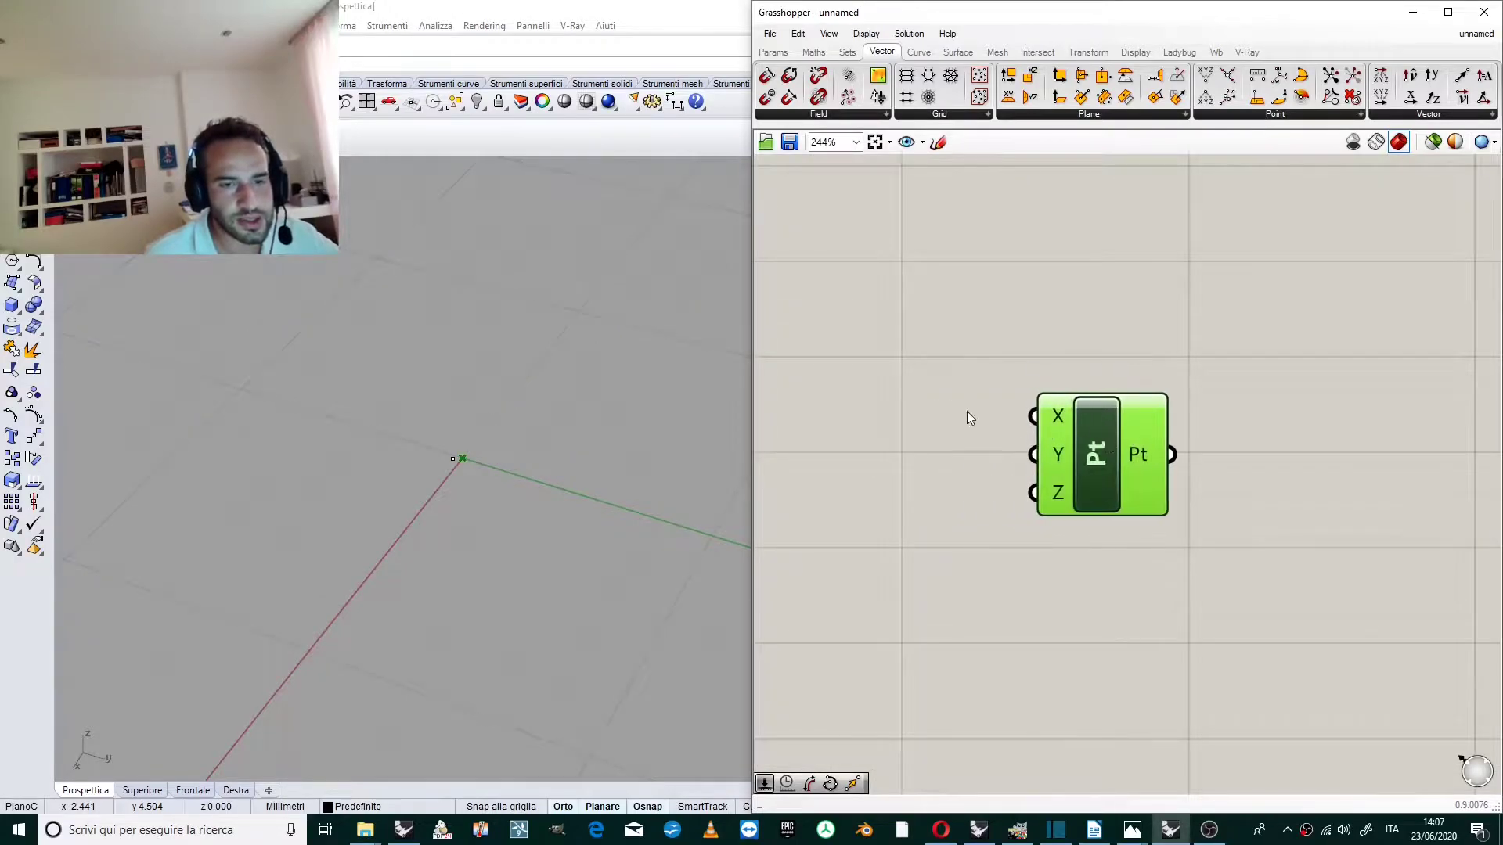
pyautogui.scroll(-2, 1018, 376)
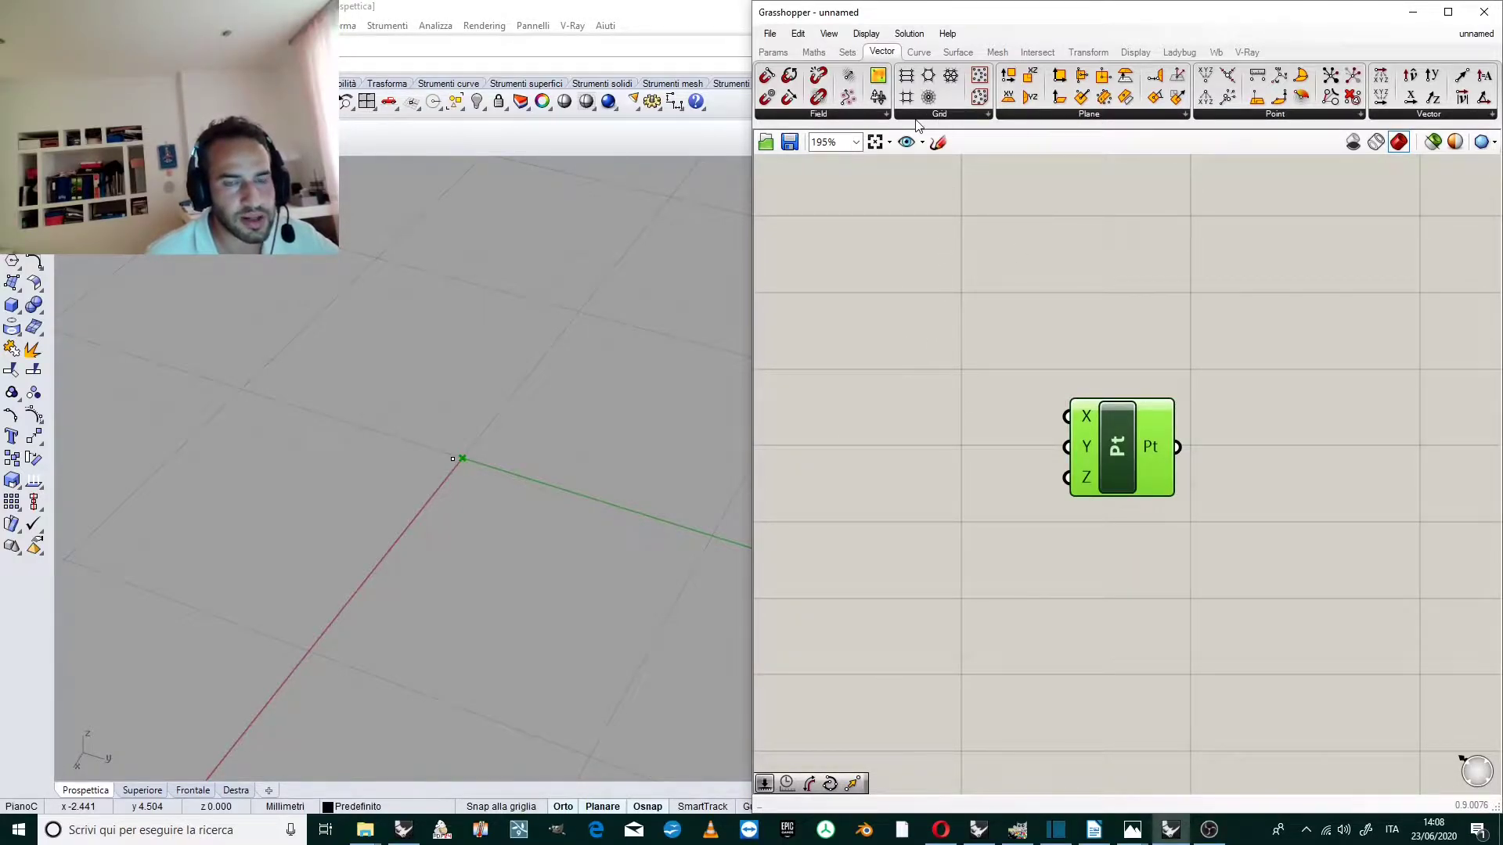
pyautogui.click(773, 52)
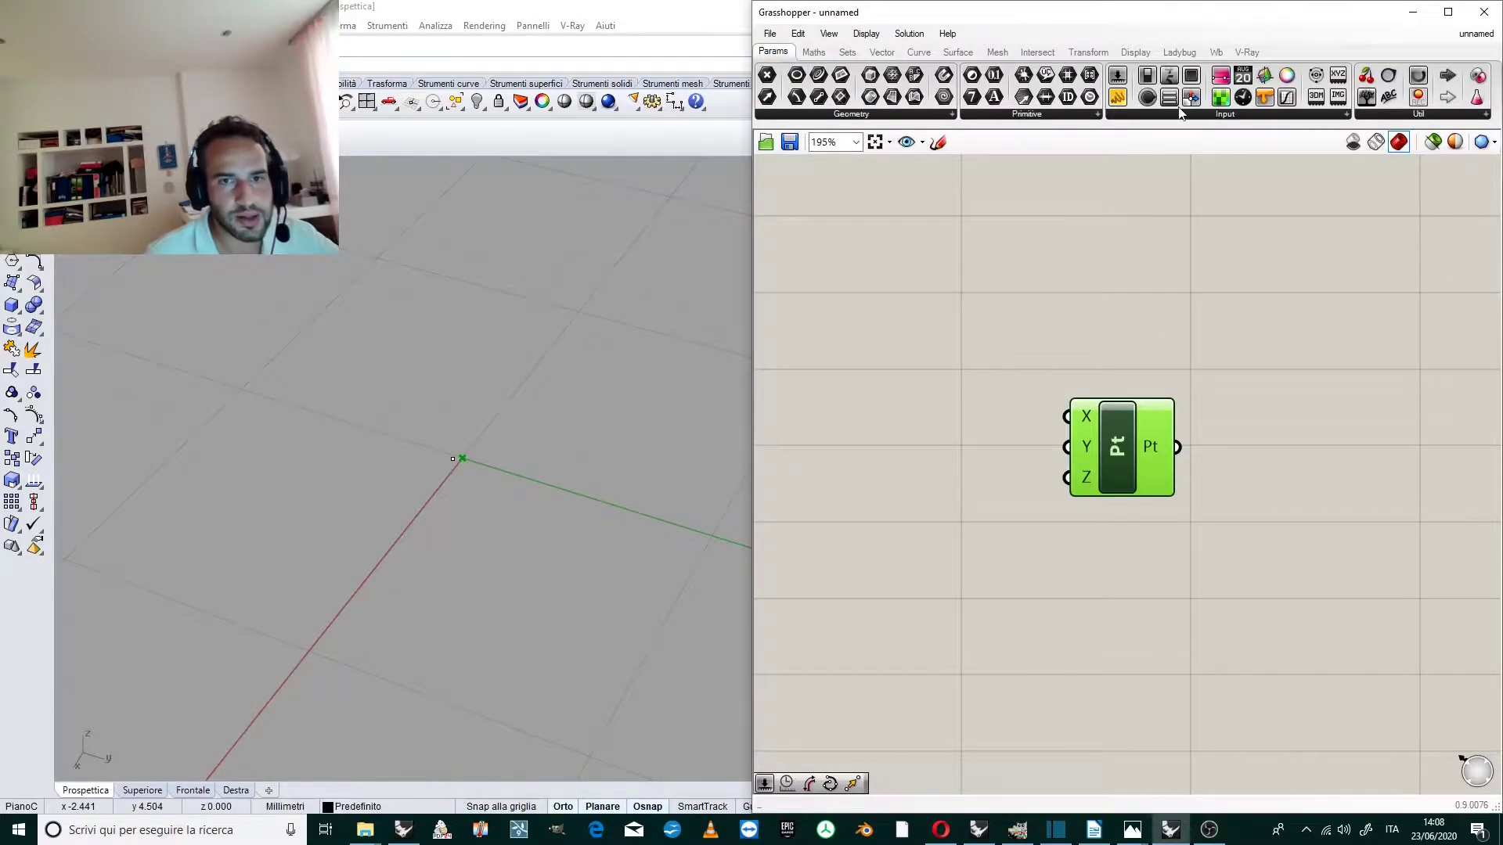
# Place a Panel left of Construct Point, turn off Multiline Data, and enter 0.
pyautogui.moveTo(1112, 100); pyautogui.dragTo(956, 358)
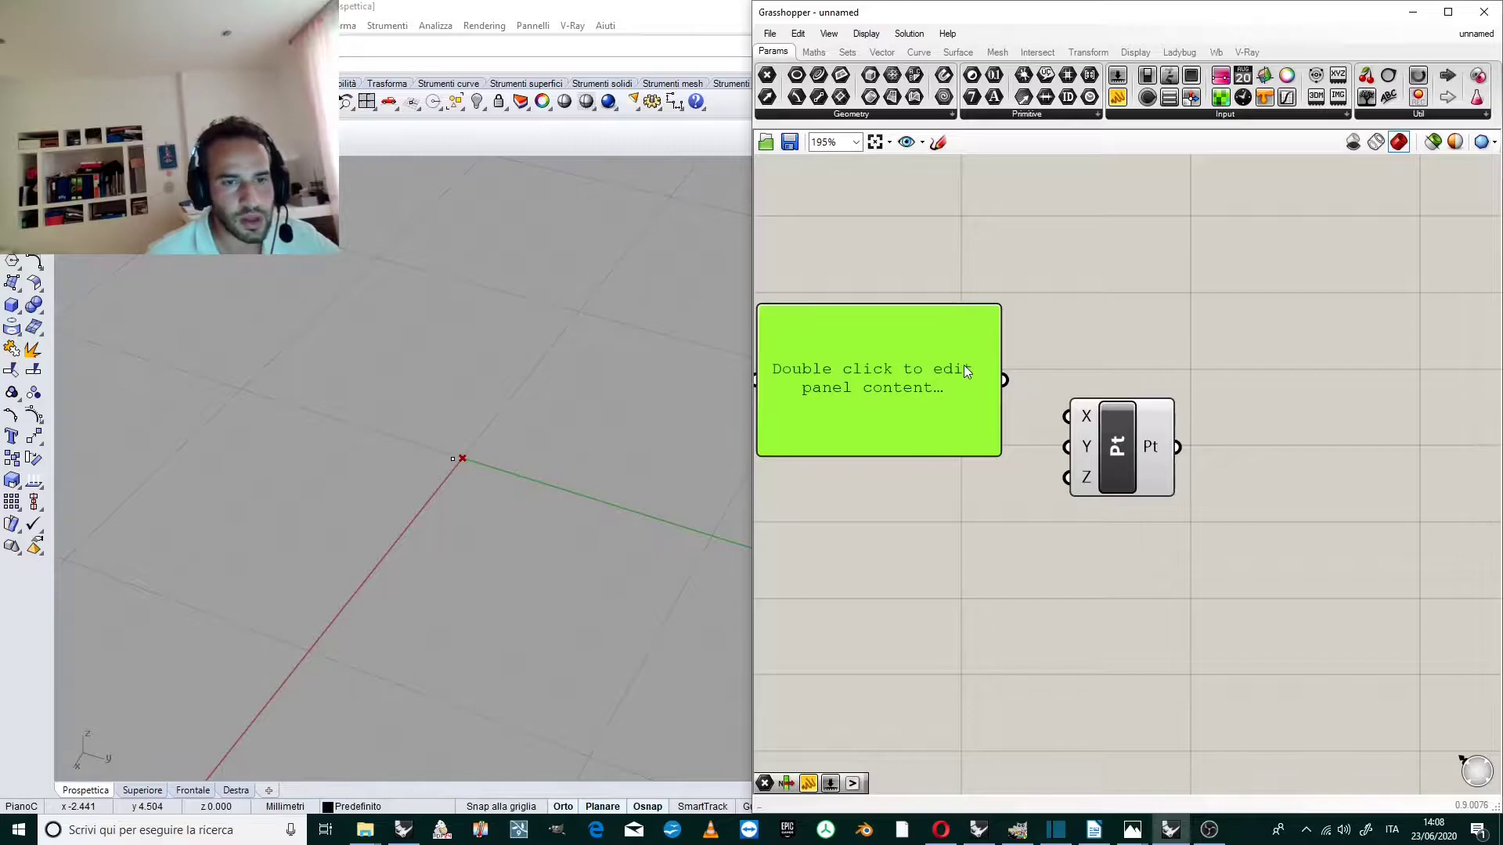
pyautogui.rightClick(964, 367)
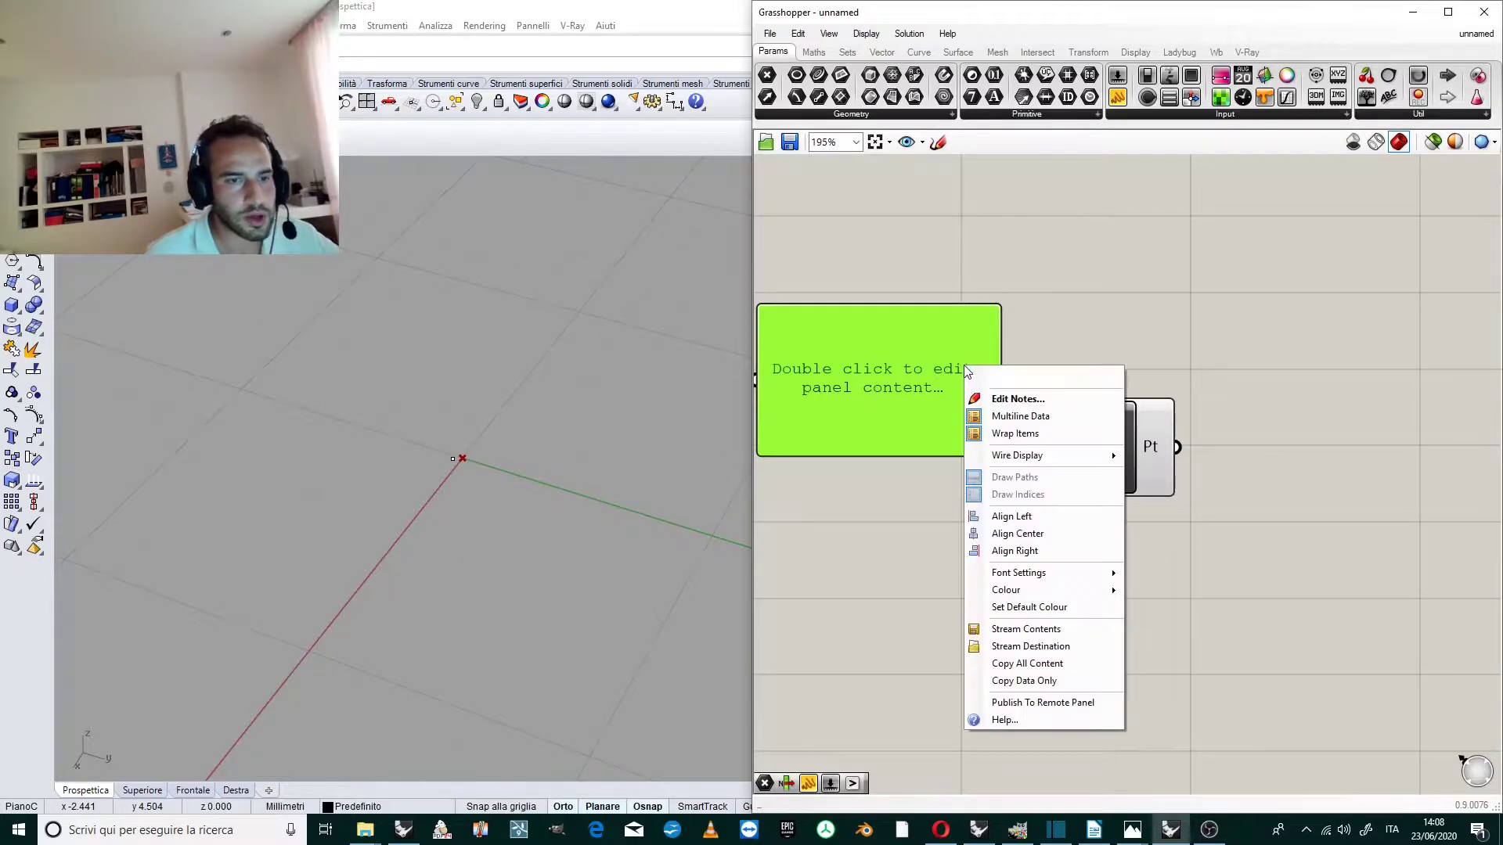
pyautogui.click(1008, 420)
pyautogui.doubleClick(911, 382)
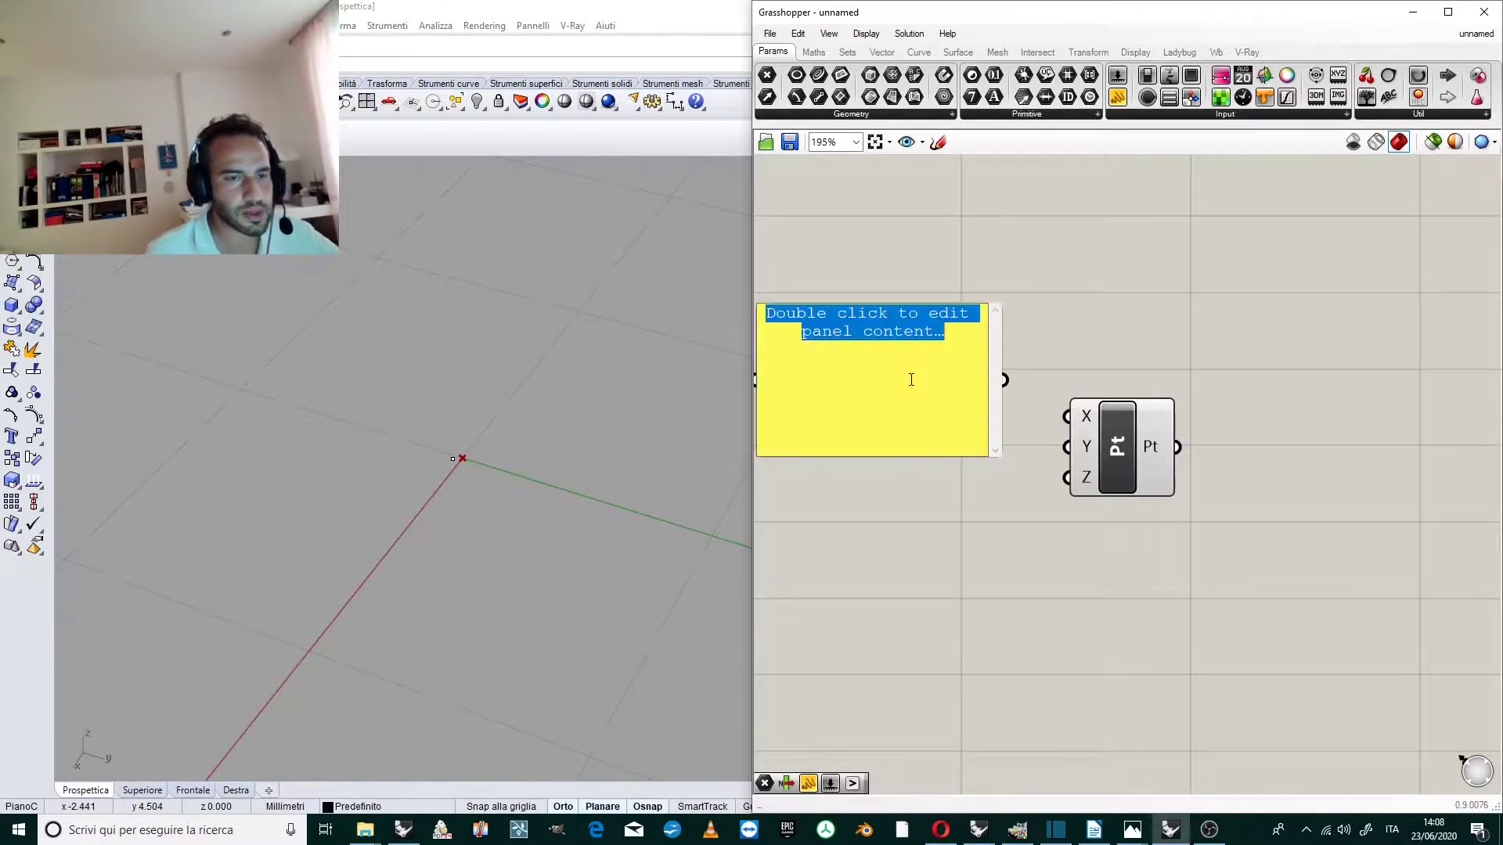
pyautogui.write('0')
pyautogui.click(900, 245)
pyautogui.click(936, 319)
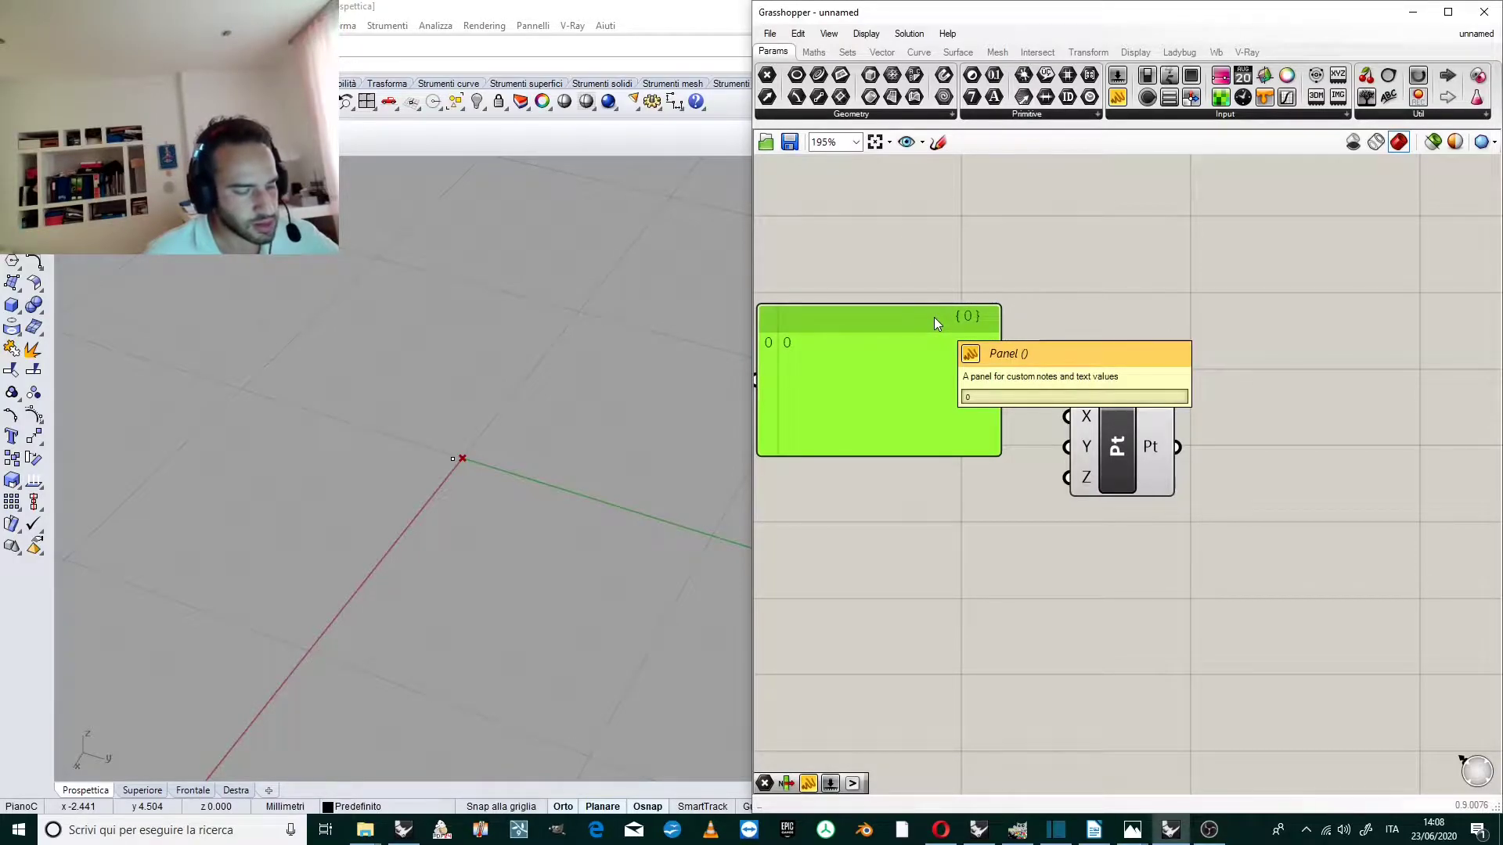
# Duplicate the 0 panel twice and wire the three panels into the point's X, Y and Z inputs.
pyautogui.hotkey('ctrl', 'c')
pyautogui.hotkey('ctrl', 'v')
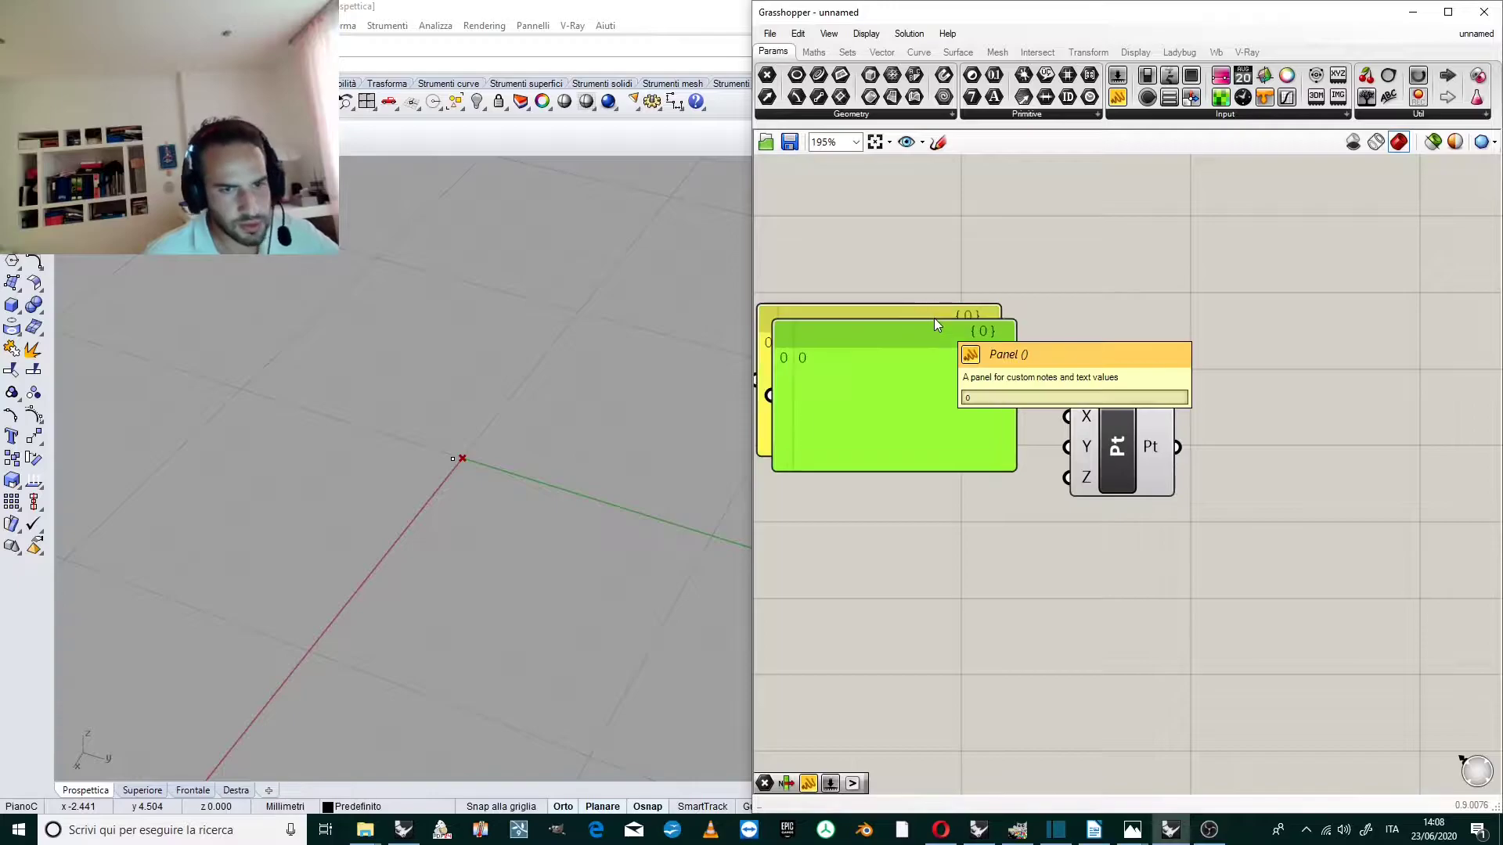
pyautogui.hotkey('ctrl', 'v')
pyautogui.moveTo(945, 346); pyautogui.dragTo(916, 508)
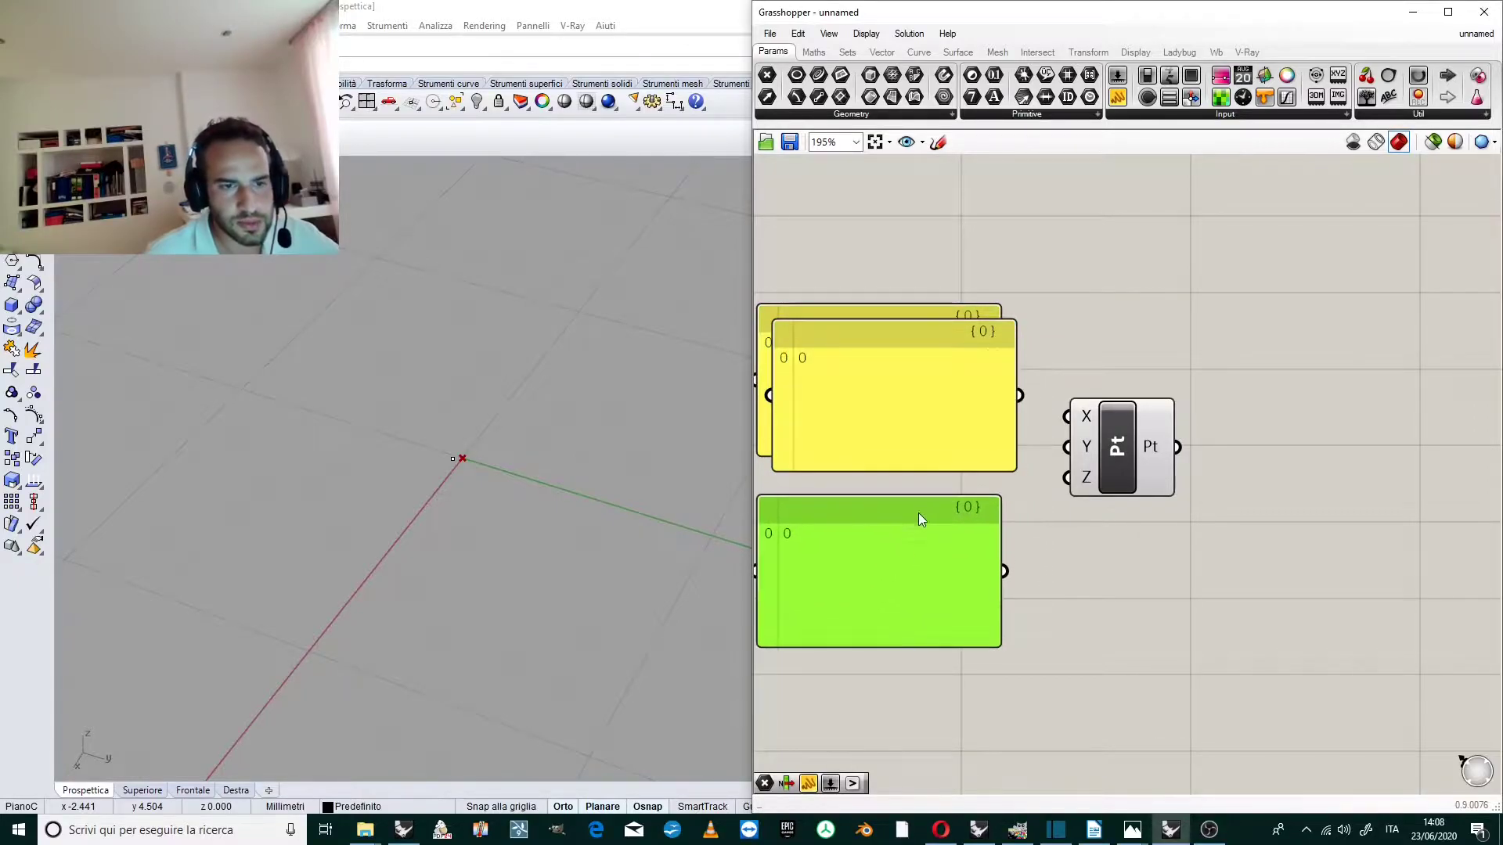
pyautogui.click(912, 651)
pyautogui.moveTo(1005, 572); pyautogui.dragTo(1068, 478)
pyautogui.moveTo(953, 429)
pyautogui.mouseDown()
pyautogui.moveTo(924, 480)
pyautogui.moveTo(1049, 453)
pyautogui.mouseUp()
pyautogui.moveTo(1005, 381); pyautogui.dragTo(1068, 417)
pyautogui.click(1046, 341)
pyautogui.scroll(-4, 1046, 341)
pyautogui.scroll(3, 1098, 366)
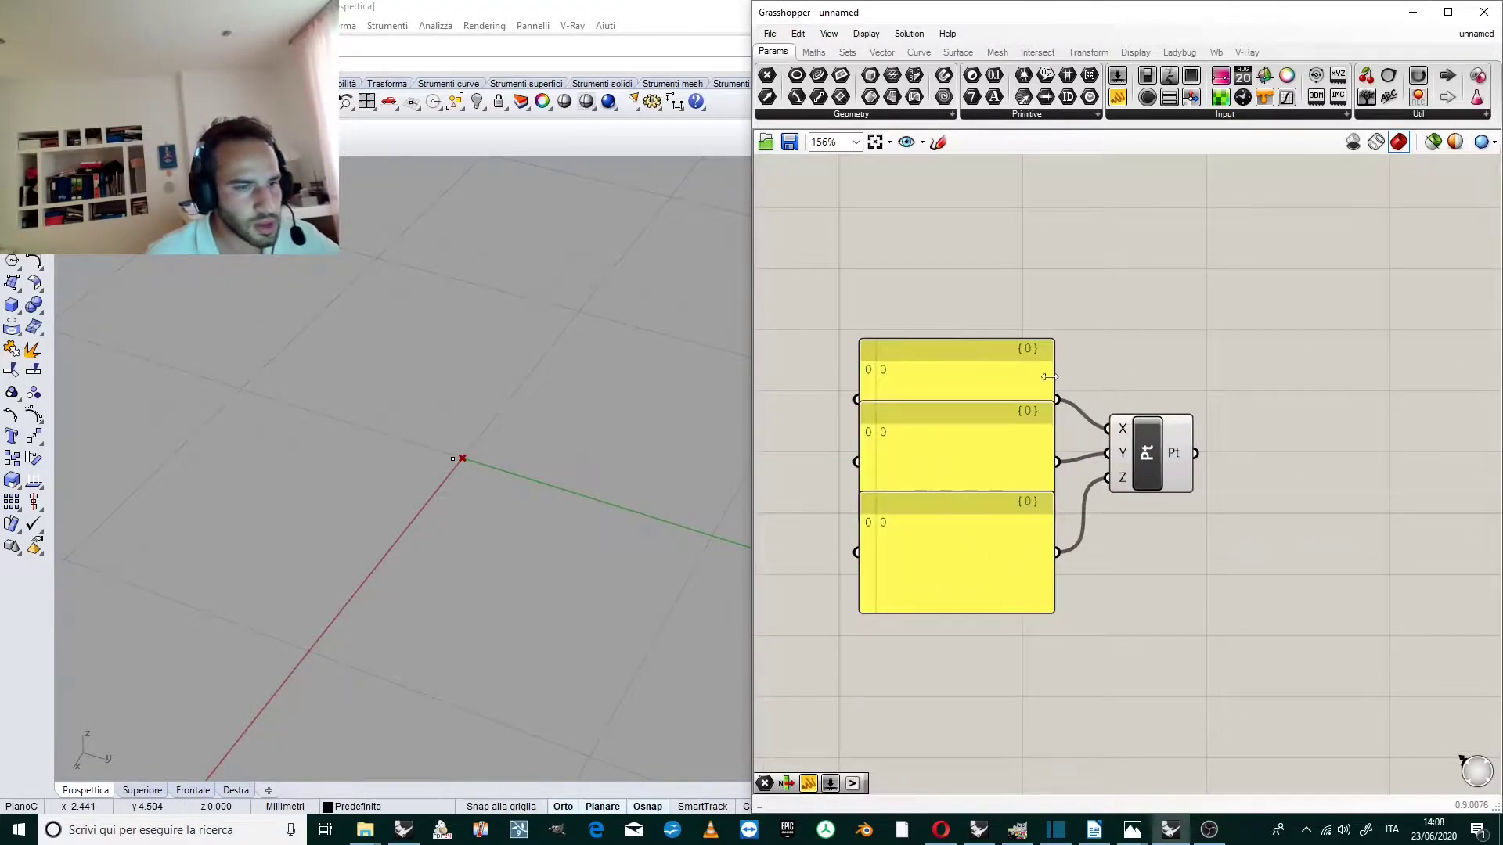
pyautogui.click(1161, 443)
pyautogui.scroll(-4, 1257, 363)
# Add a Move component via the MO search and feed the point into its Geometry input.
pyautogui.scroll(1, 1187, 344)
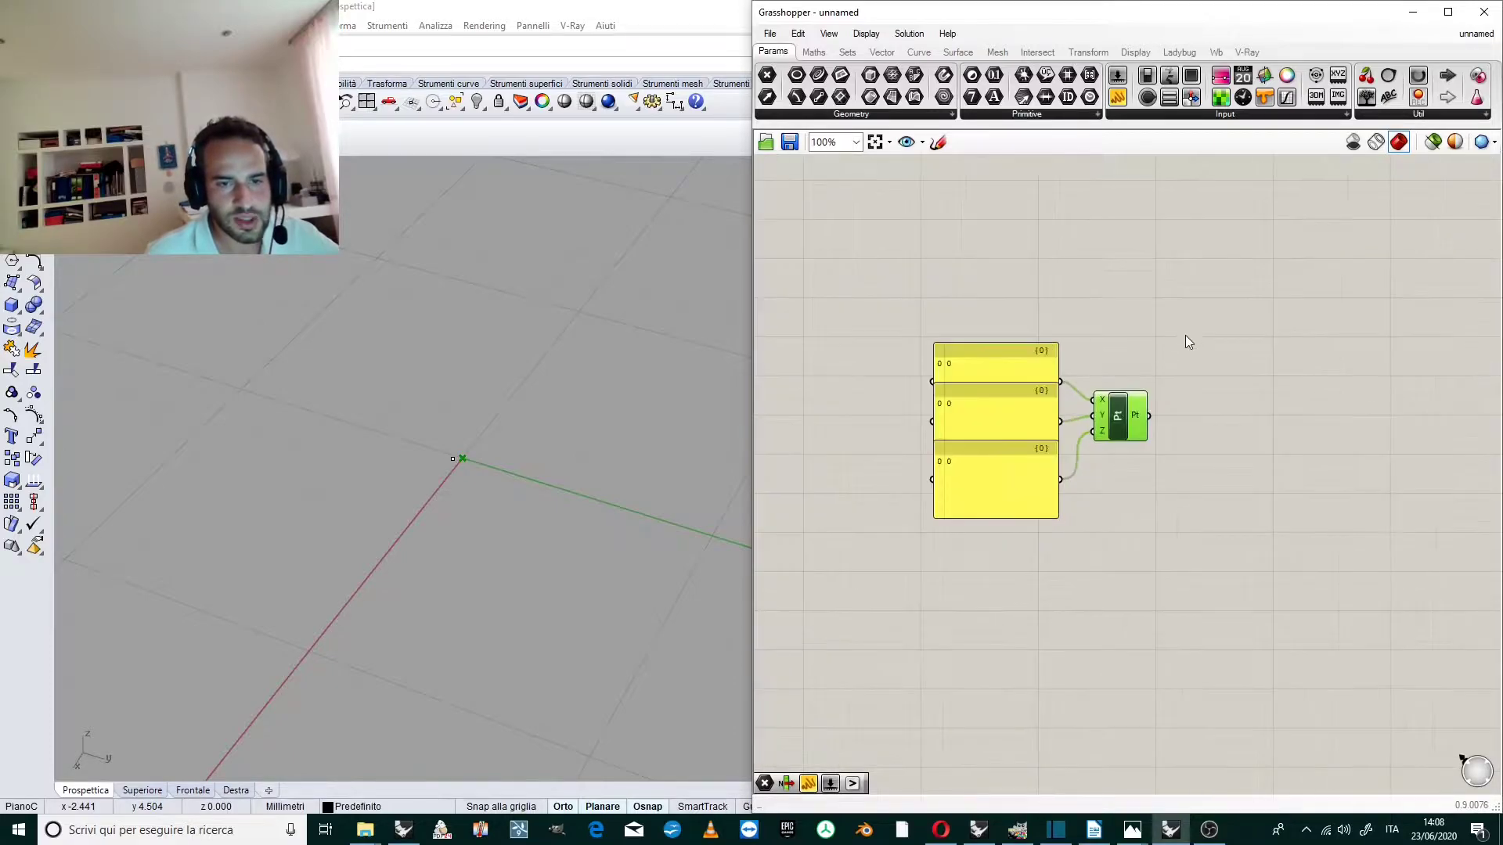
pyautogui.scroll(1, 1190, 344)
pyautogui.scroll(1, 1271, 421)
pyautogui.doubleClick(1270, 422)
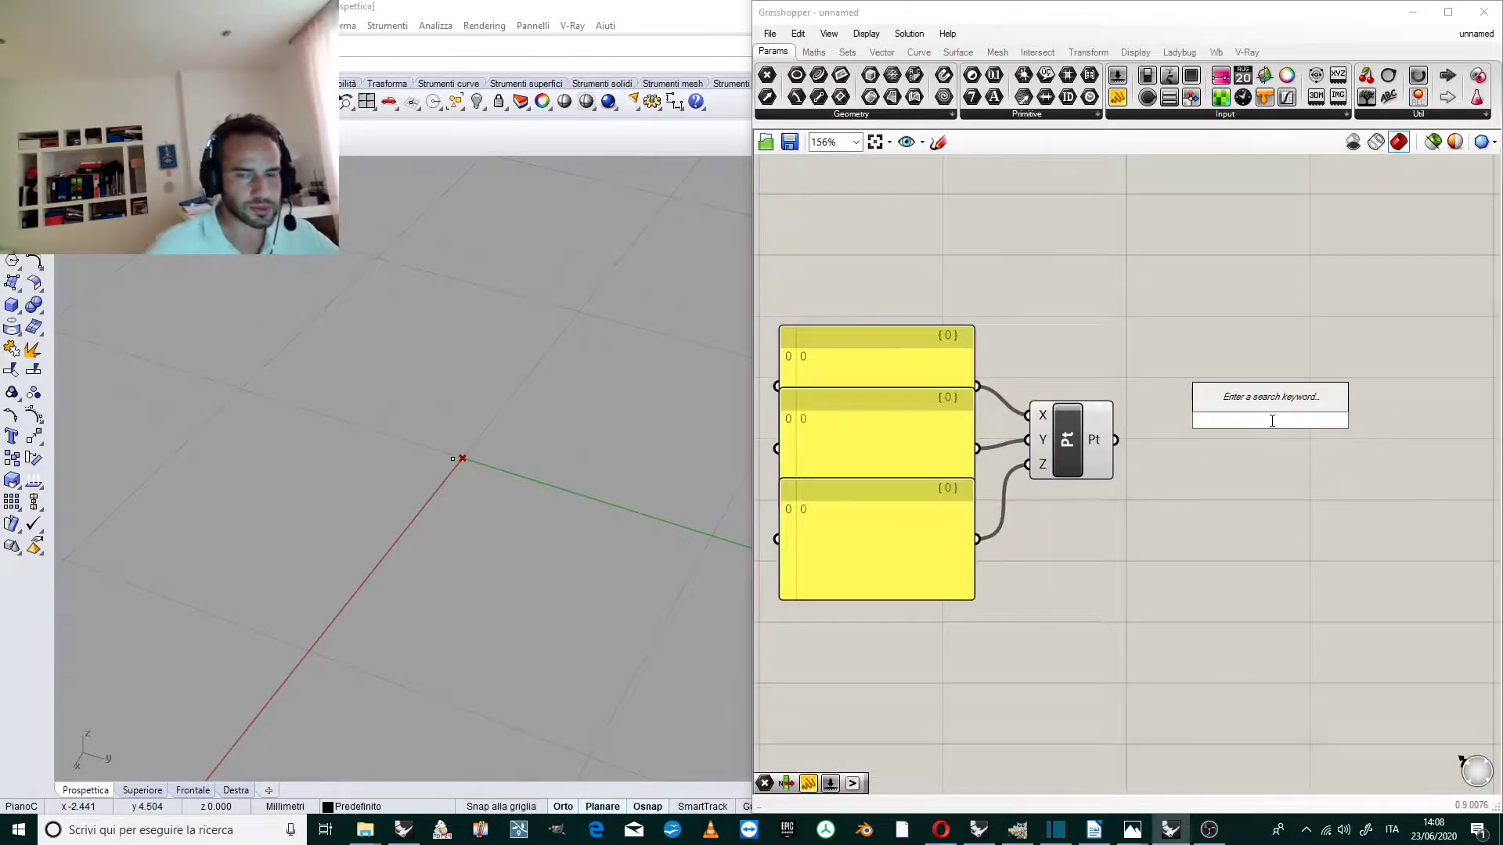
pyautogui.write('MO')
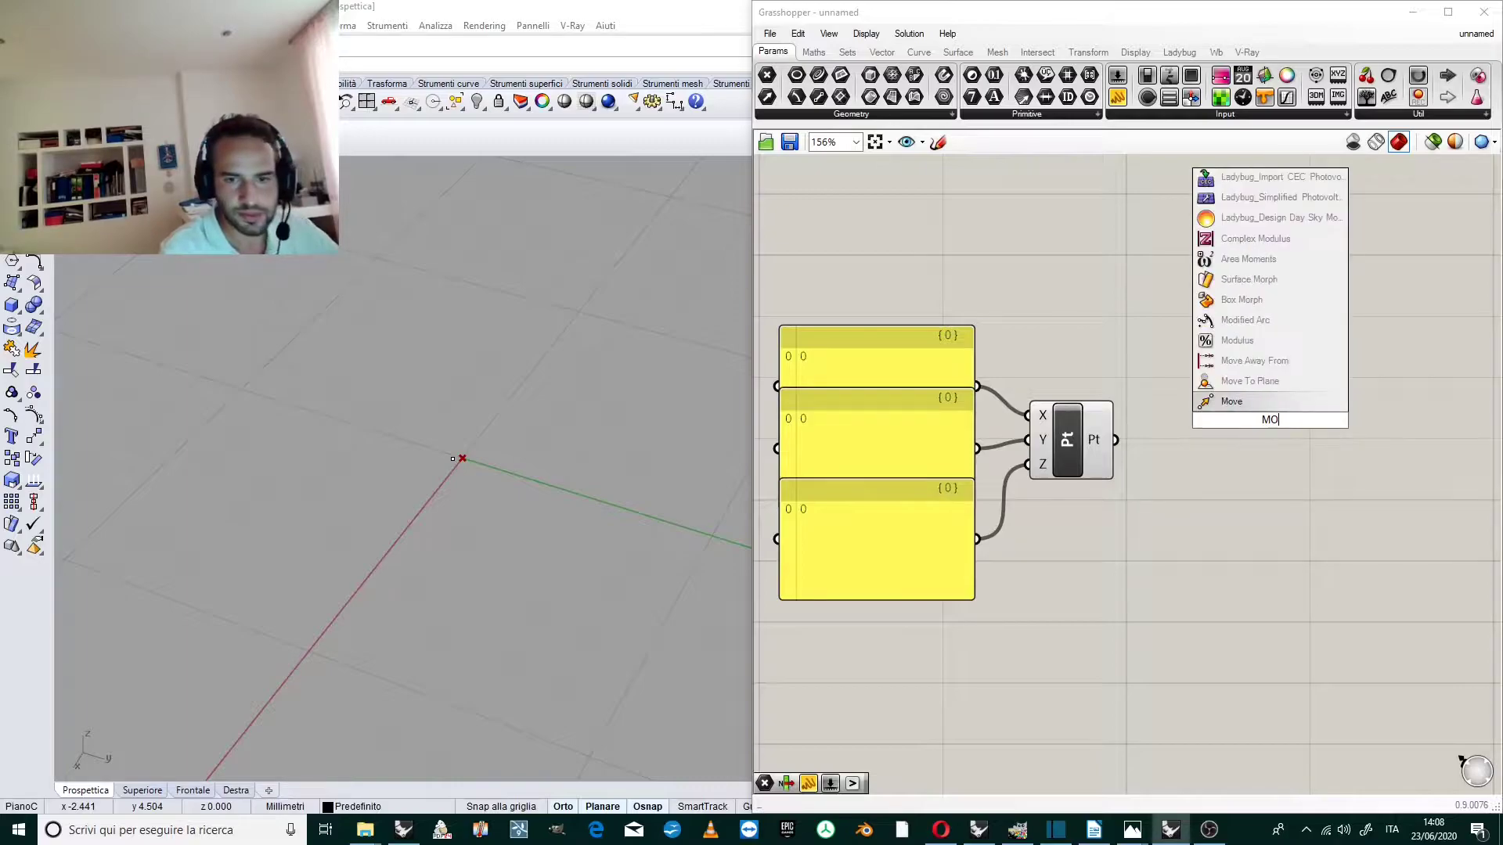
pyautogui.press('Return')
pyautogui.moveTo(1270, 423); pyautogui.dragTo(1243, 445)
pyautogui.click(1206, 360)
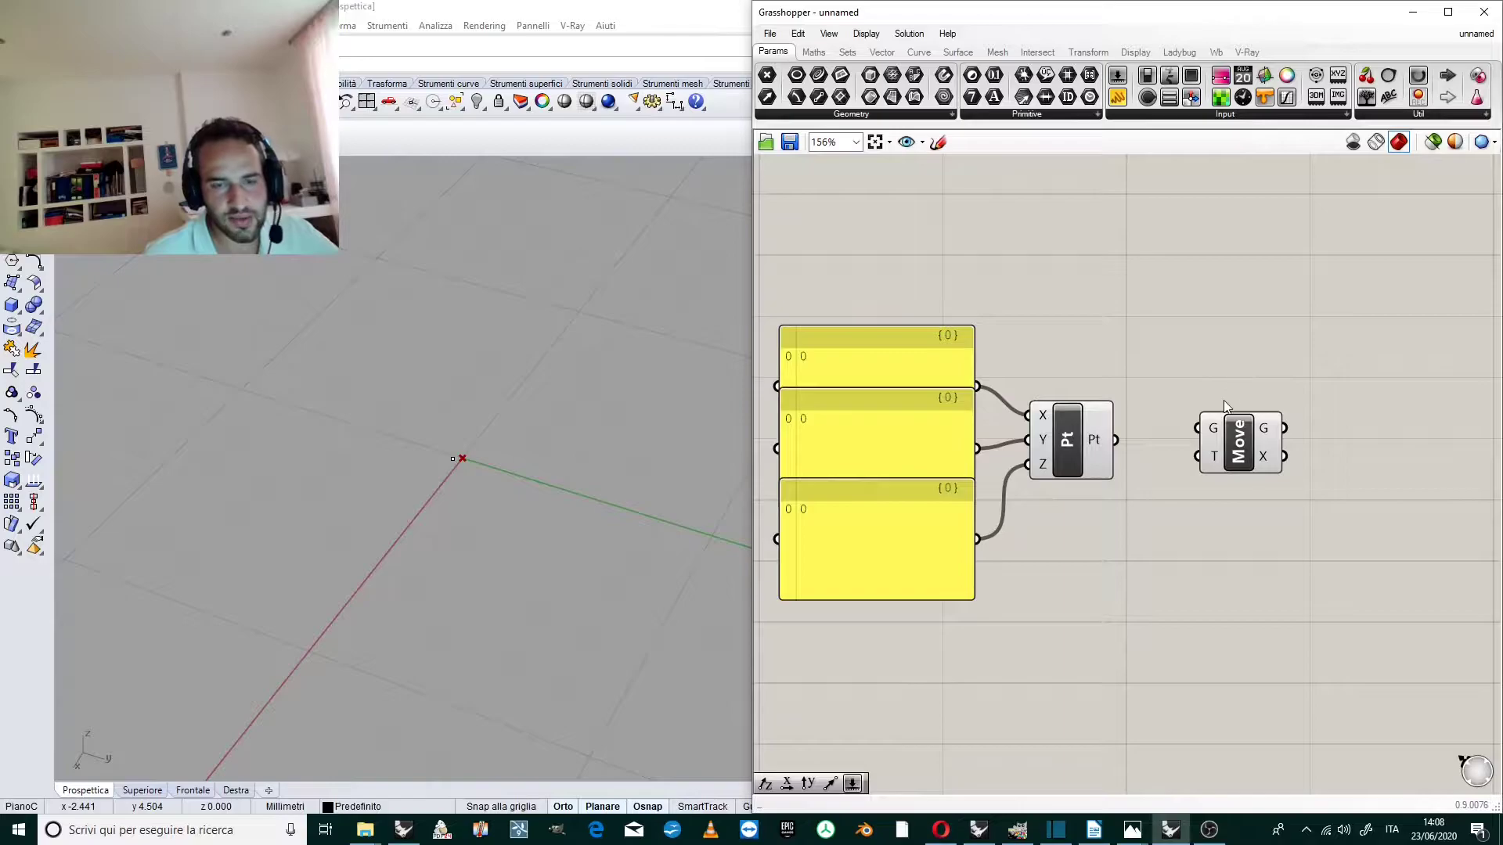
pyautogui.doubleClick(1173, 379)
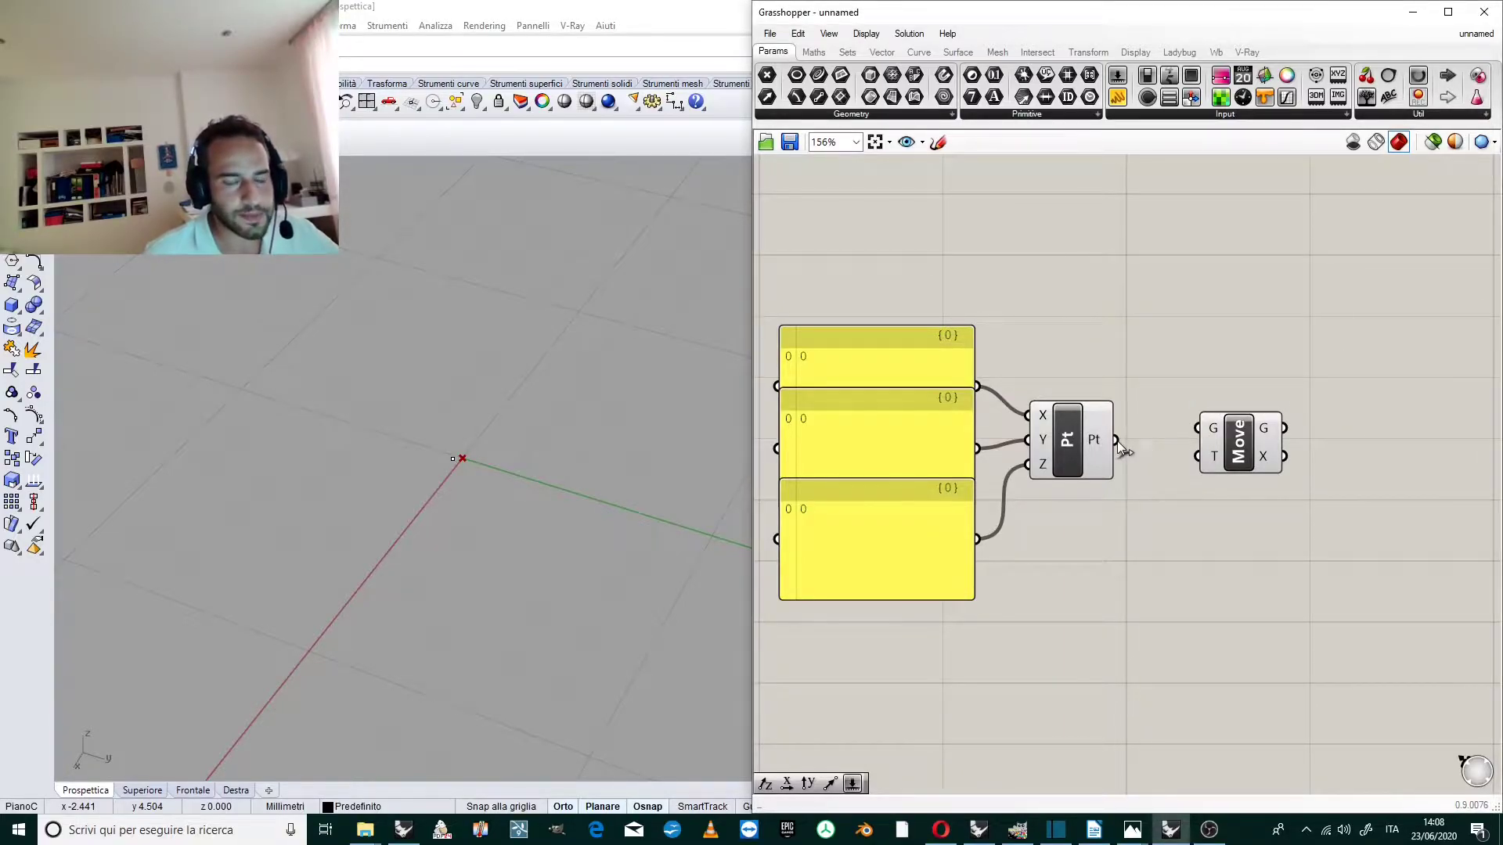
pyautogui.moveTo(1113, 440); pyautogui.dragTo(1236, 472)
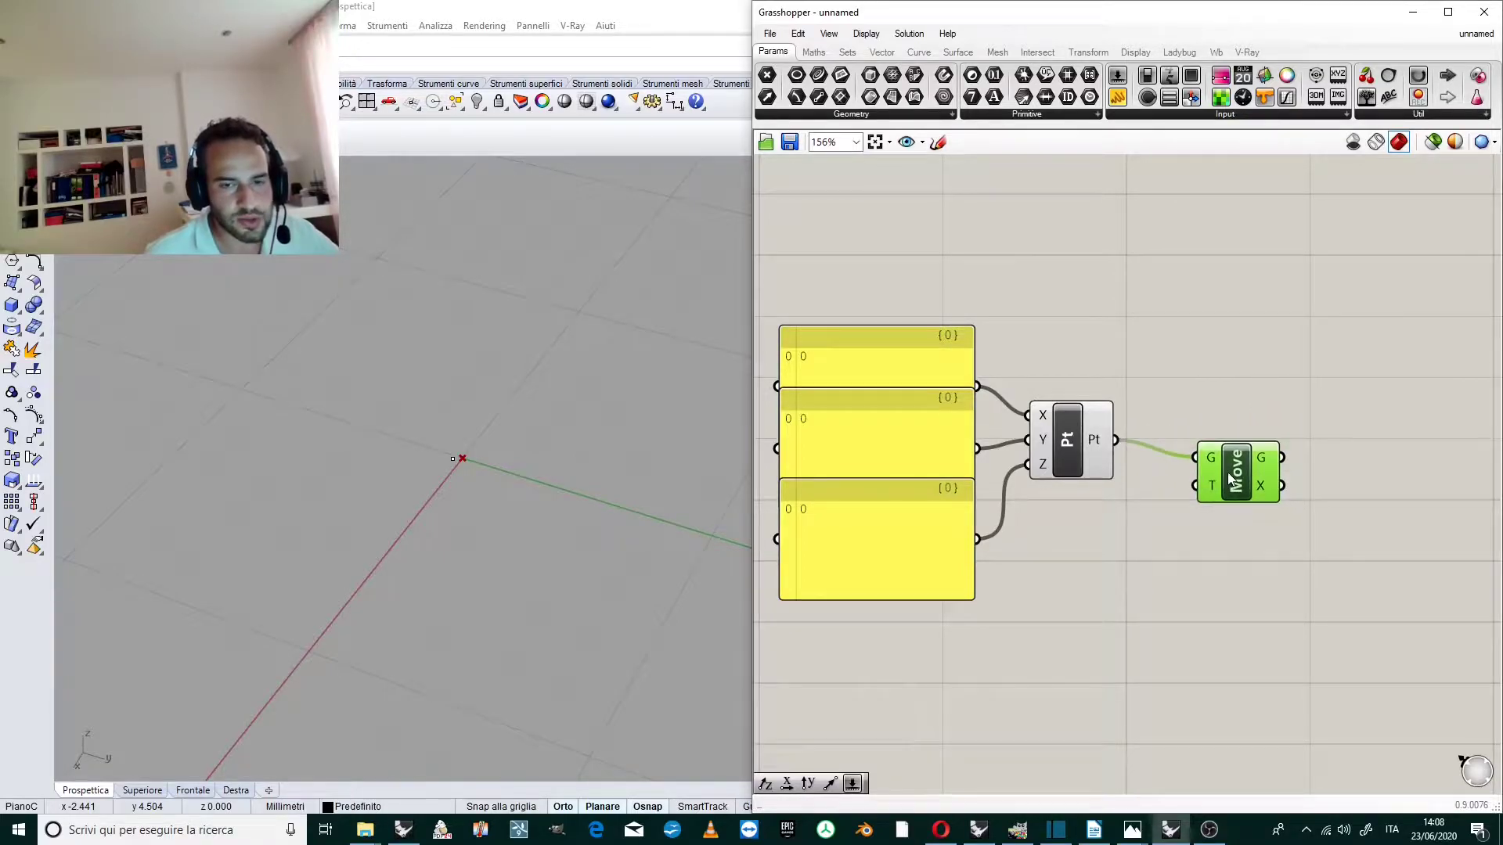
pyautogui.click(1160, 522)
# Add a Unit X vector and wire it into the Move's Translation input.
pyautogui.doubleClick(1161, 523)
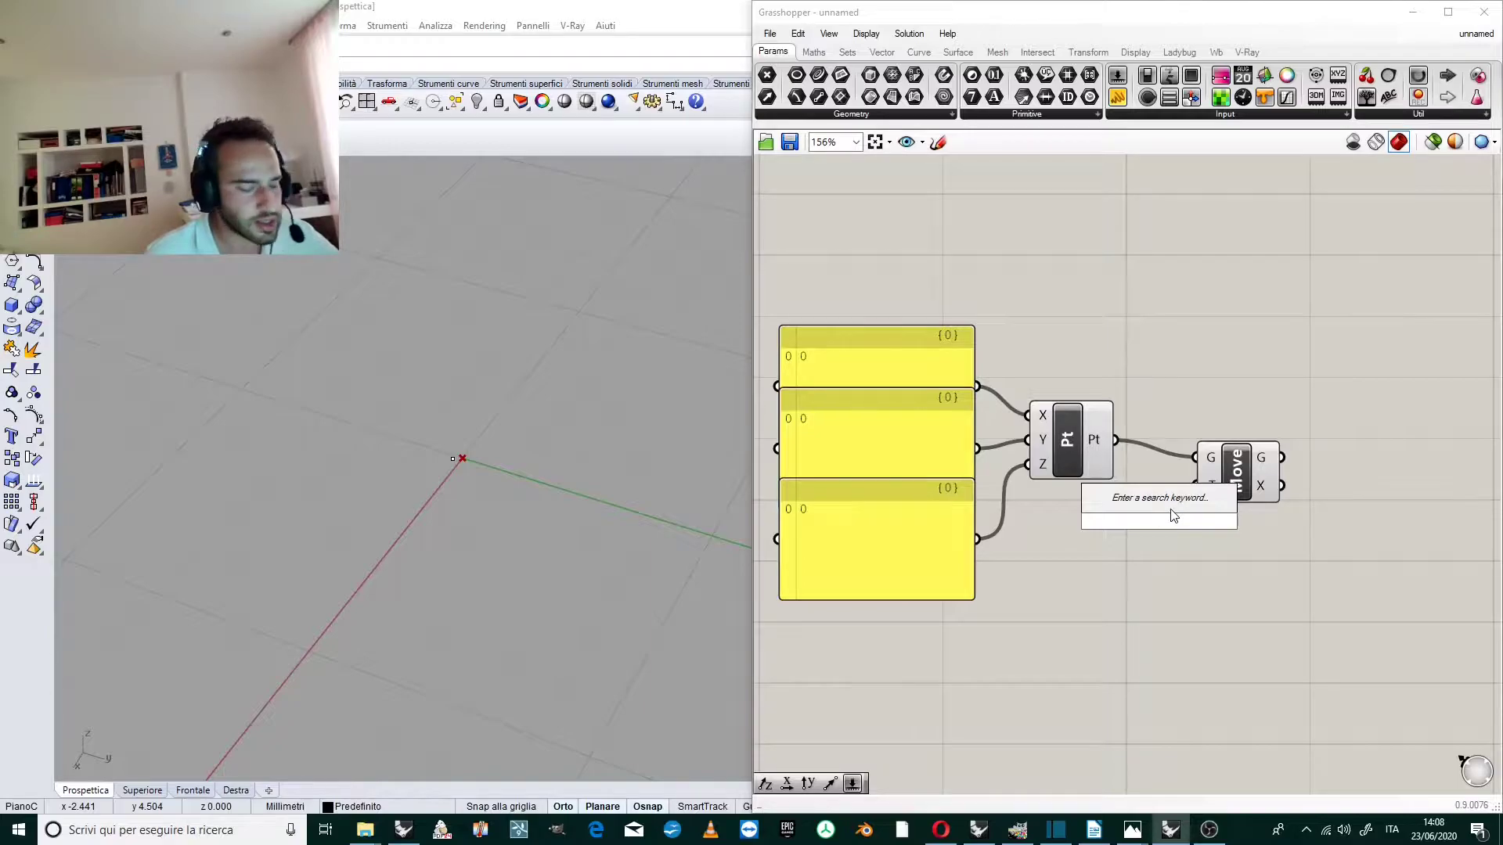
pyautogui.write('x')
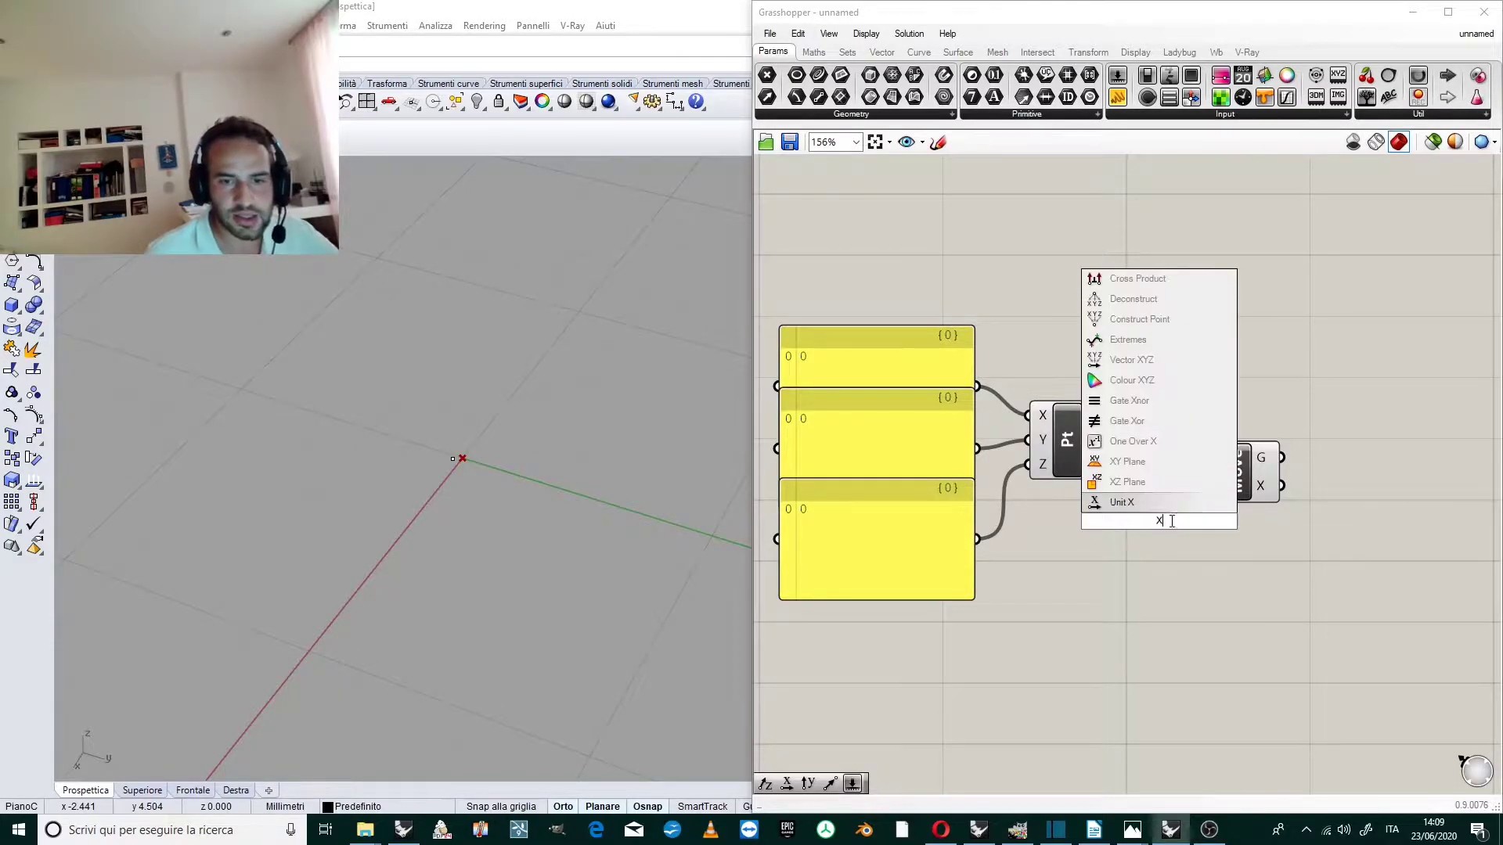
pyautogui.click(1119, 503)
pyautogui.moveTo(1158, 532); pyautogui.dragTo(1123, 532)
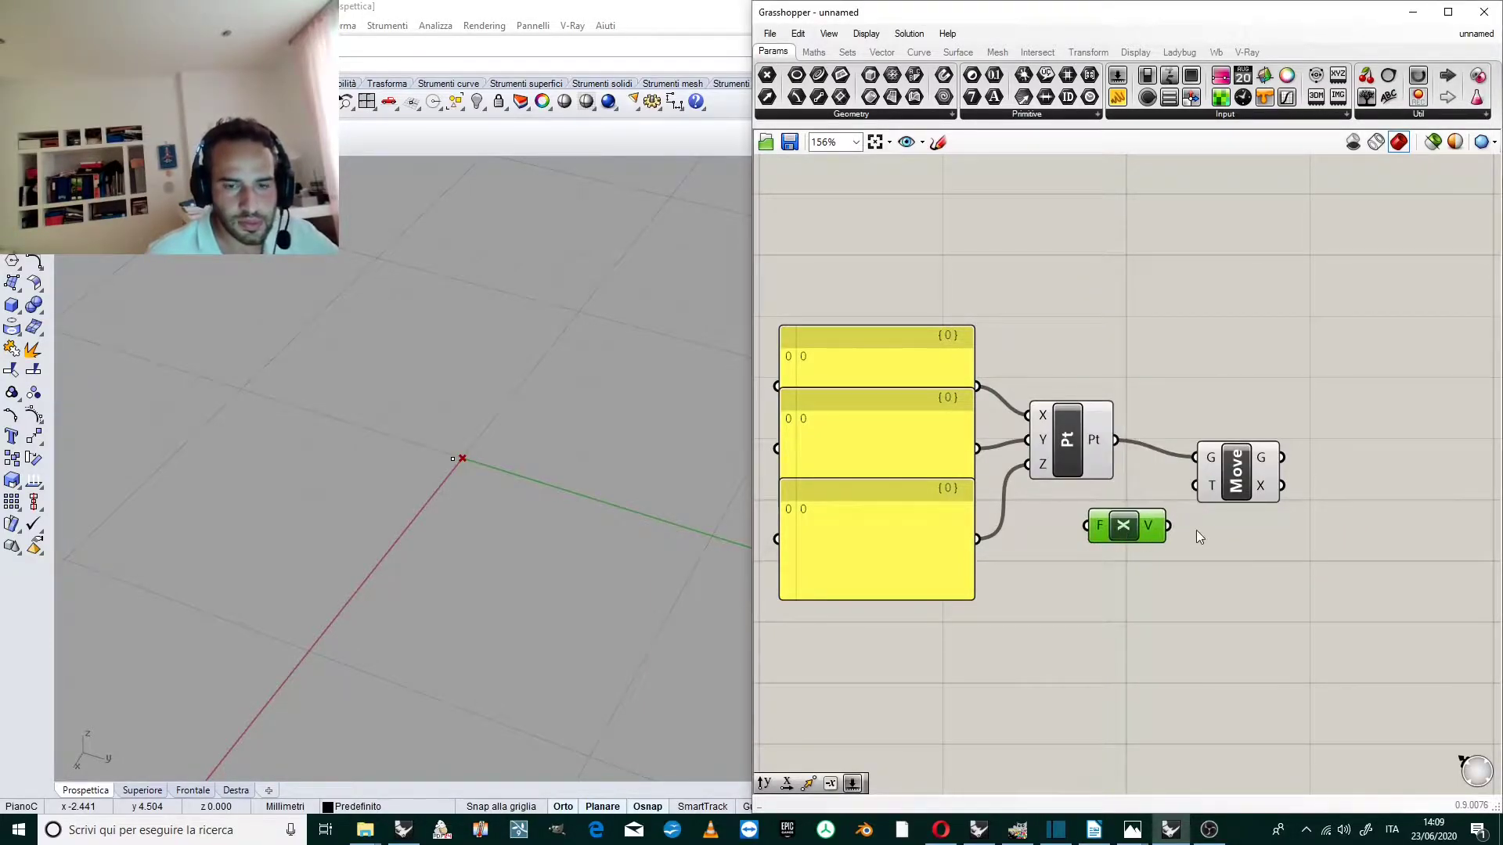
pyautogui.moveTo(1211, 501); pyautogui.dragTo(1209, 498)
pyautogui.click(1261, 476)
pyautogui.scroll(8, 424, 453)
pyautogui.click(1194, 361)
pyautogui.scroll(-1, 1119, 368)
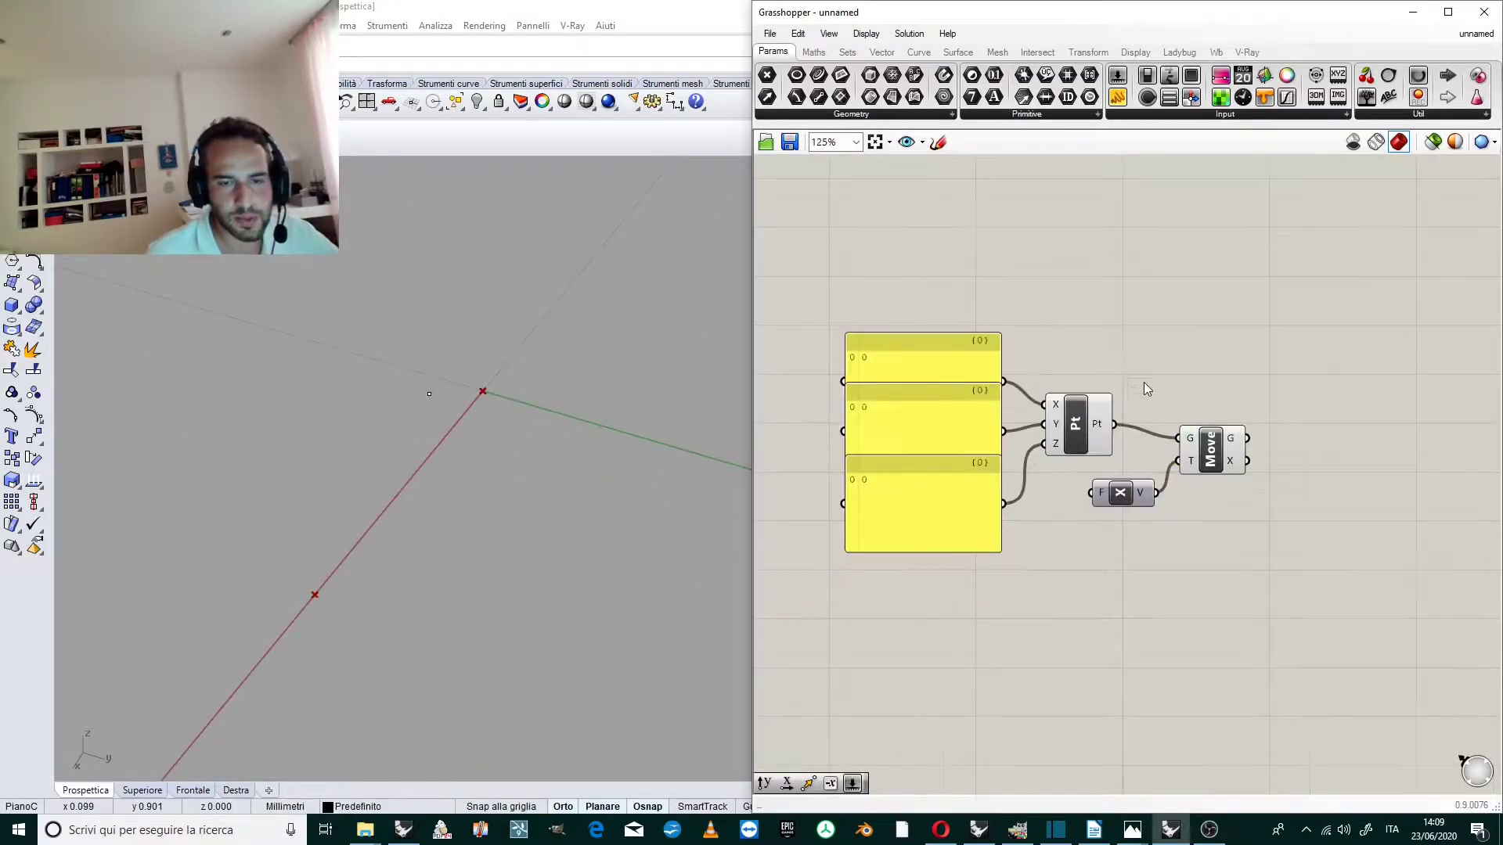
# Add a Line component joining the original point to its moved copy.
pyautogui.moveTo(1247, 518); pyautogui.dragTo(1130, 415)
pyautogui.moveTo(1198, 464); pyautogui.dragTo(1211, 495)
pyautogui.click(919, 51)
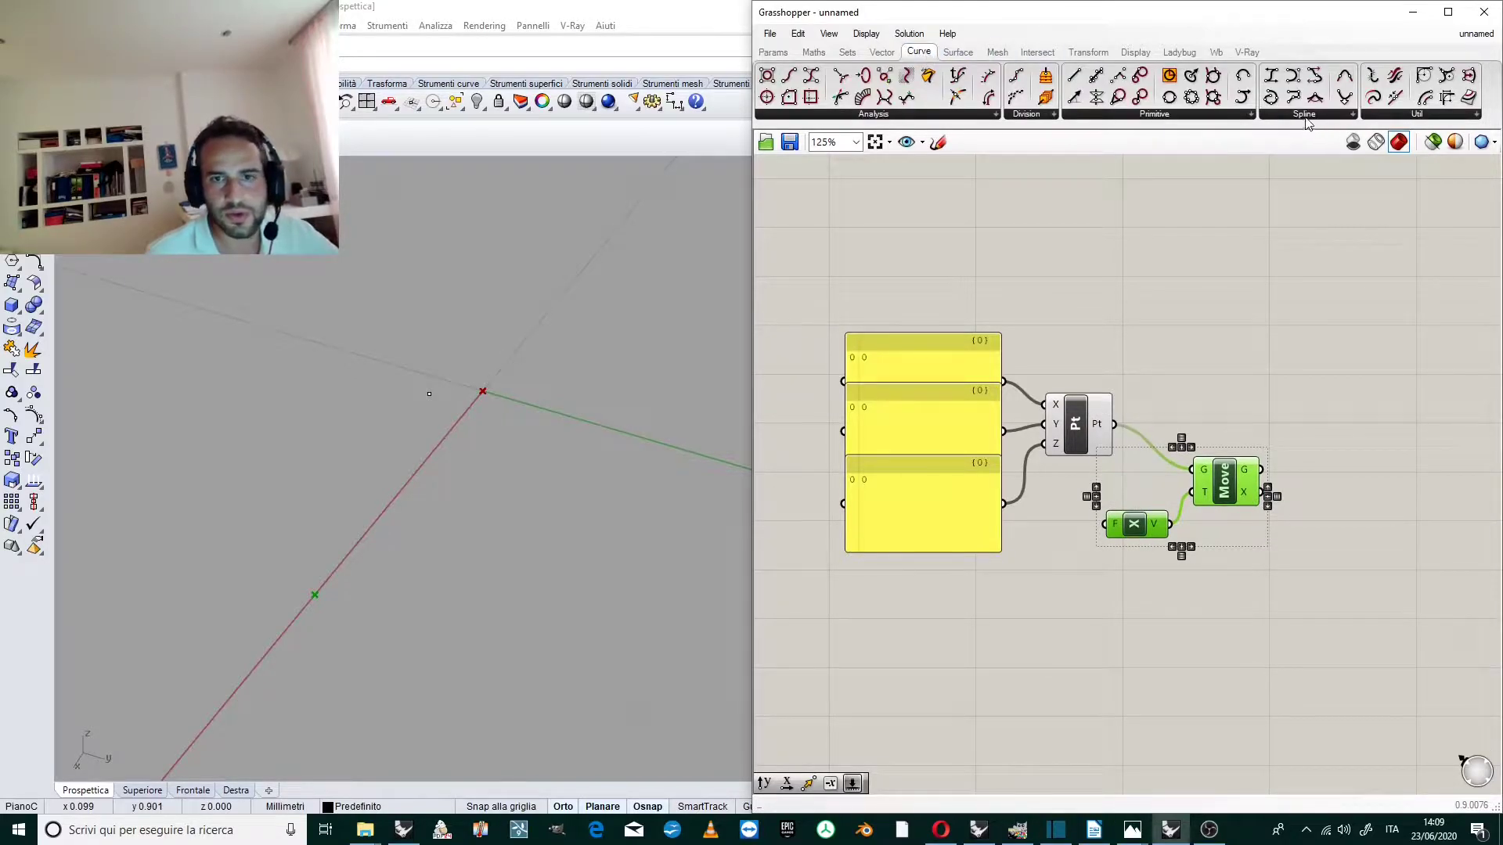
pyautogui.click(1178, 118)
pyautogui.moveTo(1092, 151); pyautogui.dragTo(1355, 394)
pyautogui.moveTo(1114, 424); pyautogui.dragTo(1321, 381)
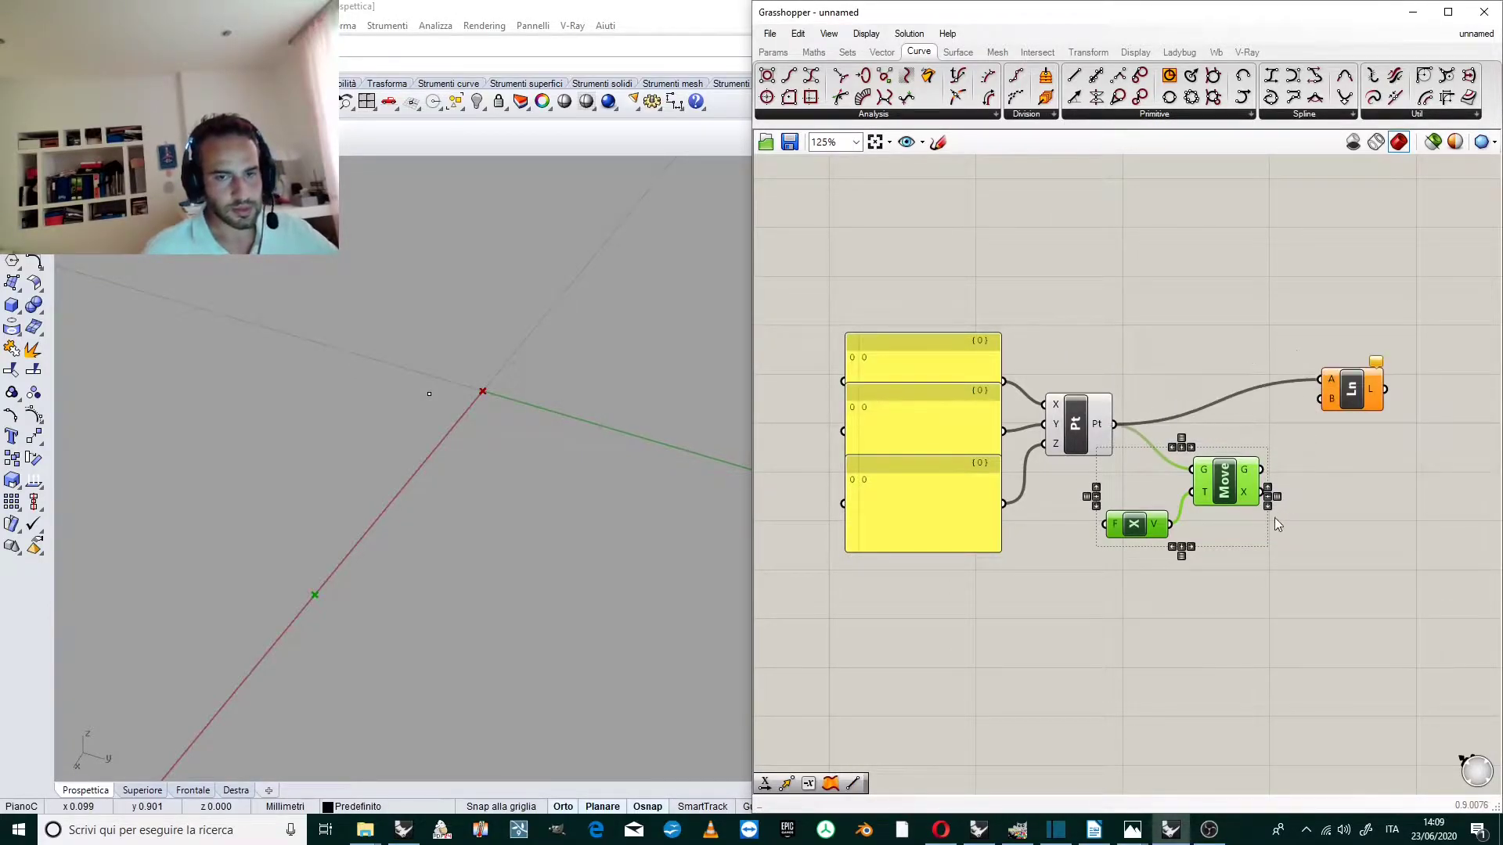
pyautogui.moveTo(1262, 469); pyautogui.dragTo(1320, 399)
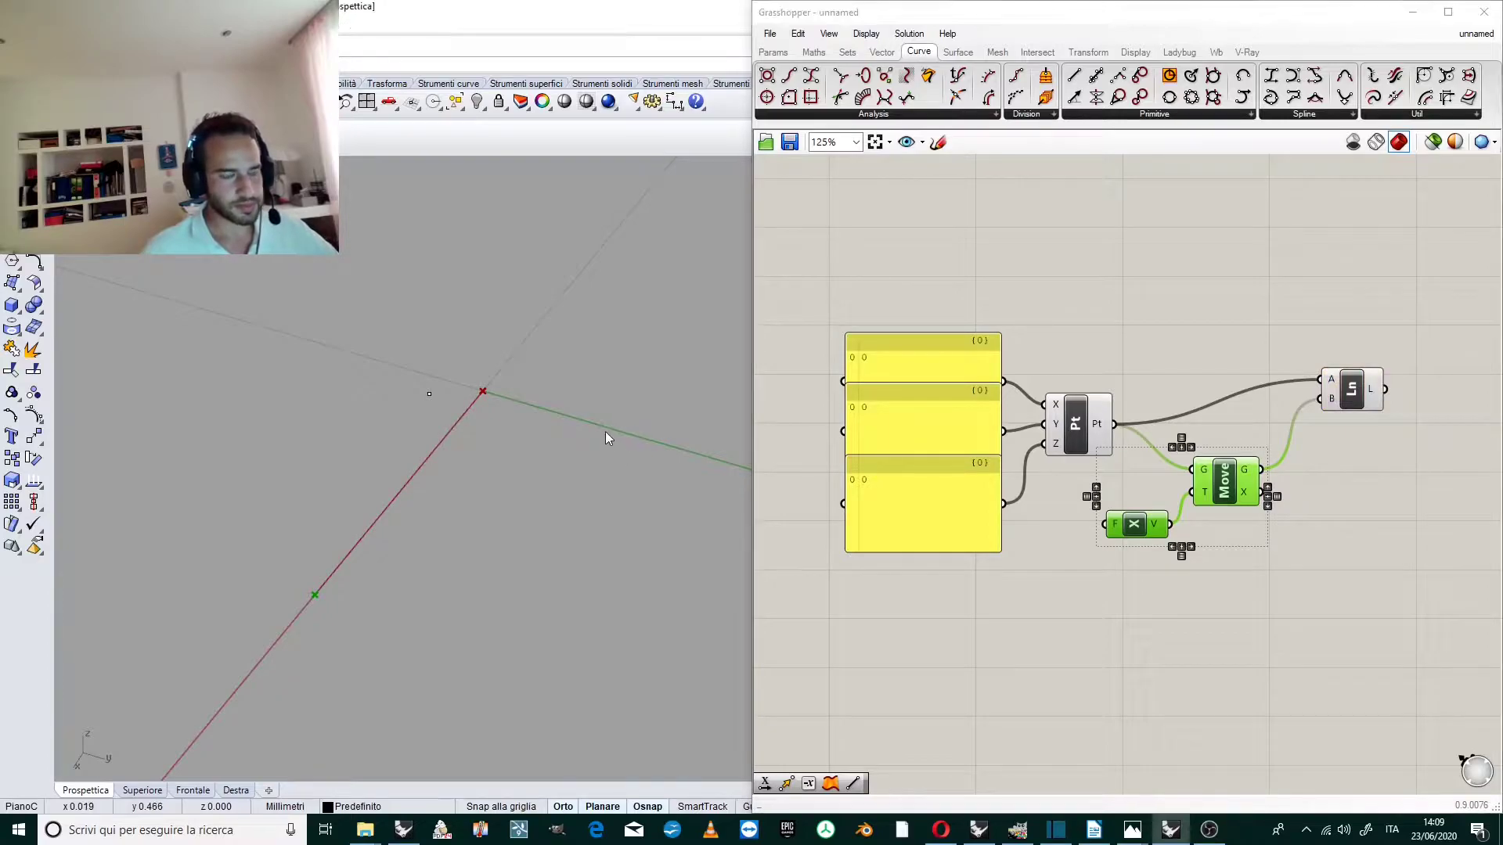
# Move the Line closer and regroup the panels, point, Move and Unit X components compactly.
pyautogui.moveTo(606, 437); pyautogui.dragTo(406, 415, button='right')
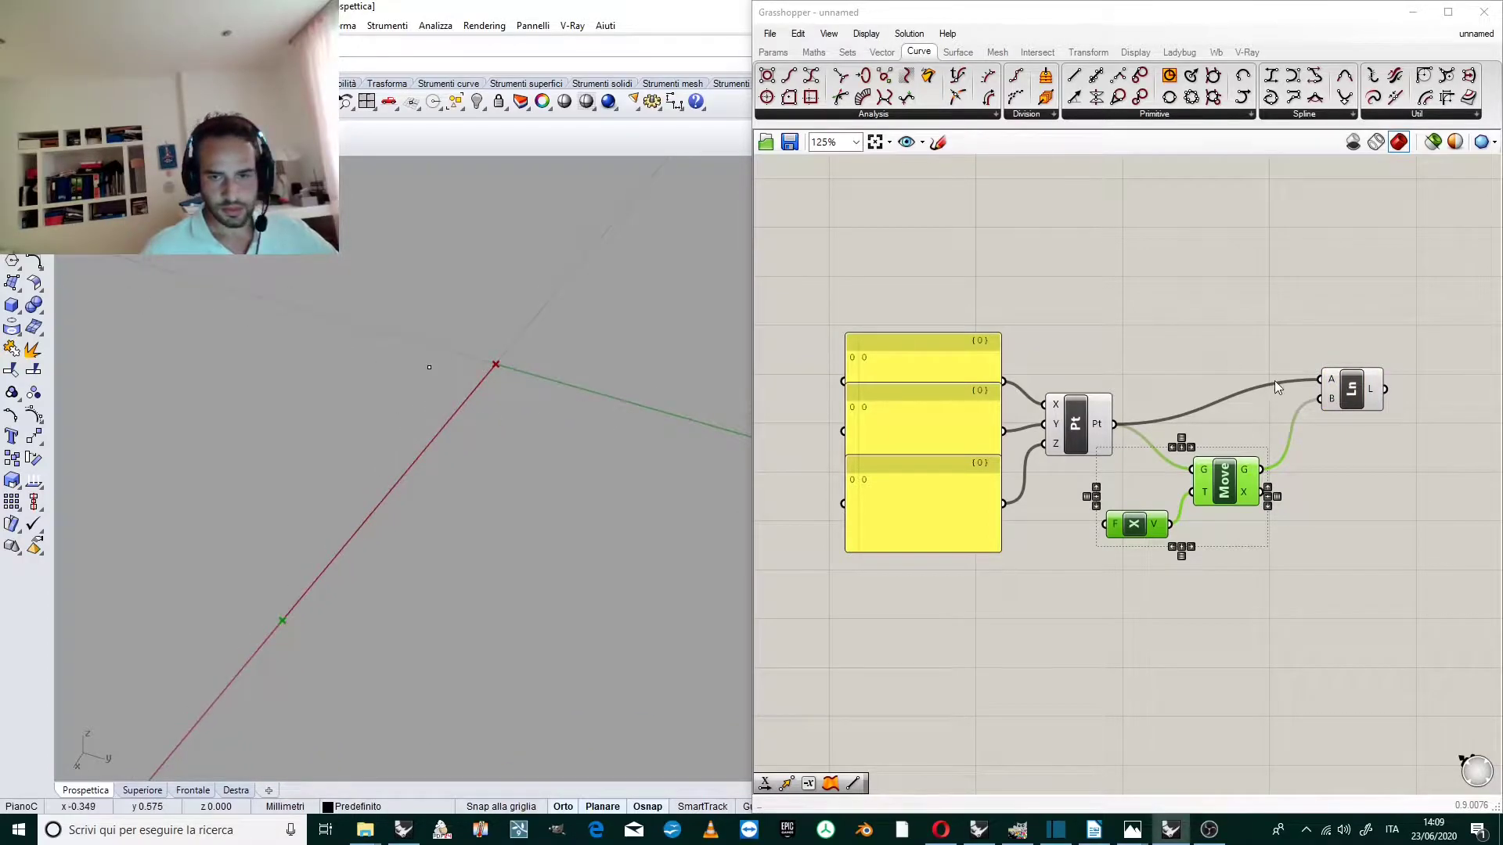
pyautogui.moveTo(1338, 393); pyautogui.dragTo(1342, 409)
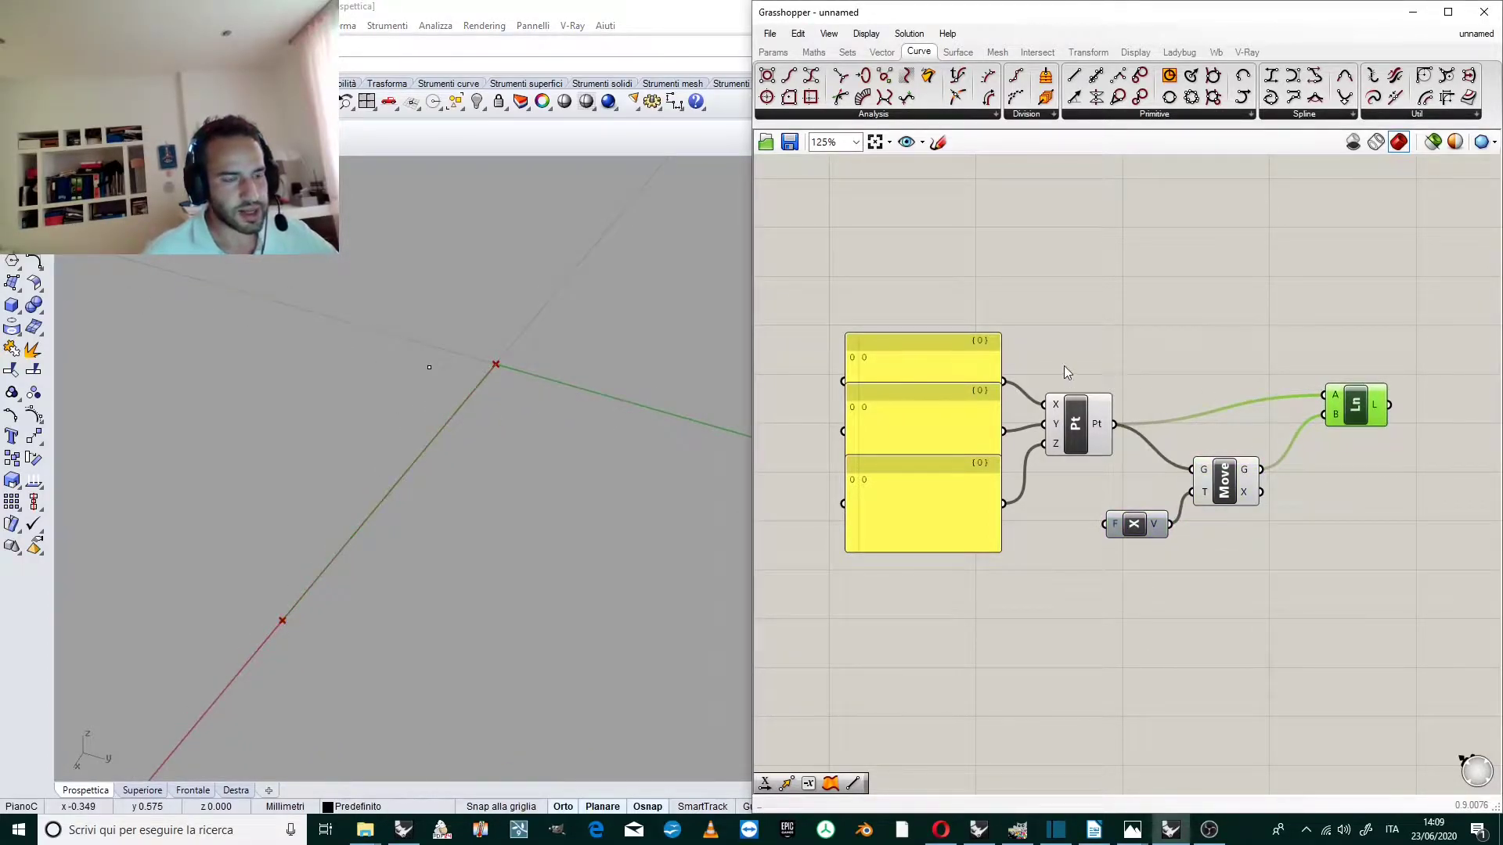
pyautogui.moveTo(1167, 350); pyautogui.dragTo(1118, 320, button='right')
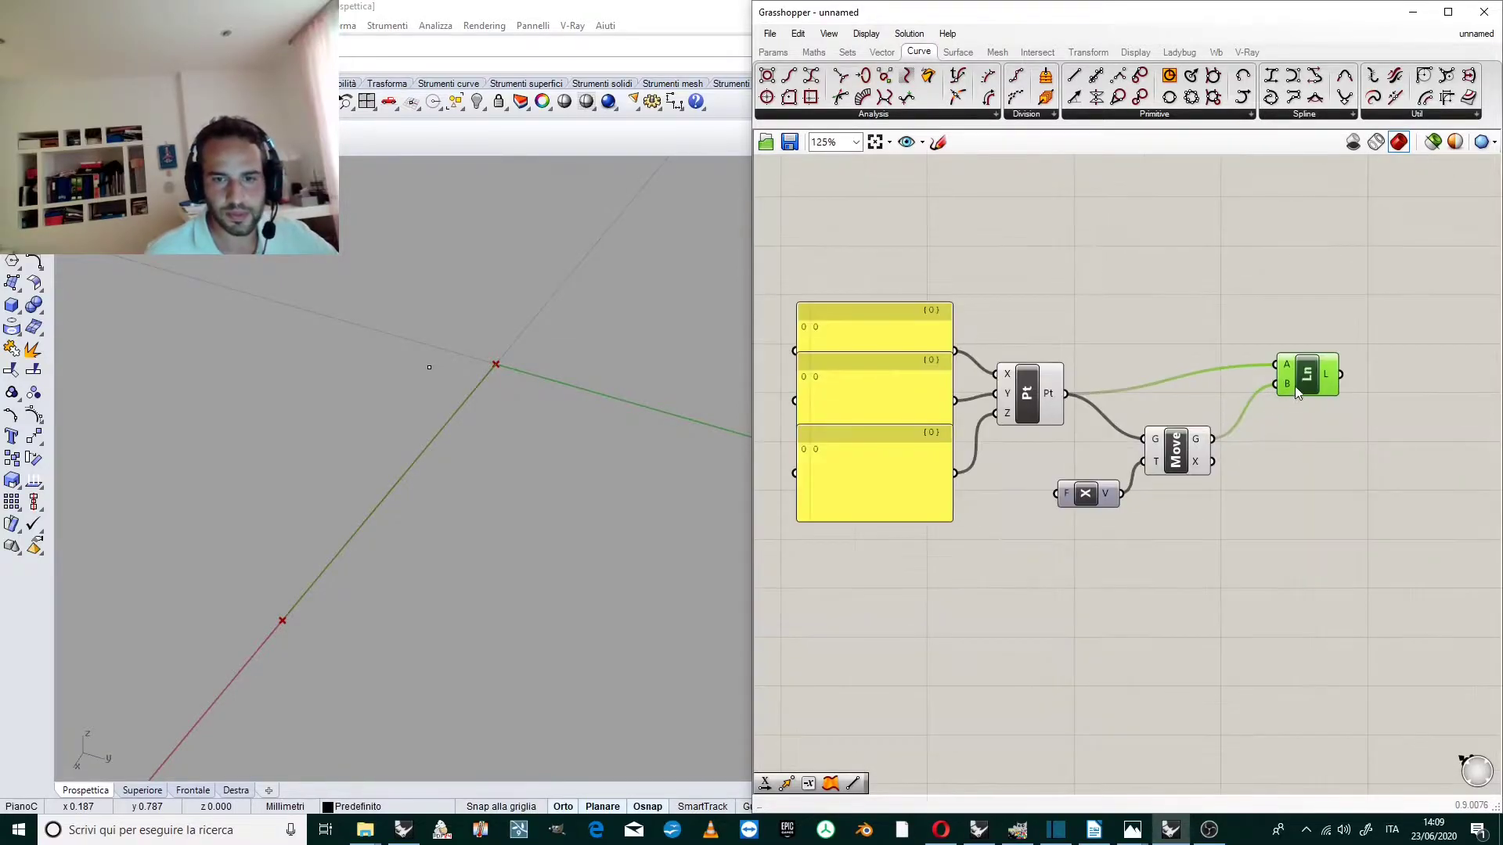
pyautogui.moveTo(1295, 385); pyautogui.dragTo(1285, 407)
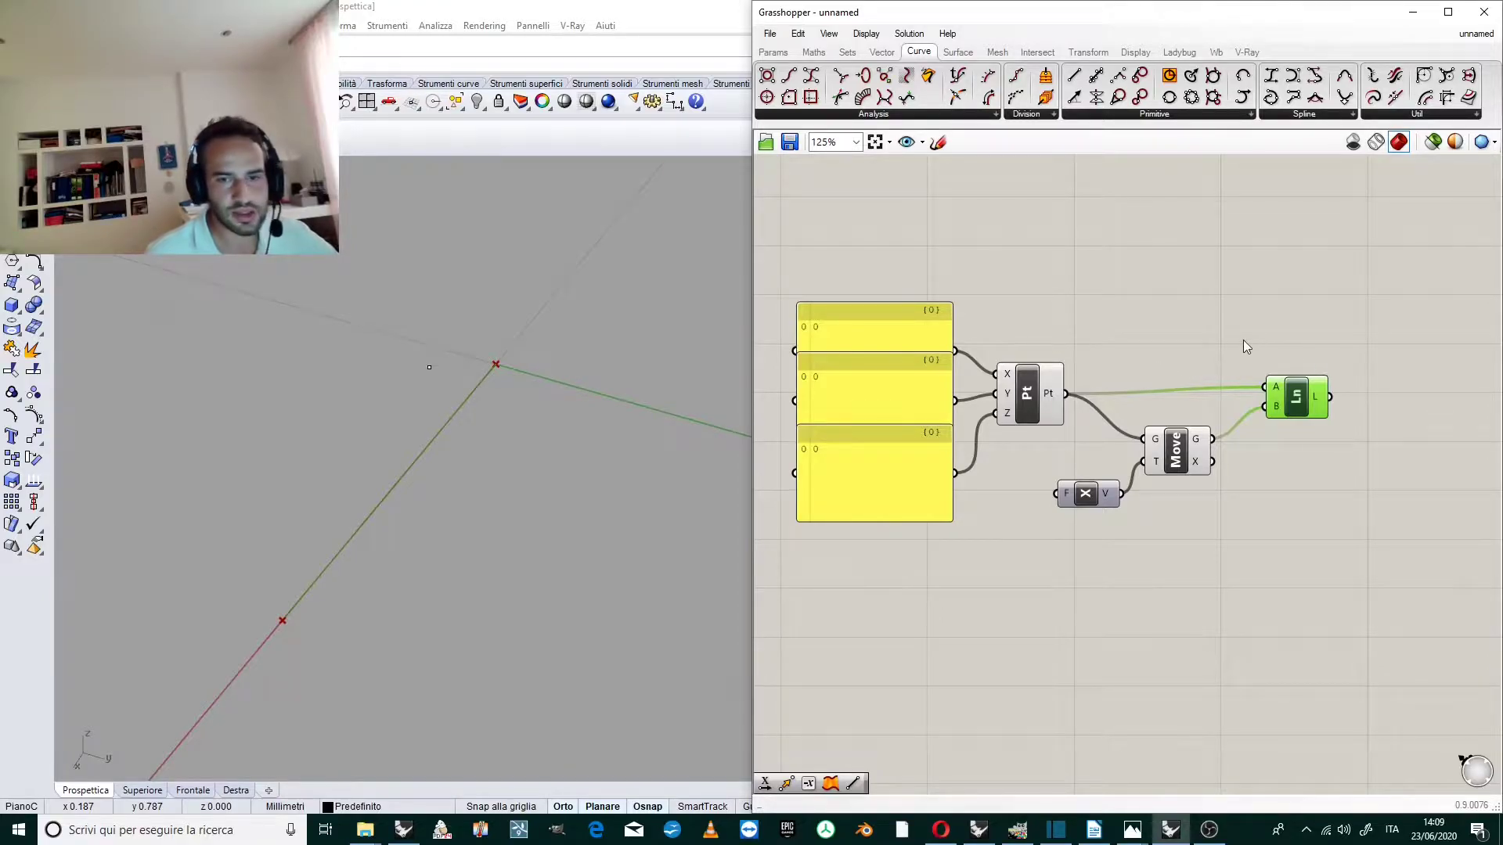
pyautogui.moveTo(1167, 282); pyautogui.dragTo(924, 548)
pyautogui.moveTo(931, 337); pyautogui.dragTo(945, 328)
# Add a Divide Curve component via the DIVI search and feed the line into it.
pyautogui.scroll(-3, 944, 333)
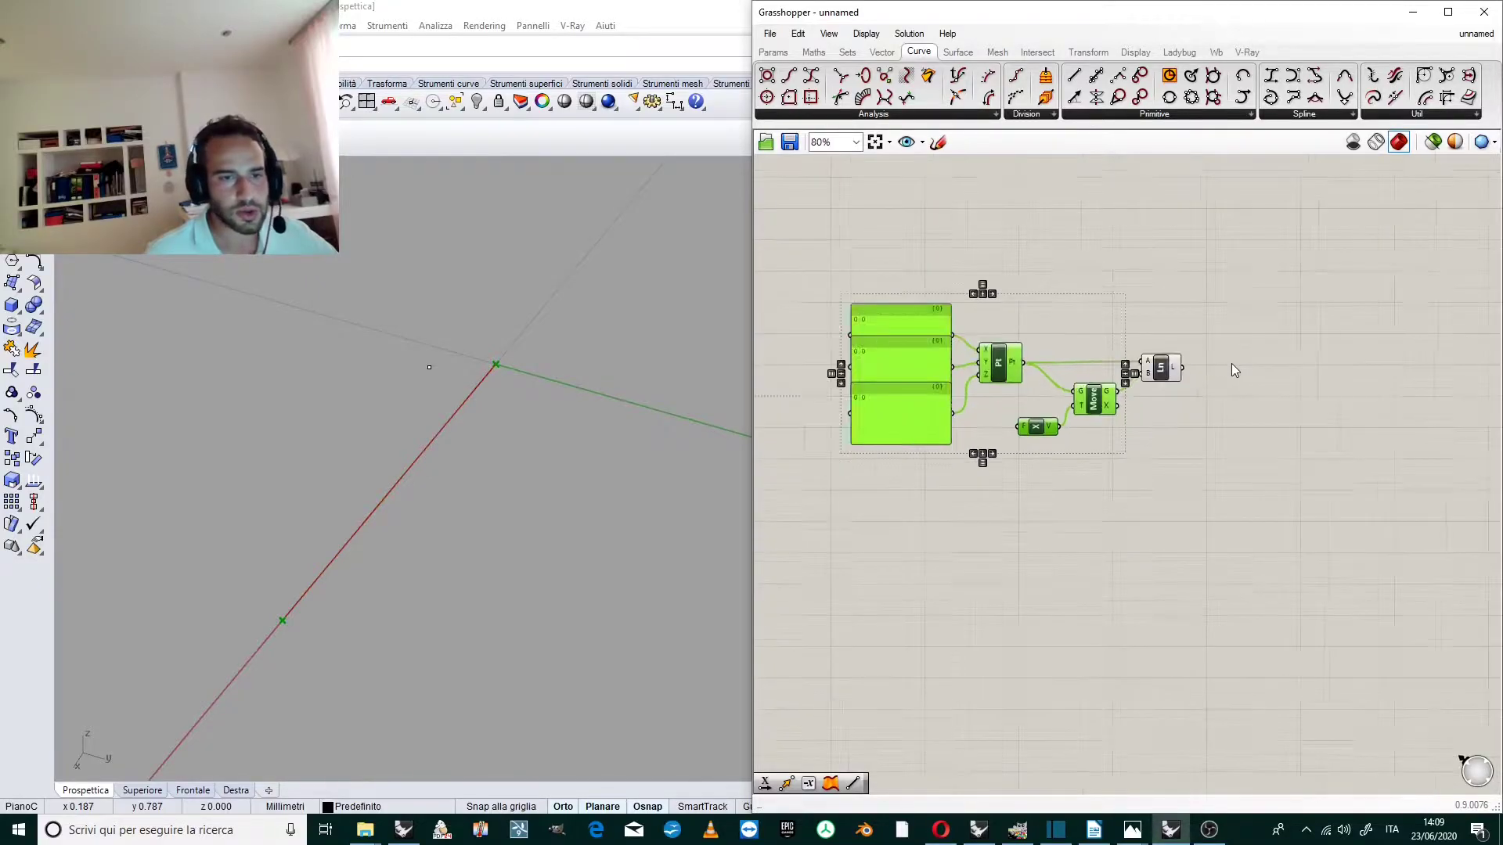
pyautogui.doubleClick(1231, 364)
pyautogui.write('DIVI')
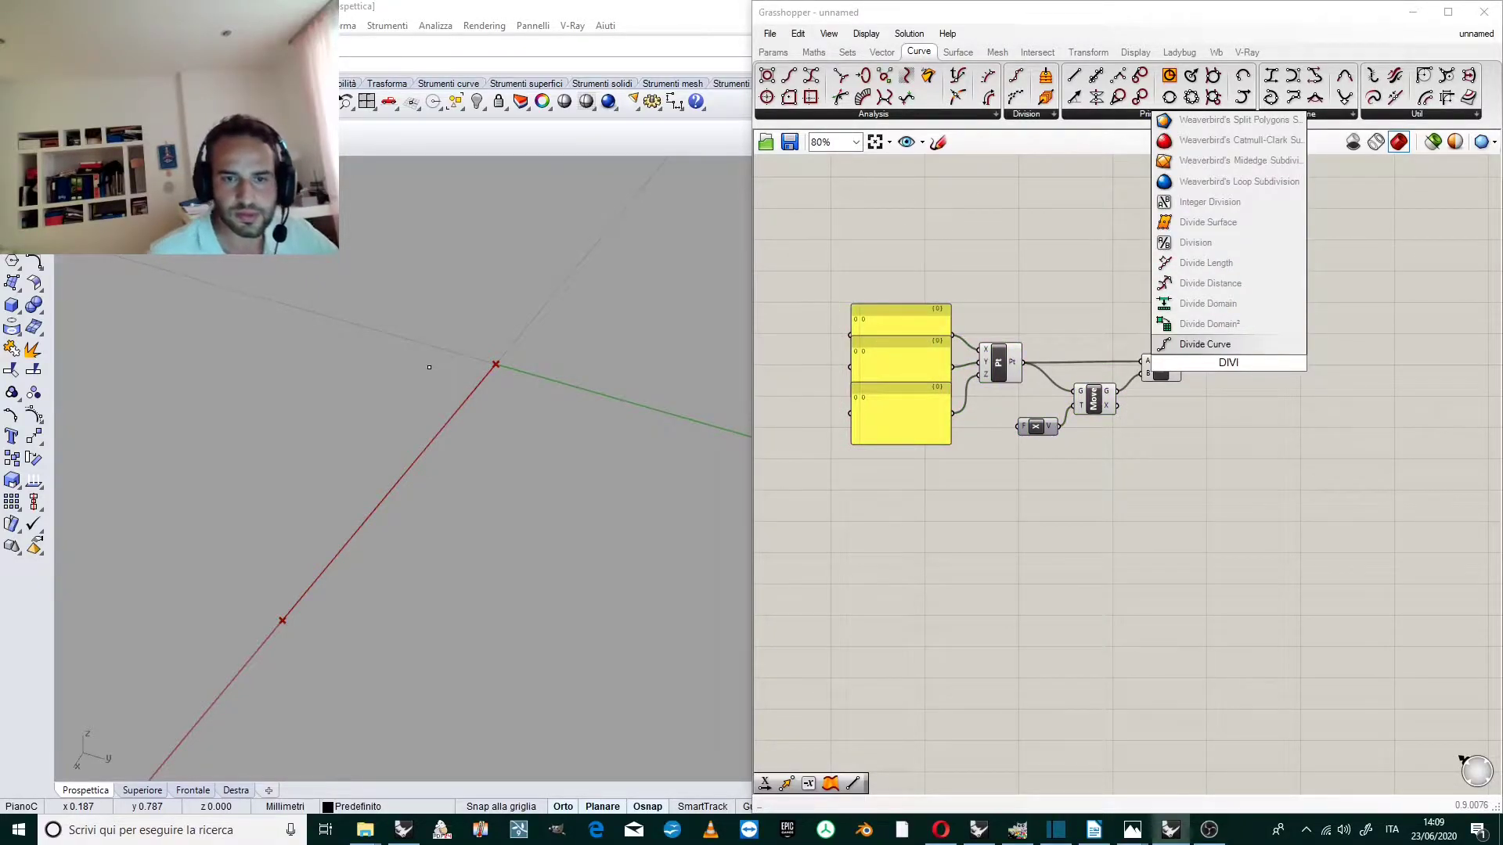
pyautogui.click(1241, 346)
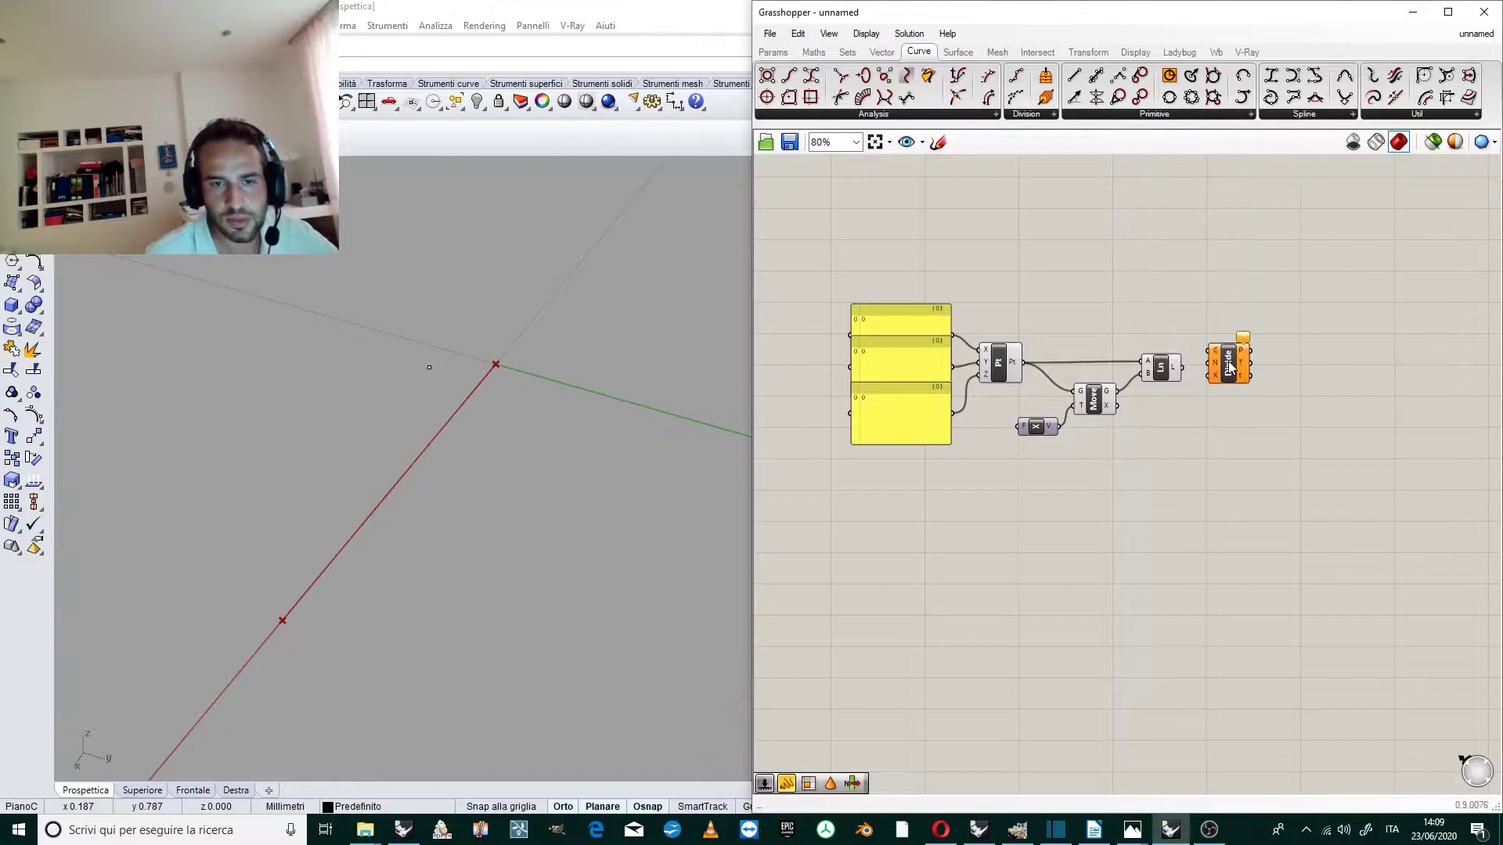
pyautogui.moveTo(1182, 367); pyautogui.dragTo(1223, 362)
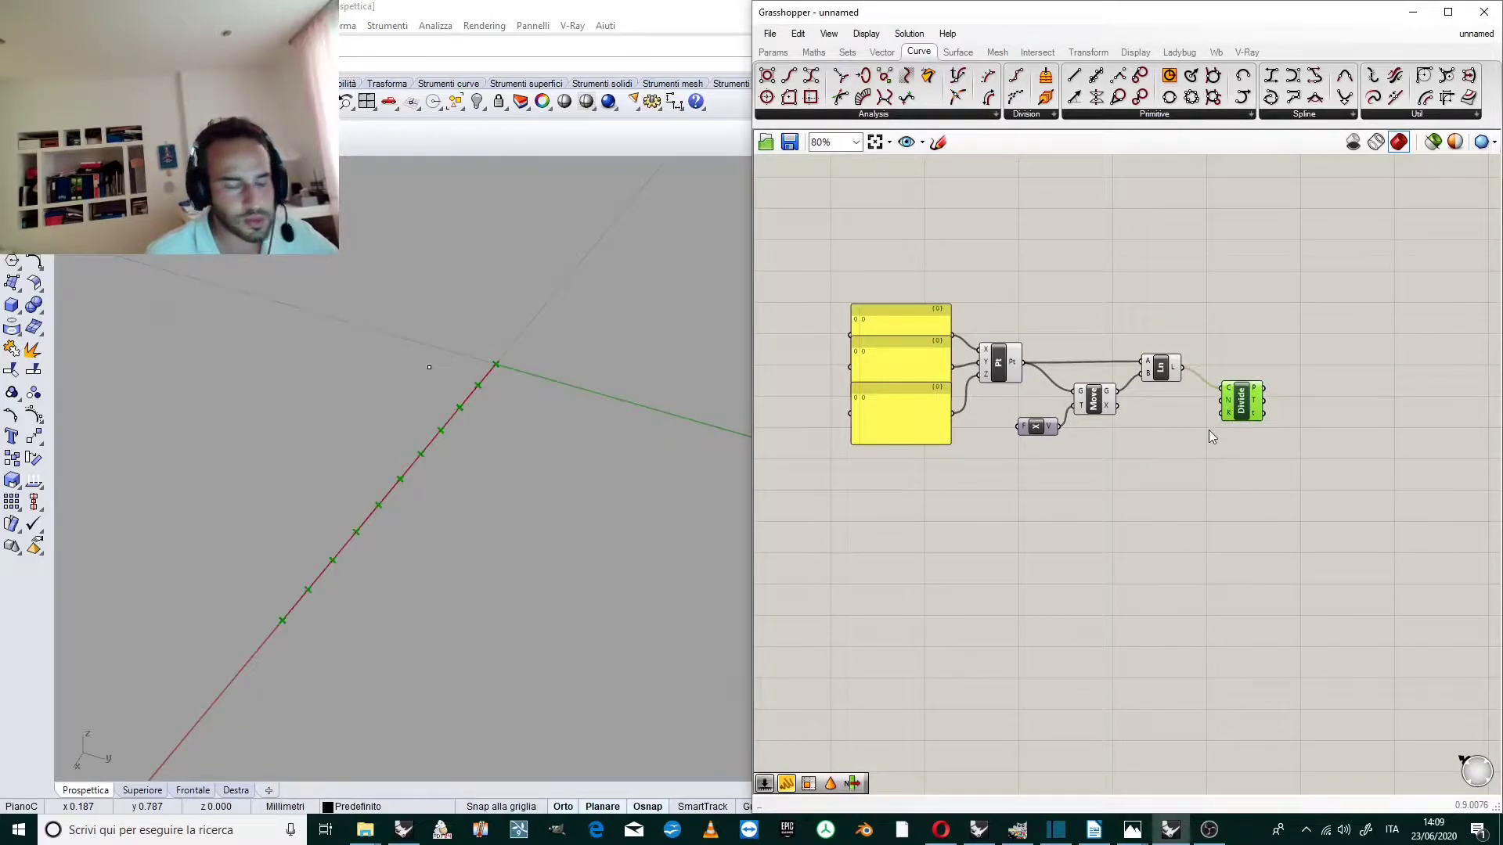
# Connect a Number Slider to the division count and set it to 30.
pyautogui.doubleClick(1125, 461)
pyautogui.write('100')
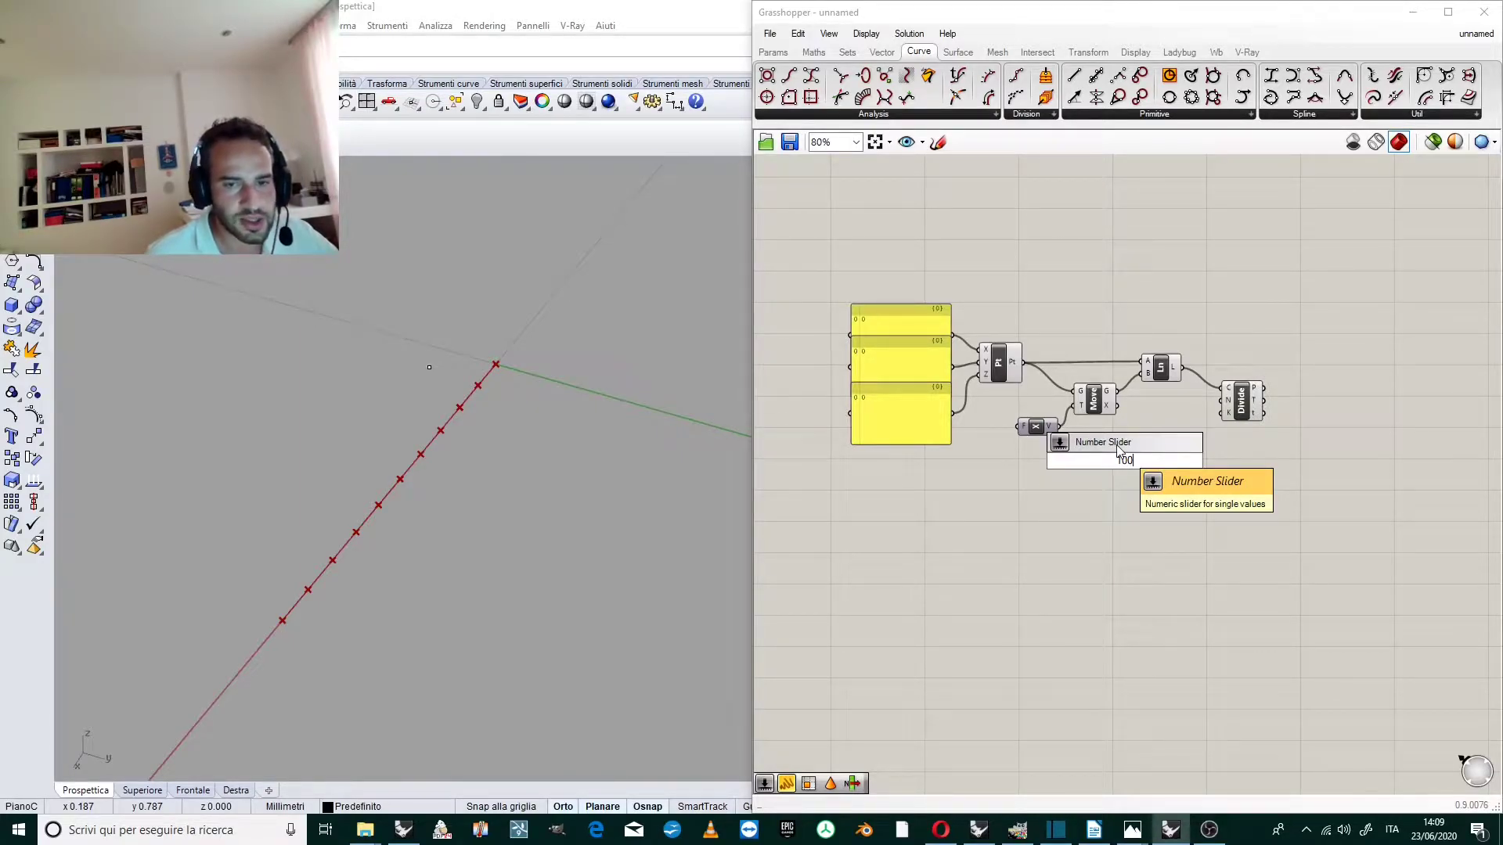
pyautogui.click(1117, 451)
pyautogui.scroll(2, 1169, 458)
pyautogui.moveTo(1180, 462); pyautogui.dragTo(1248, 371)
pyautogui.moveTo(1169, 462); pyautogui.dragTo(1104, 470)
pyautogui.click(1039, 623)
pyautogui.scroll(-2, 1040, 533)
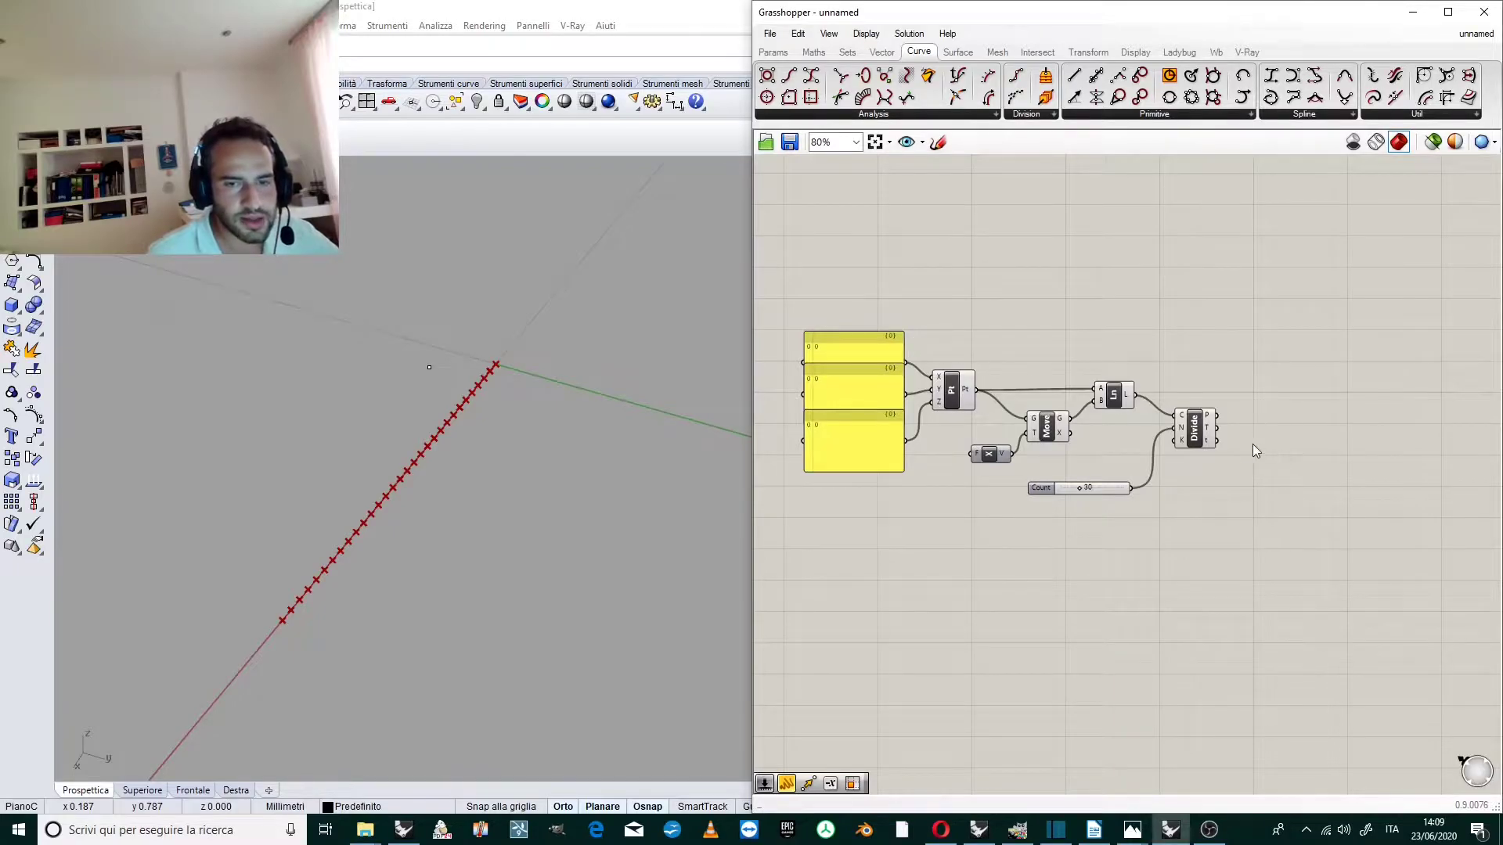
pyautogui.scroll(3, 1233, 421)
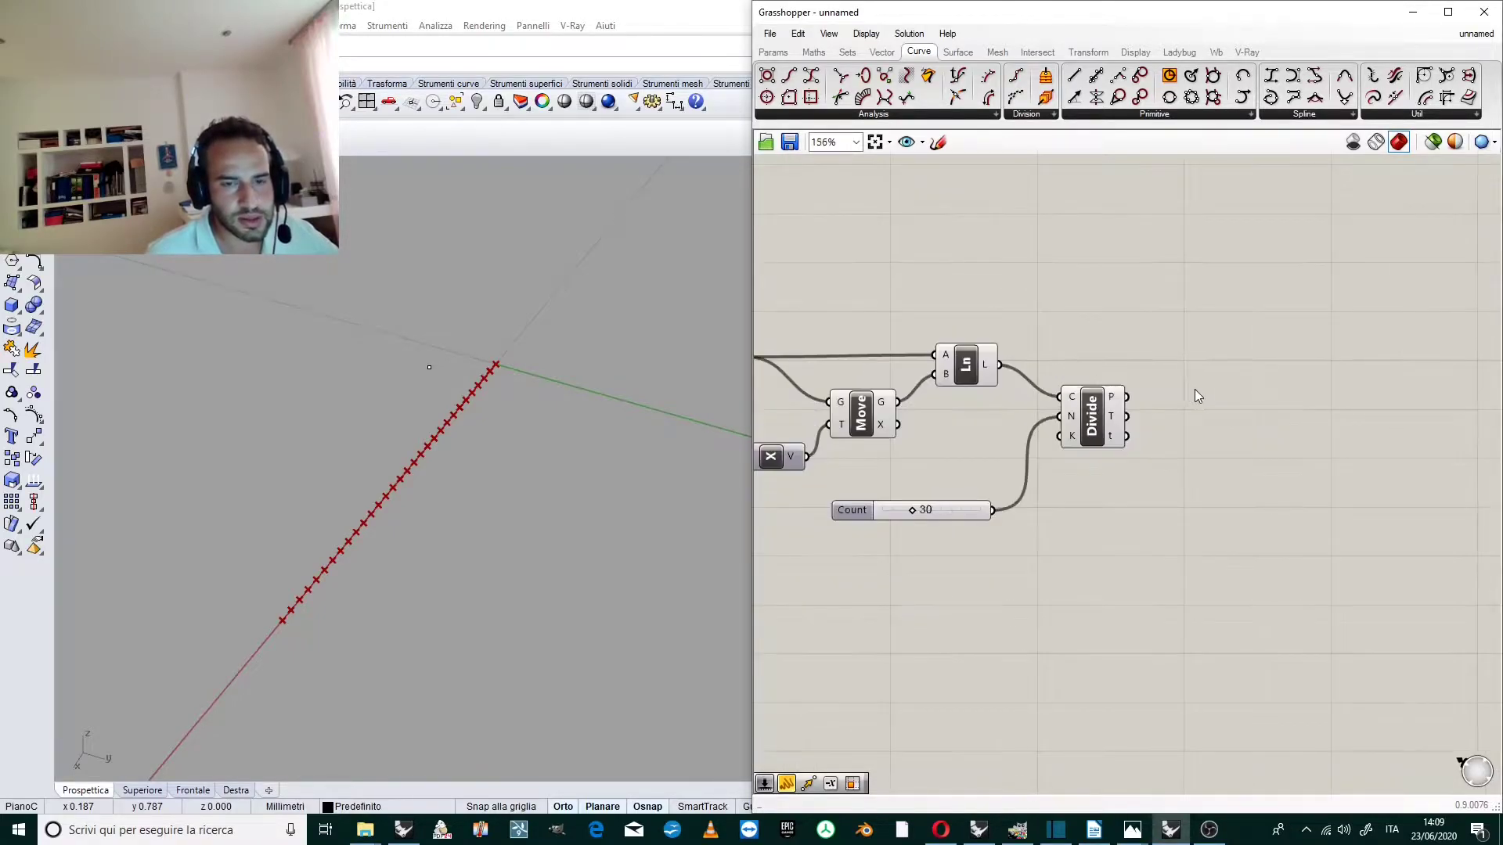
# Add a second Move component and feed the divided points into its Geometry input.
pyautogui.scroll(1, 1213, 399)
pyautogui.doubleClick(1229, 406)
pyautogui.write('MOVE')
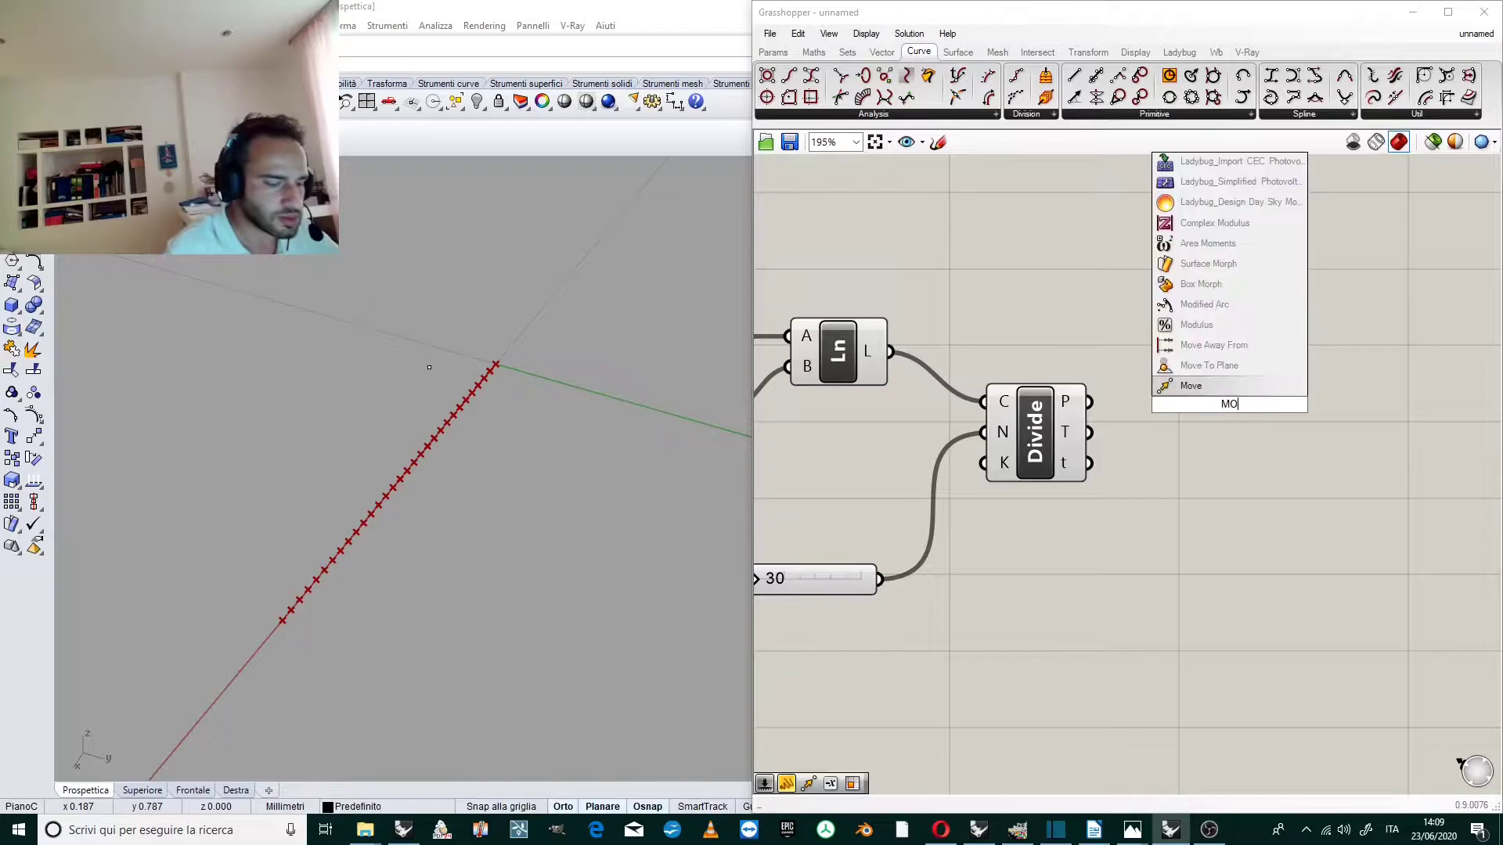
pyautogui.click(1216, 390)
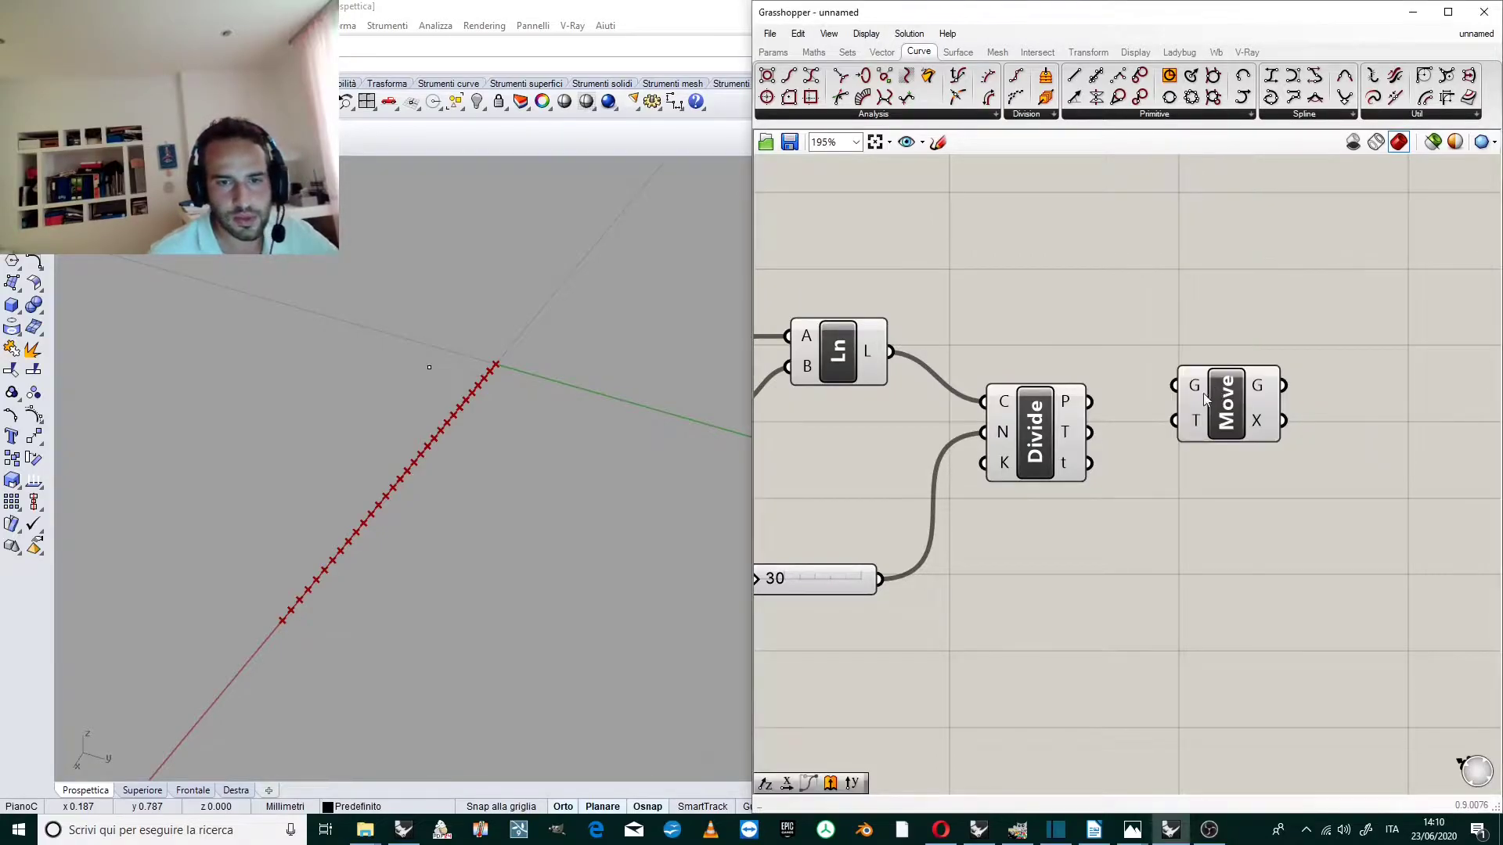
pyautogui.moveTo(1091, 401); pyautogui.dragTo(1200, 416)
pyautogui.click(1255, 363)
pyautogui.scroll(-1, 1208, 446)
# Add a Unit Z vector as the Move's translation and arrange both components.
pyautogui.doubleClick(1209, 444)
pyautogui.write('Z')
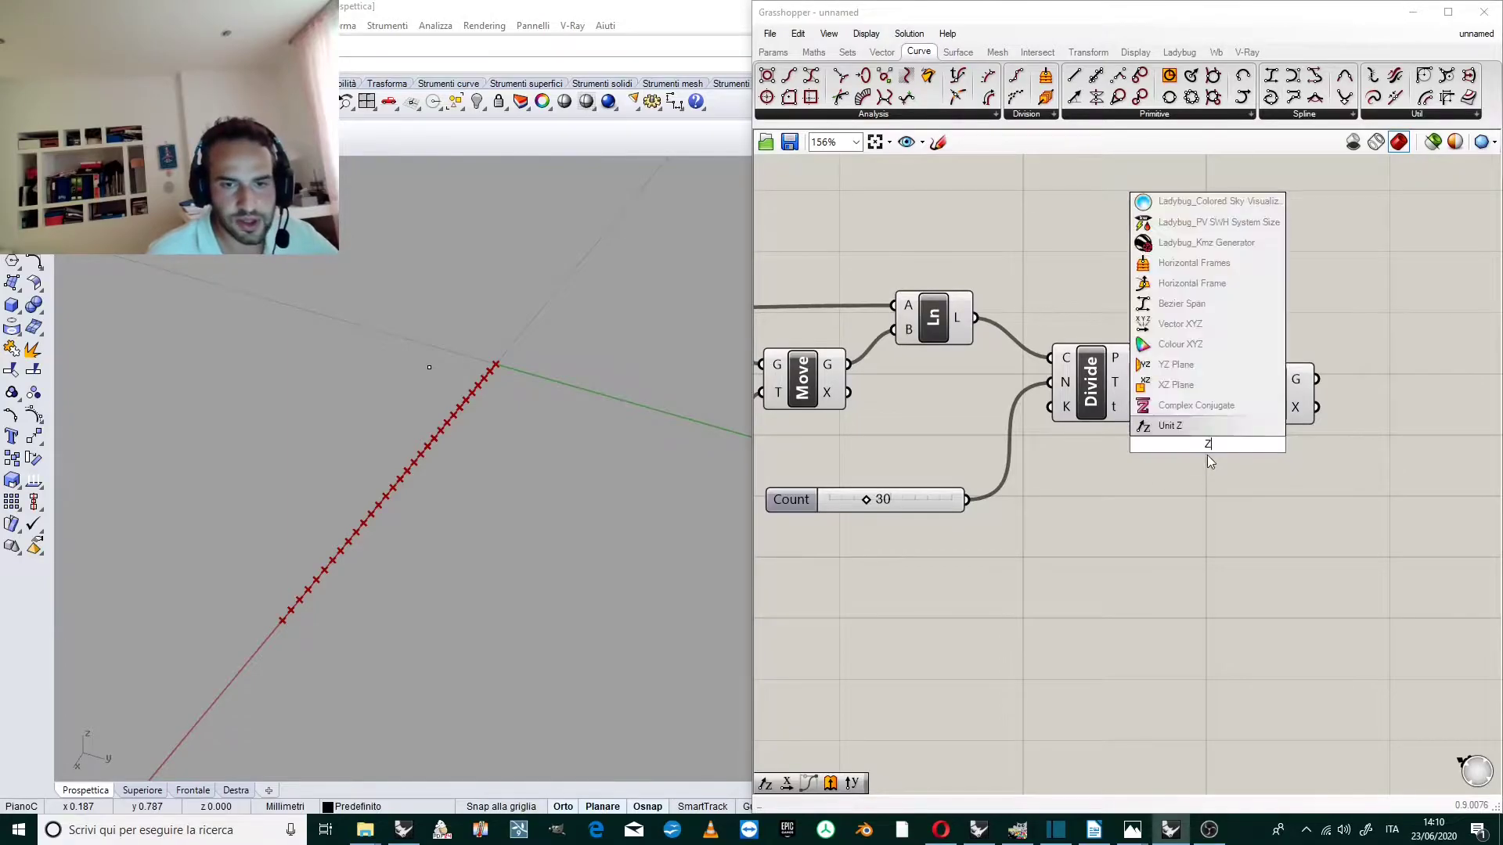
pyautogui.click(1199, 428)
pyautogui.moveTo(1217, 458); pyautogui.dragTo(1229, 407)
pyautogui.moveTo(1150, 505); pyautogui.dragTo(1201, 558)
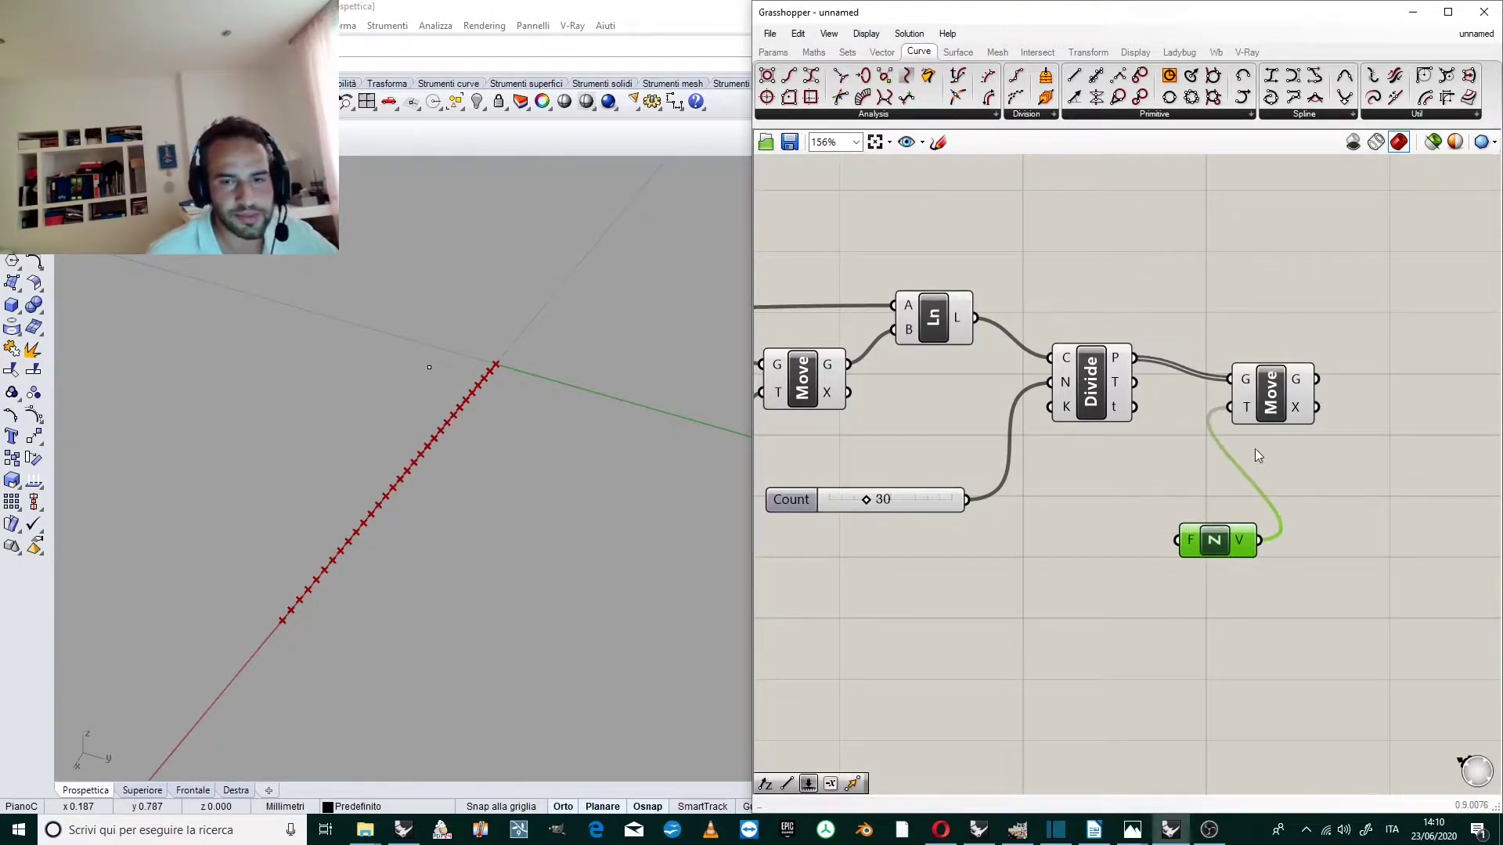
pyautogui.moveTo(1280, 413); pyautogui.dragTo(1326, 448)
pyautogui.click(1293, 329)
pyautogui.scroll(-2, 1272, 333)
pyautogui.scroll(-3, 556, 422)
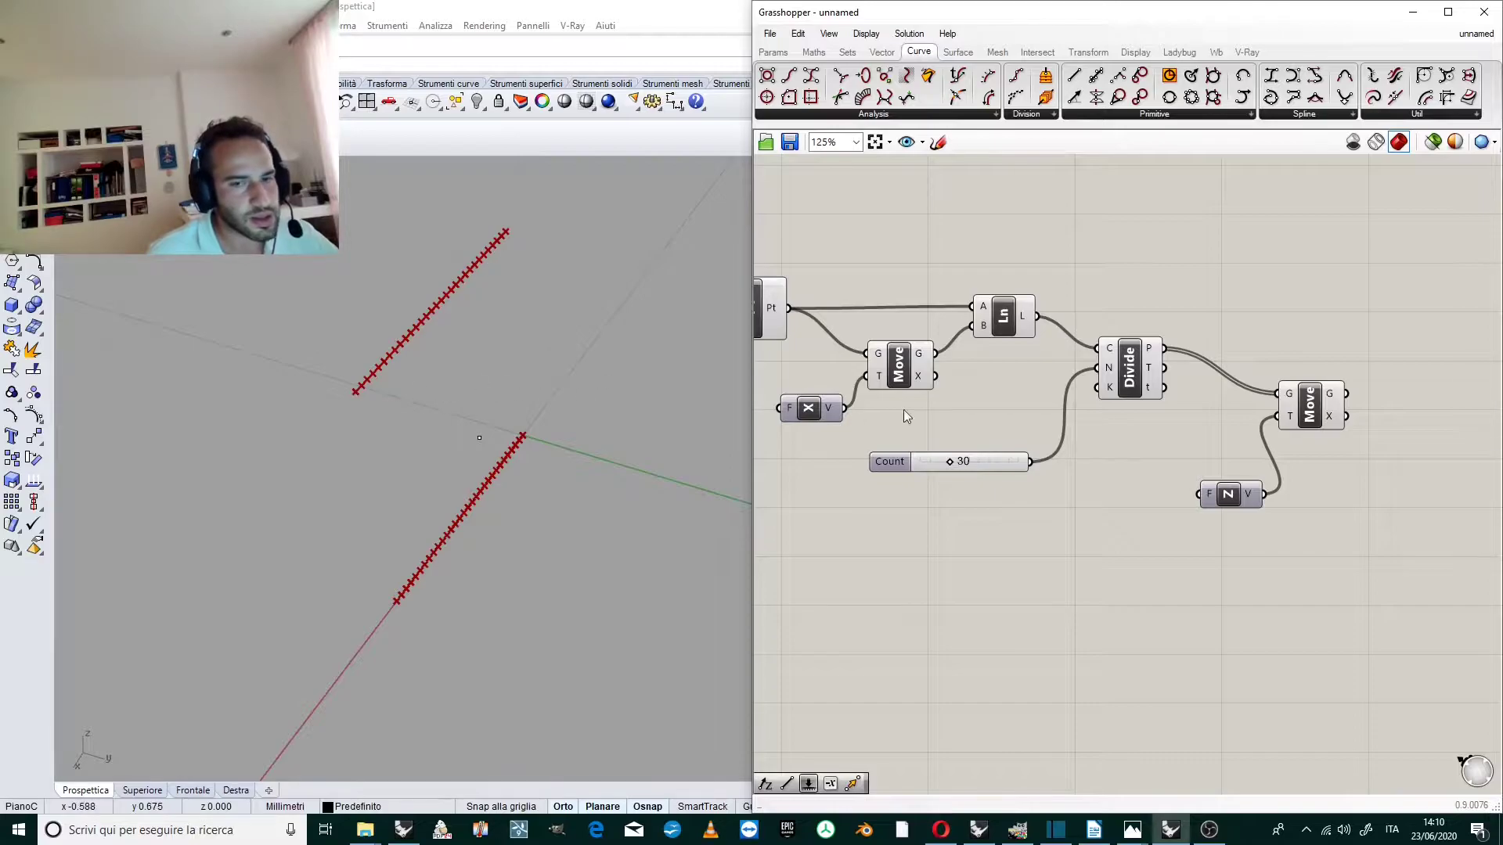
pyautogui.moveTo(1240, 492); pyautogui.dragTo(1231, 494)
pyautogui.scroll(-2, 1232, 446)
pyautogui.scroll(3, 1084, 577)
pyautogui.doubleClick(1081, 571)
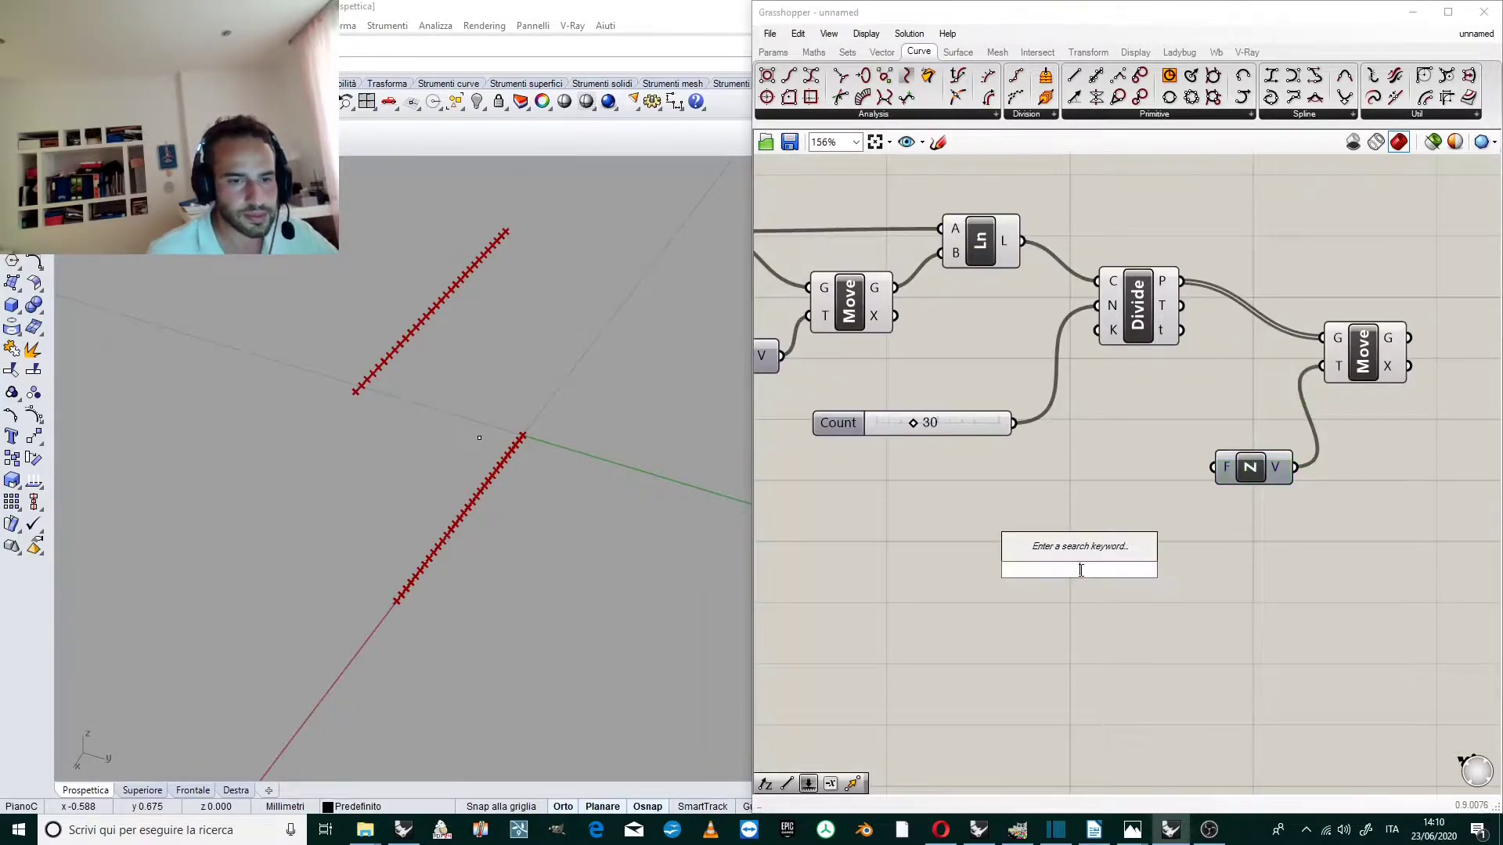
# Add a Graph Mapper via the GRA search, then move the Count slider left and the Graph Mapper down-right.
pyautogui.write('GRA')
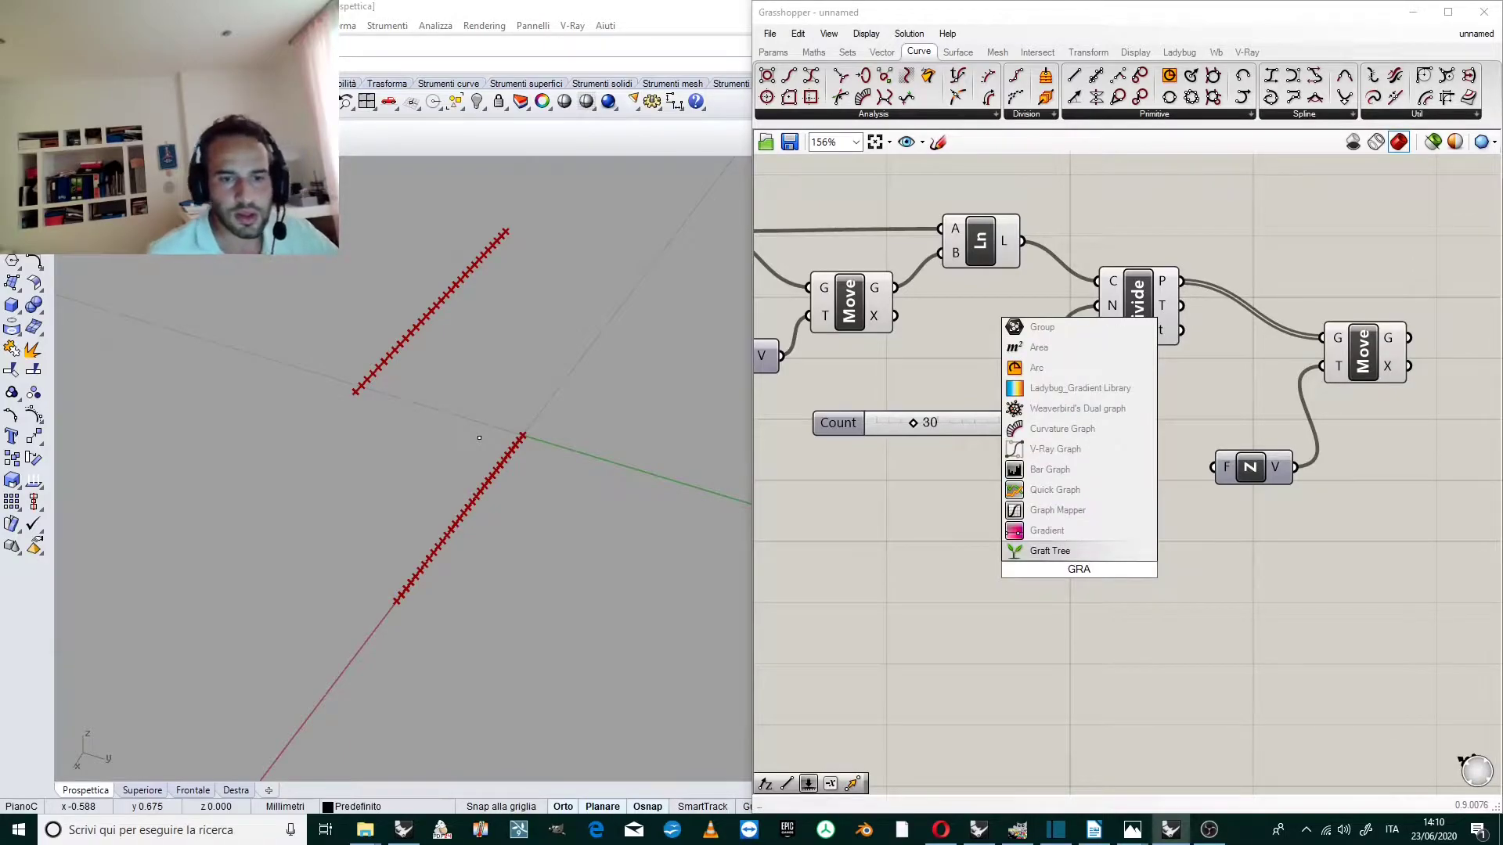
pyautogui.click(1049, 531)
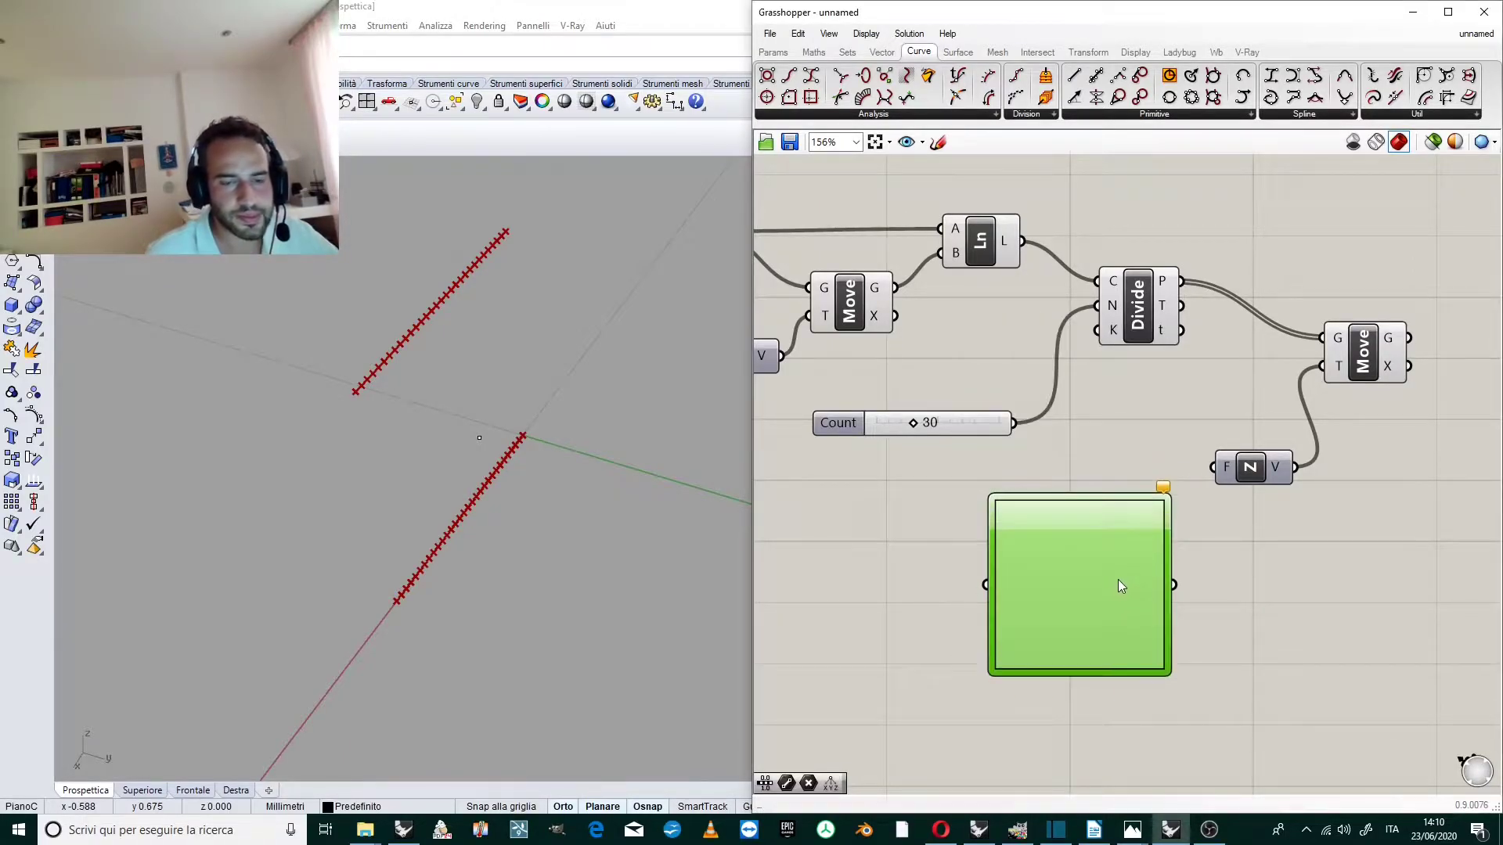
pyautogui.scroll(-2, 590, 476)
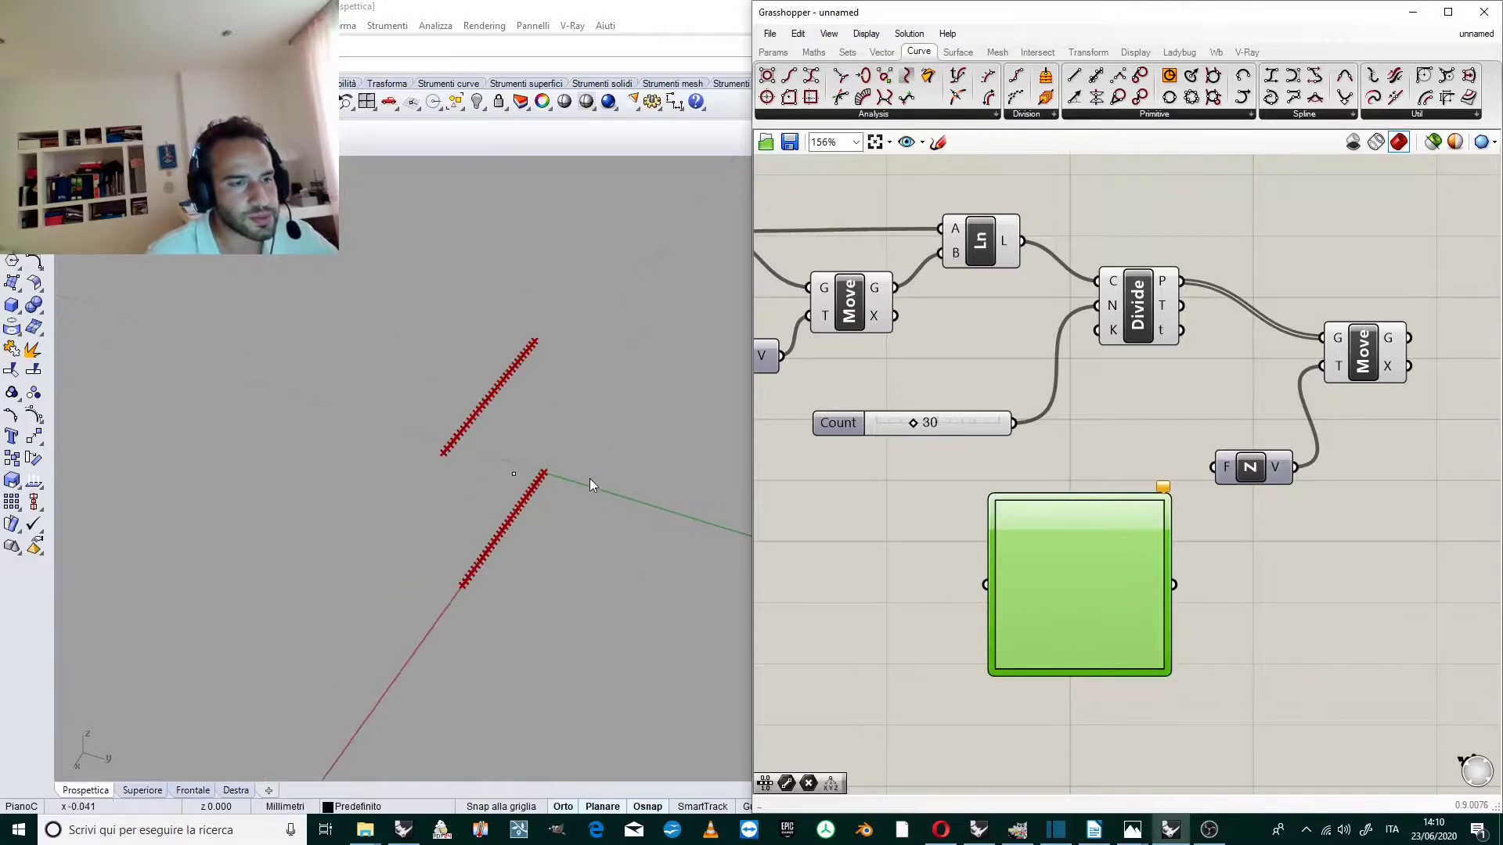
pyautogui.scroll(3, 571, 466)
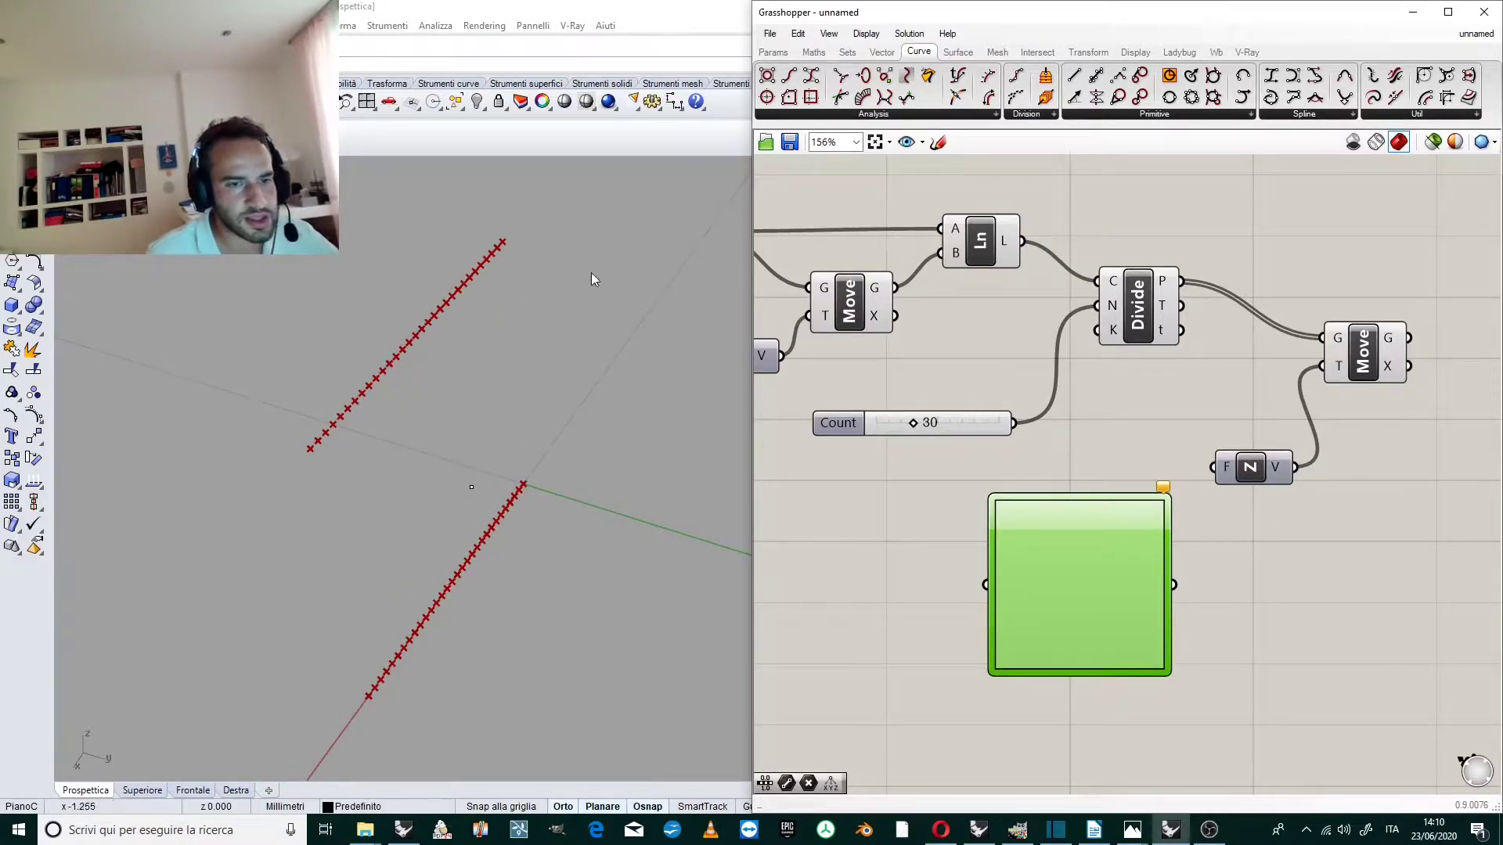
pyautogui.scroll(-2, 1244, 403)
pyautogui.moveTo(992, 403); pyautogui.dragTo(877, 415)
pyautogui.click(1097, 450)
pyautogui.moveTo(1166, 501); pyautogui.dragTo(1263, 516)
pyautogui.click(1066, 514)
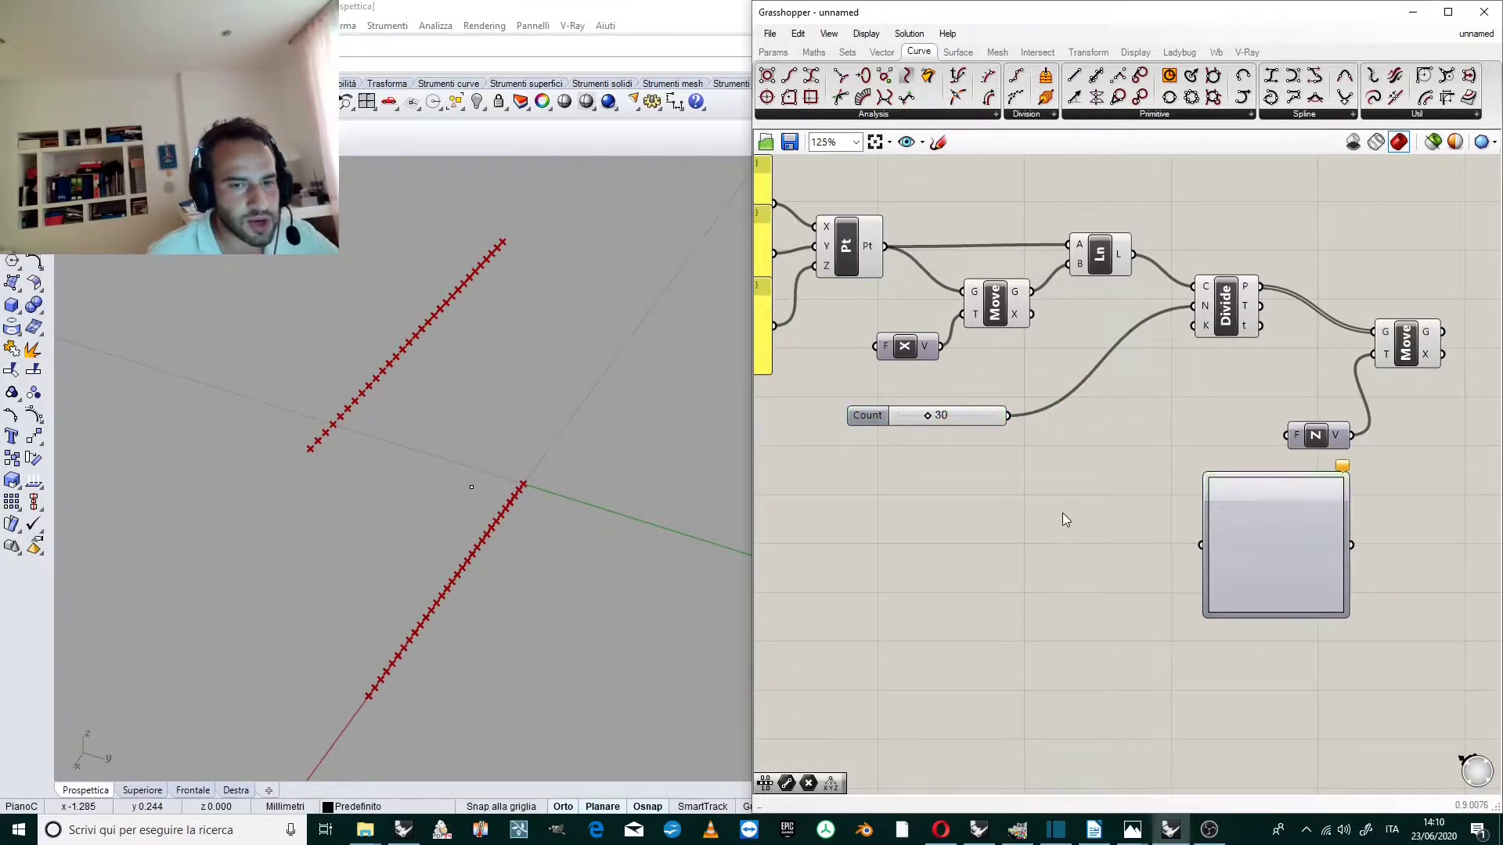
# Add a Construct Domain component, deleting the mistakenly placed Domain parameter first.
pyautogui.doubleClick(978, 538)
pyautogui.write('DOMA')
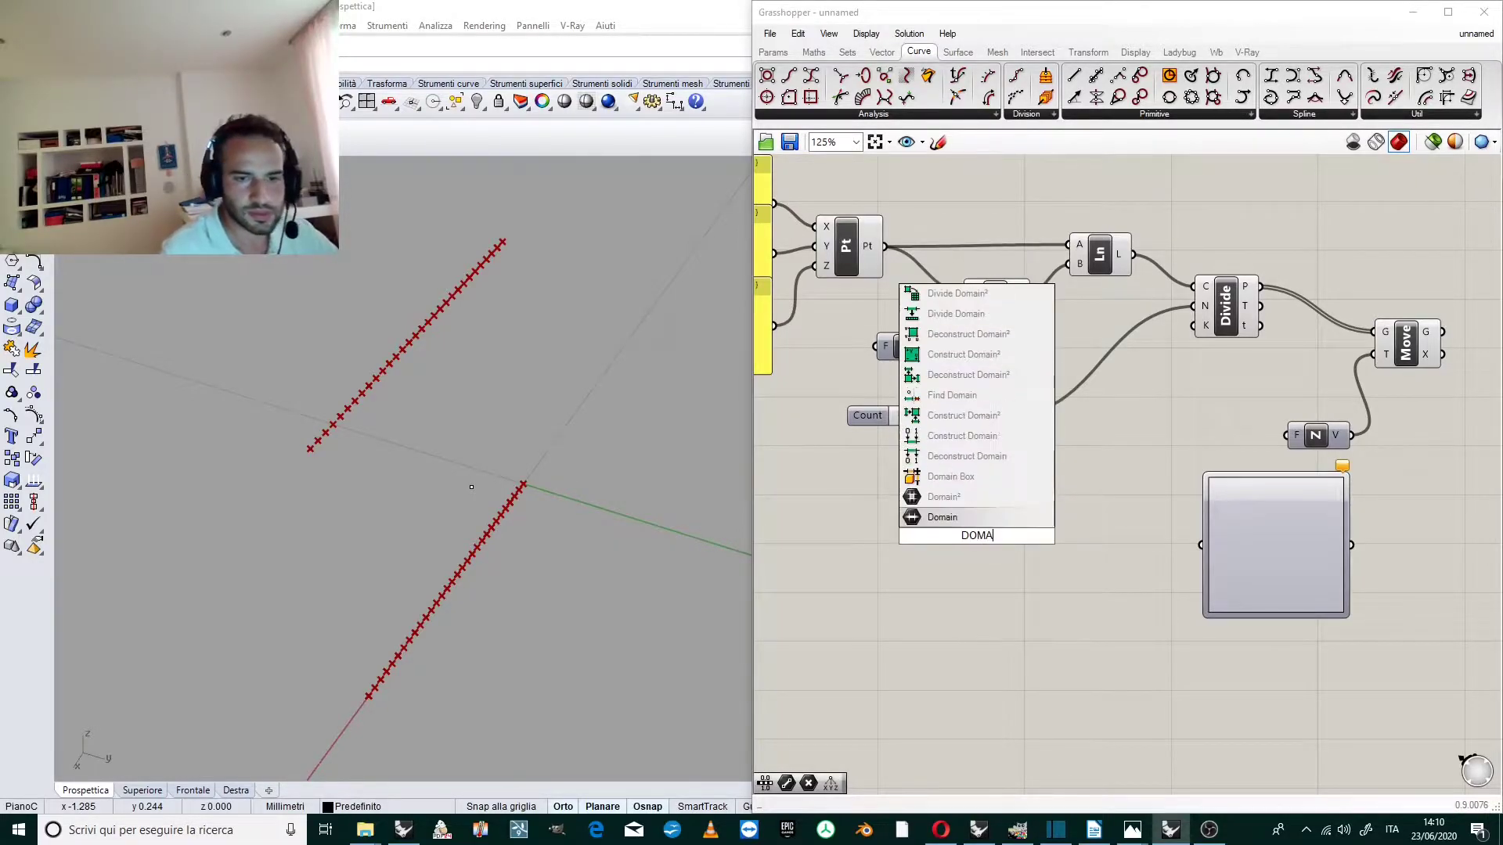
pyautogui.write('I')
pyautogui.click(961, 519)
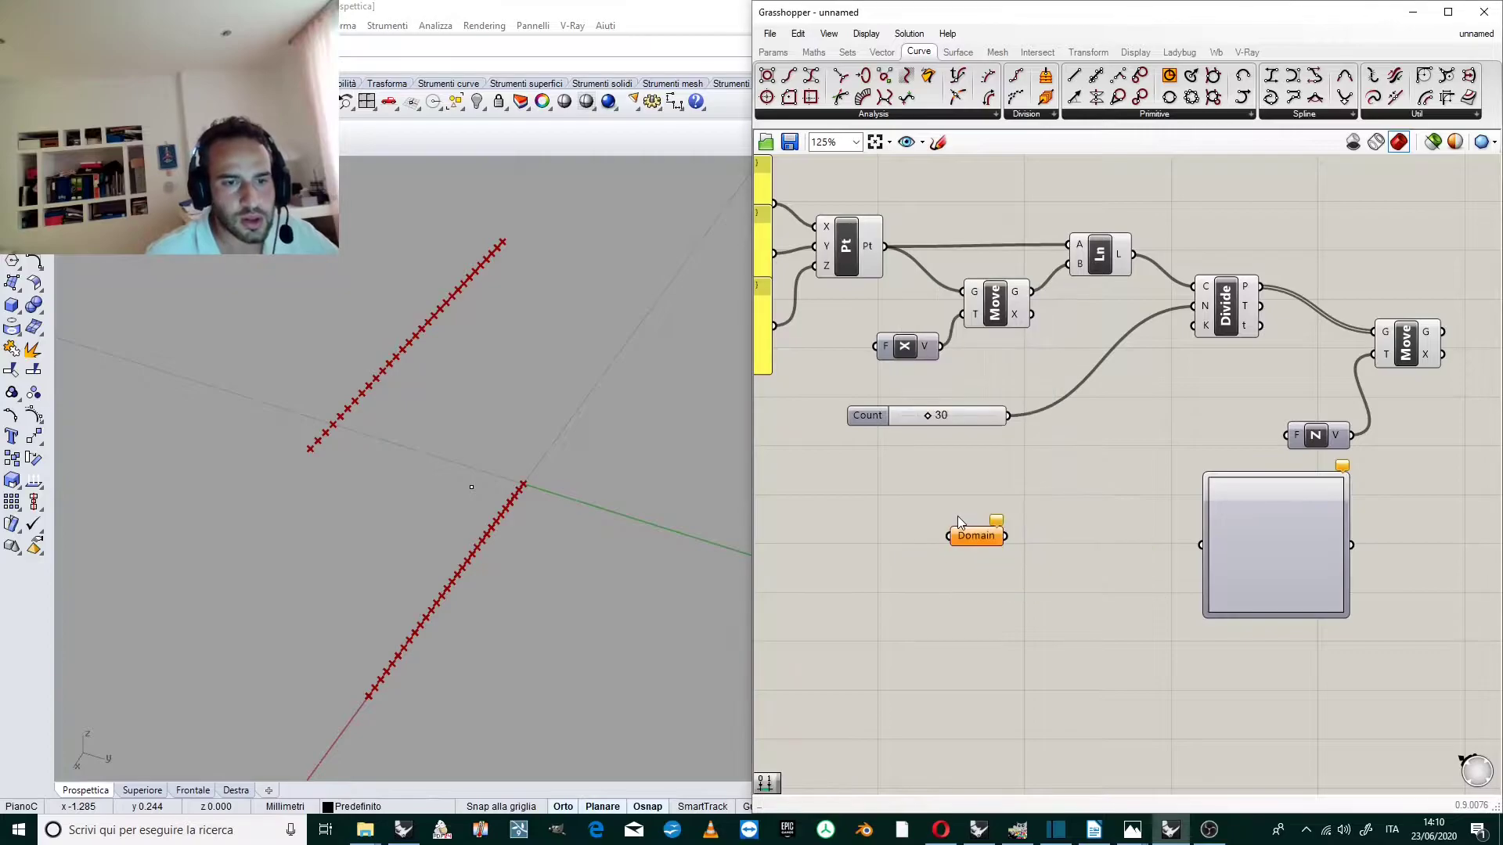
pyautogui.press('Delete')
pyautogui.doubleClick(961, 539)
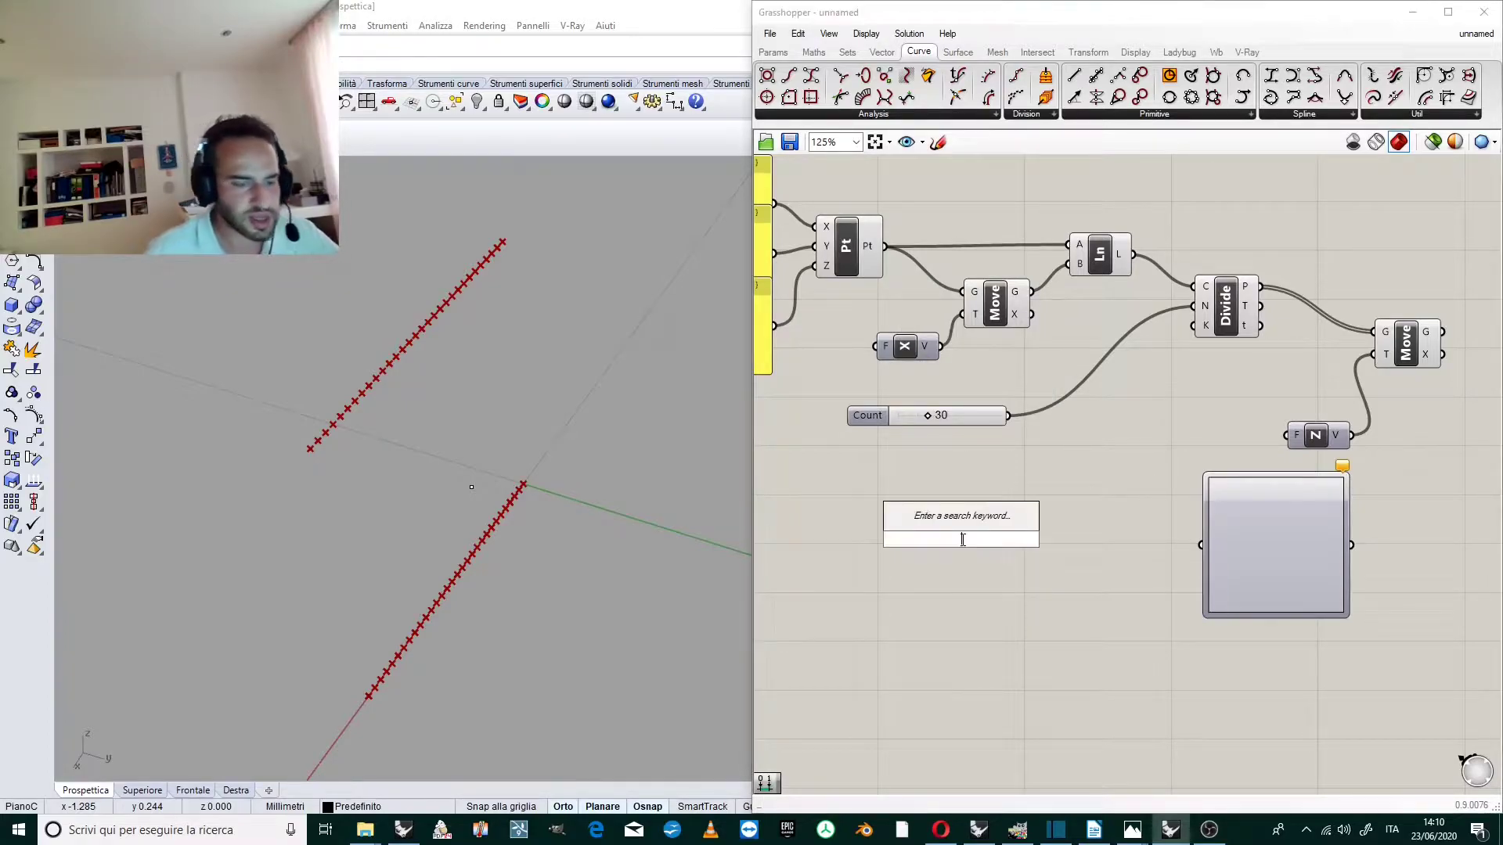
pyautogui.write('DOM')
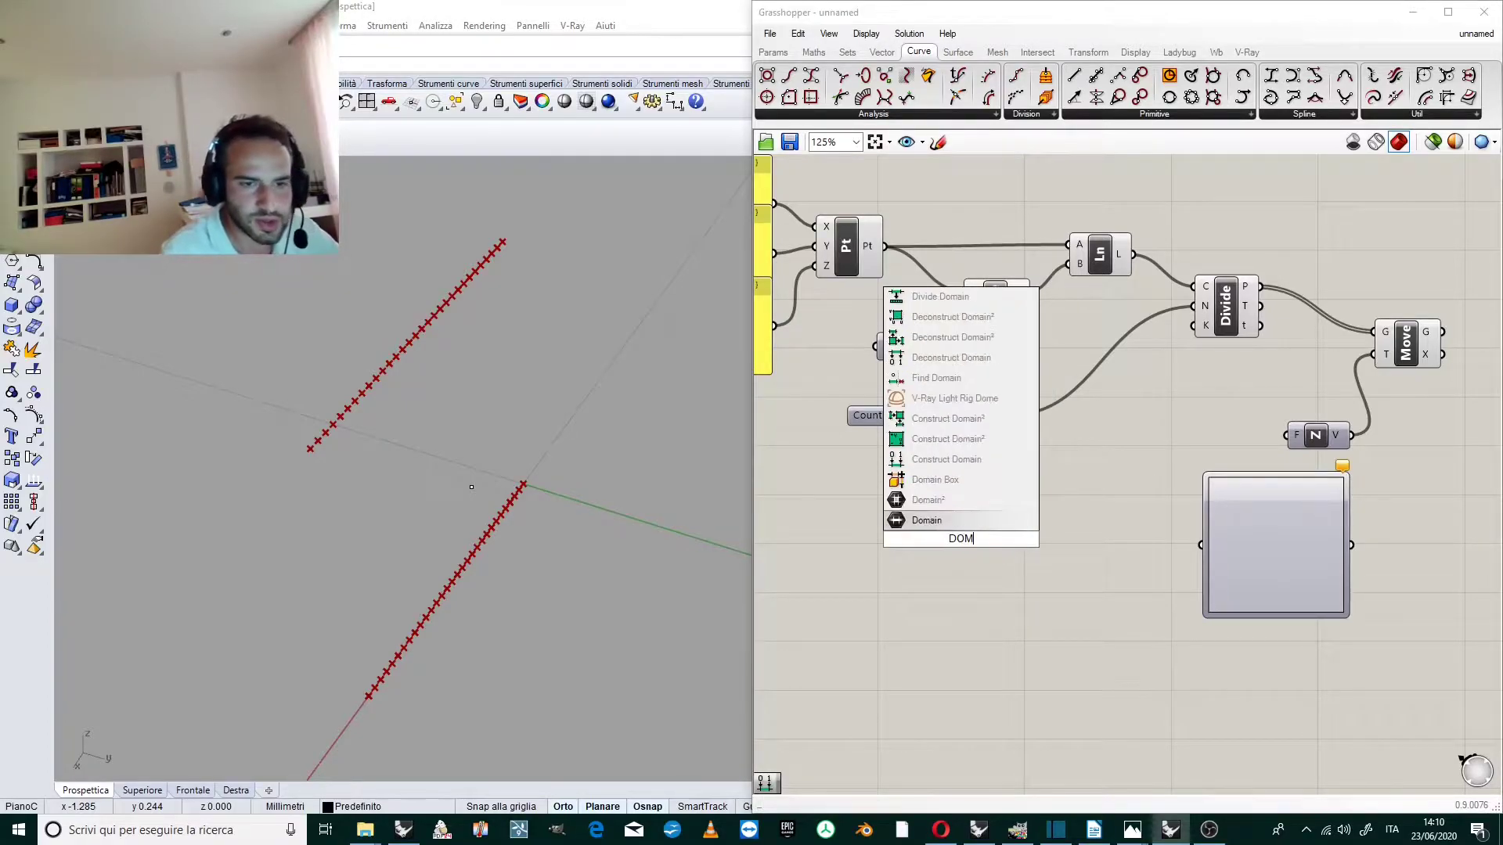
pyautogui.click(944, 461)
pyautogui.scroll(5, 942, 538)
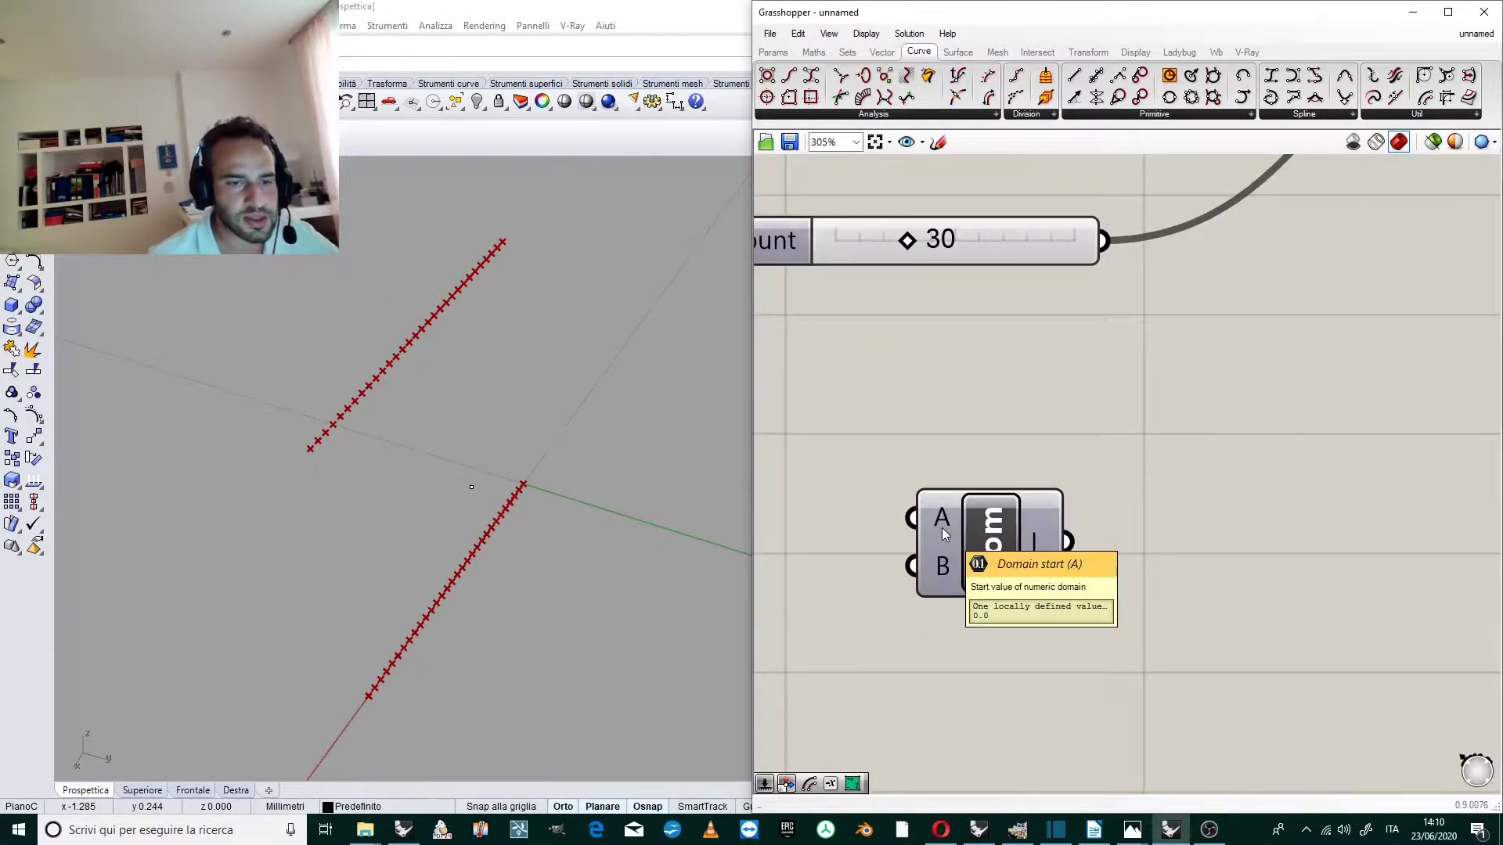
pyautogui.scroll(-5, 931, 432)
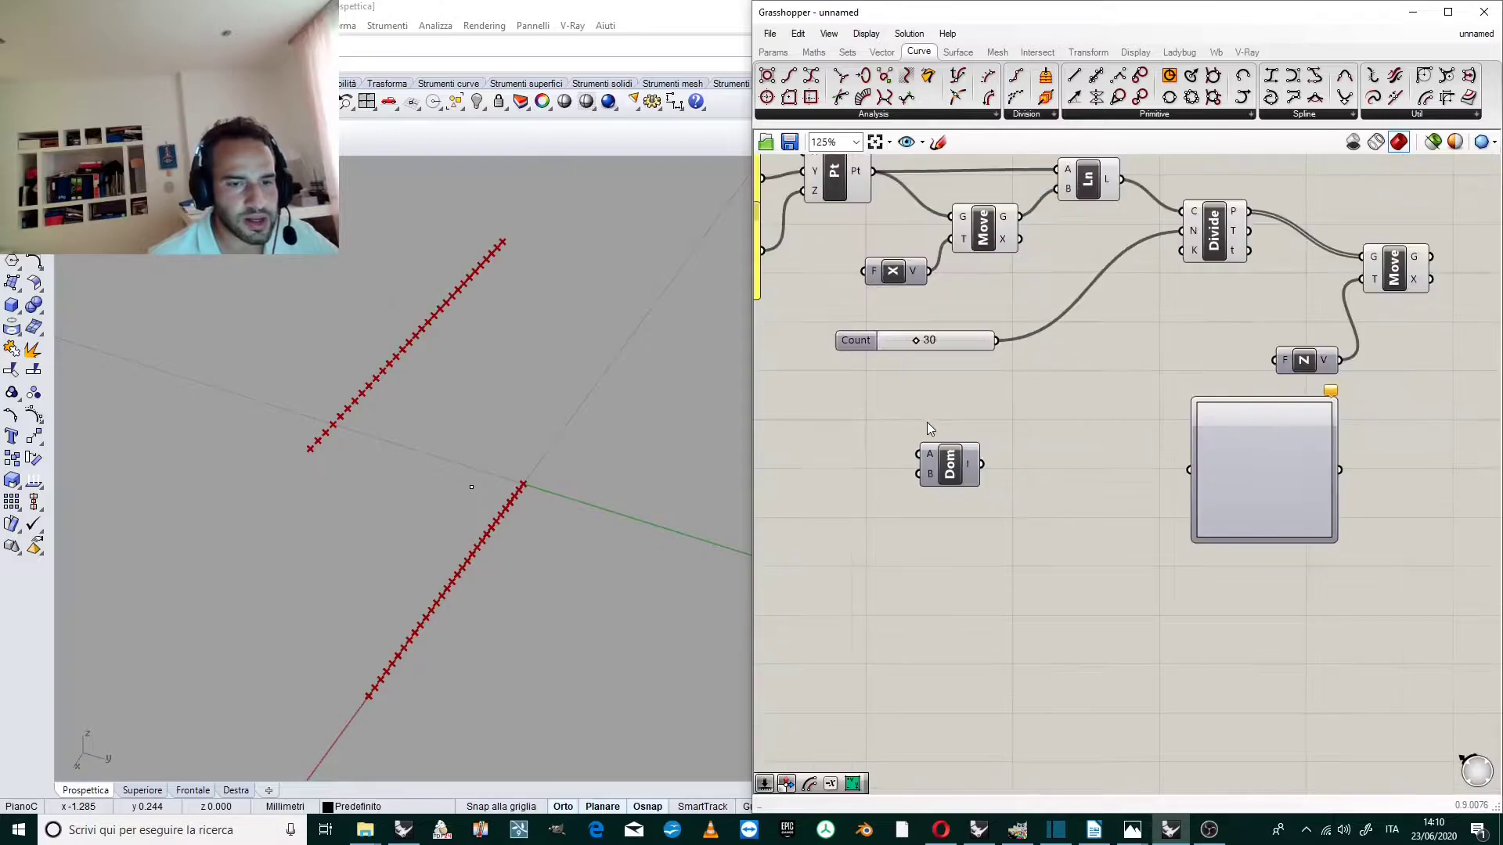
pyautogui.scroll(1, 967, 442)
# Add a Range component fed by the constructed domain, with the 30 Count slider driving its steps.
pyautogui.click(1326, 486)
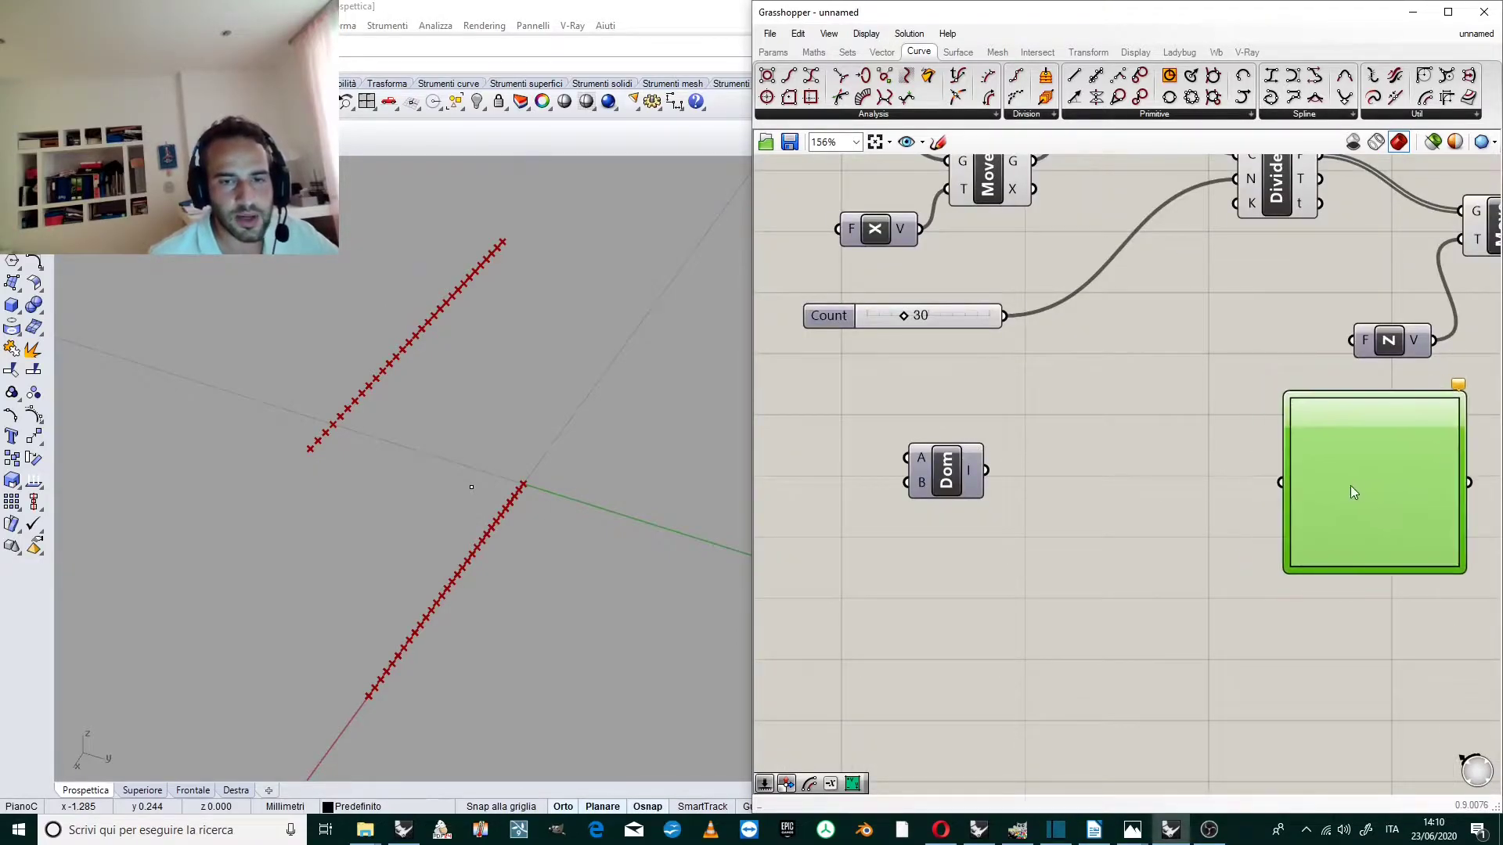
pyautogui.doubleClick(1107, 481)
pyautogui.write('RANGE')
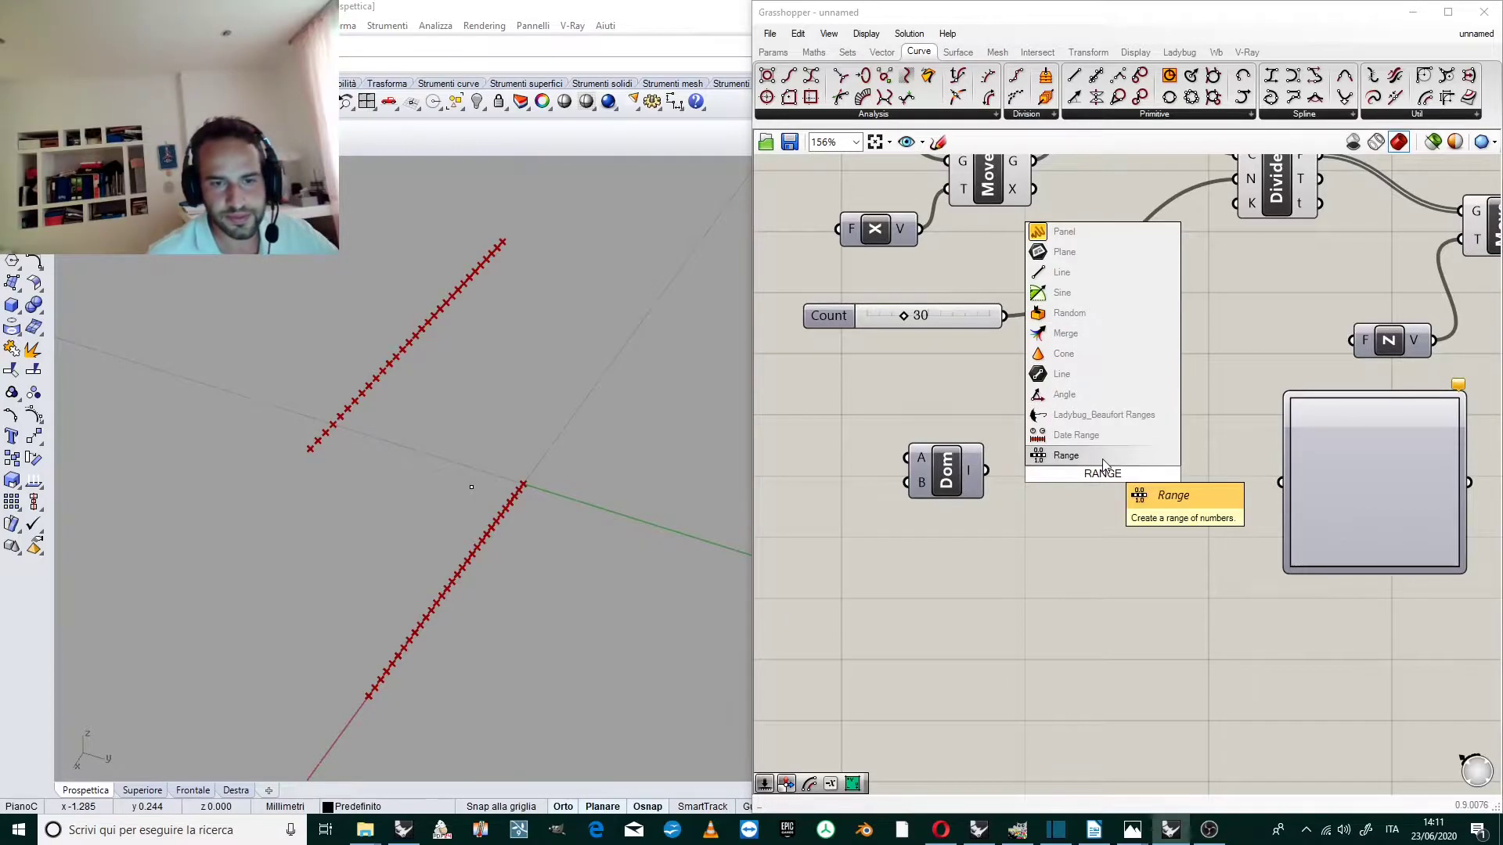
pyautogui.click(1040, 456)
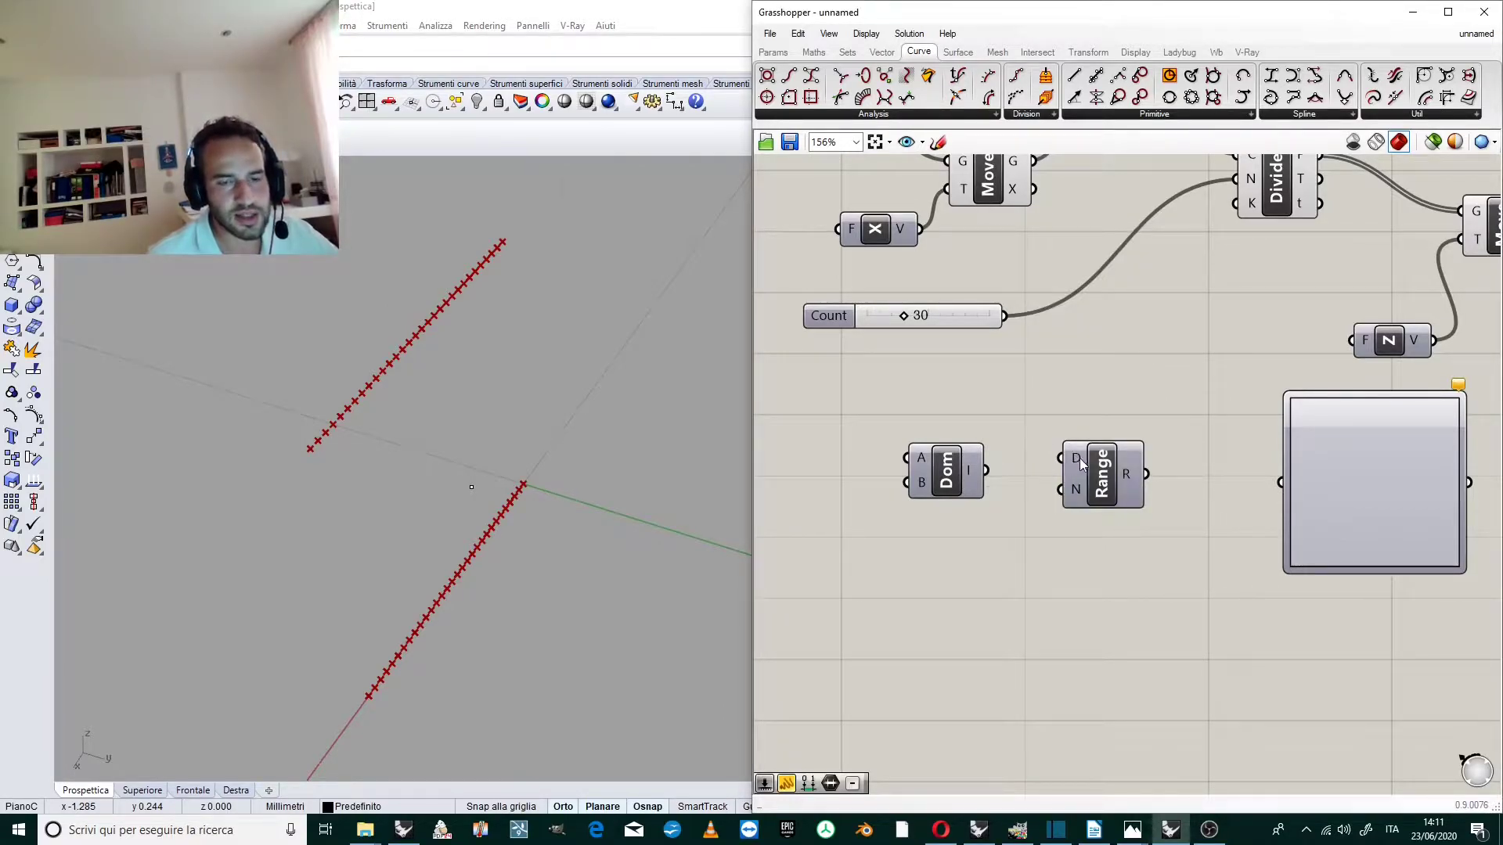
pyautogui.moveTo(1061, 457); pyautogui.dragTo(986, 471)
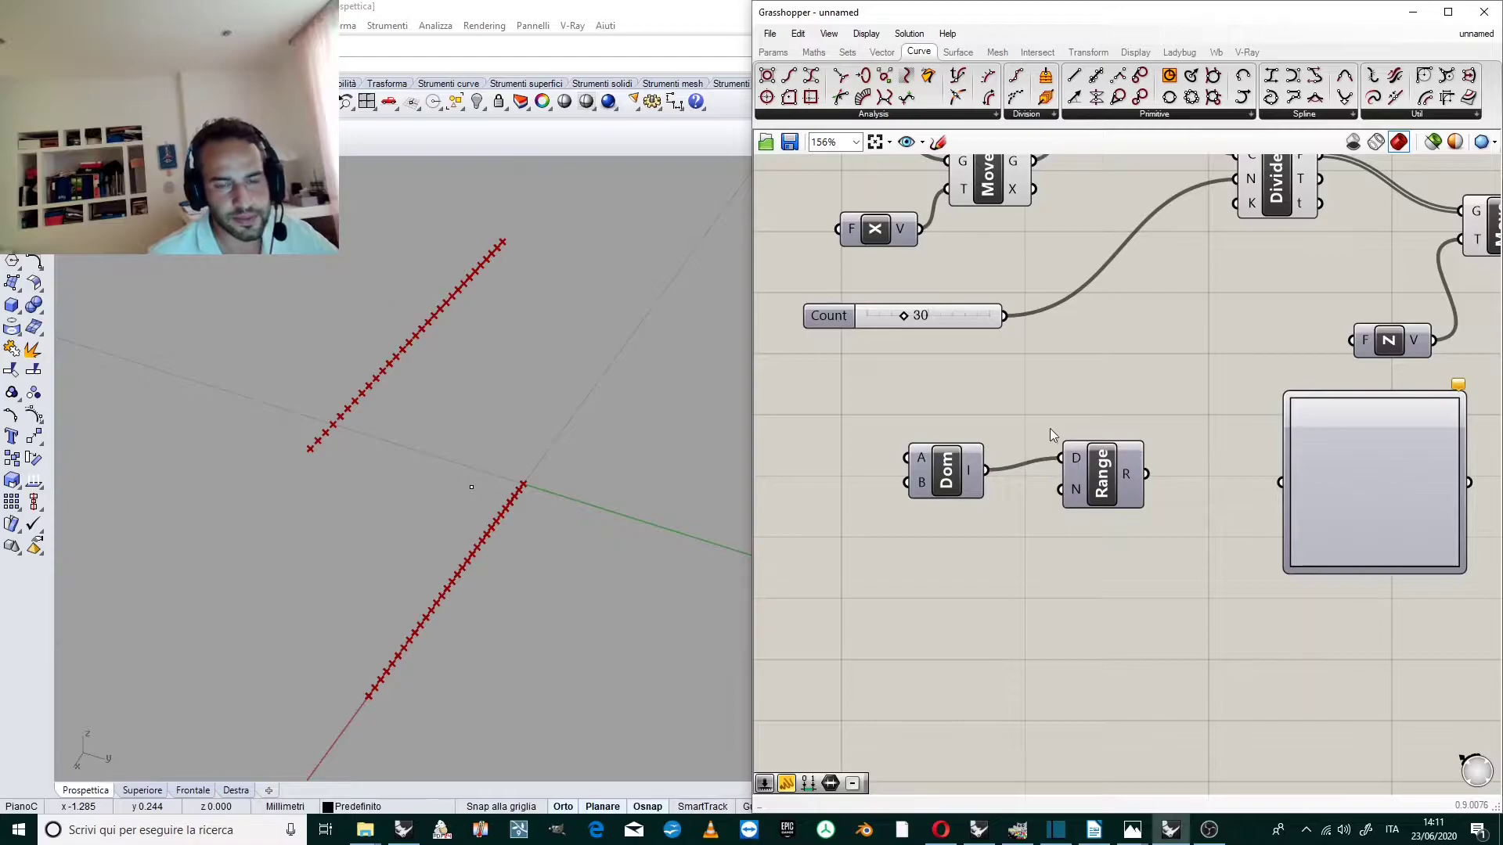
pyautogui.moveTo(1077, 494); pyautogui.dragTo(1077, 512)
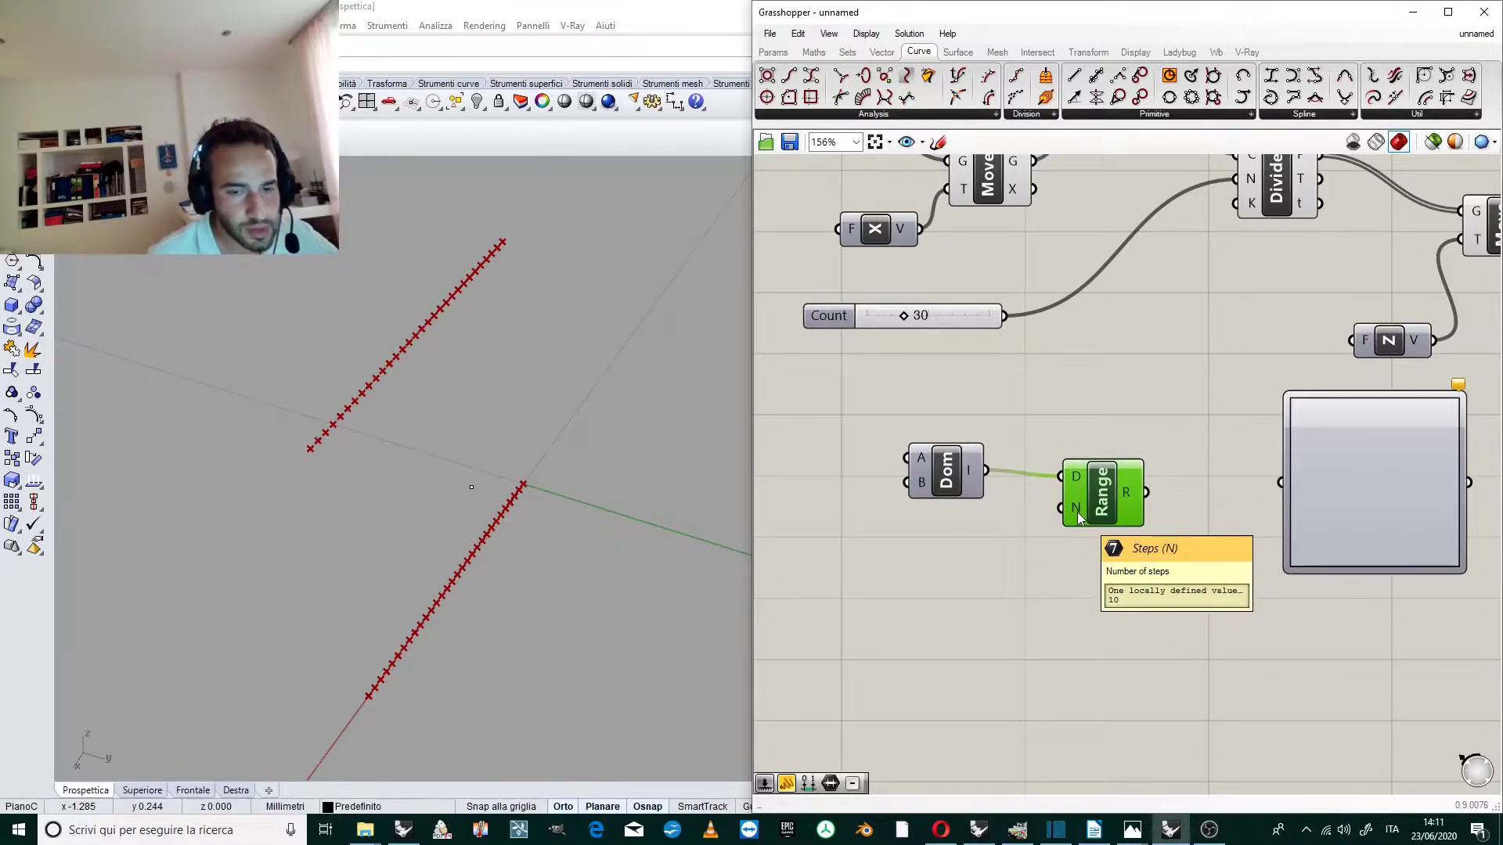
pyautogui.scroll(-2, 1058, 504)
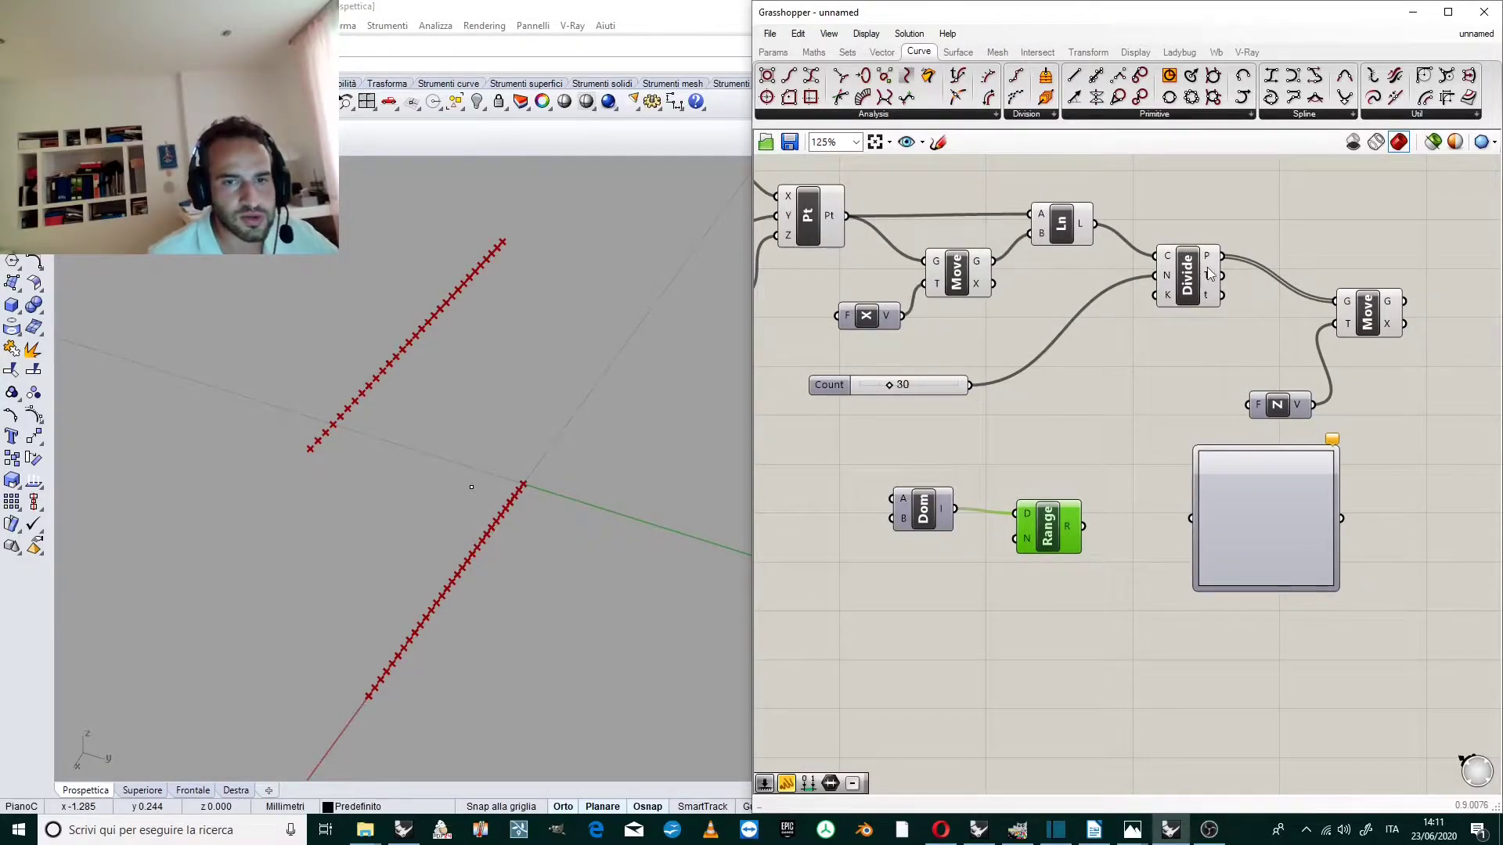
pyautogui.scroll(4, 858, 427)
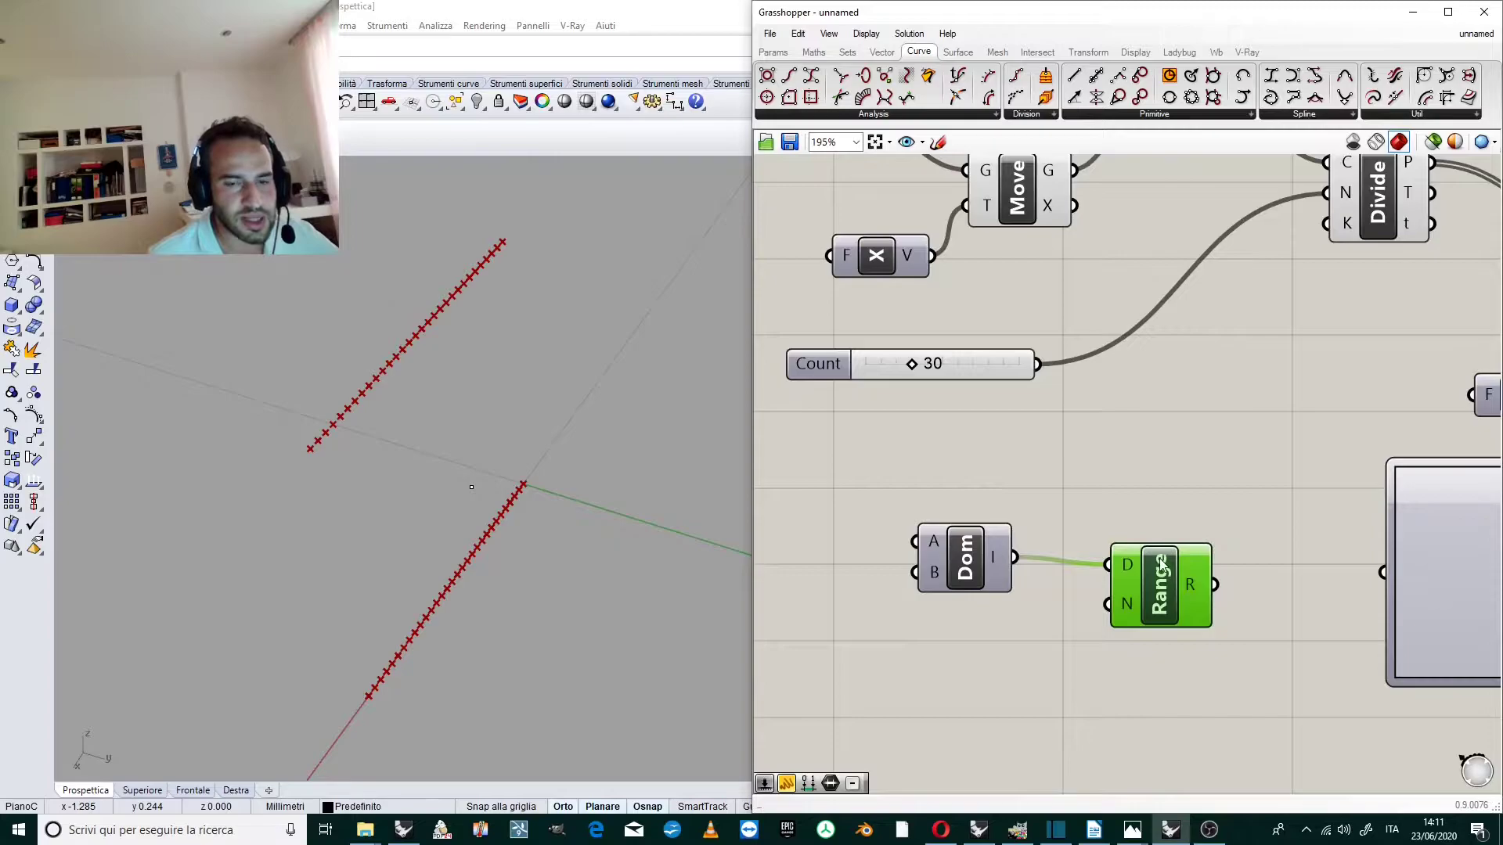
pyautogui.moveTo(1034, 363); pyautogui.dragTo(1126, 605)
pyautogui.moveTo(1127, 602)
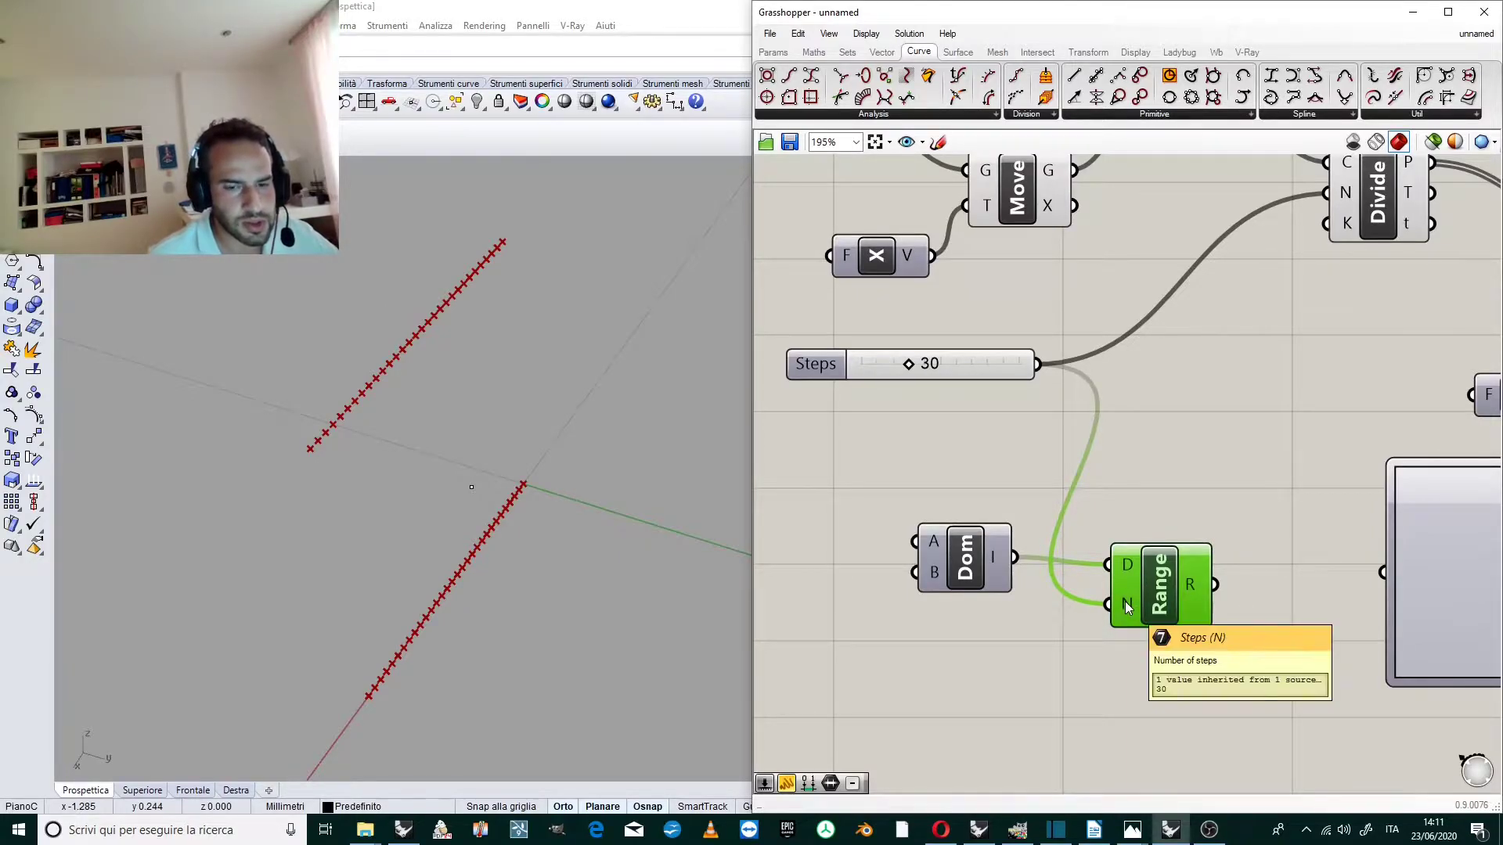
pyautogui.moveTo(1191, 581)
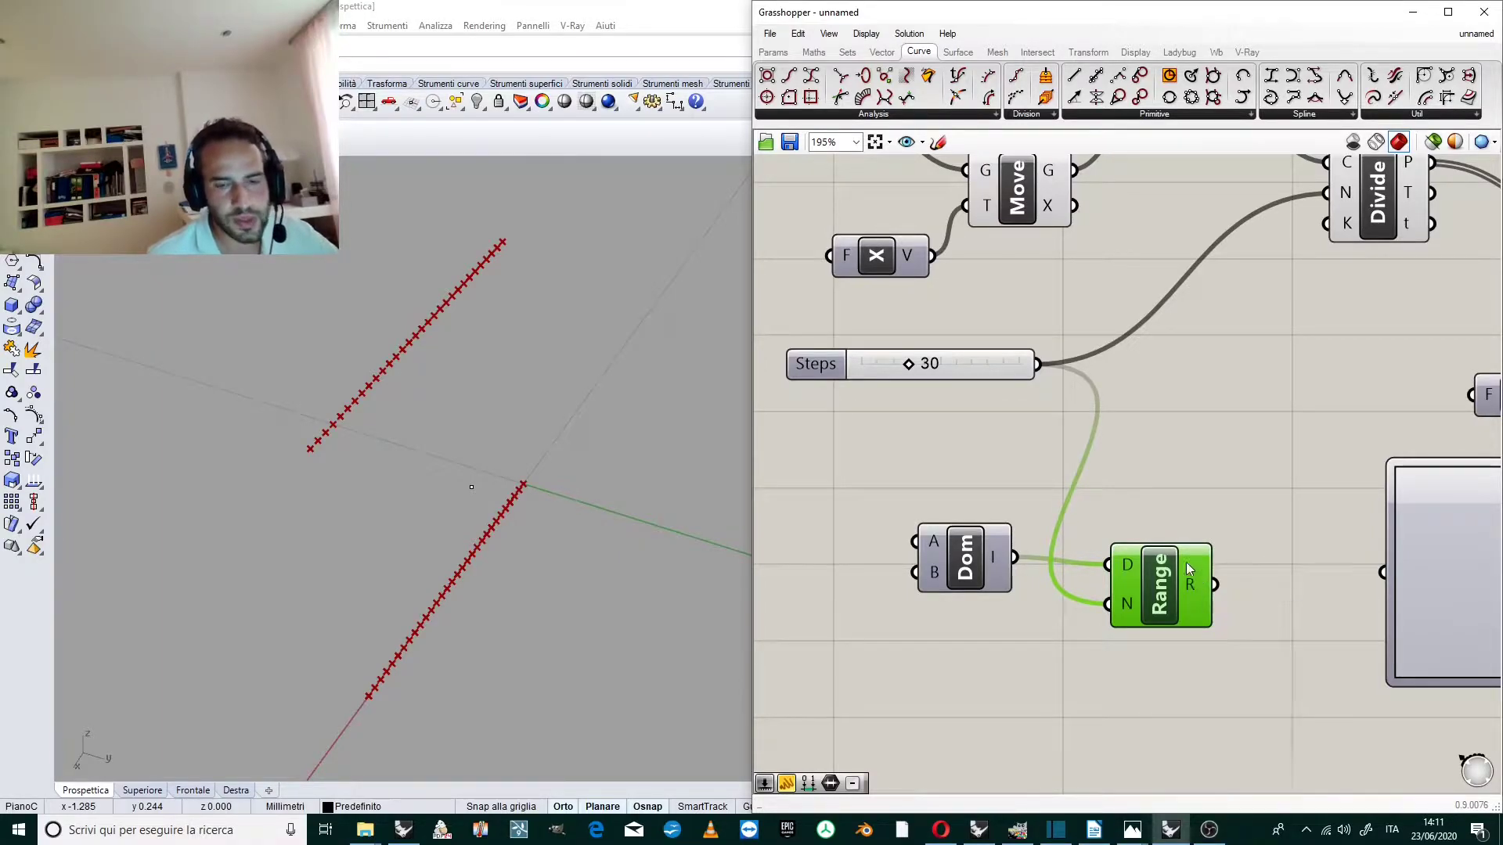
# Select the Dom and Range components and move them left to make room.
pyautogui.scroll(-3, 1018, 517)
pyautogui.scroll(2, 1057, 548)
pyautogui.moveTo(1154, 620); pyautogui.dragTo(884, 542)
pyautogui.click(1040, 647)
pyautogui.scroll(3, 999, 535)
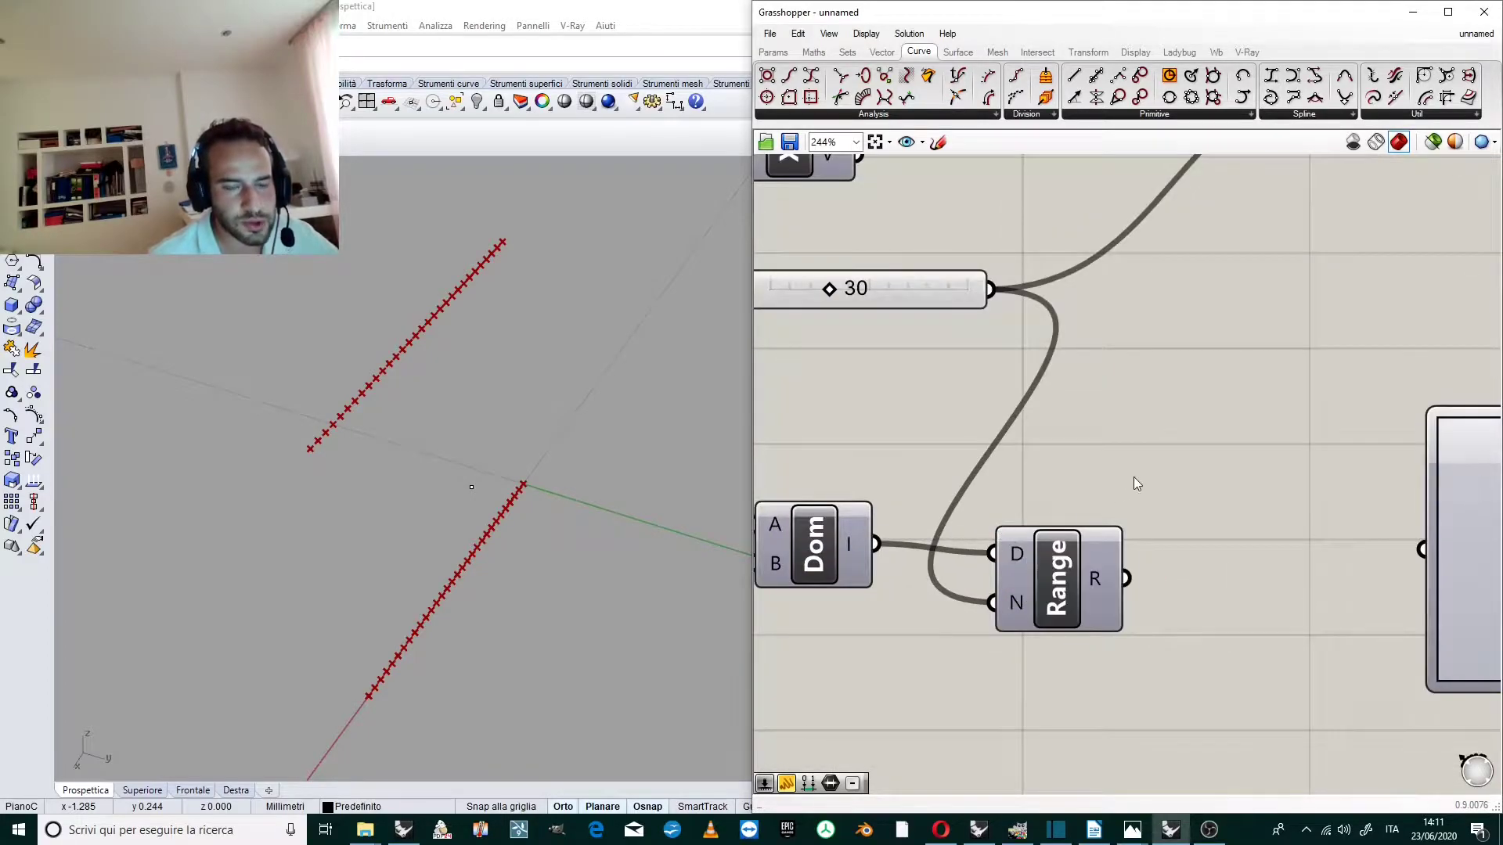
pyautogui.scroll(-1, 1159, 483)
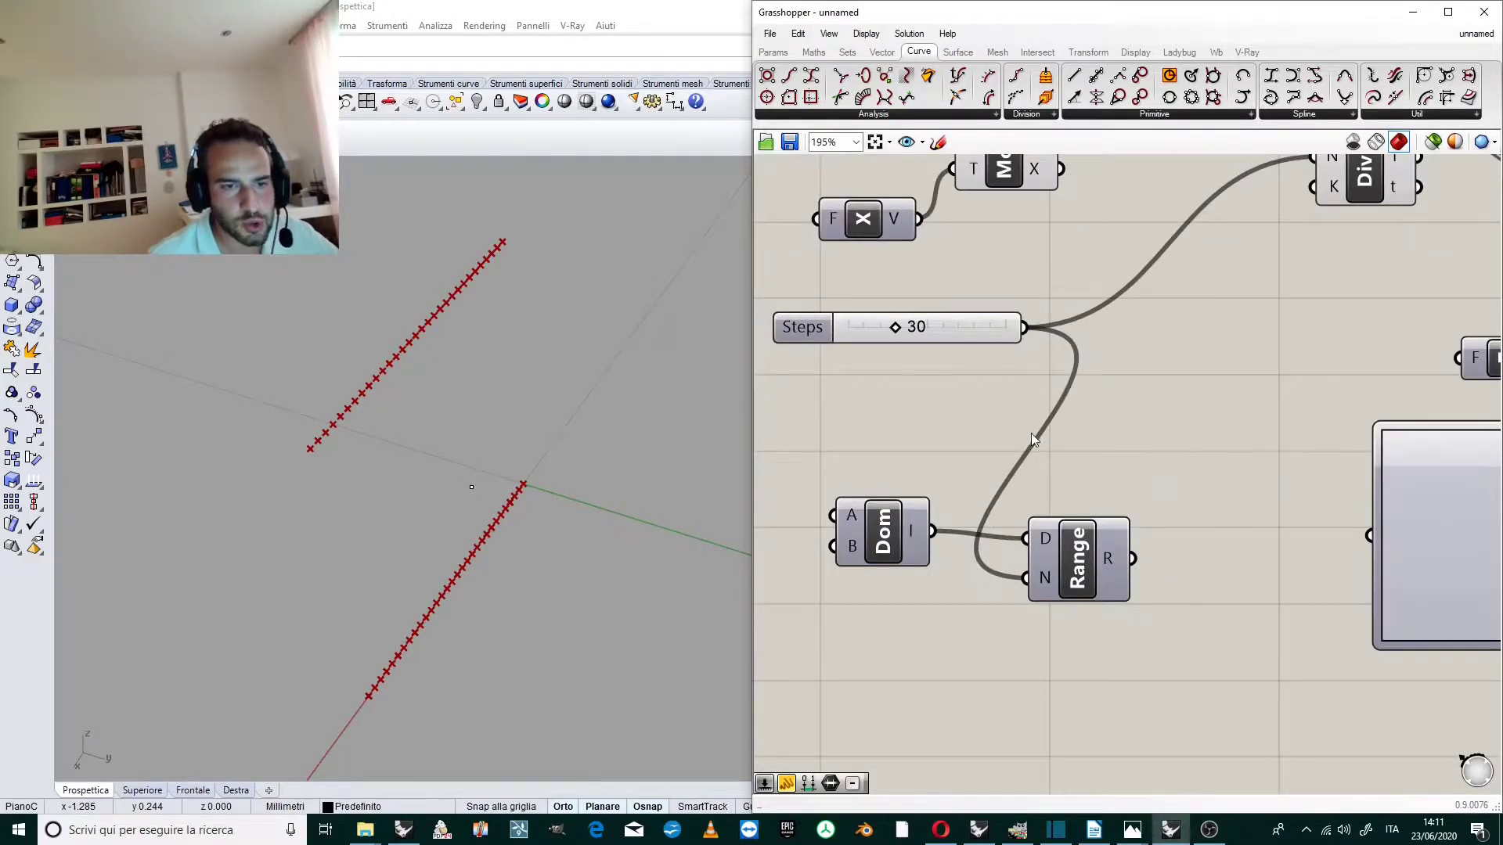
# Place a Subtraction from Maths between the slider and Range, wiring the slider into A.
pyautogui.click(814, 52)
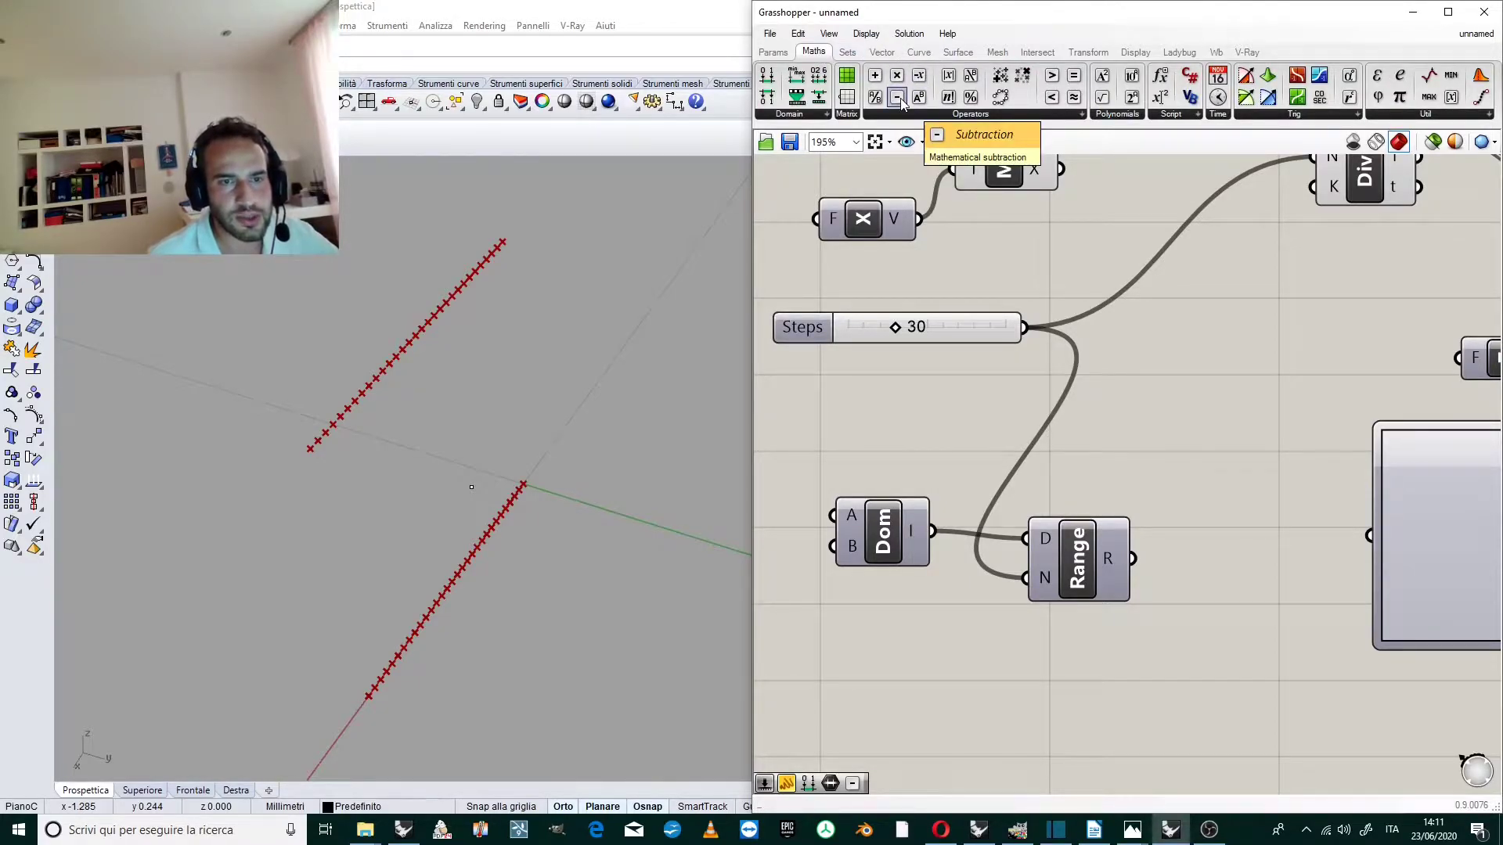
pyautogui.moveTo(898, 97); pyautogui.dragTo(1024, 409)
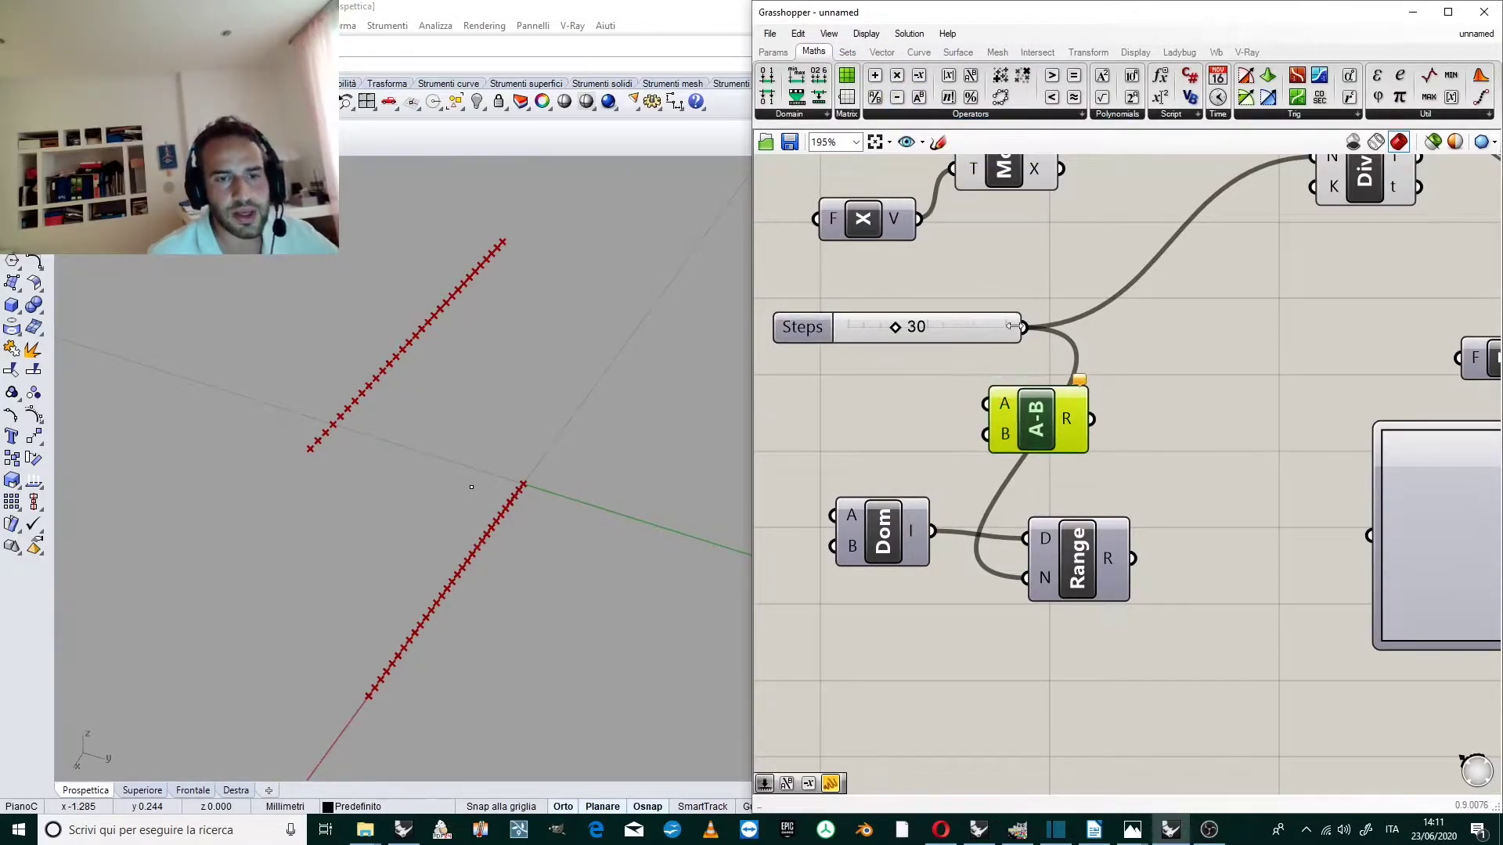
pyautogui.moveTo(1021, 328); pyautogui.dragTo(1023, 421)
pyautogui.scroll(2, 990, 415)
pyautogui.scroll(-1, 1041, 423)
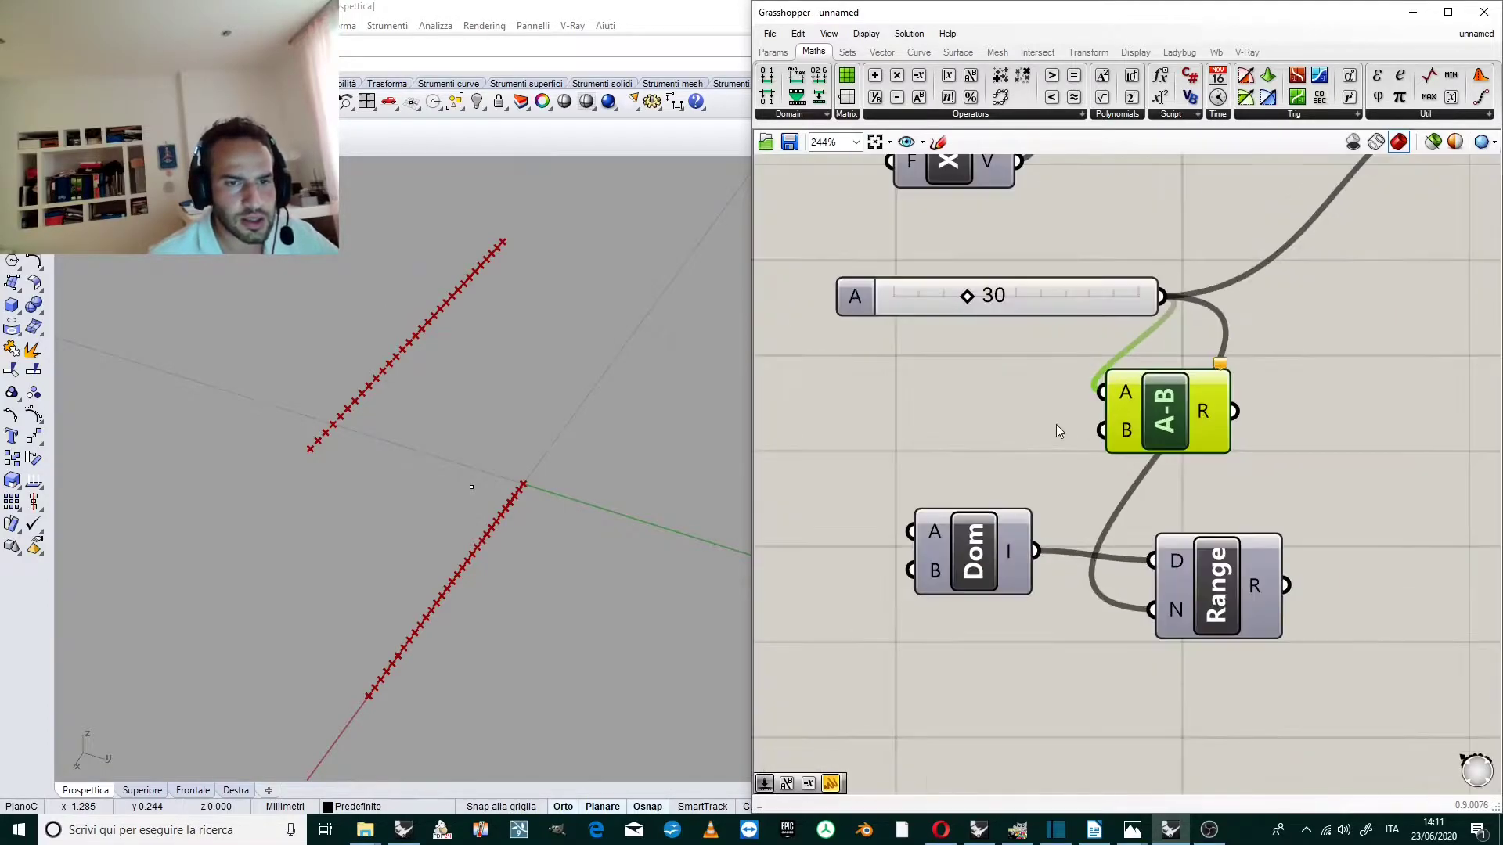
# Add a Panel via search and set its text to 1.
pyautogui.doubleClick(929, 426)
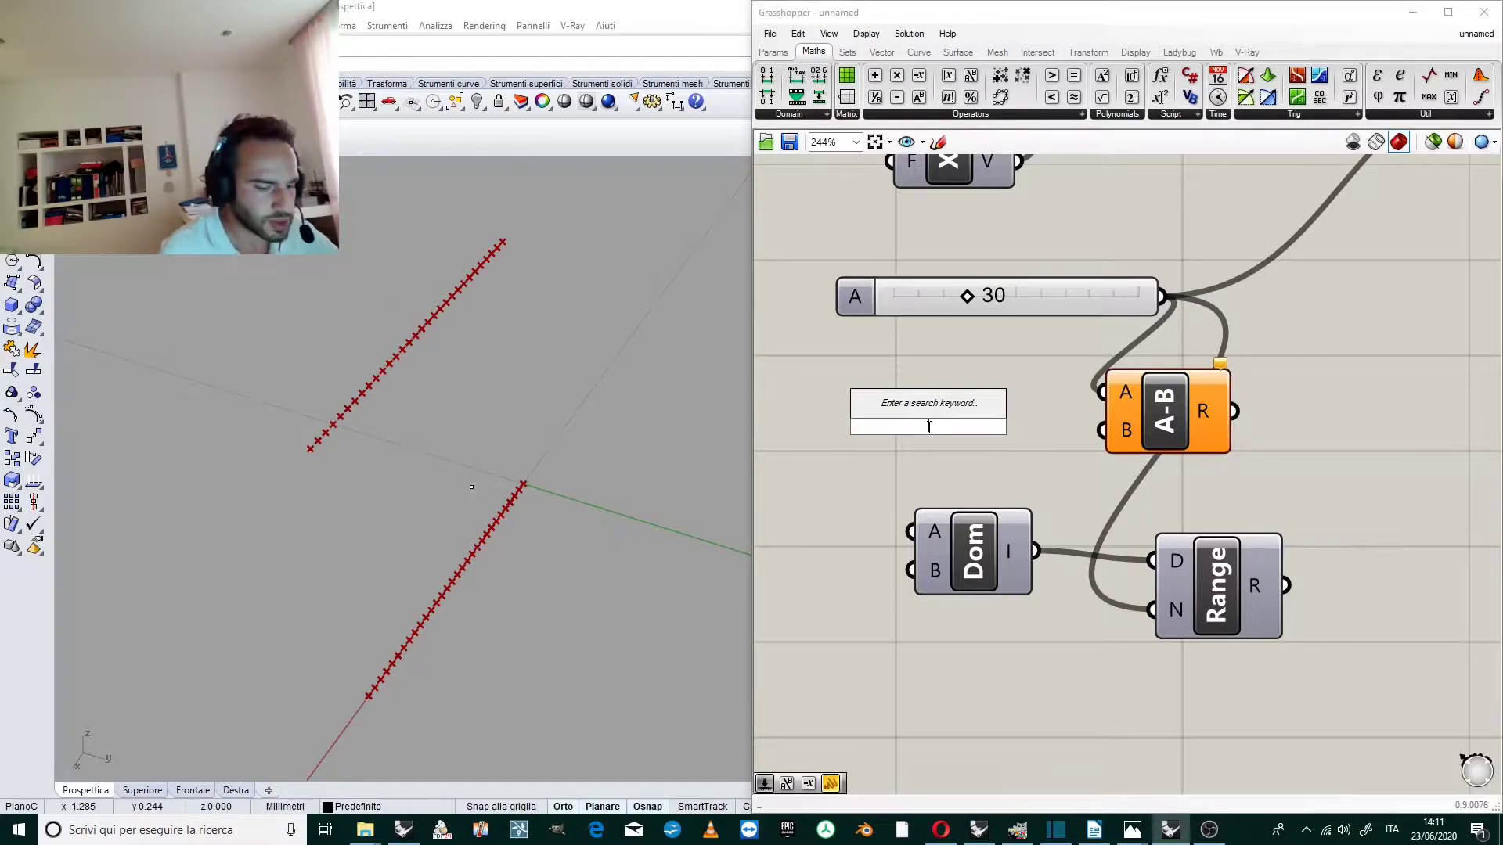
pyautogui.write('PANEL')
pyautogui.press('Return')
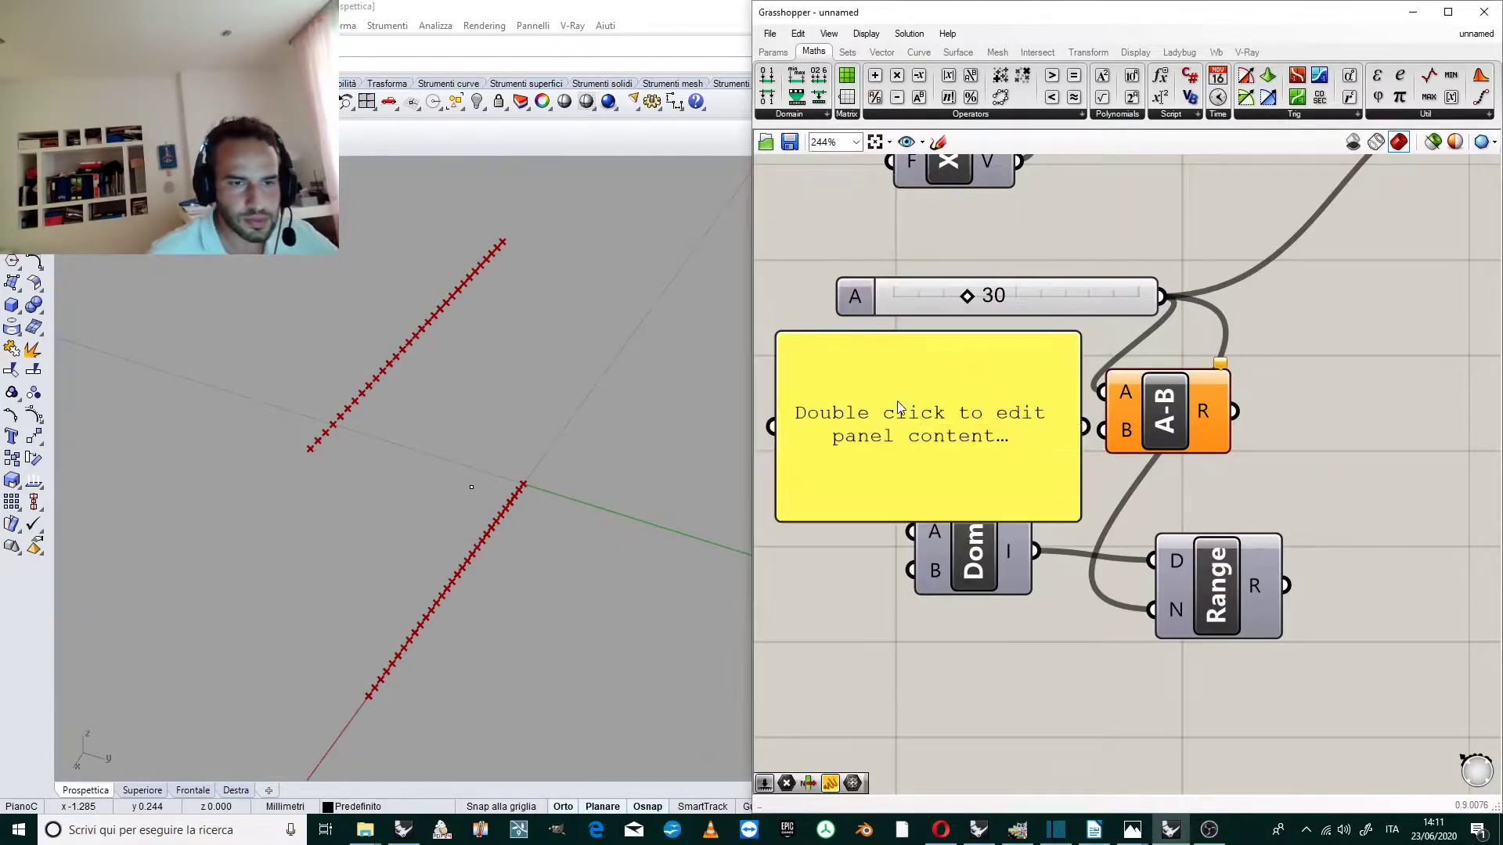
pyautogui.doubleClick(912, 410)
pyautogui.rightClick(943, 428)
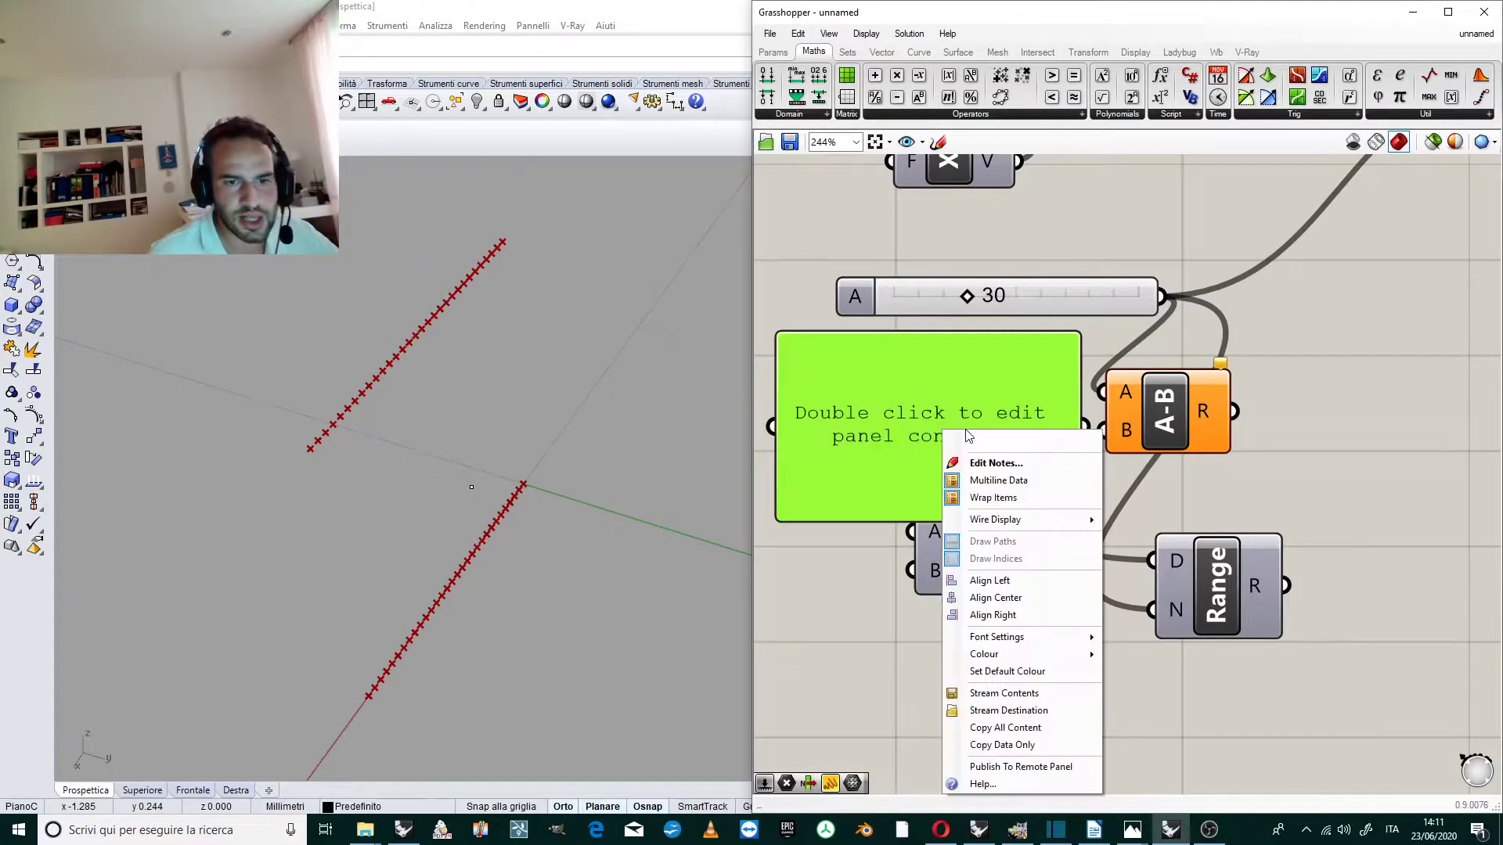
pyautogui.click(998, 480)
pyautogui.doubleClick(927, 434)
pyautogui.write('1')
pyautogui.click(764, 311)
# Wire the panel's 1 into subtraction B and the result into Range N.
pyautogui.moveTo(1070, 432); pyautogui.dragTo(1103, 429)
pyautogui.moveTo(1013, 583); pyautogui.dragTo(1024, 613)
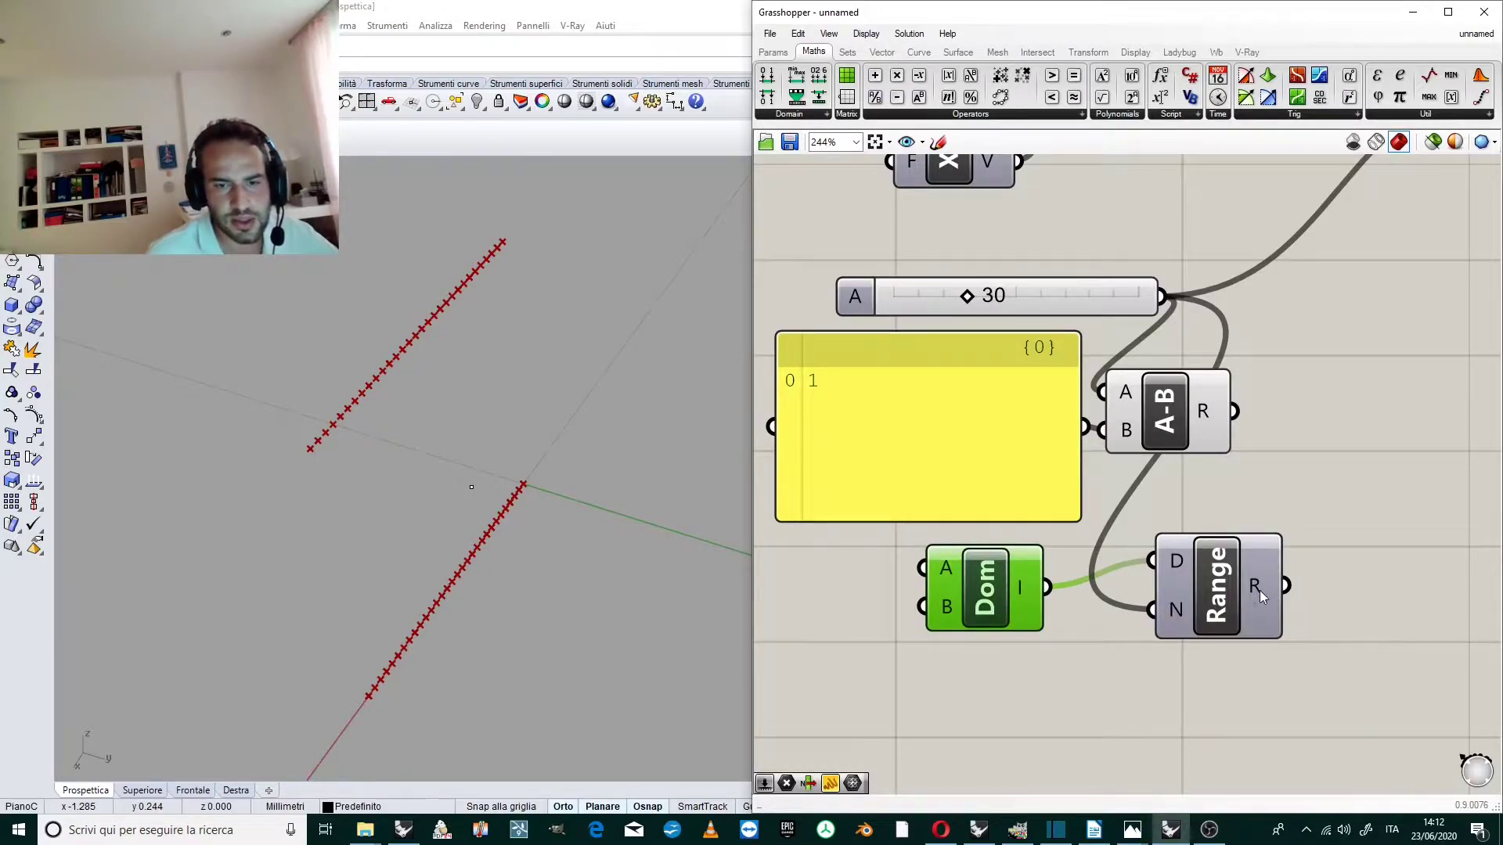
pyautogui.moveTo(957, 421); pyautogui.dragTo(955, 440)
pyautogui.moveTo(1234, 411); pyautogui.dragTo(1151, 609)
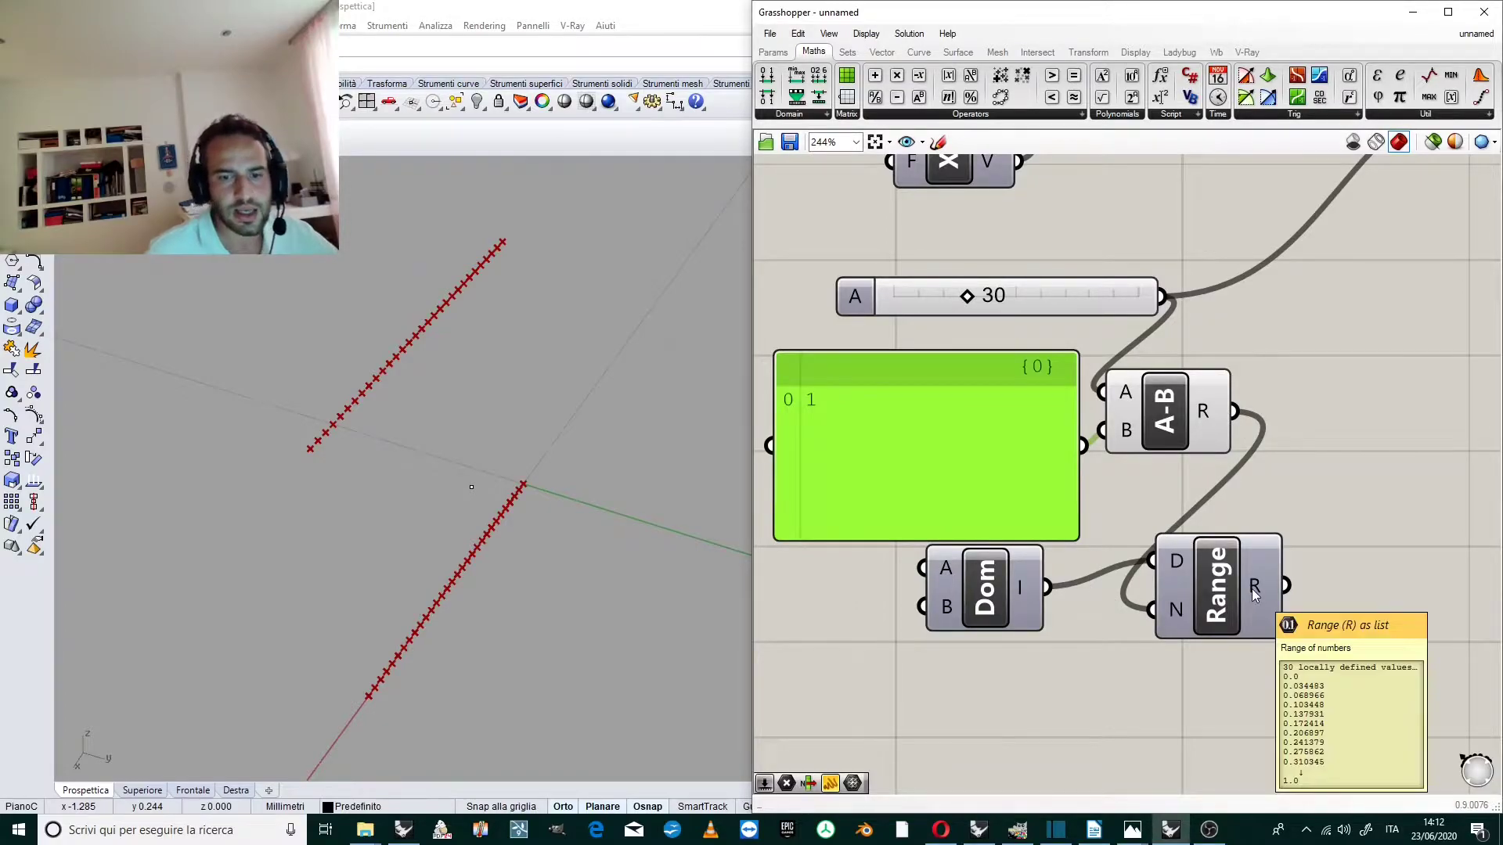
# Shift the Range component right and wire its R output into the Graph Mapper.
pyautogui.scroll(-4, 1093, 514)
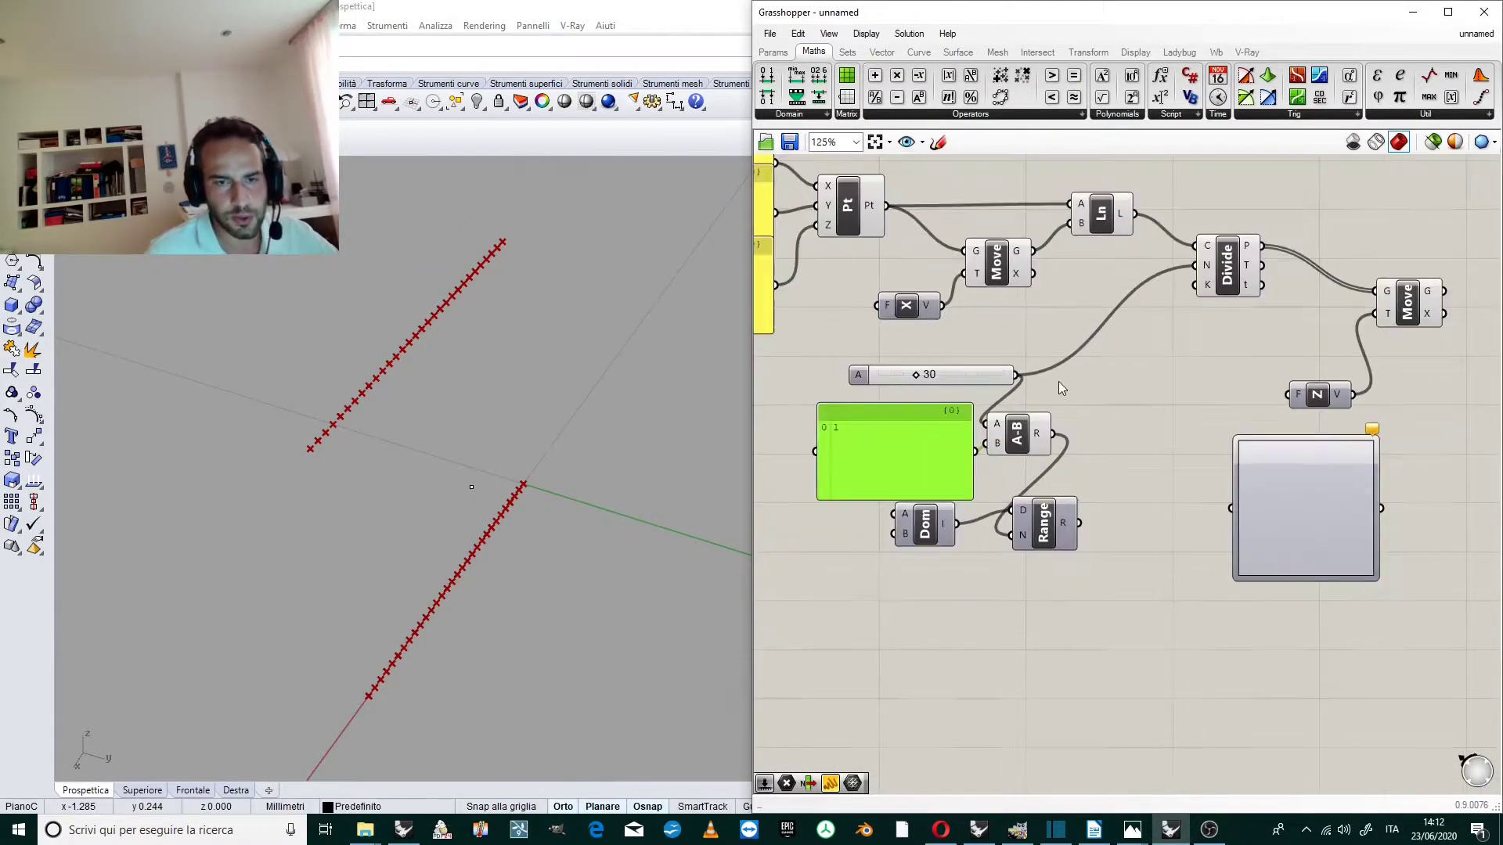
pyautogui.moveTo(1044, 528); pyautogui.dragTo(1076, 538)
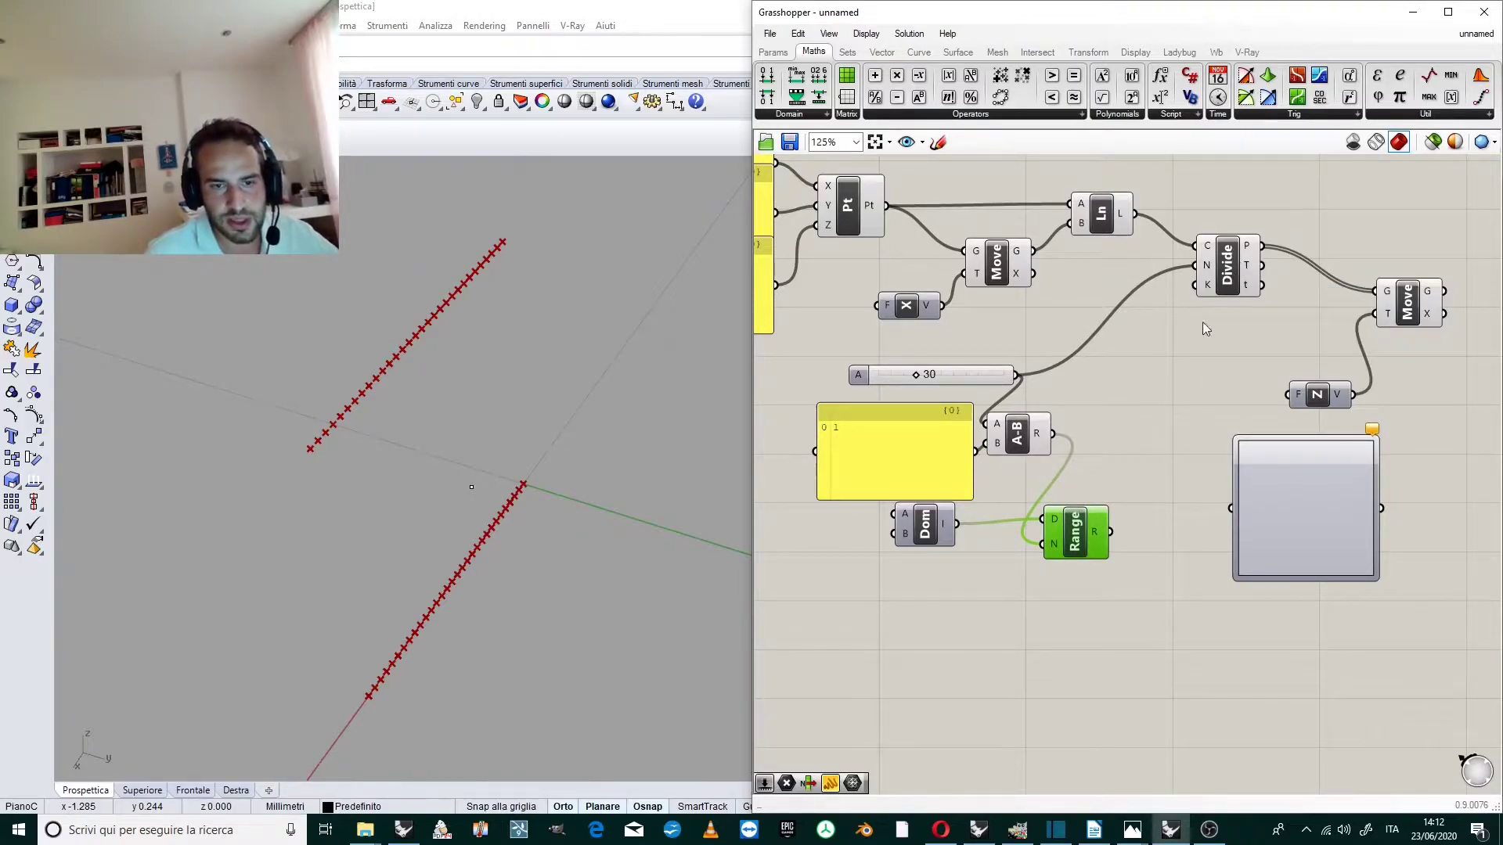
pyautogui.scroll(1, 1119, 525)
pyautogui.scroll(-1, 1116, 438)
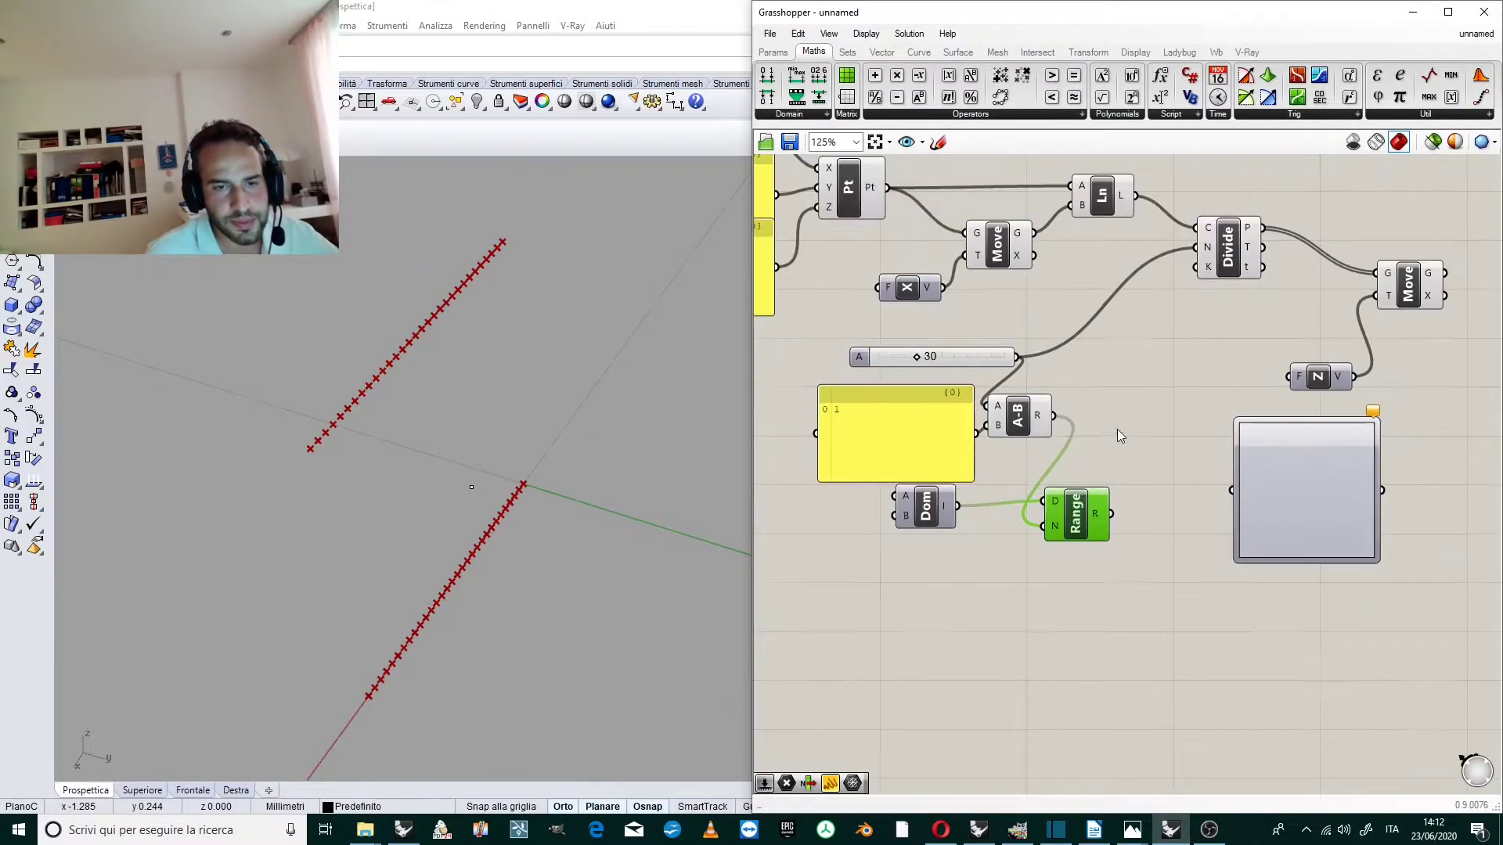
pyautogui.click(1281, 517)
pyautogui.moveTo(1098, 515)
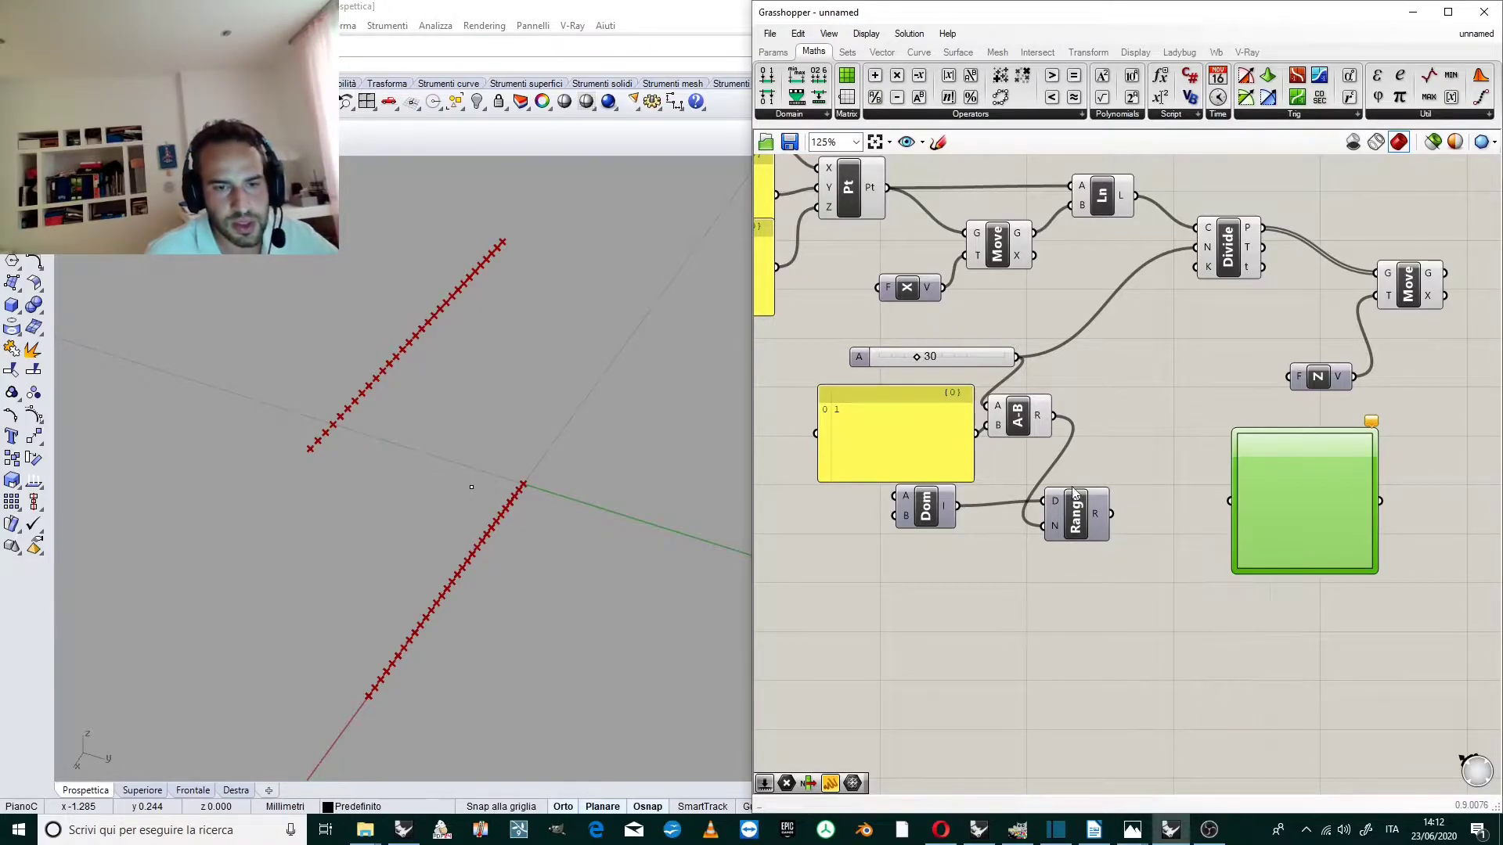
pyautogui.scroll(1, 1182, 495)
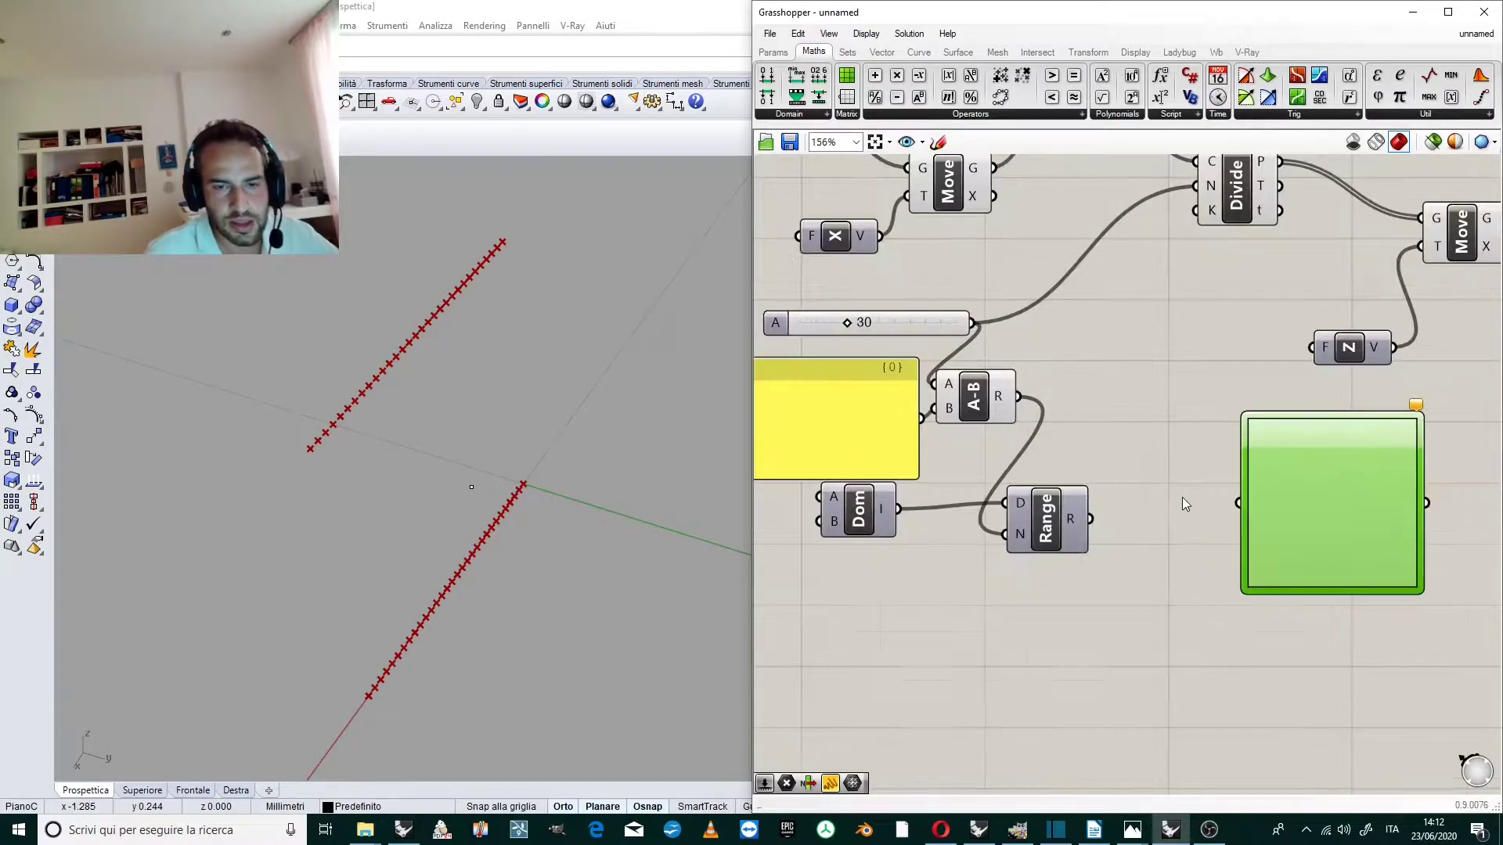
pyautogui.moveTo(1091, 520); pyautogui.dragTo(1124, 493)
# Connect the Graph Mapper output to the Unit Z vector's F input.
pyautogui.scroll(2, 1159, 439)
pyautogui.scroll(-2, 1187, 453)
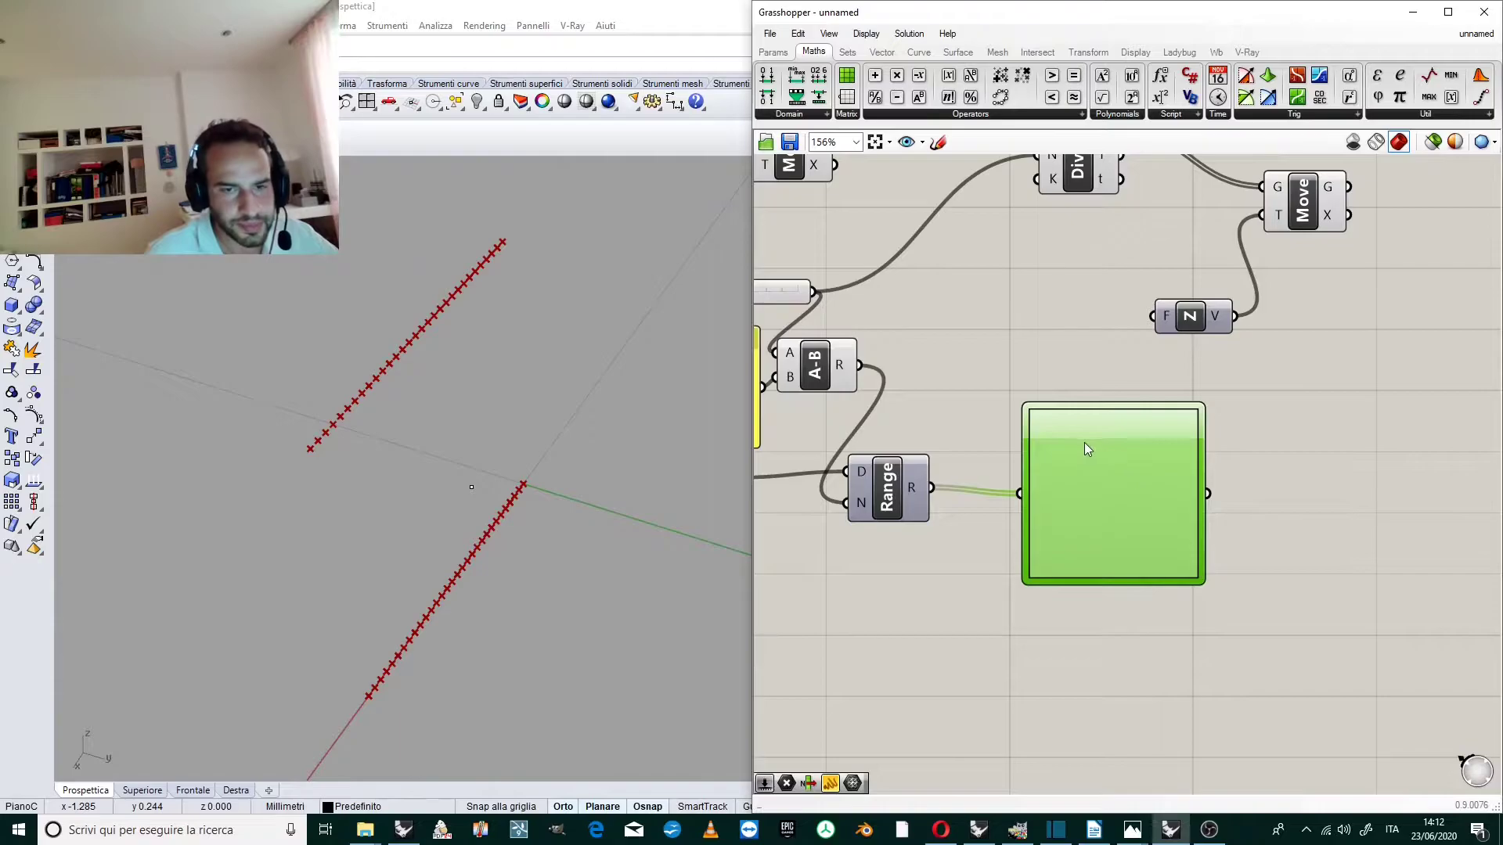
pyautogui.scroll(-2, 1081, 448)
pyautogui.scroll(2, 1186, 363)
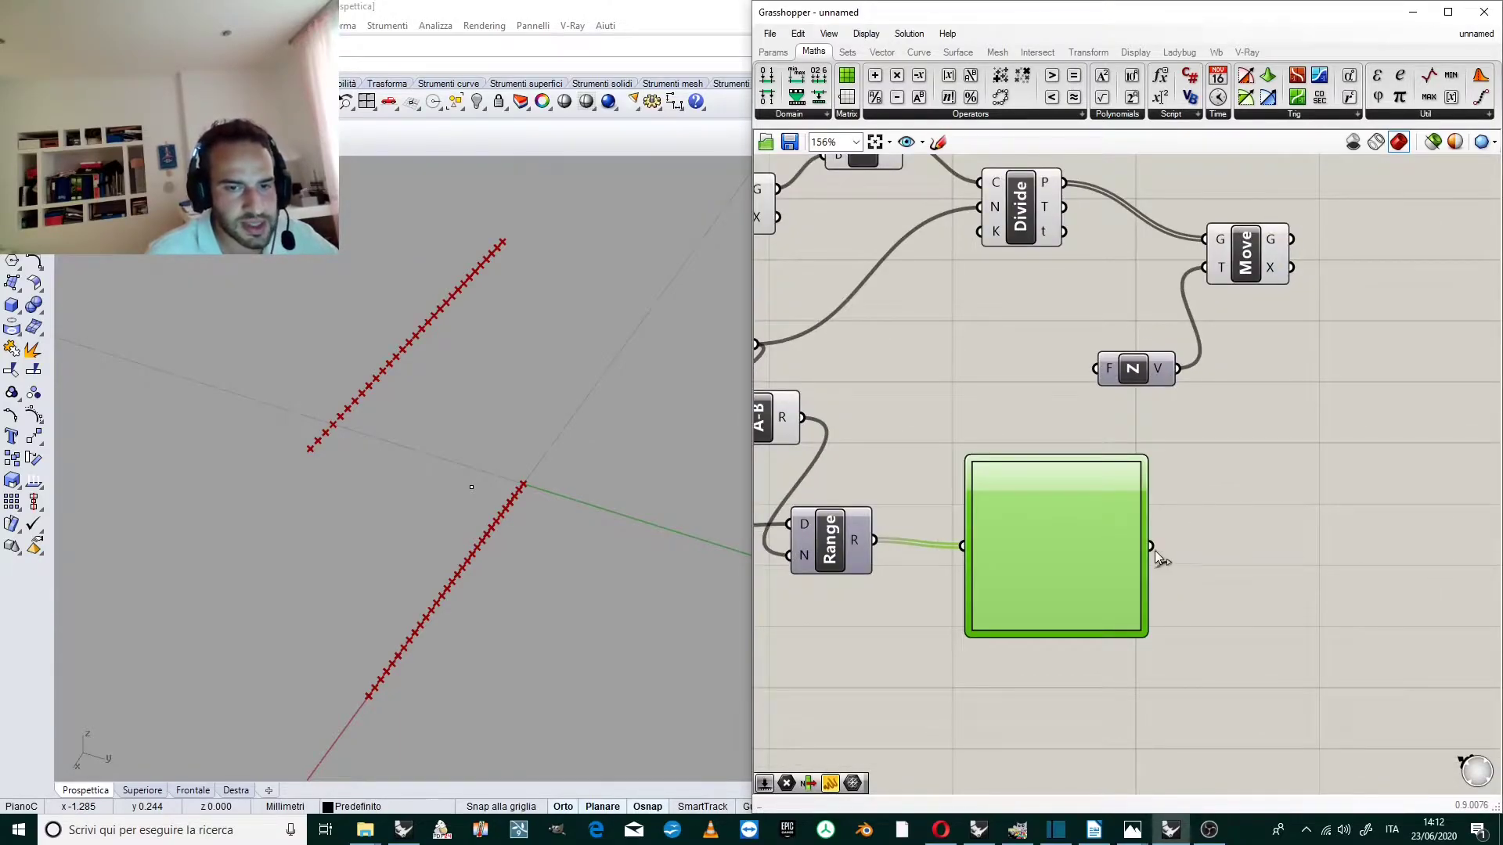
pyautogui.moveTo(1152, 547); pyautogui.dragTo(1258, 459)
# Set the Graph Mapper's graph type to Sinc.
pyautogui.scroll(-1, 1266, 365)
pyautogui.click(1254, 370)
pyautogui.scroll(1, 1105, 501)
pyautogui.rightClick(1105, 501)
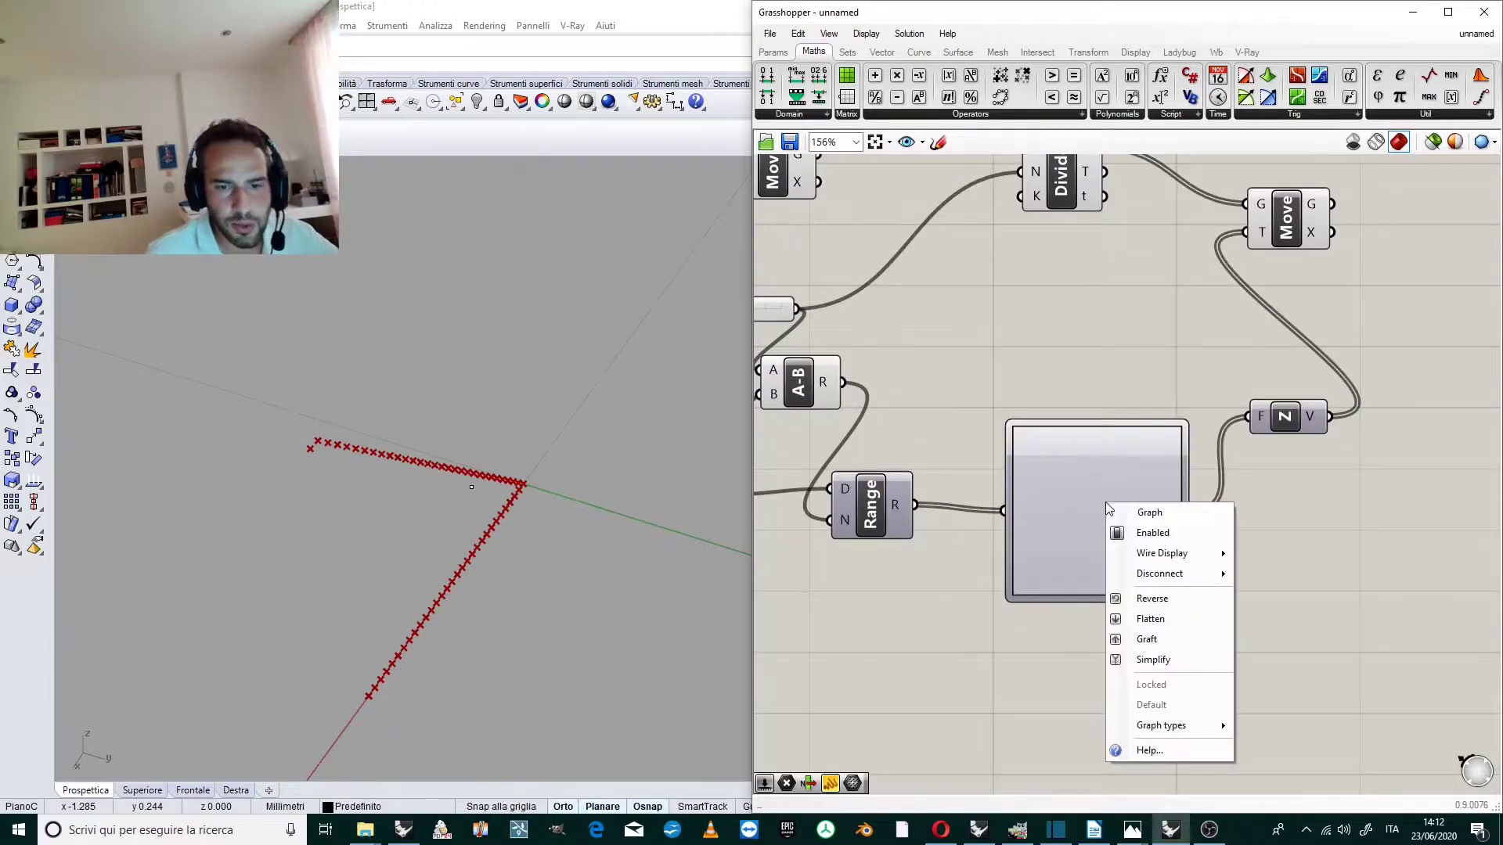
pyautogui.moveTo(1178, 724)
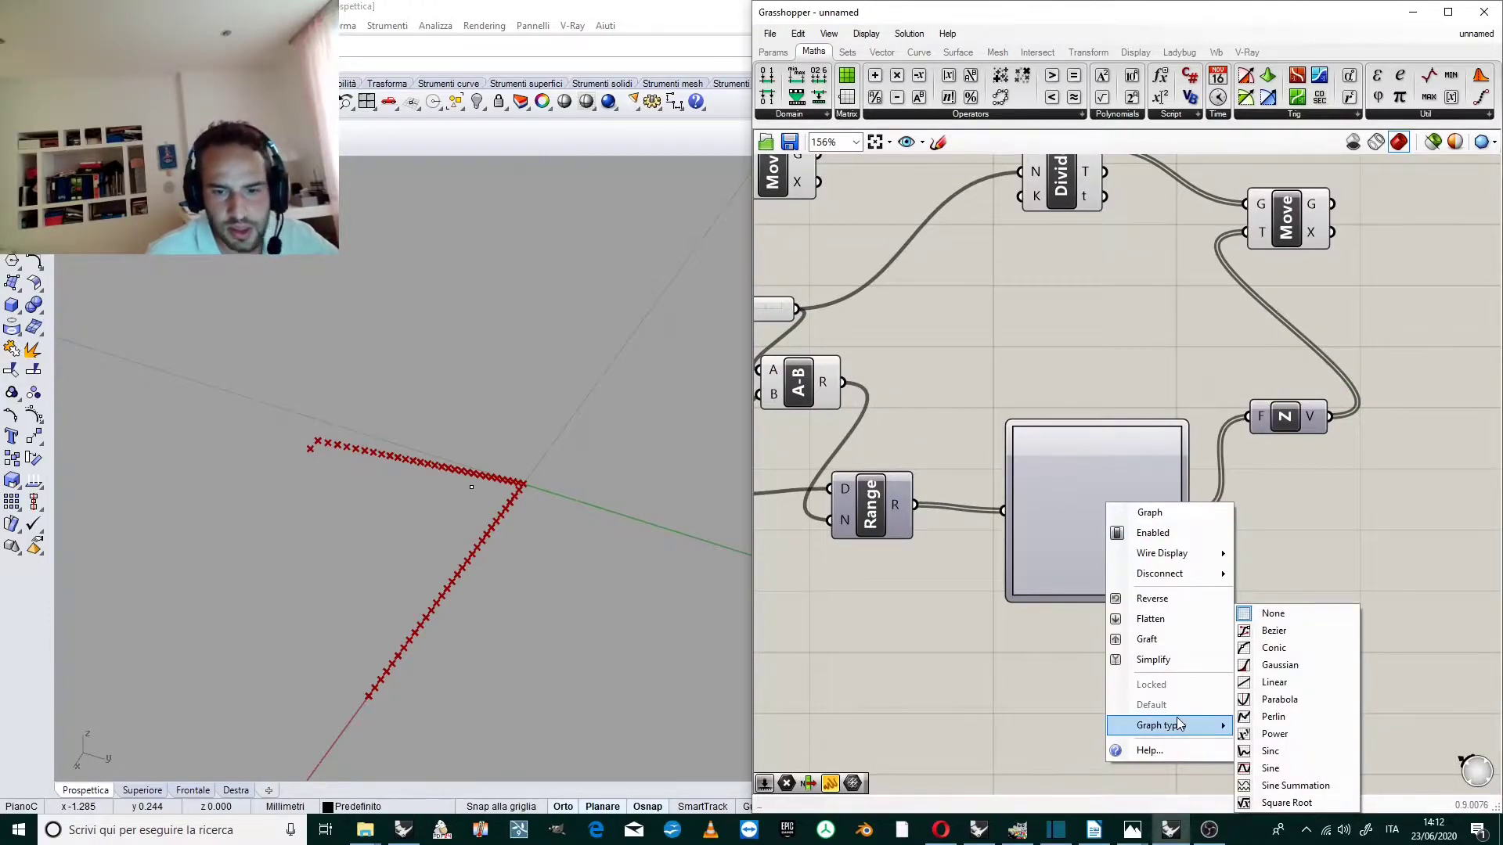
pyautogui.click(1267, 750)
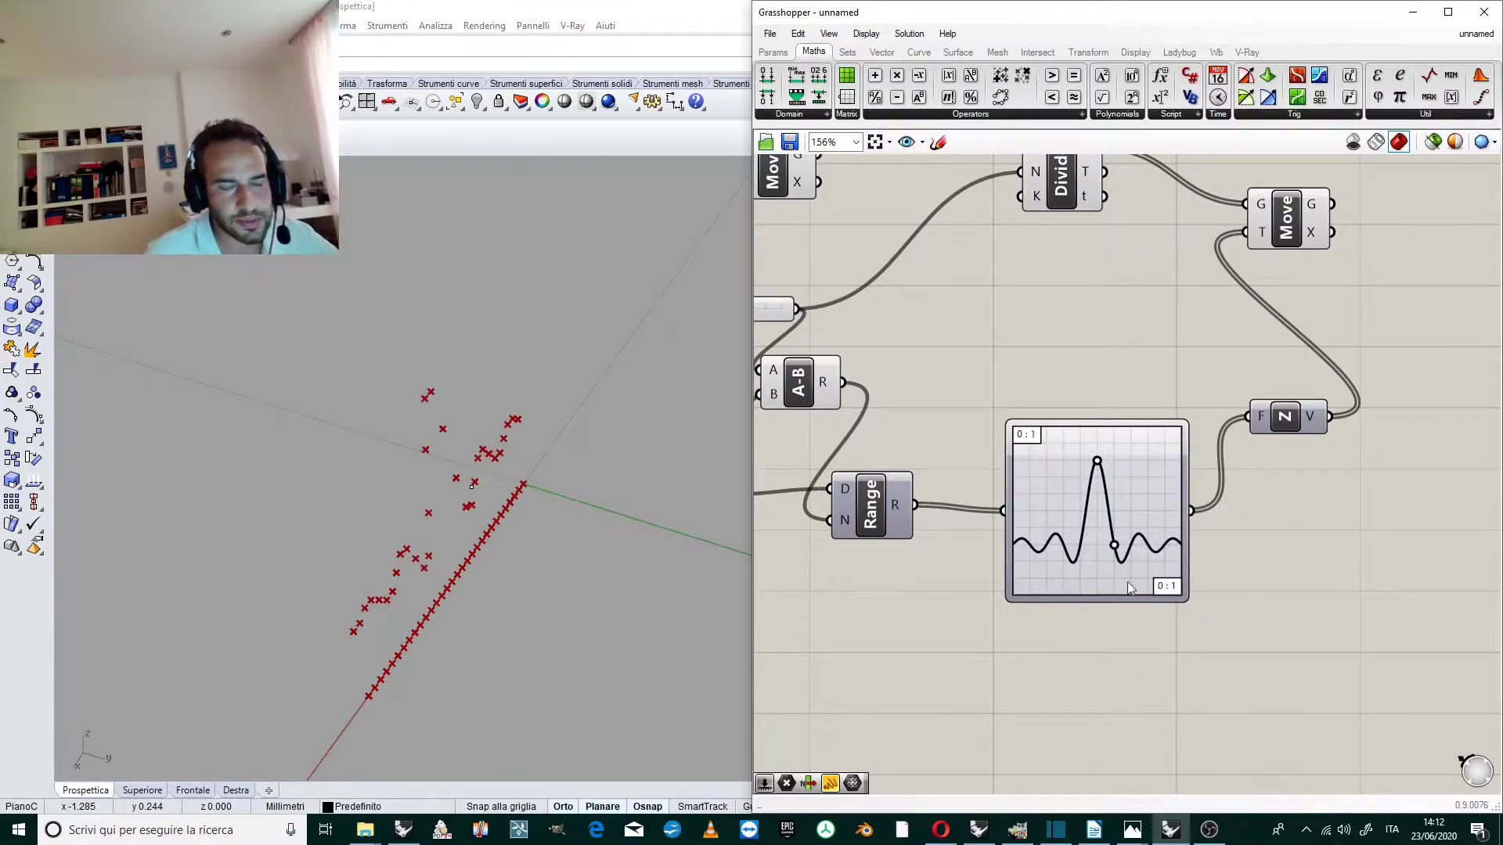
# Adjust the Sinc curve's handles, shifting the peak right and tuning the ripples.
pyautogui.scroll(2, 1143, 584)
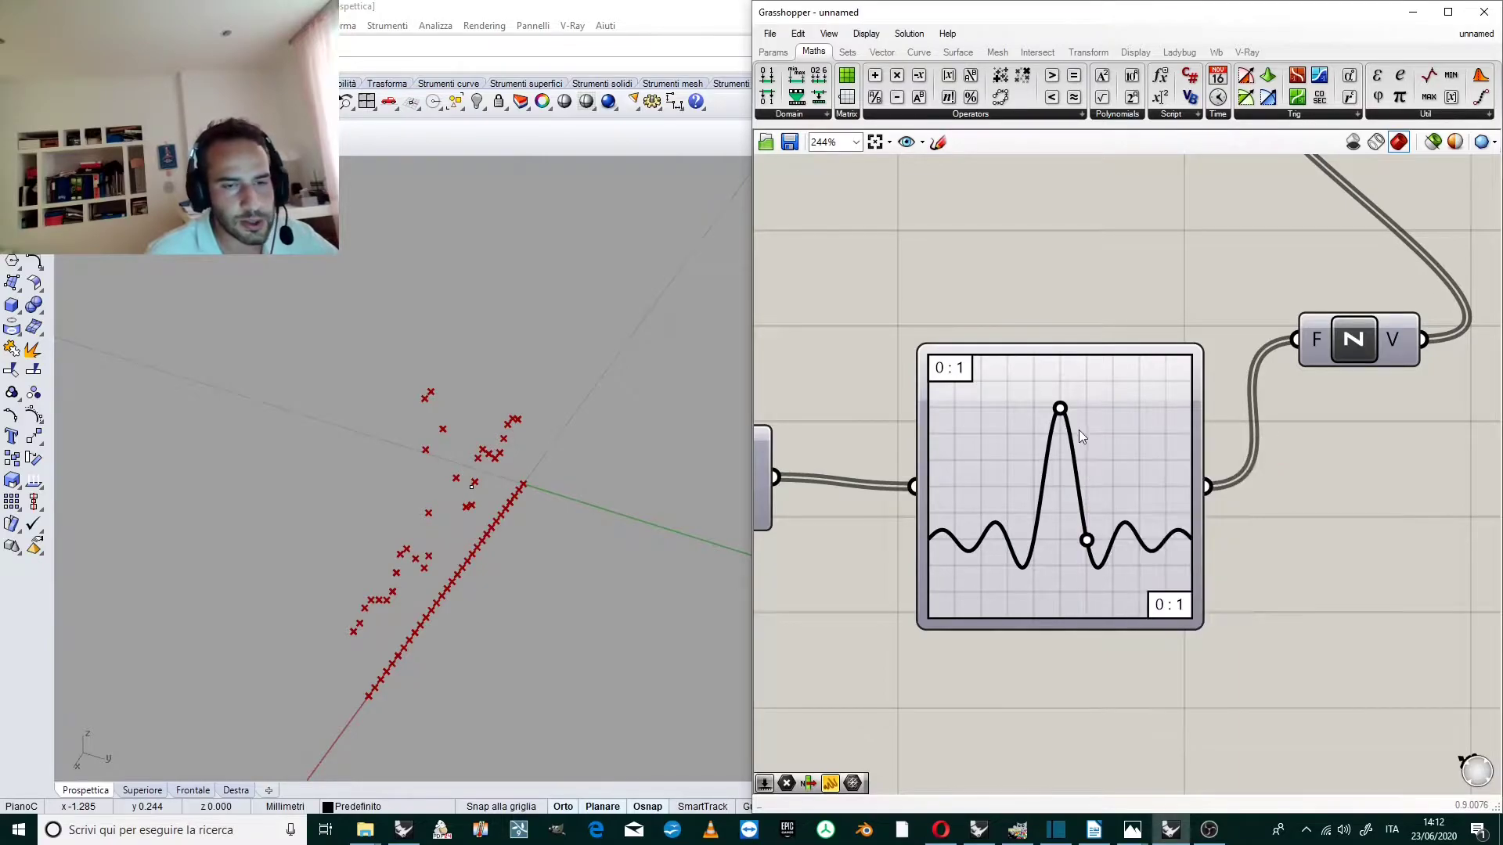
pyautogui.moveTo(1088, 542); pyautogui.dragTo(1108, 539)
pyautogui.moveTo(1066, 410); pyautogui.dragTo(1190, 414)
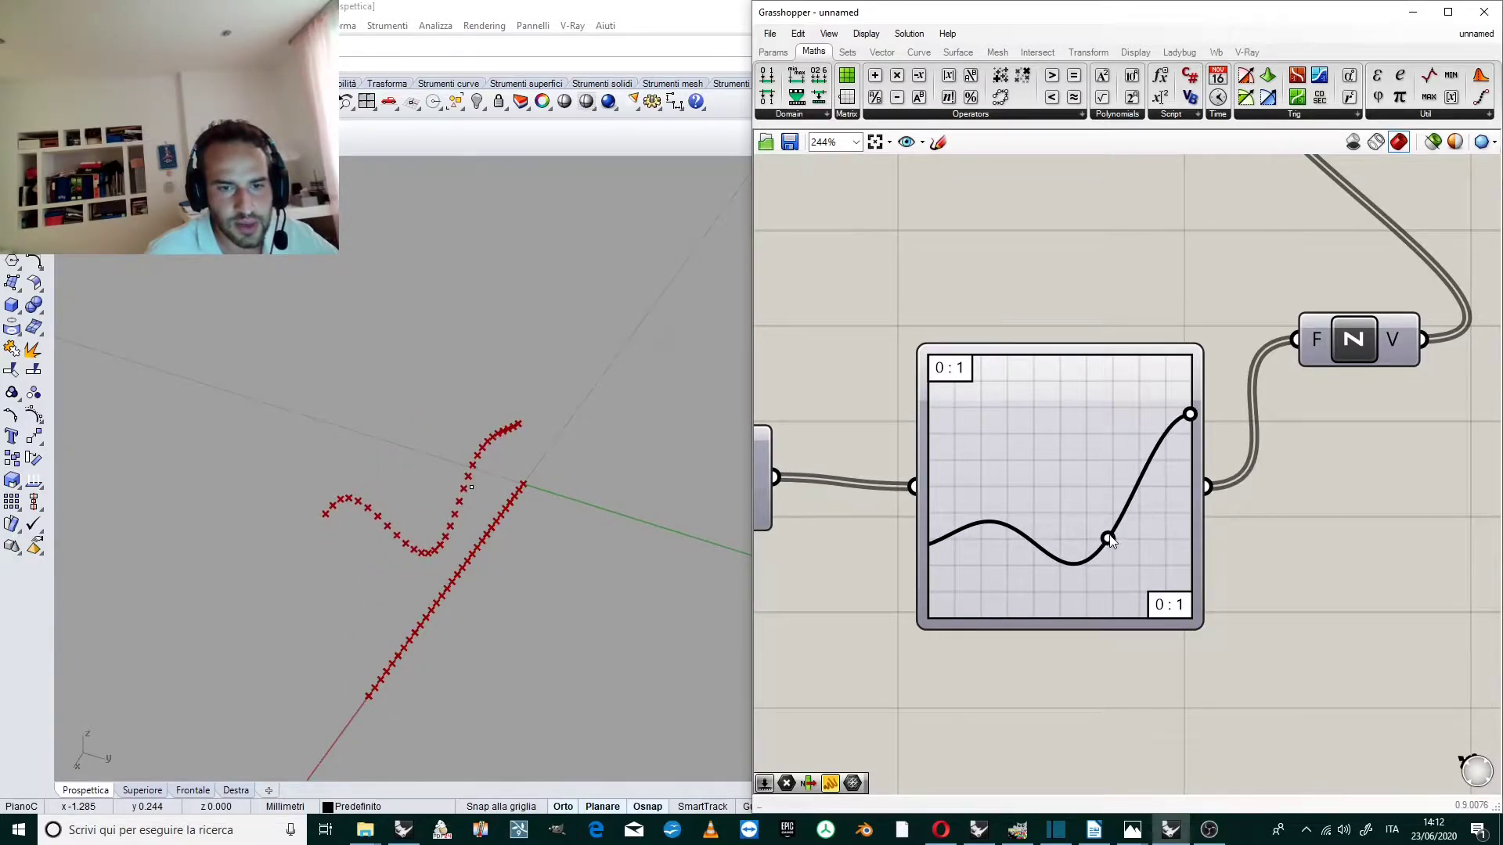
pyautogui.moveTo(1110, 538); pyautogui.dragTo(1161, 542)
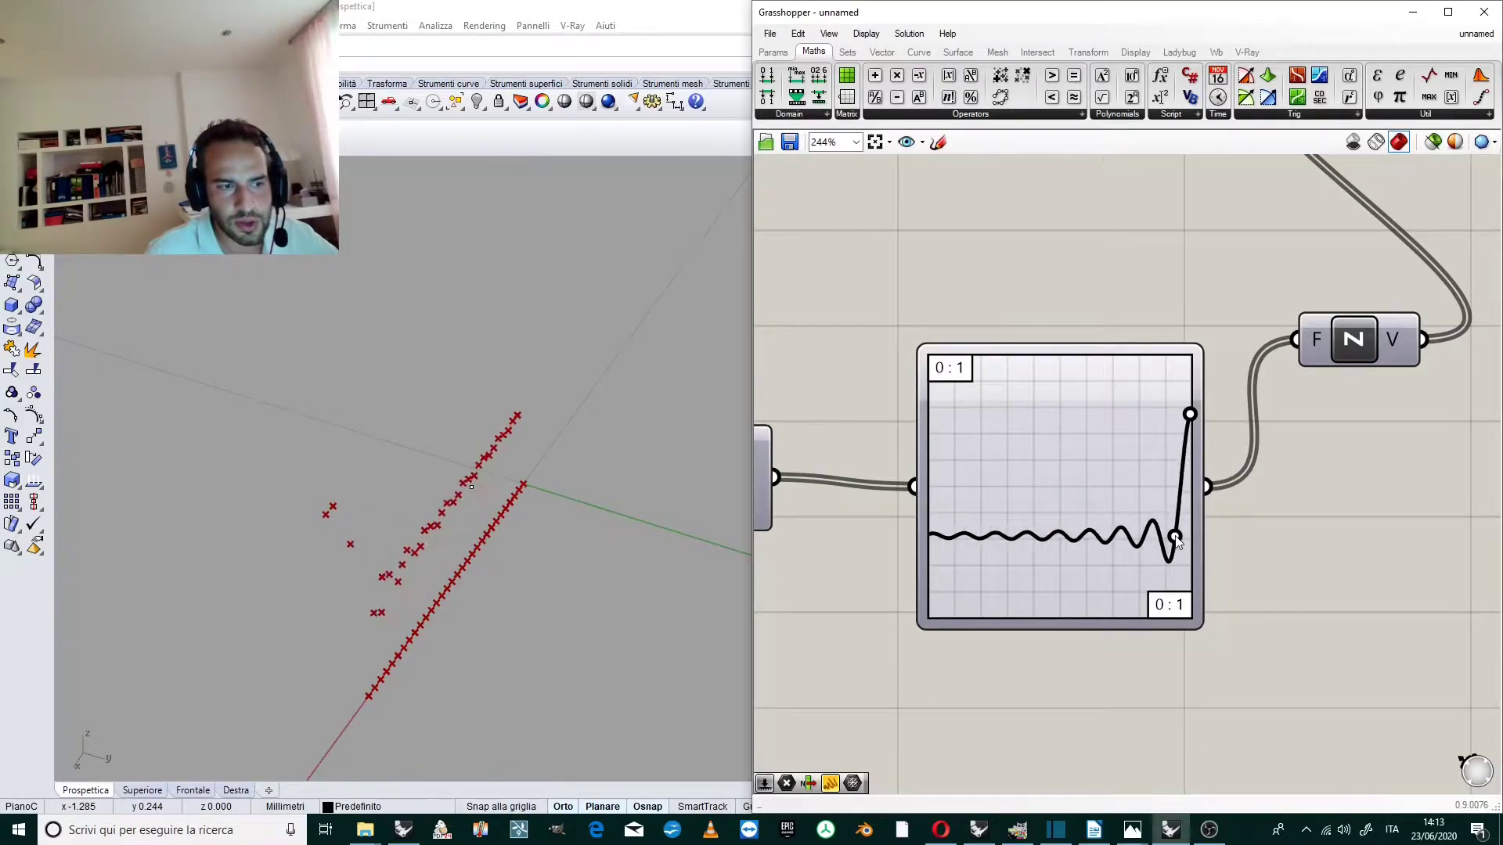
pyautogui.moveTo(1177, 542); pyautogui.dragTo(1166, 541)
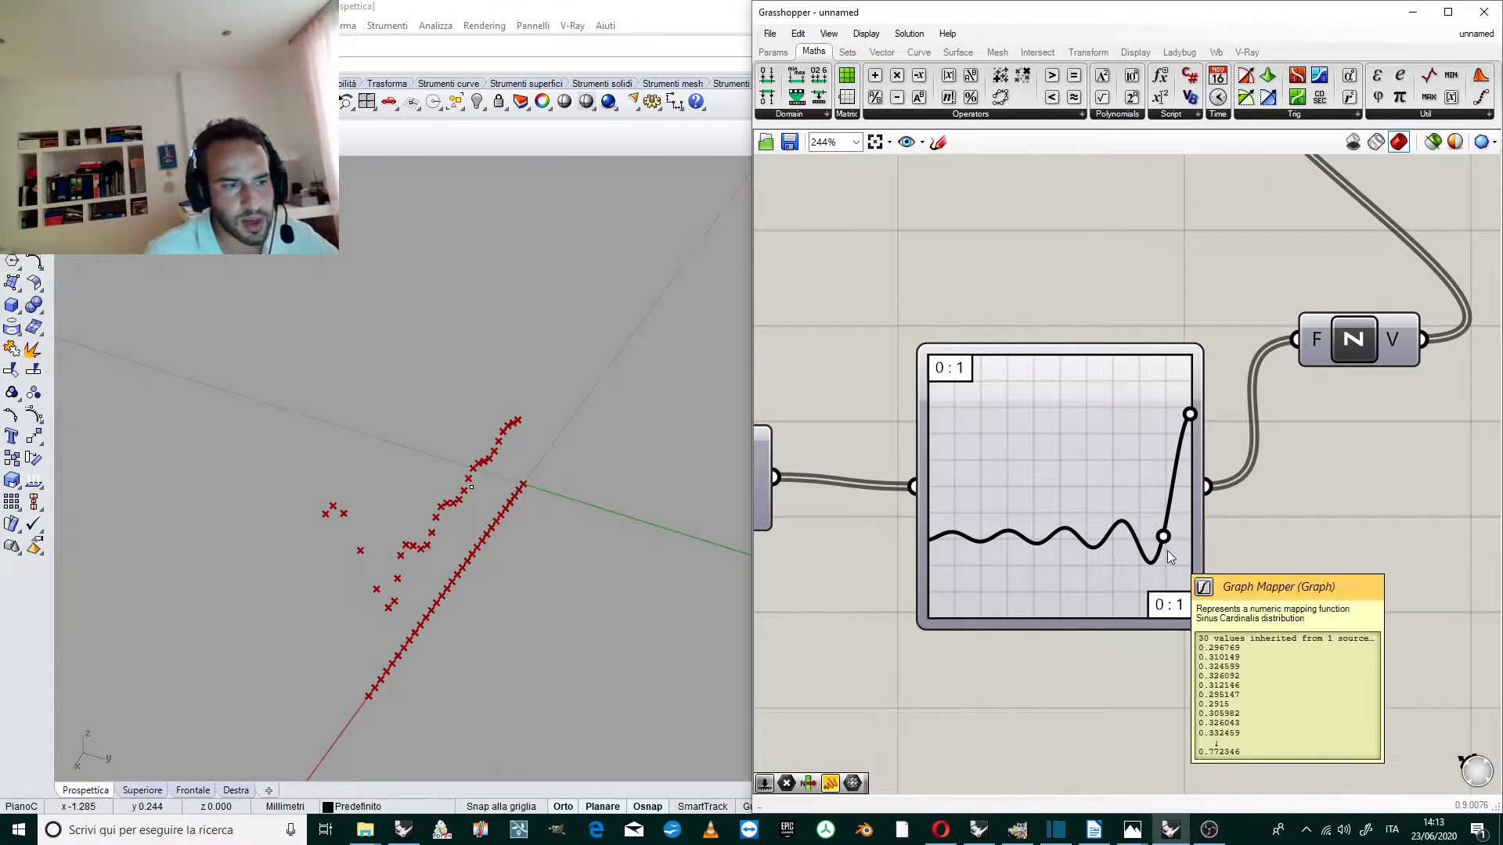
pyautogui.moveTo(1164, 538); pyautogui.dragTo(1179, 523)
# Raise the point count slider to 86 and orbit the Rhino view to inspect the points.
pyautogui.scroll(-2, 1146, 480)
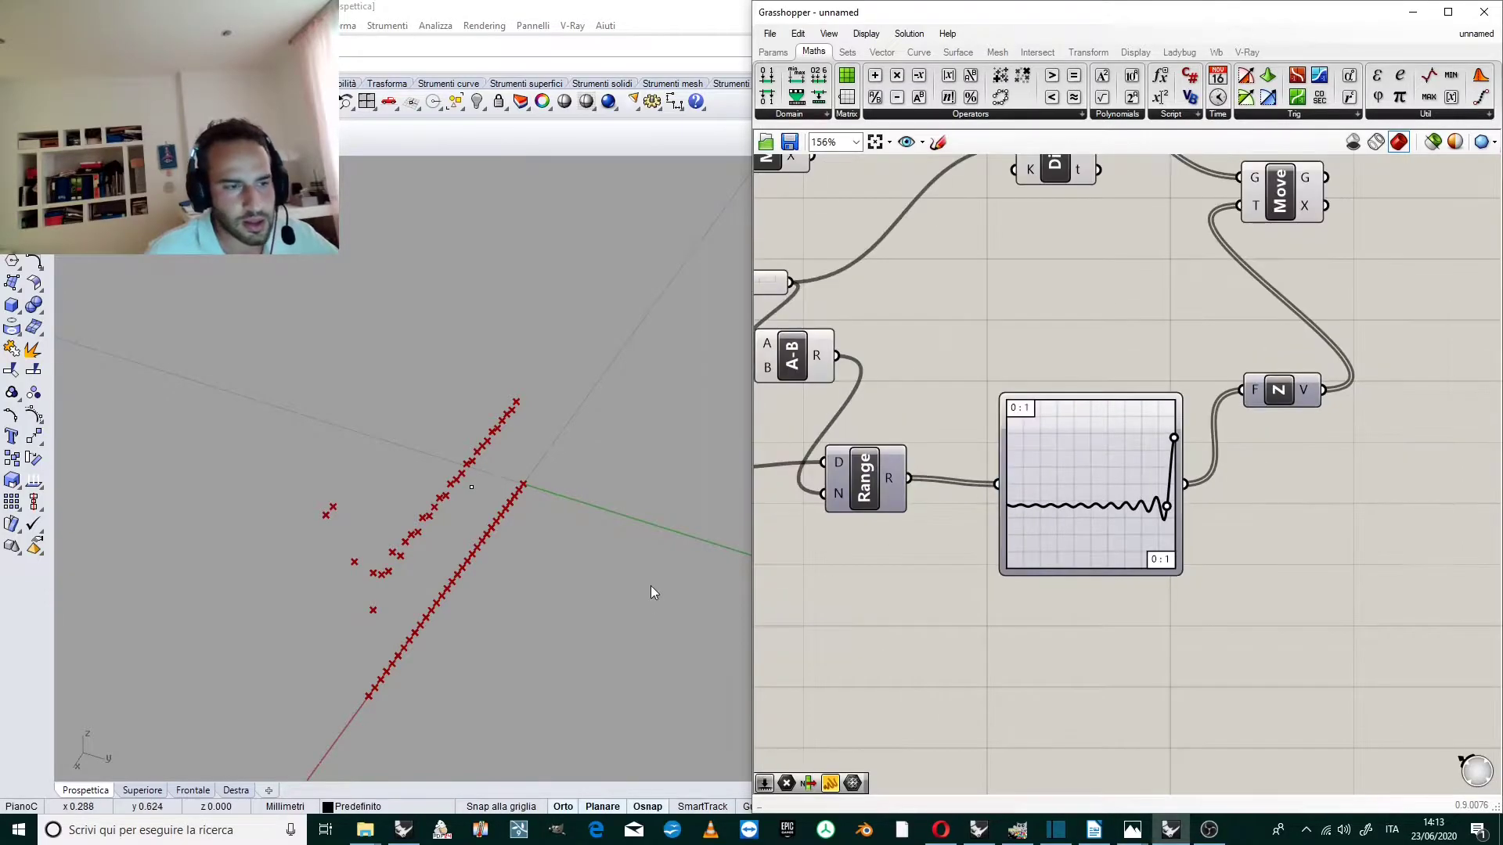
pyautogui.moveTo(644, 580); pyautogui.dragTo(513, 438, button='right')
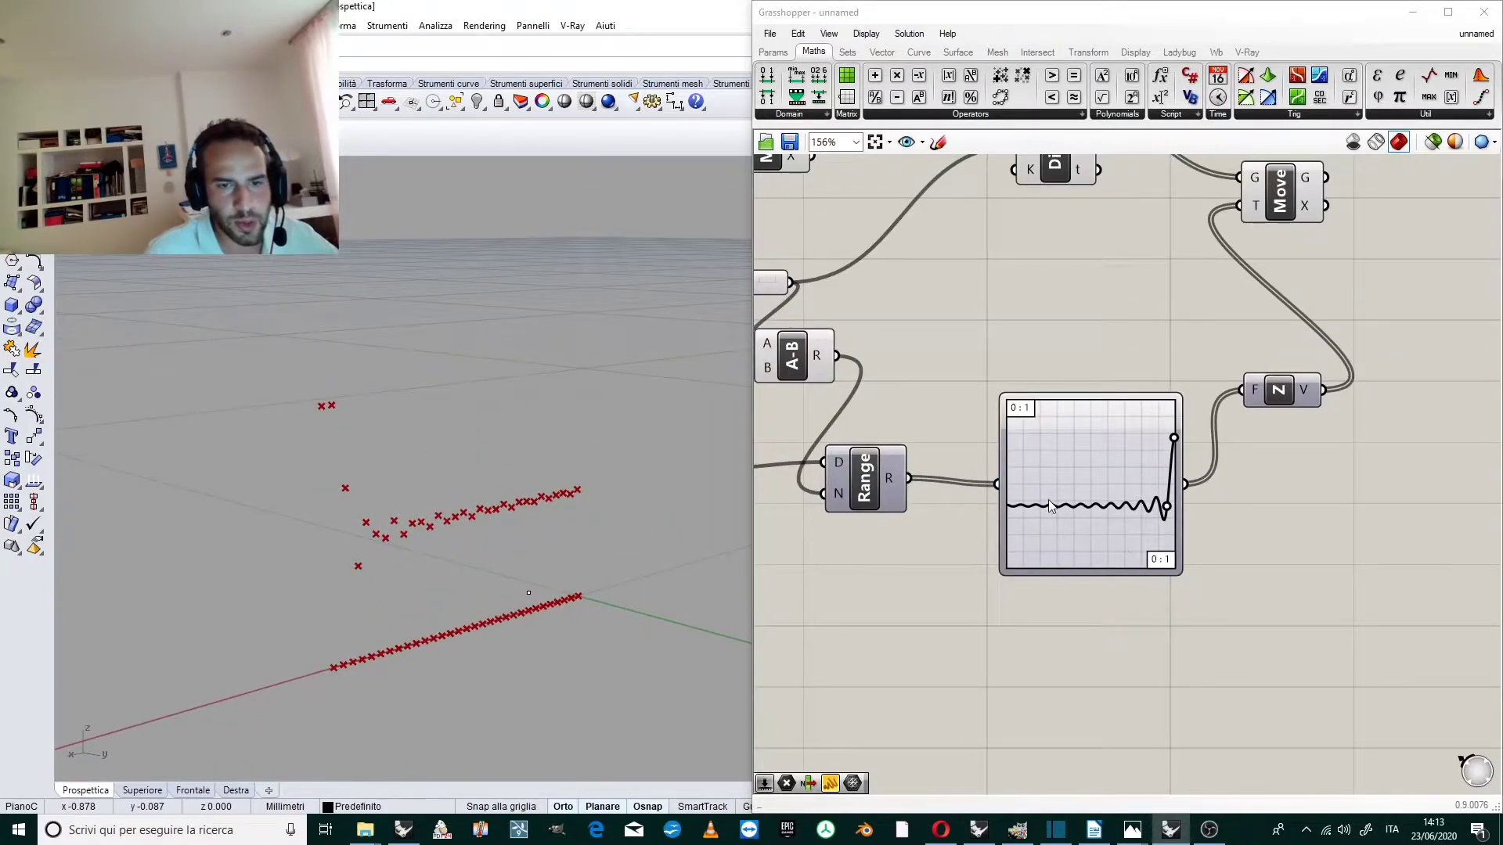
pyautogui.scroll(-3, 1126, 423)
pyautogui.scroll(4, 868, 310)
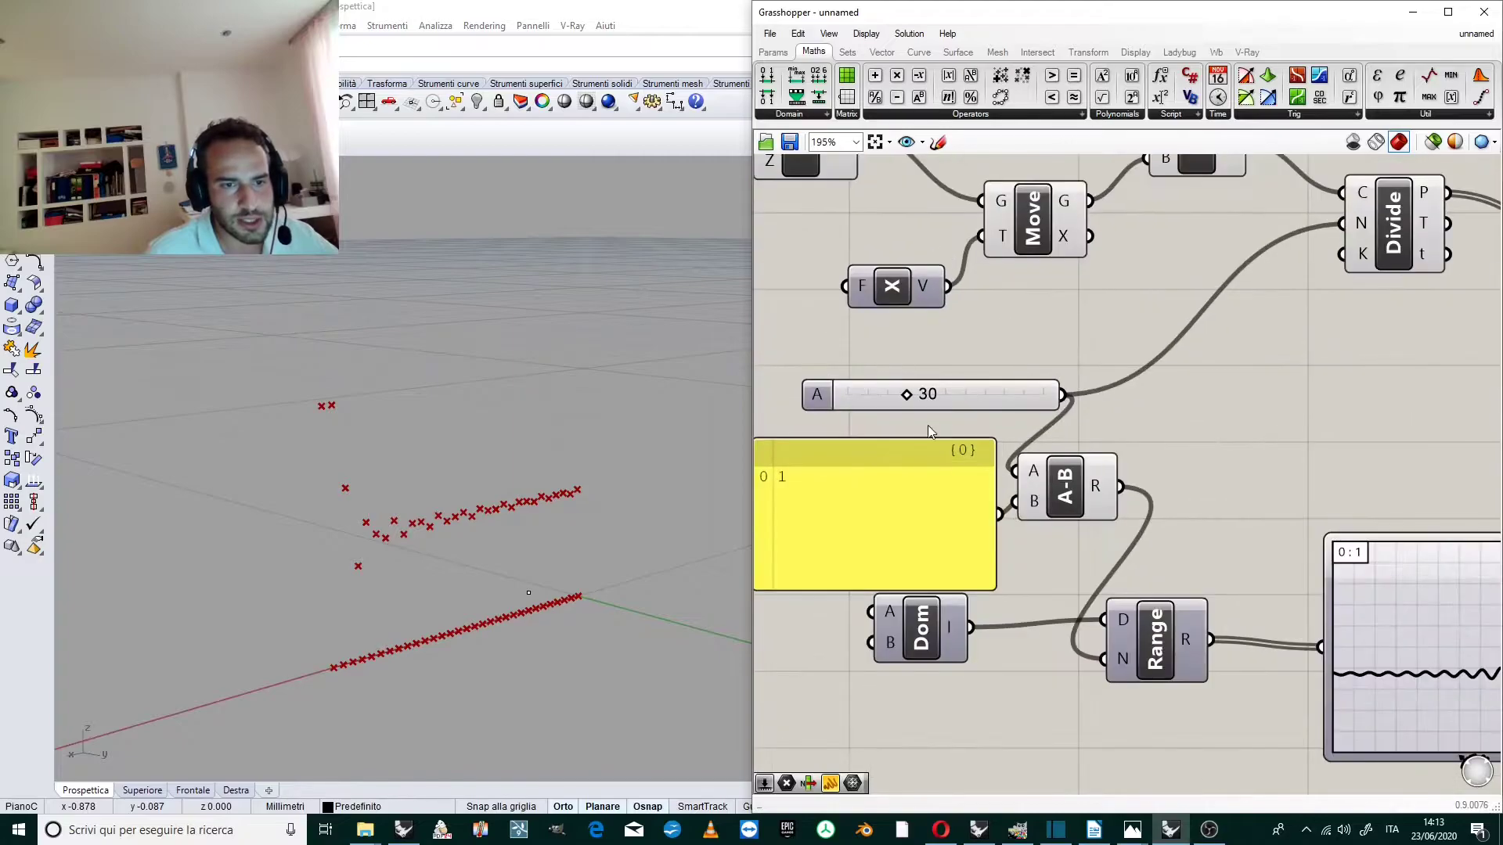
pyautogui.moveTo(913, 394); pyautogui.dragTo(1016, 404)
pyautogui.moveTo(720, 459); pyautogui.dragTo(343, 396, button='right')
pyautogui.scroll(-3, 286, 375)
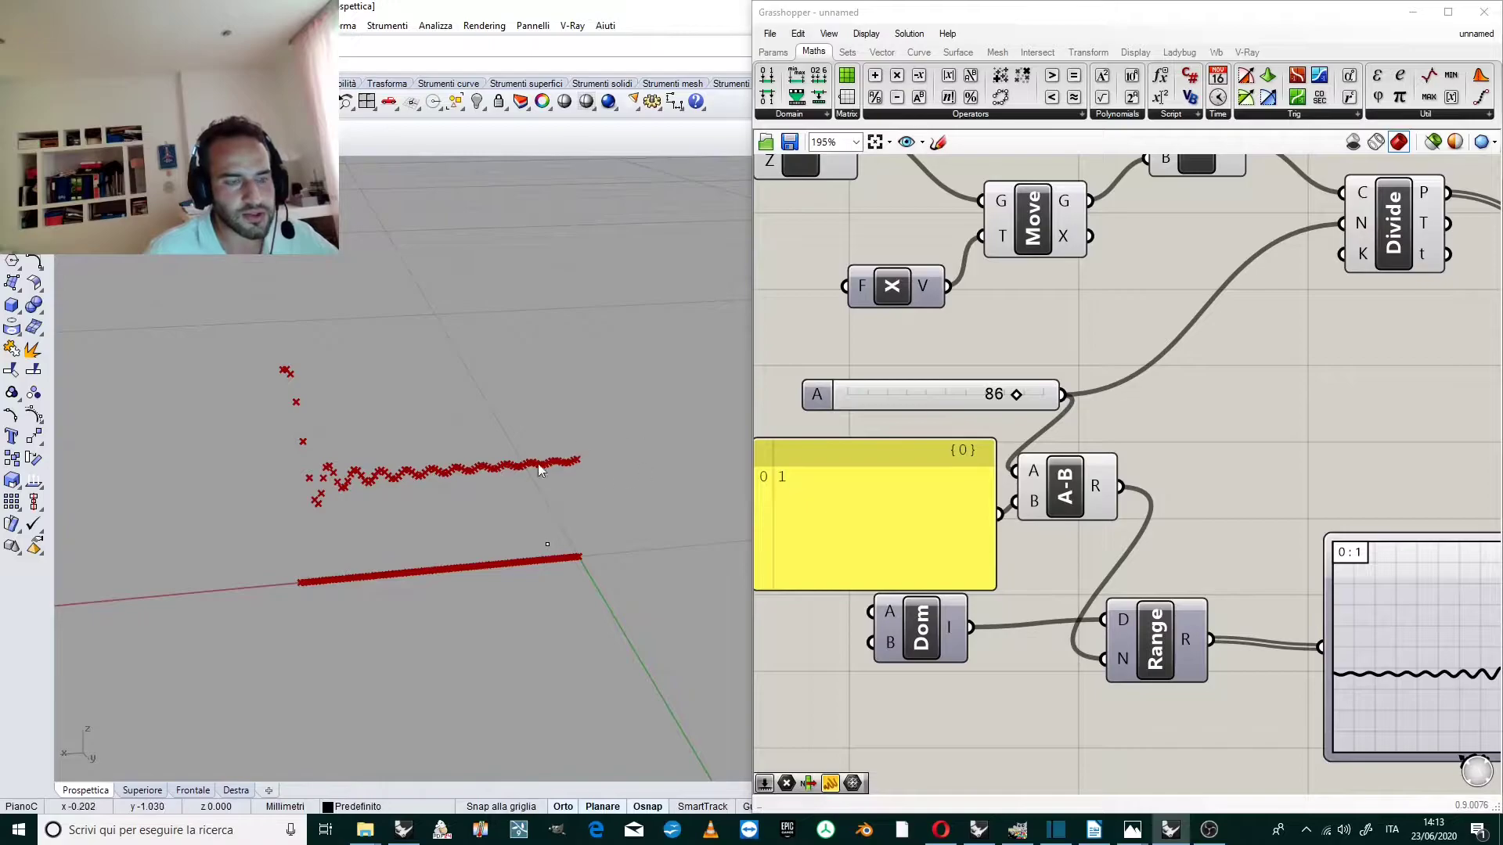
pyautogui.moveTo(522, 465); pyautogui.dragTo(454, 529, button='right')
pyautogui.scroll(2, 453, 530)
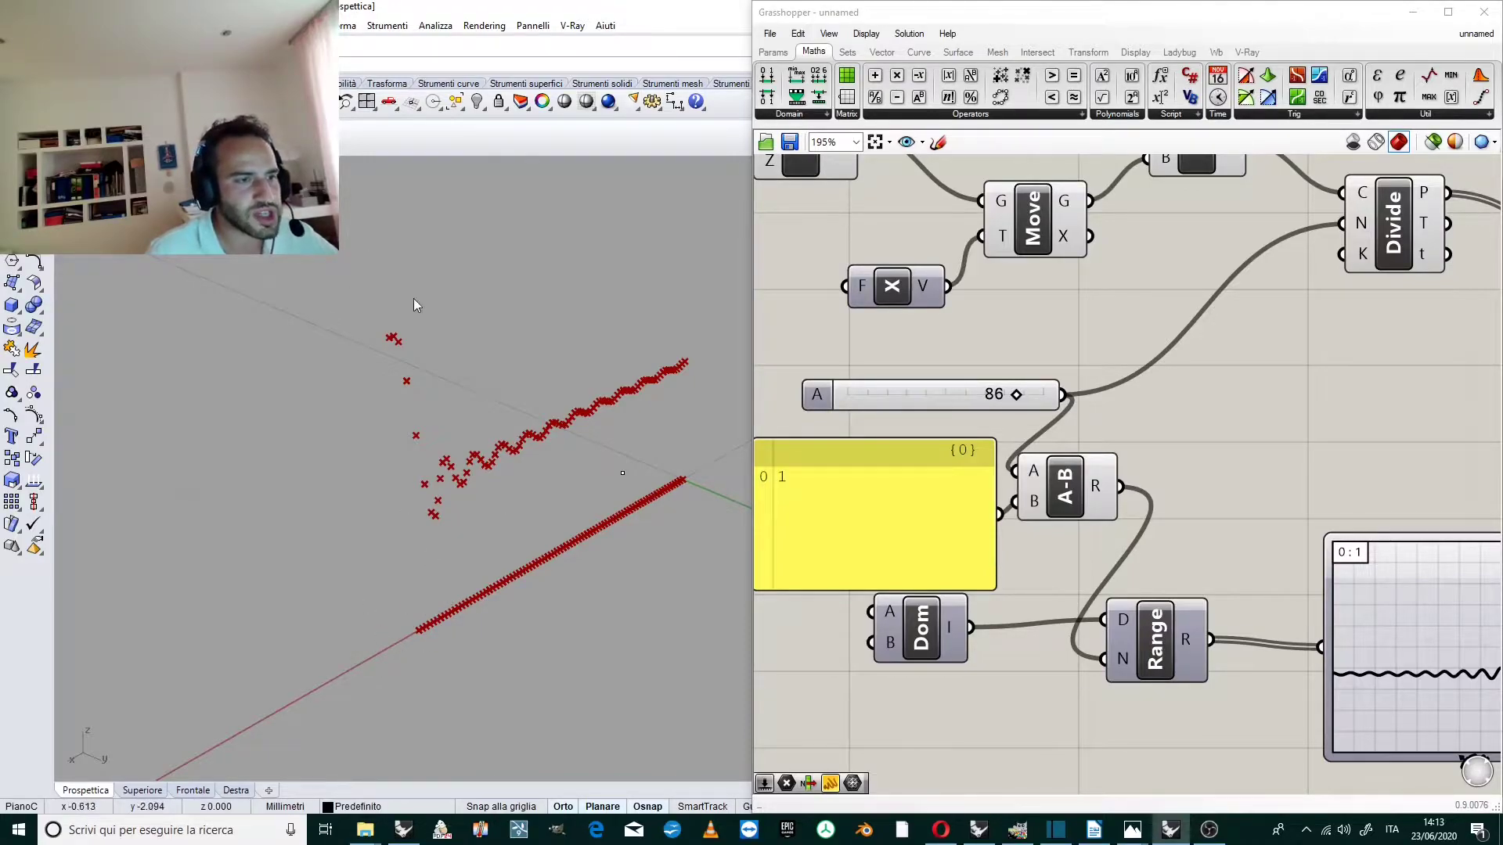
pyautogui.scroll(-2, 552, 356)
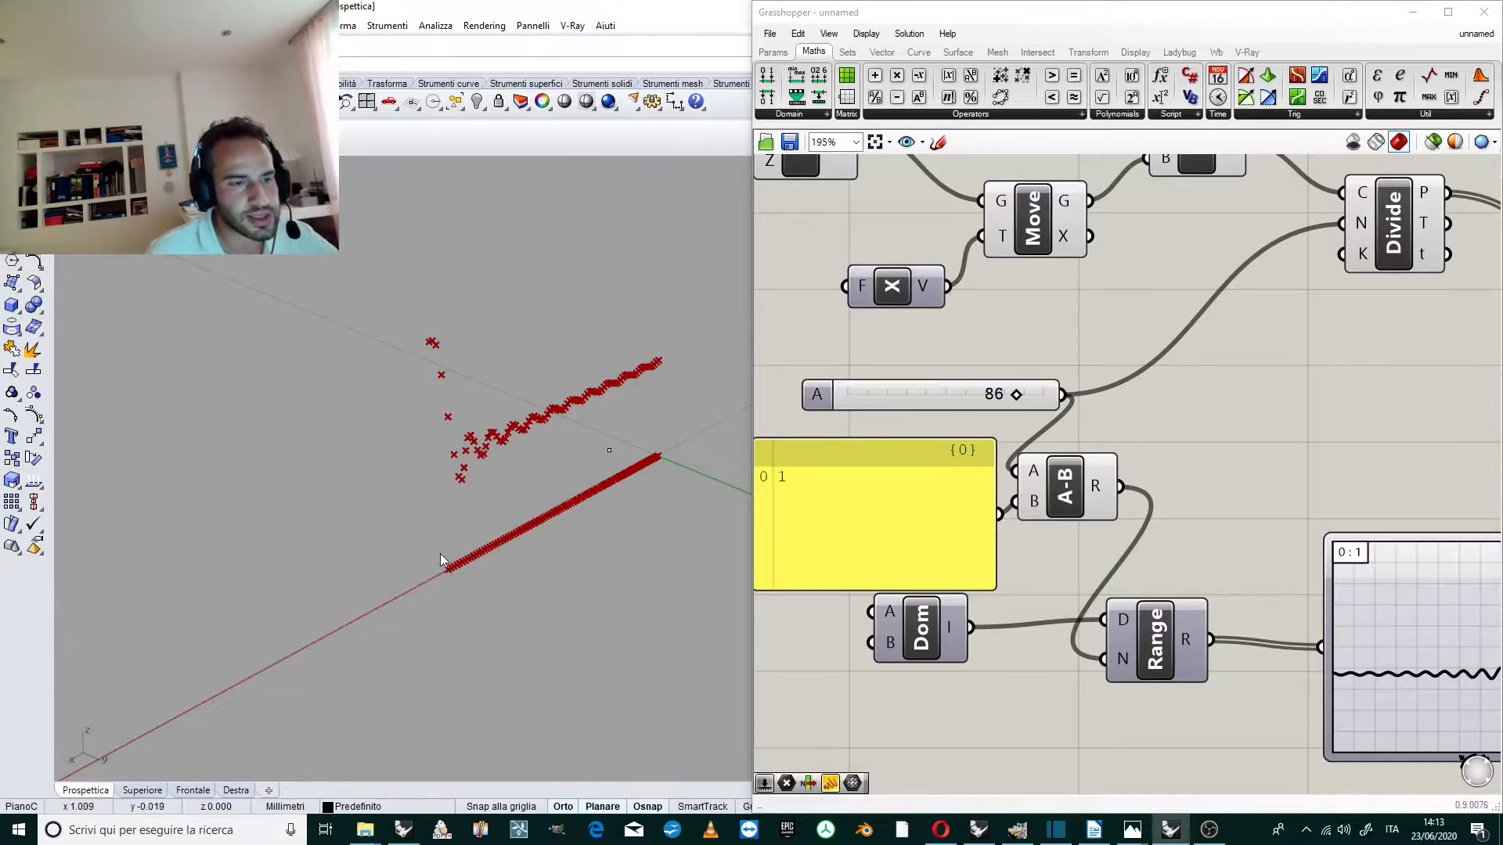
# Highlight the moved points in the Rhino viewport.
pyautogui.click(1112, 396)
pyautogui.scroll(-5, 1096, 387)
pyautogui.scroll(4, 1309, 368)
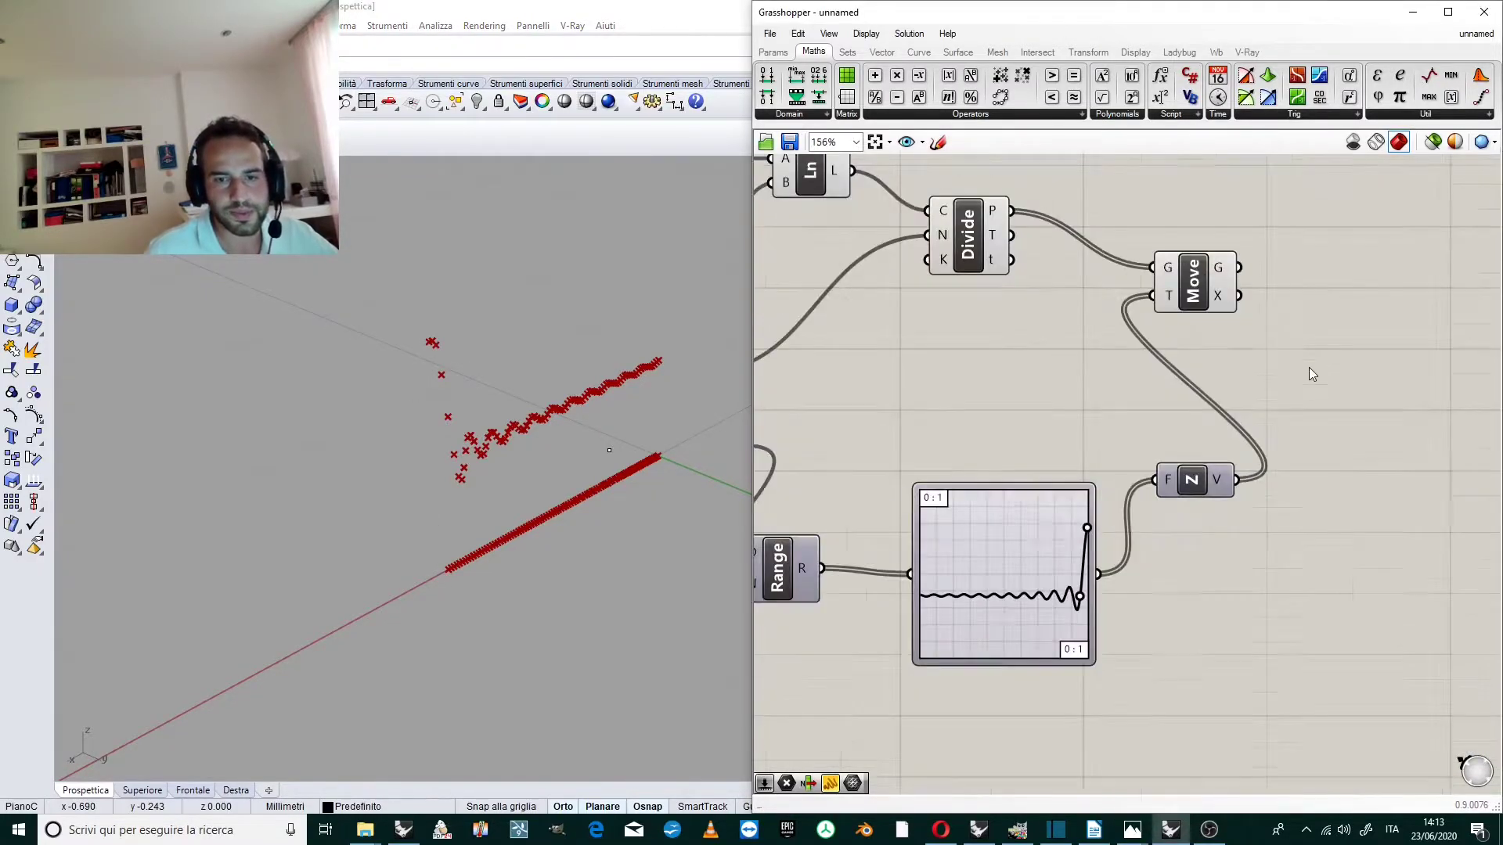
pyautogui.click(1193, 301)
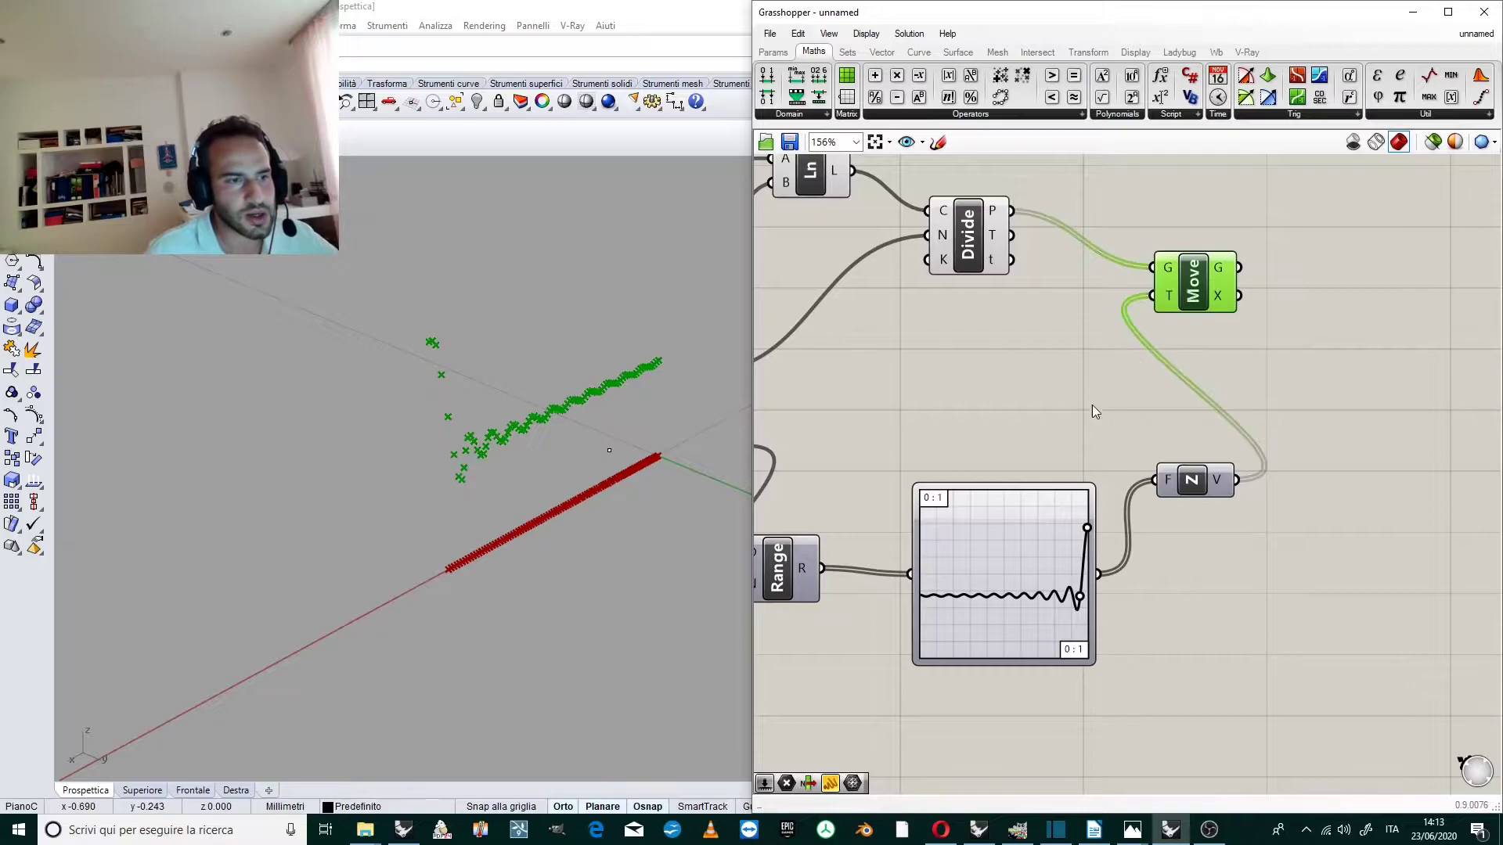
pyautogui.scroll(-2, 990, 456)
pyautogui.scroll(3, 1241, 315)
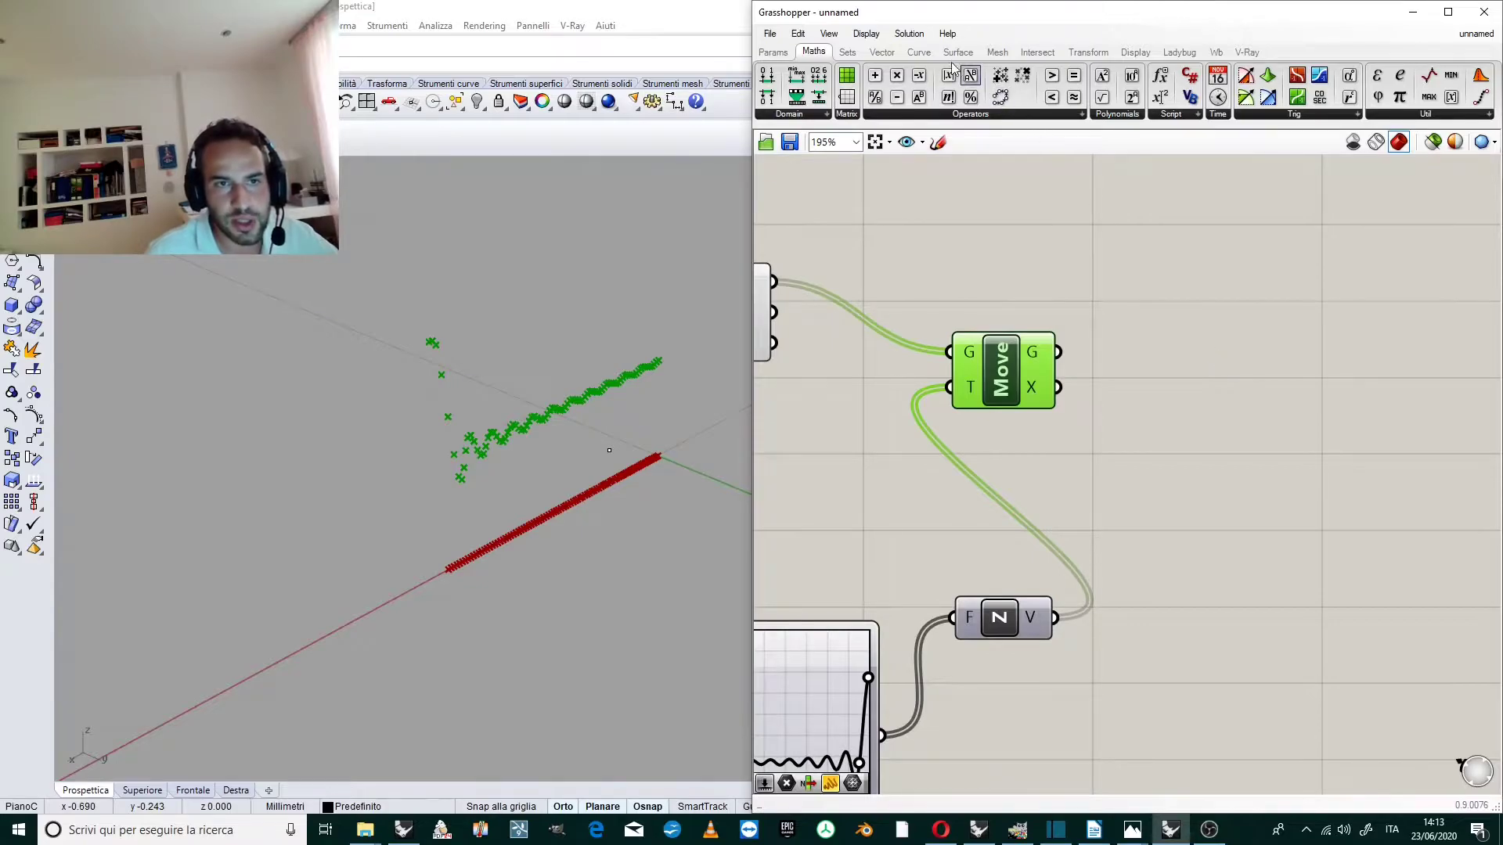
# Place Interpolate Curve from the Spline panel and wire Move's G output into its V input.
pyautogui.click(919, 52)
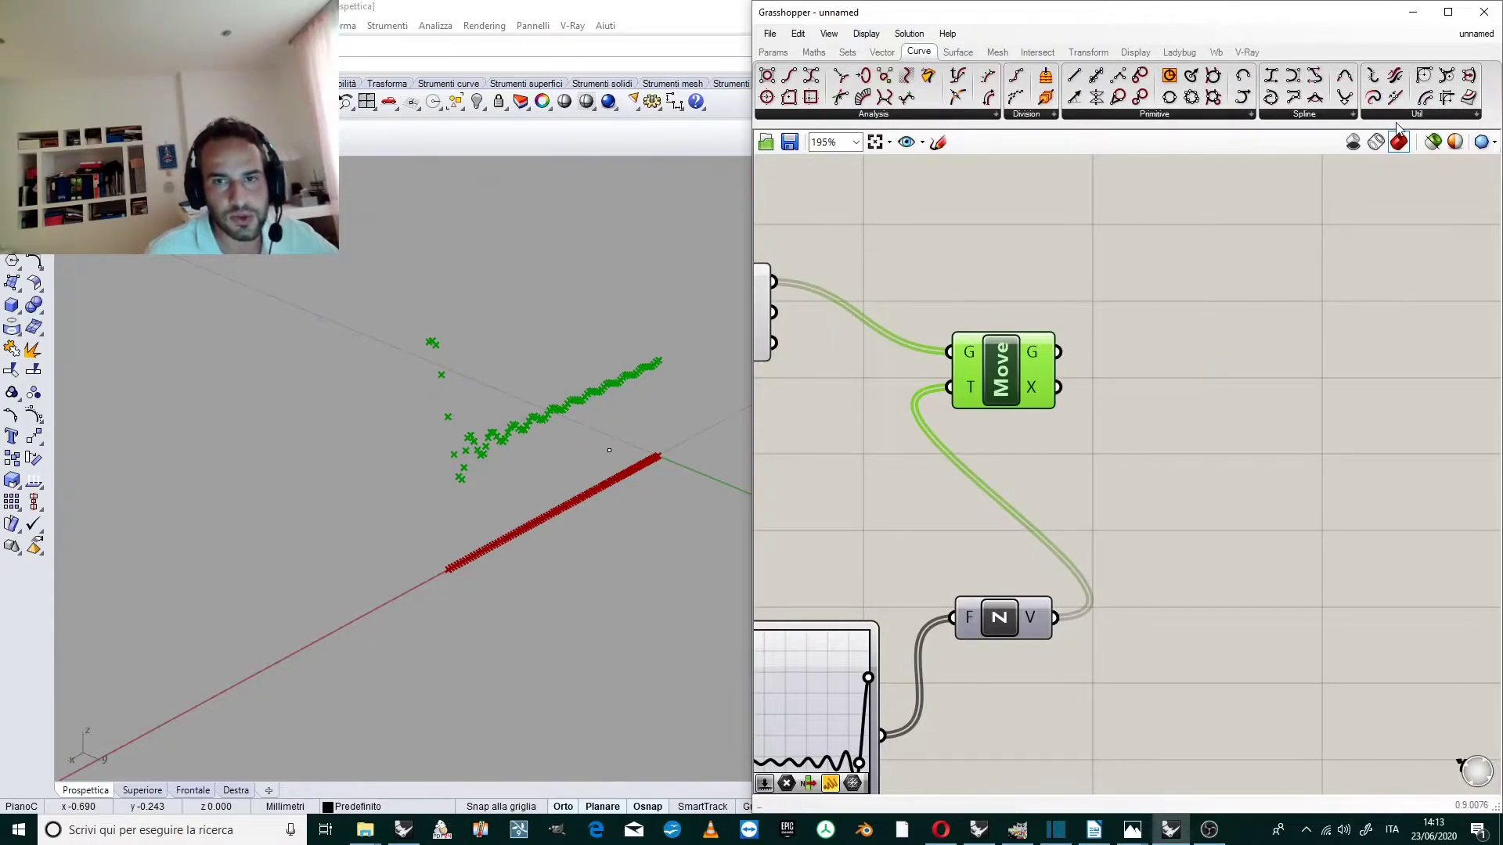
pyautogui.click(1328, 116)
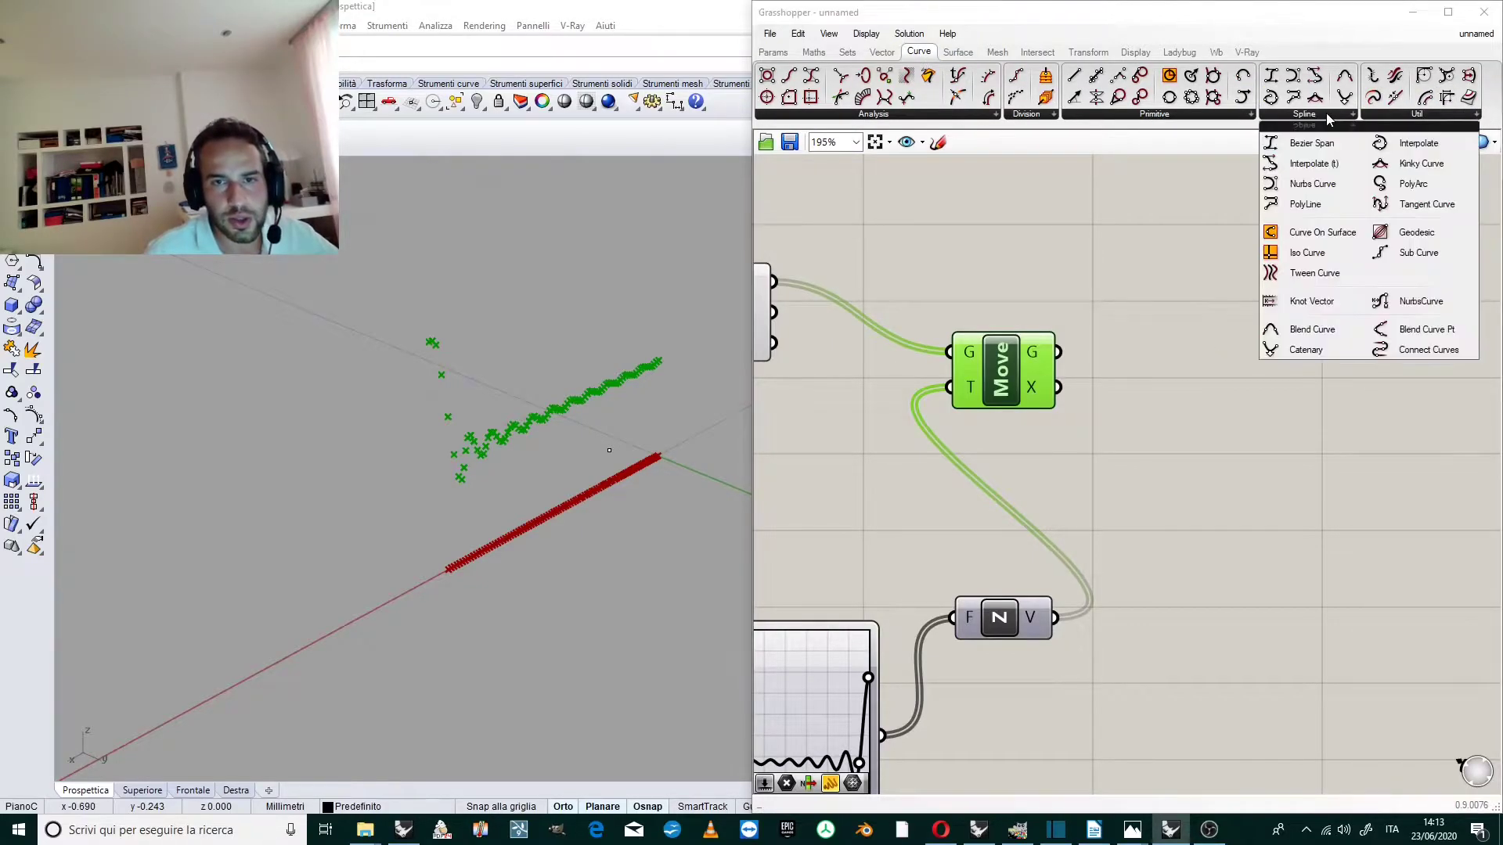
pyautogui.click(1418, 144)
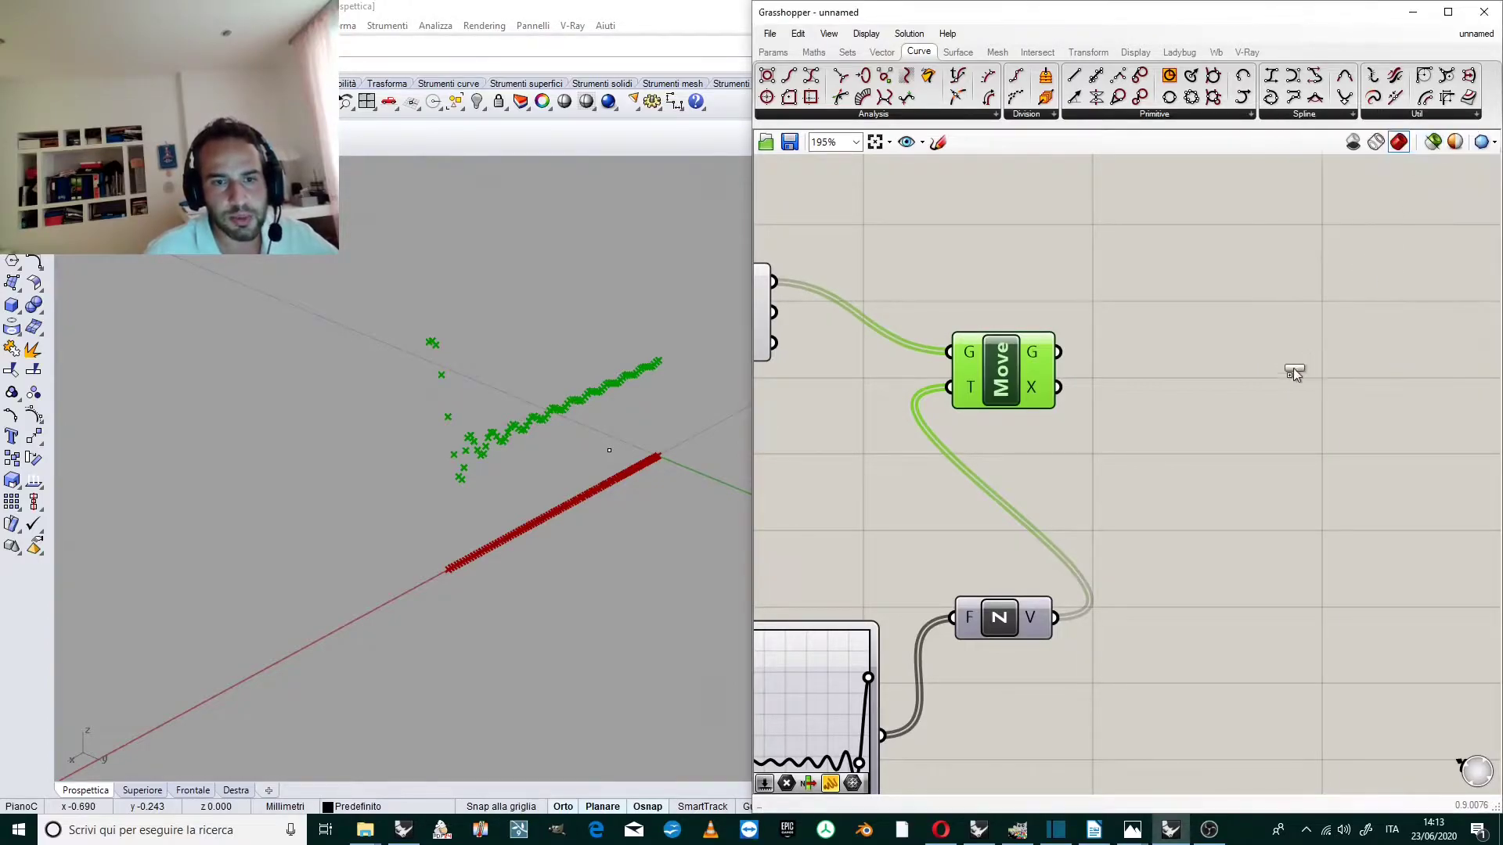
pyautogui.click(1242, 391)
pyautogui.moveTo(1059, 353); pyautogui.dragTo(1197, 346)
pyautogui.moveTo(547, 412); pyautogui.dragTo(675, 369, button='right')
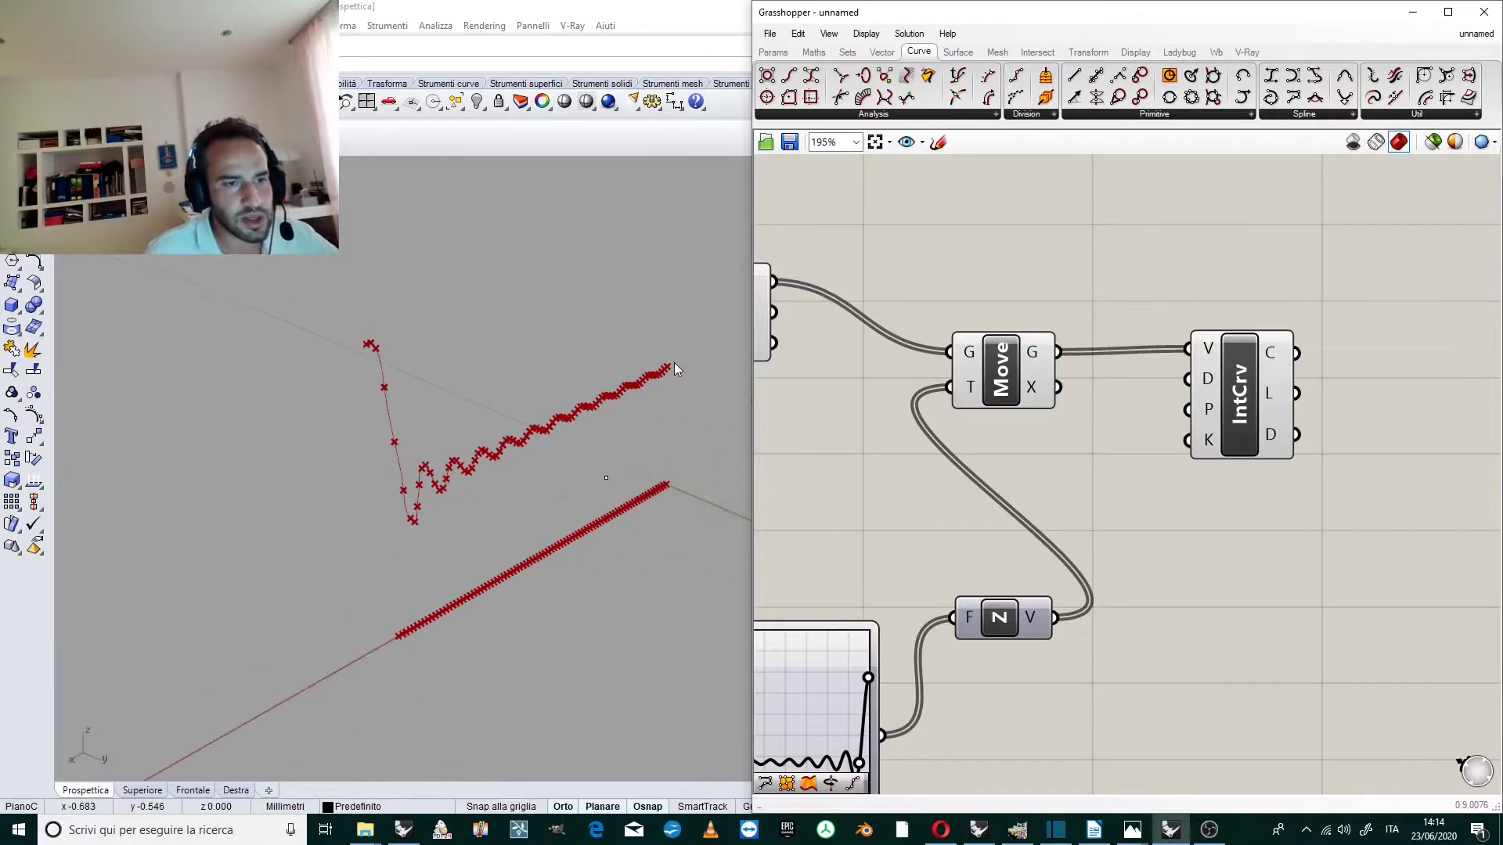
pyautogui.click(1215, 361)
pyautogui.scroll(-3, 1120, 348)
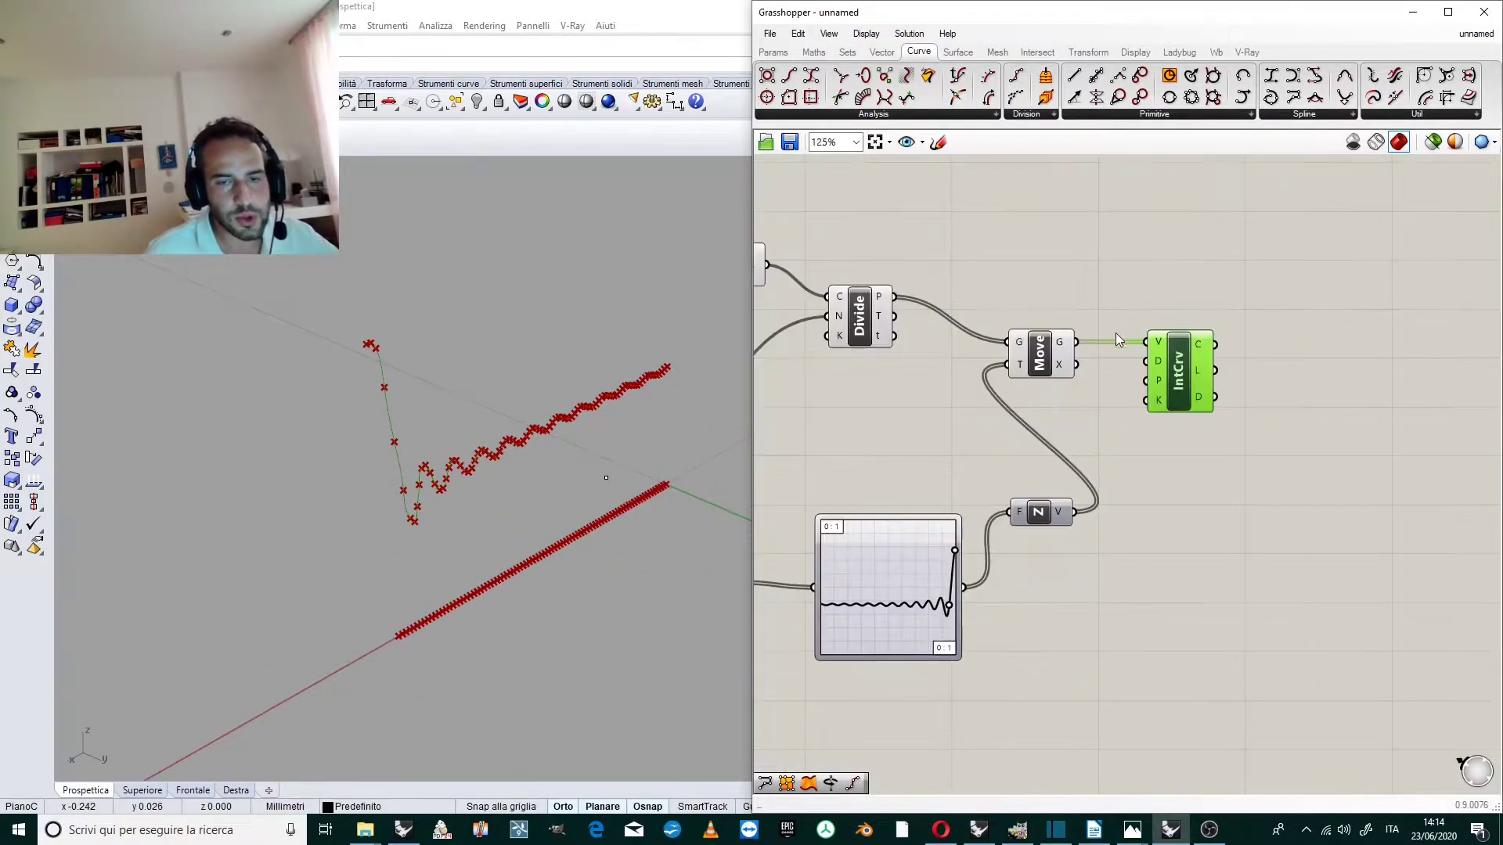
pyautogui.scroll(1, 1175, 379)
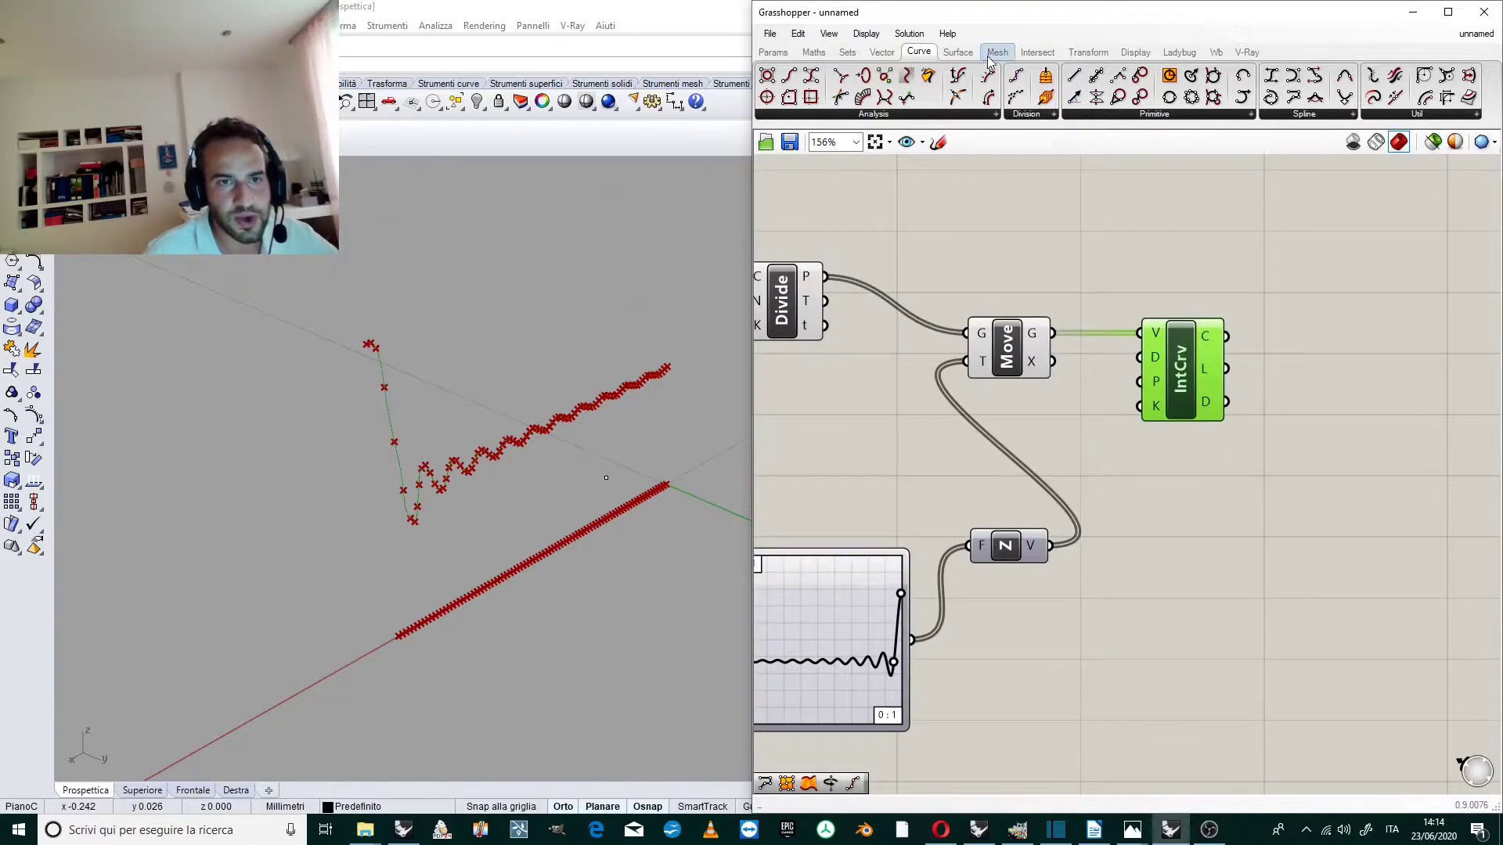
# Place a Revolution Surface from Freeform and connect IntCrv's C output to its P input.
pyautogui.scroll(-1, 1143, 117)
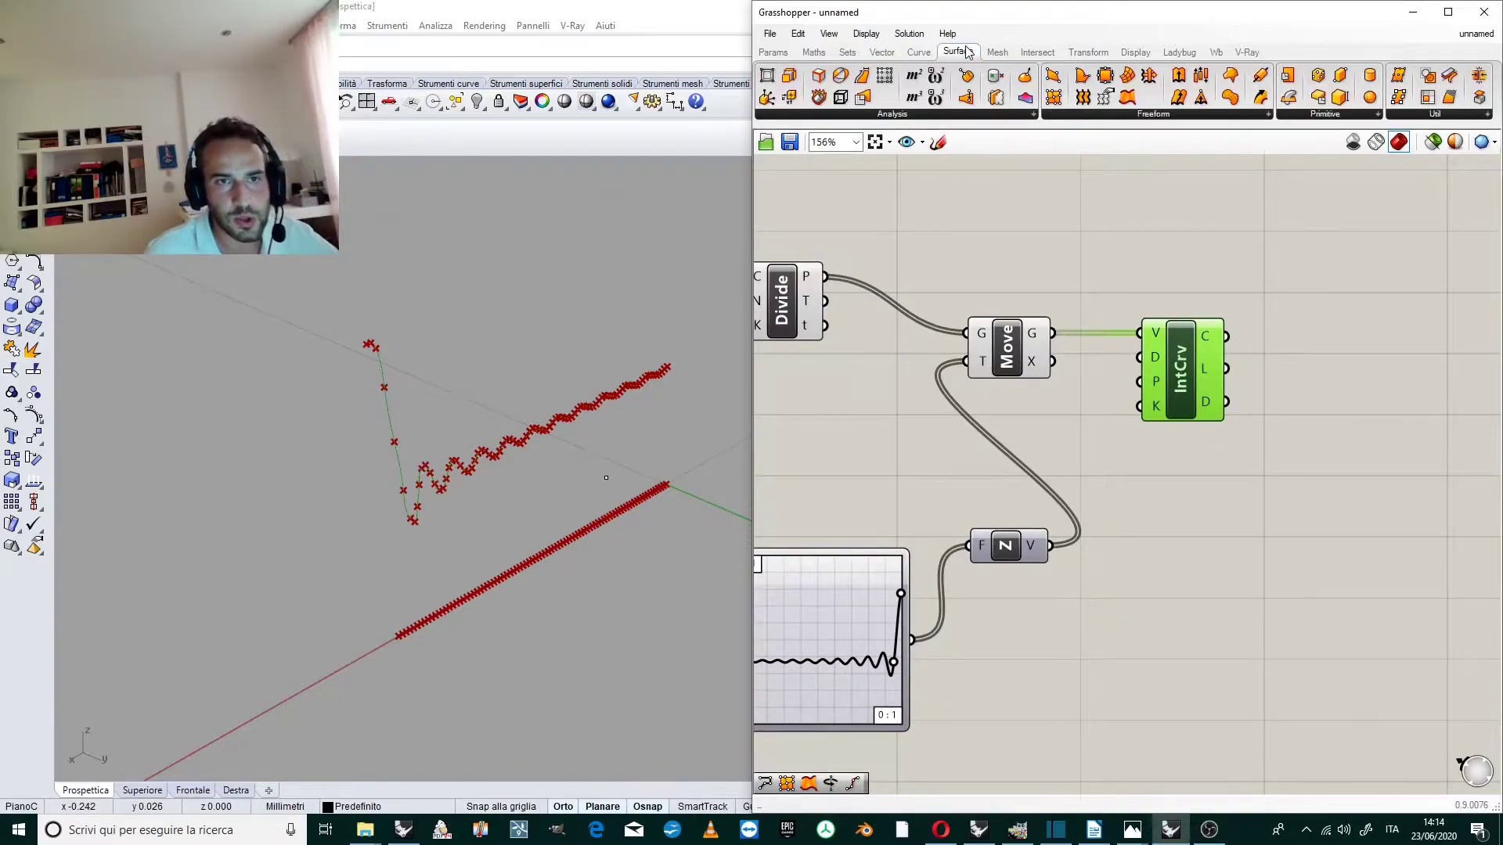
pyautogui.click(1168, 117)
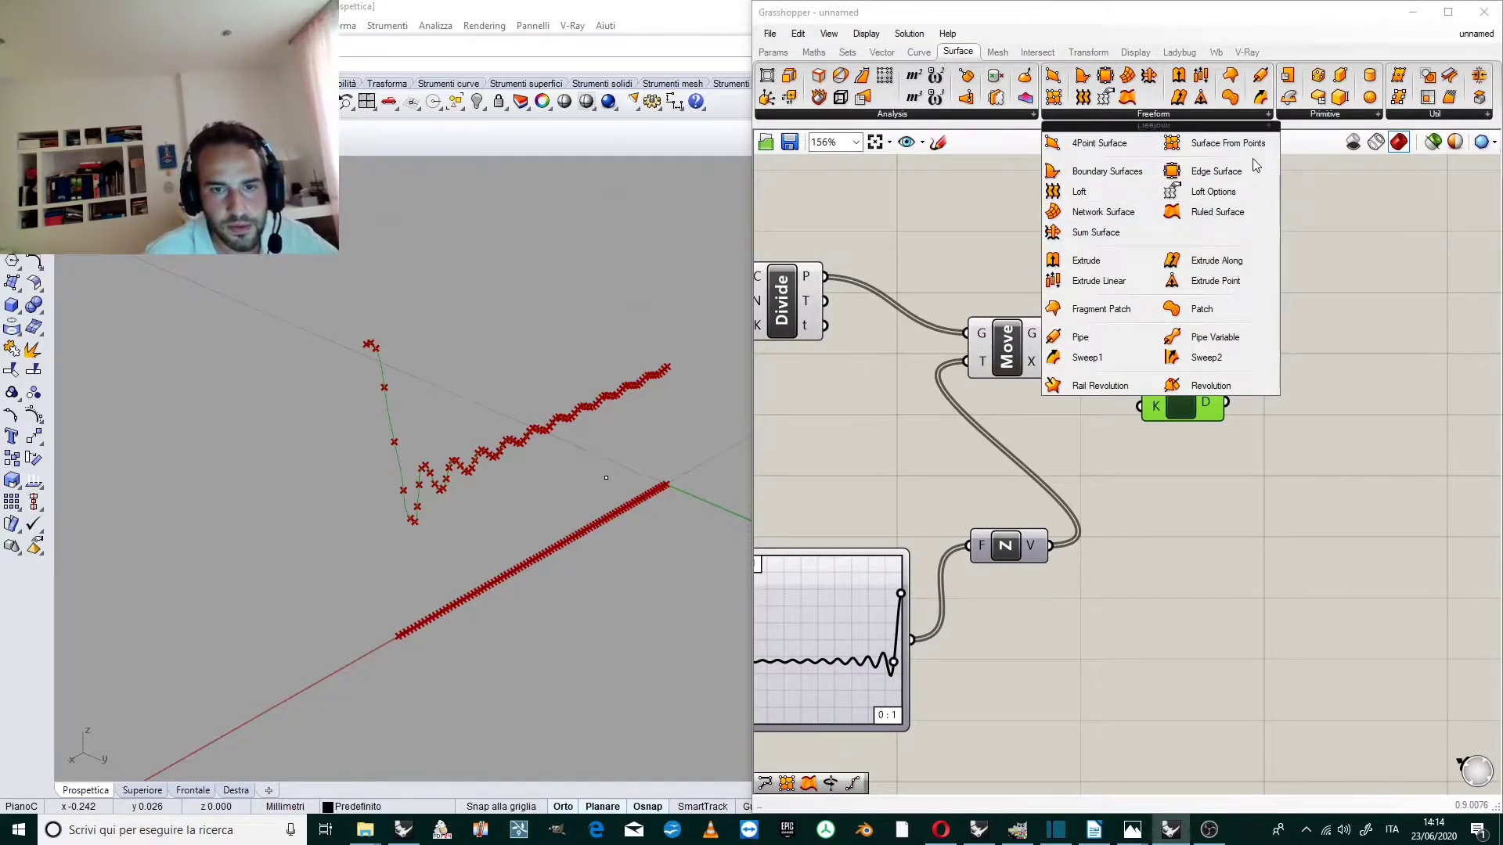
pyautogui.moveTo(1211, 386); pyautogui.dragTo(1280, 491)
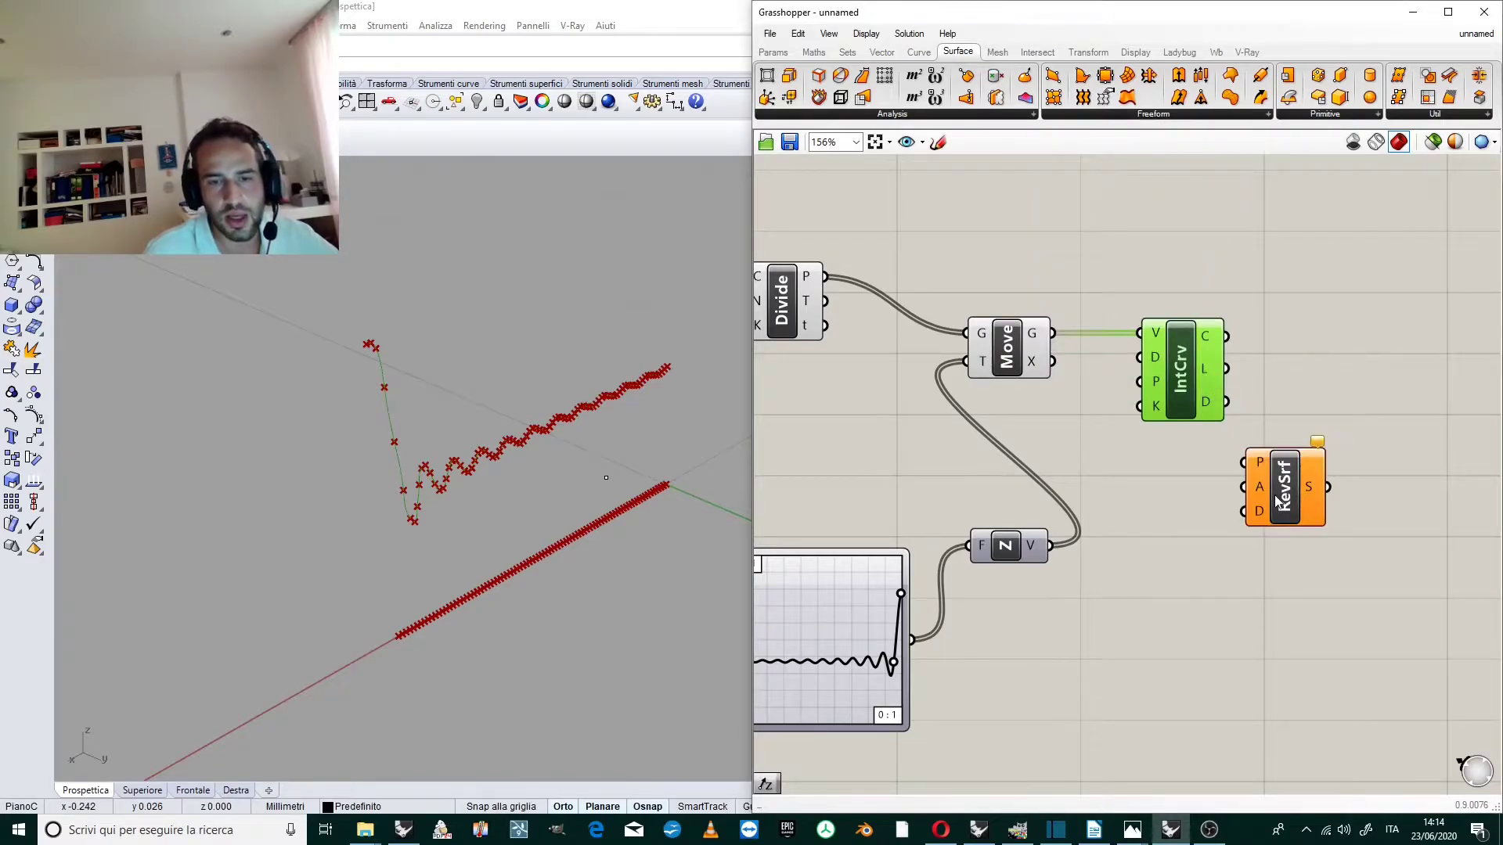
pyautogui.scroll(3, 1331, 494)
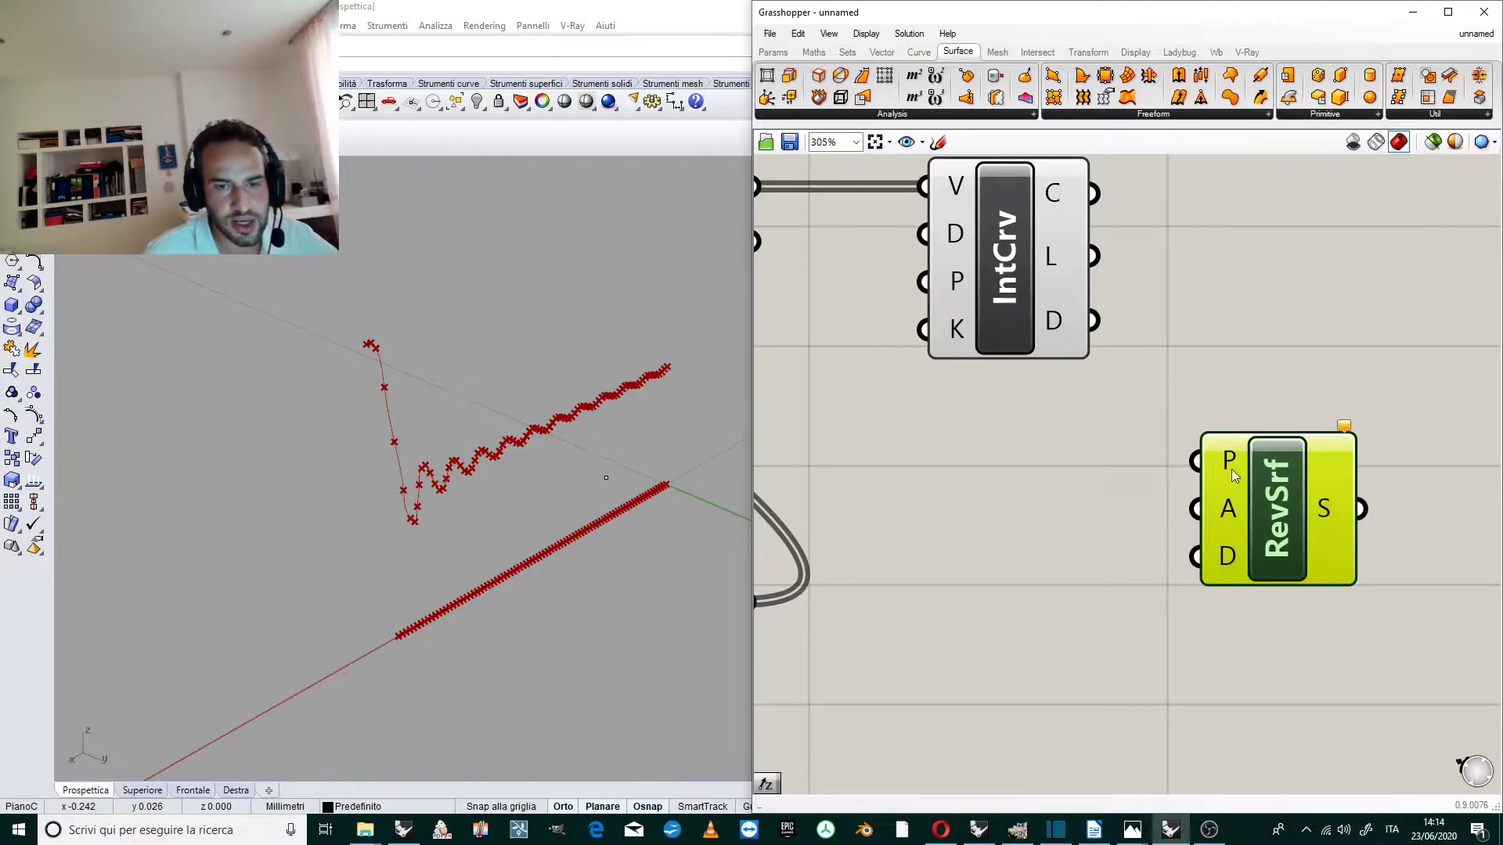
pyautogui.moveTo(1218, 460)
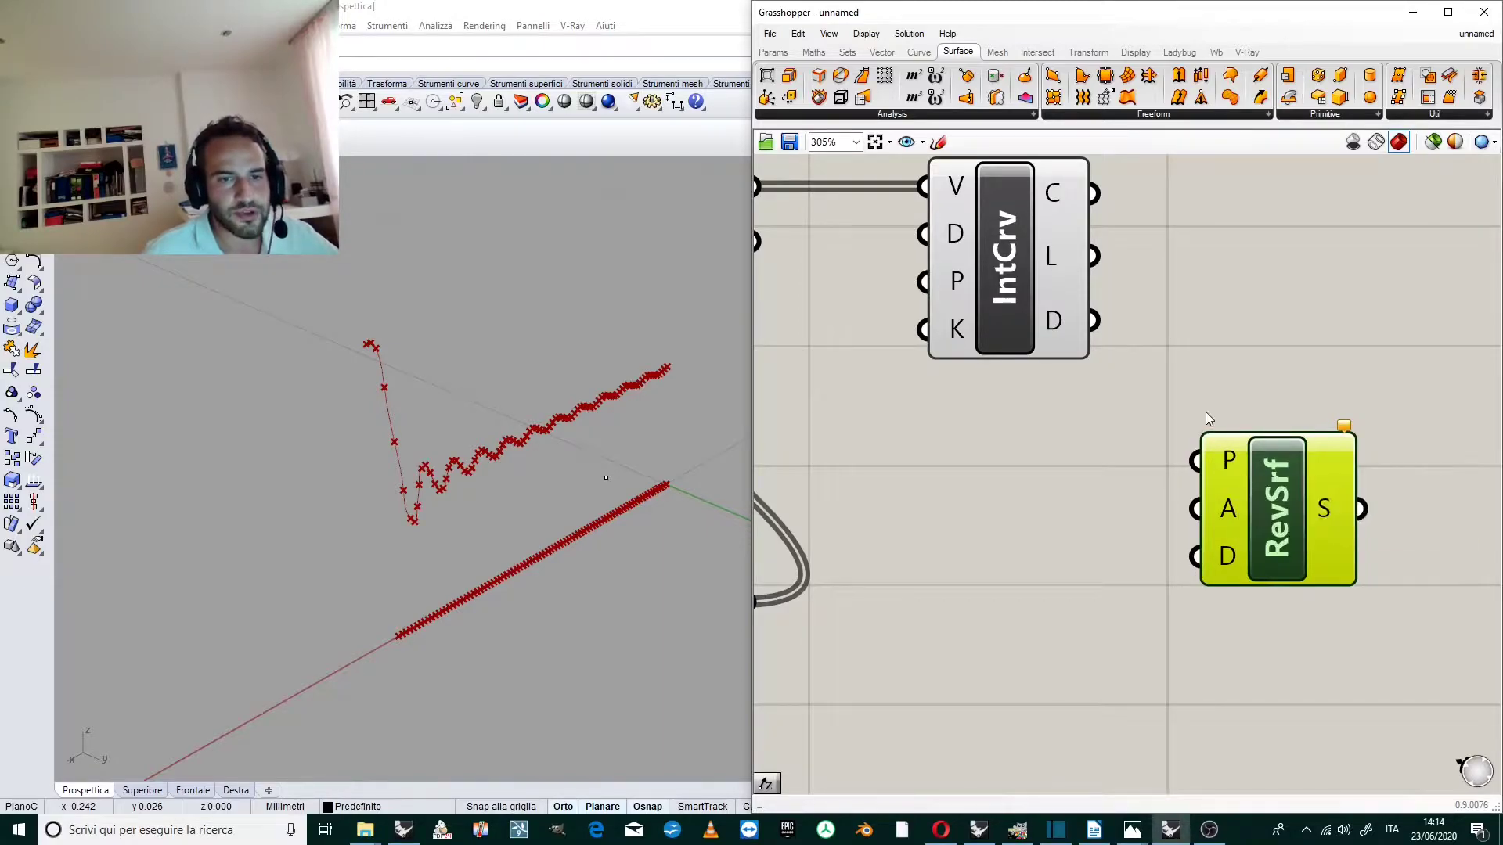
pyautogui.moveTo(1093, 193); pyautogui.dragTo(1195, 461)
pyautogui.scroll(-3, 1266, 389)
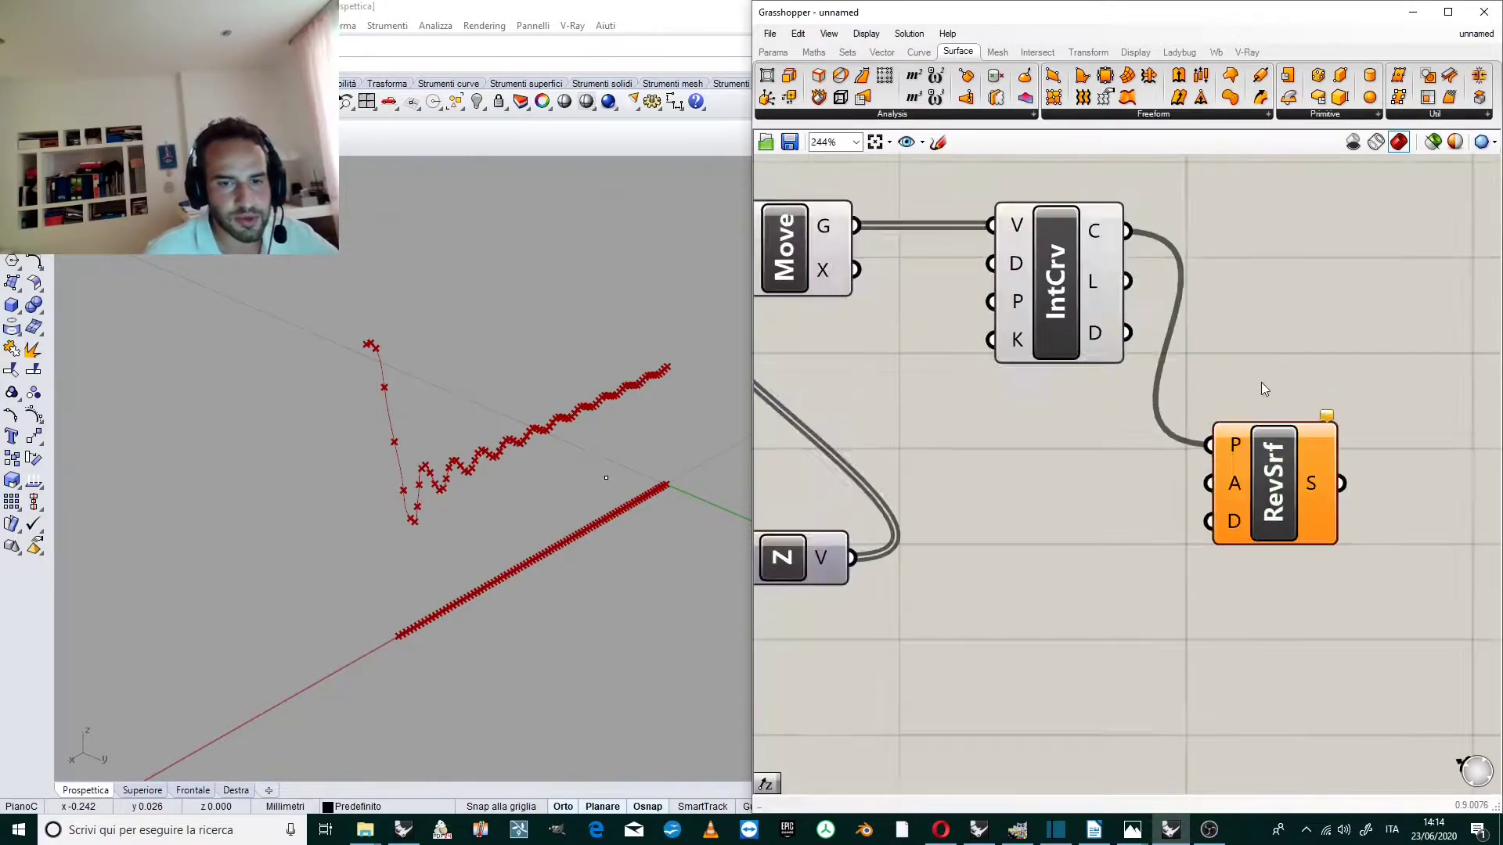
pyautogui.scroll(3, 1259, 481)
# Move the Revolution Surface component further right on the canvas.
pyautogui.moveTo(1221, 469)
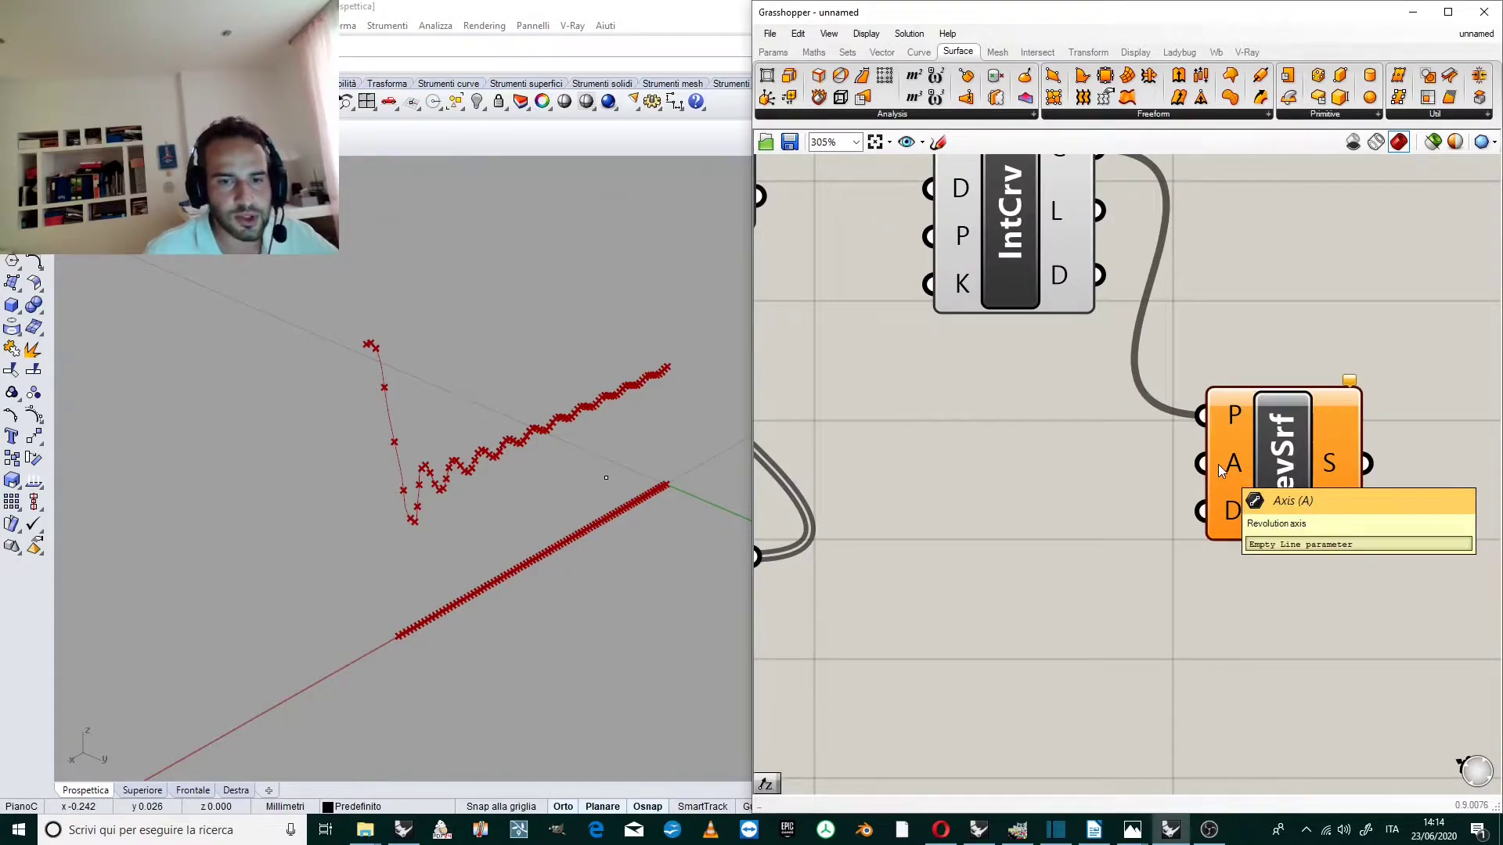
pyautogui.moveTo(1233, 518)
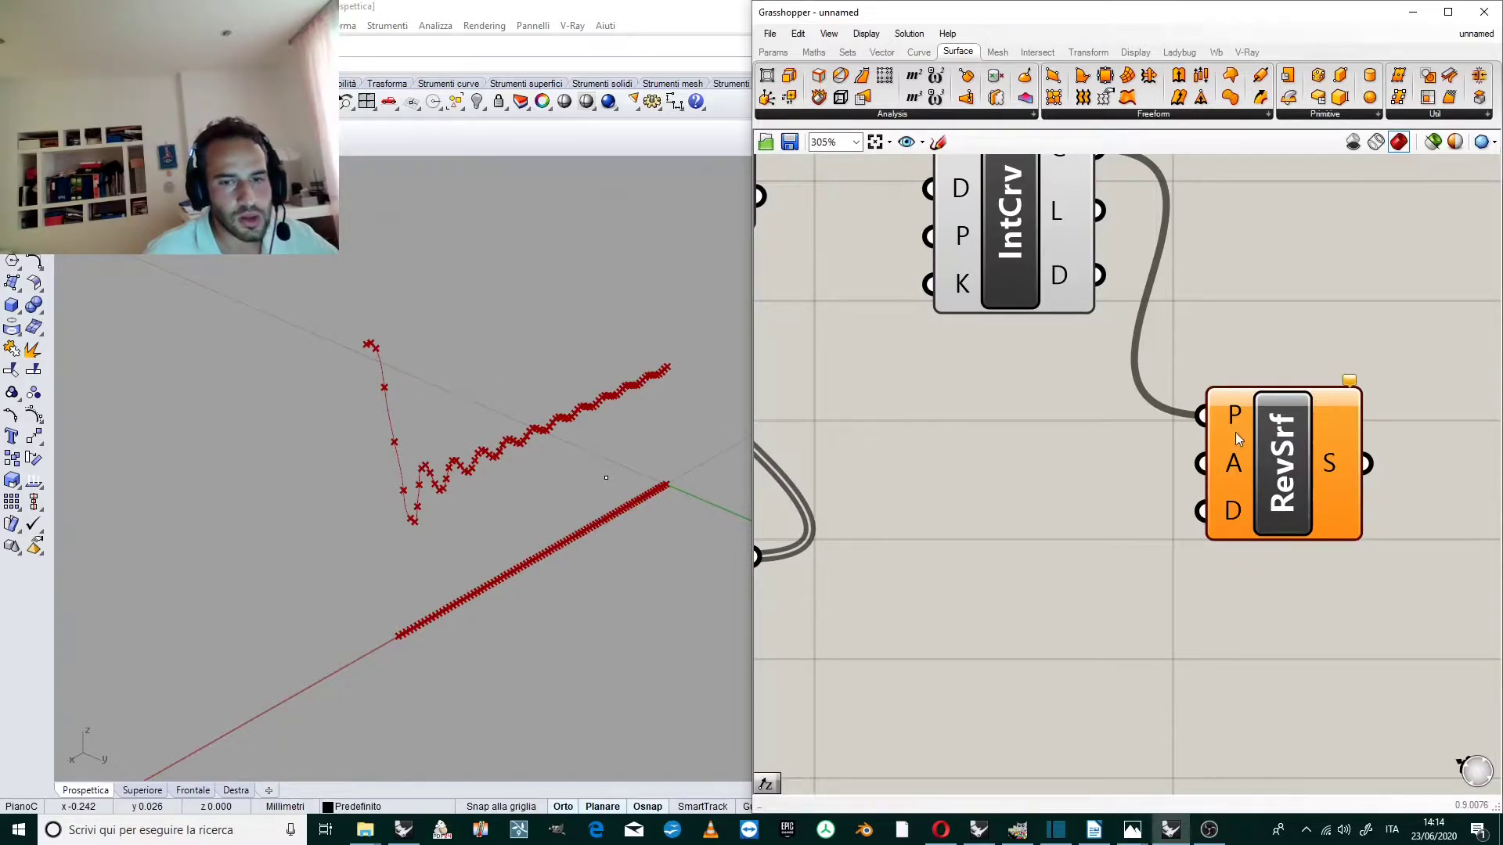
pyautogui.scroll(-3, 1322, 365)
pyautogui.scroll(4, 1162, 454)
pyautogui.moveTo(1161, 438)
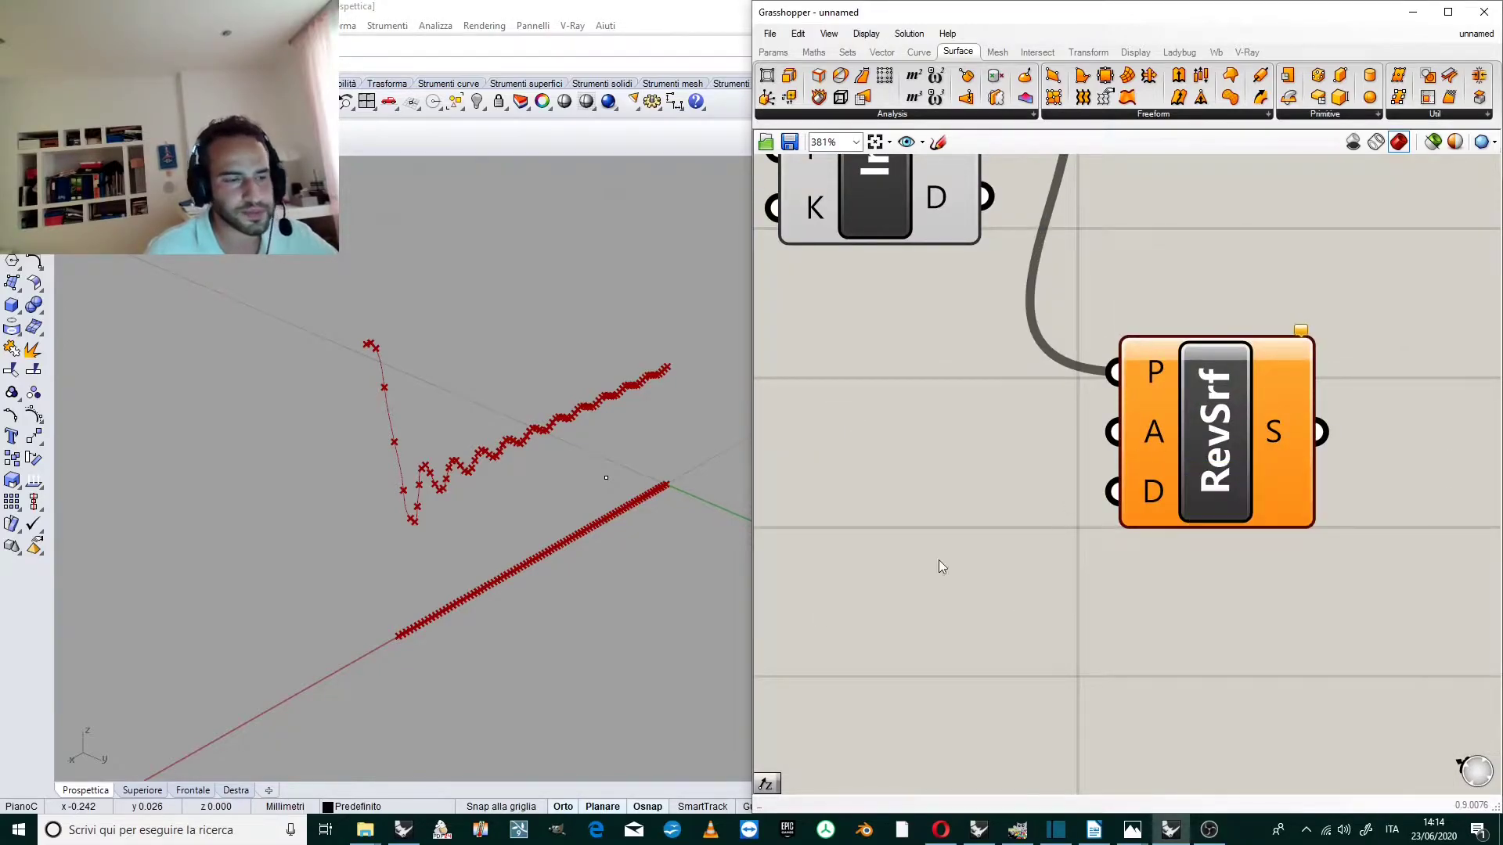
pyautogui.scroll(3, 404, 645)
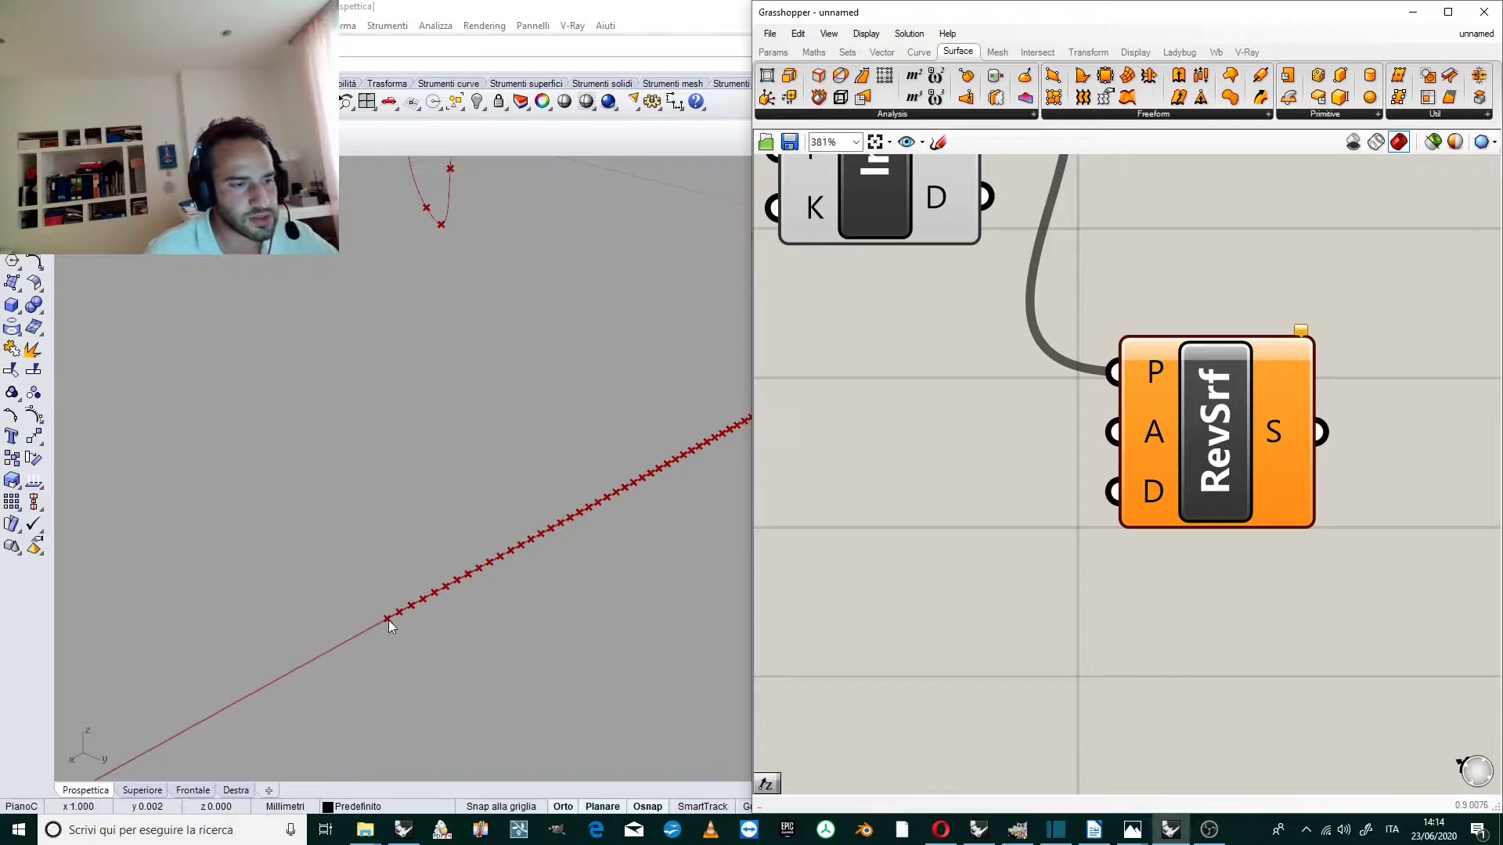
pyautogui.scroll(-5, 1340, 358)
pyautogui.scroll(2, 1292, 372)
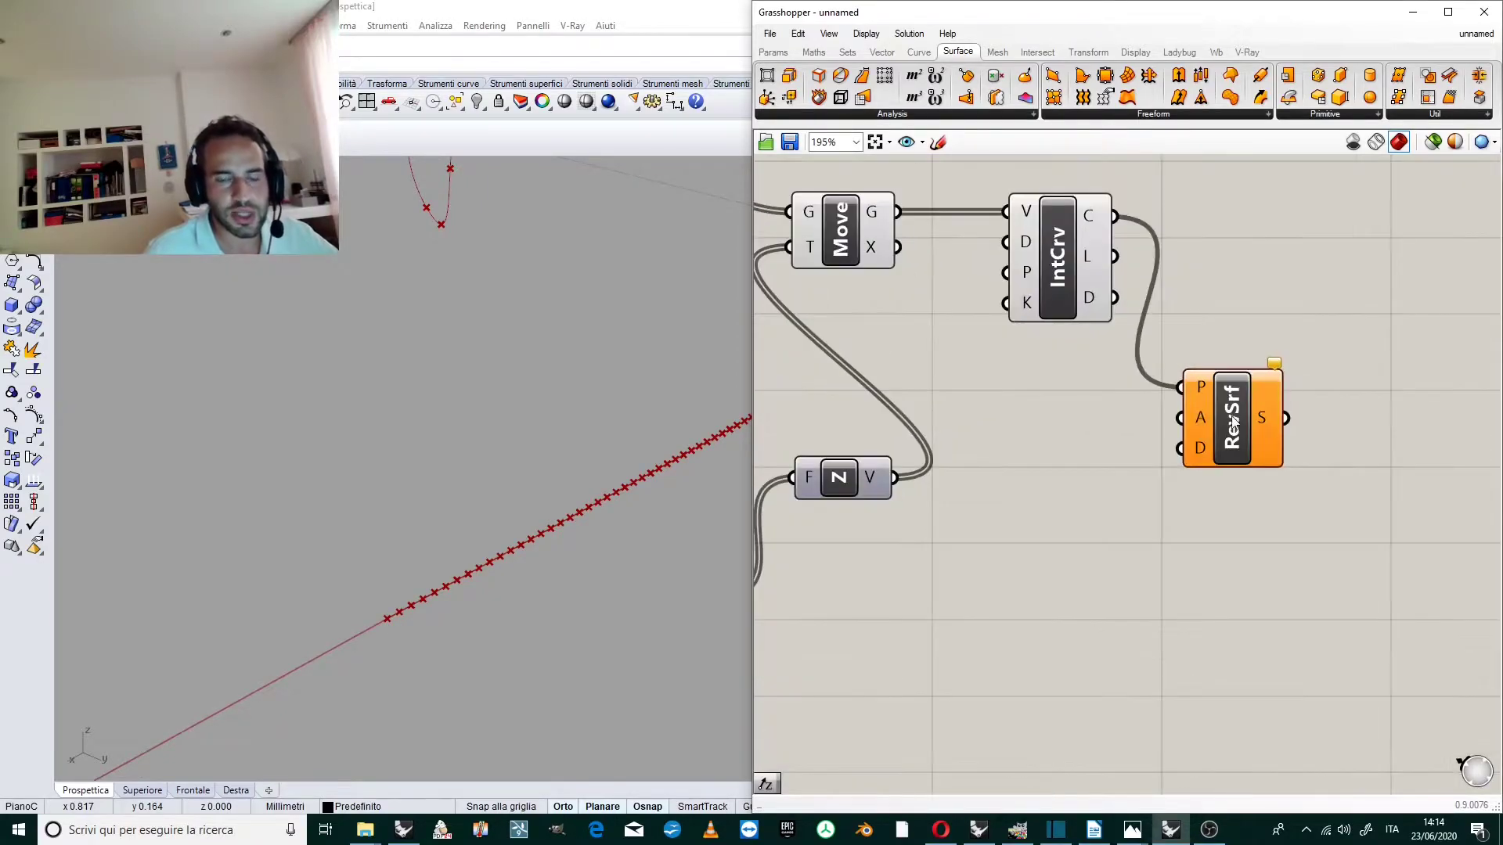
pyautogui.moveTo(1245, 423); pyautogui.dragTo(1305, 430)
# Highlight the divided line's points in the viewport.
pyautogui.scroll(-3, 1304, 432)
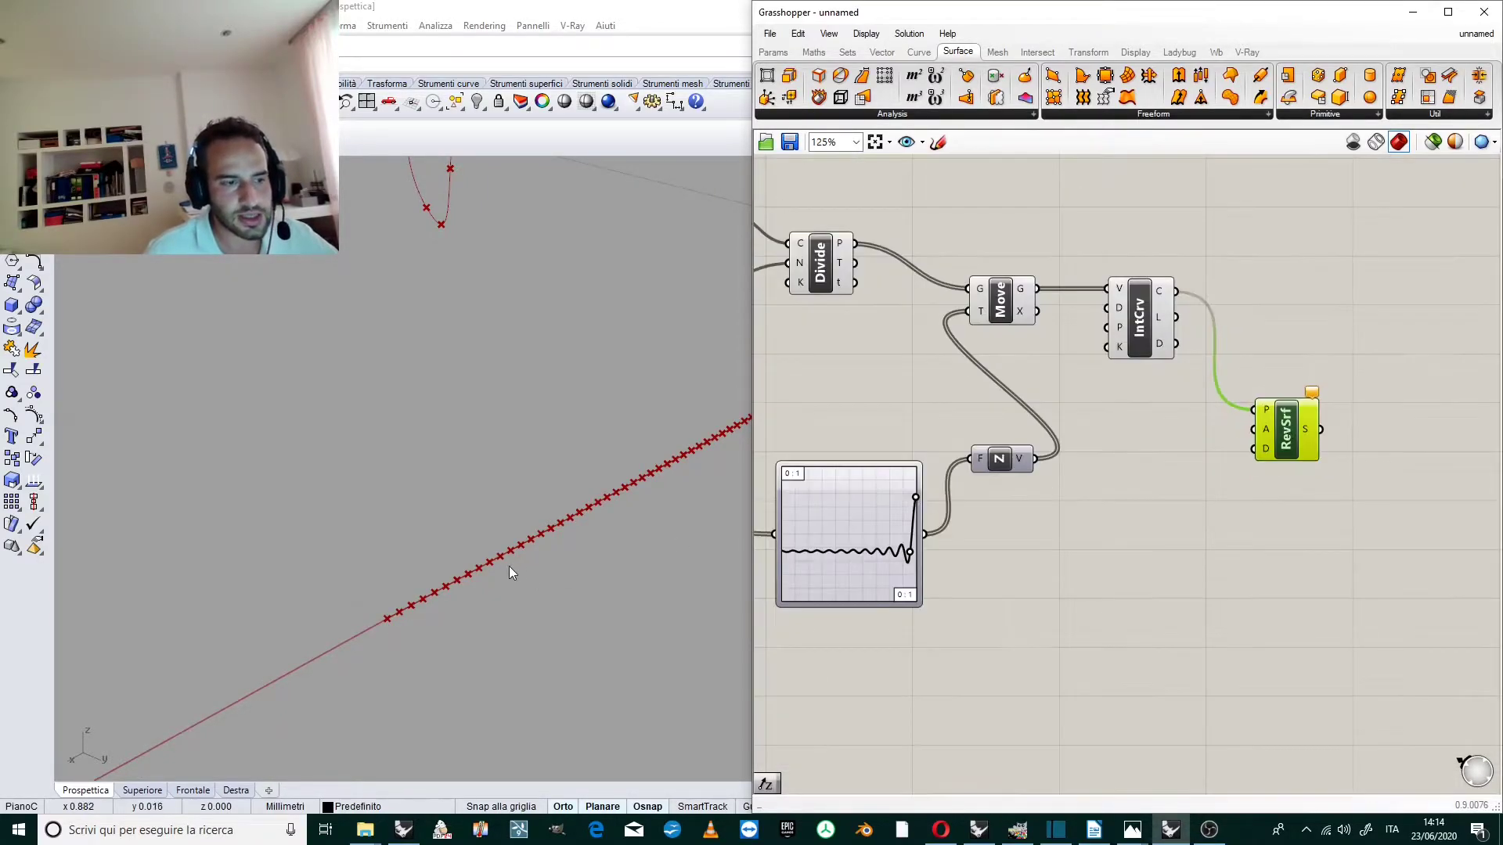
pyautogui.scroll(-3, 1128, 327)
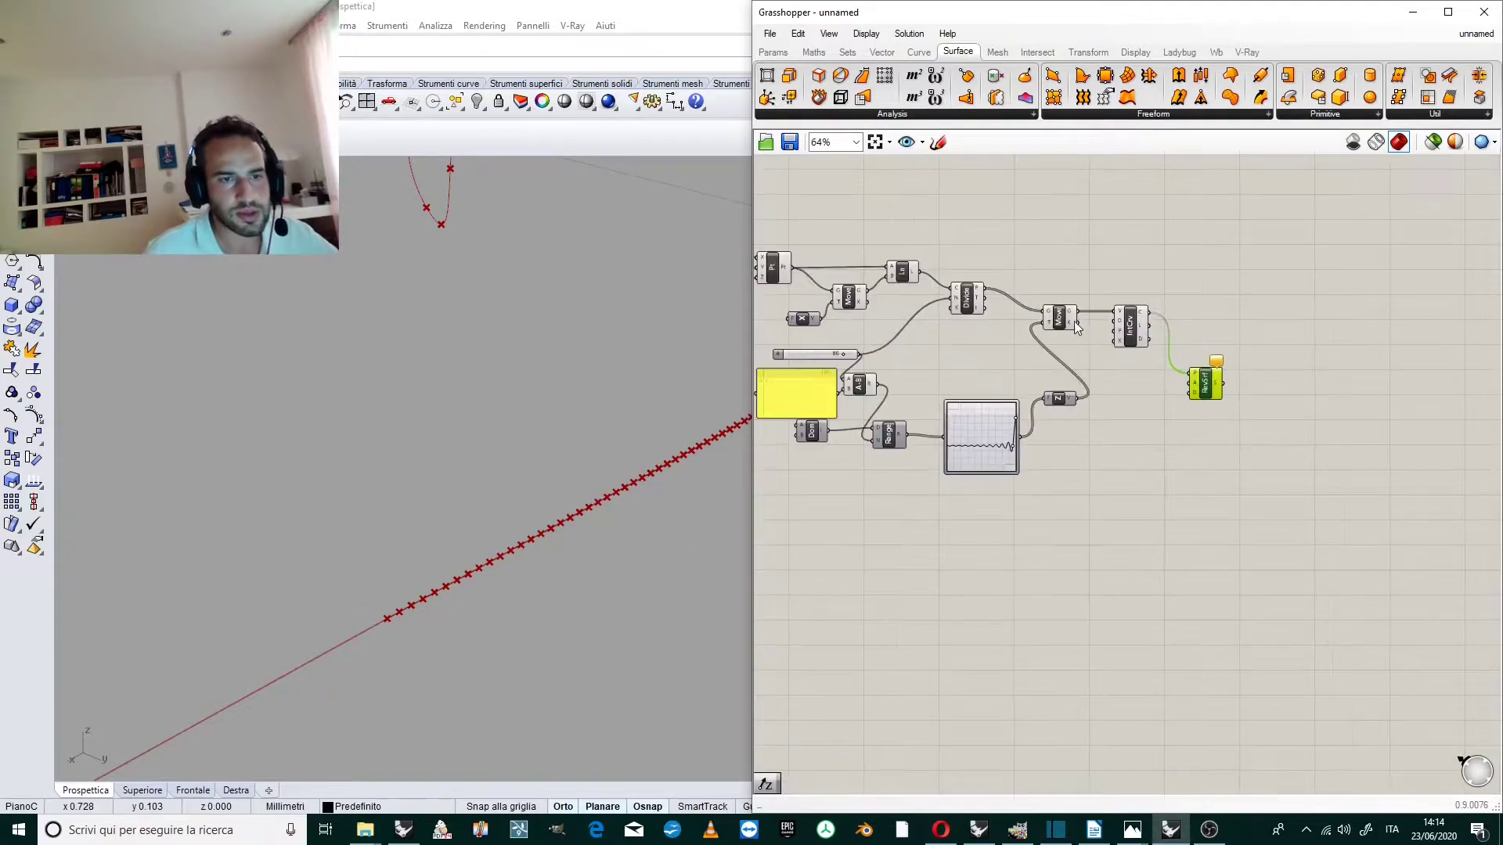
pyautogui.scroll(3, 971, 247)
pyautogui.click(975, 327)
pyautogui.scroll(-3, 951, 398)
pyautogui.scroll(4, 945, 344)
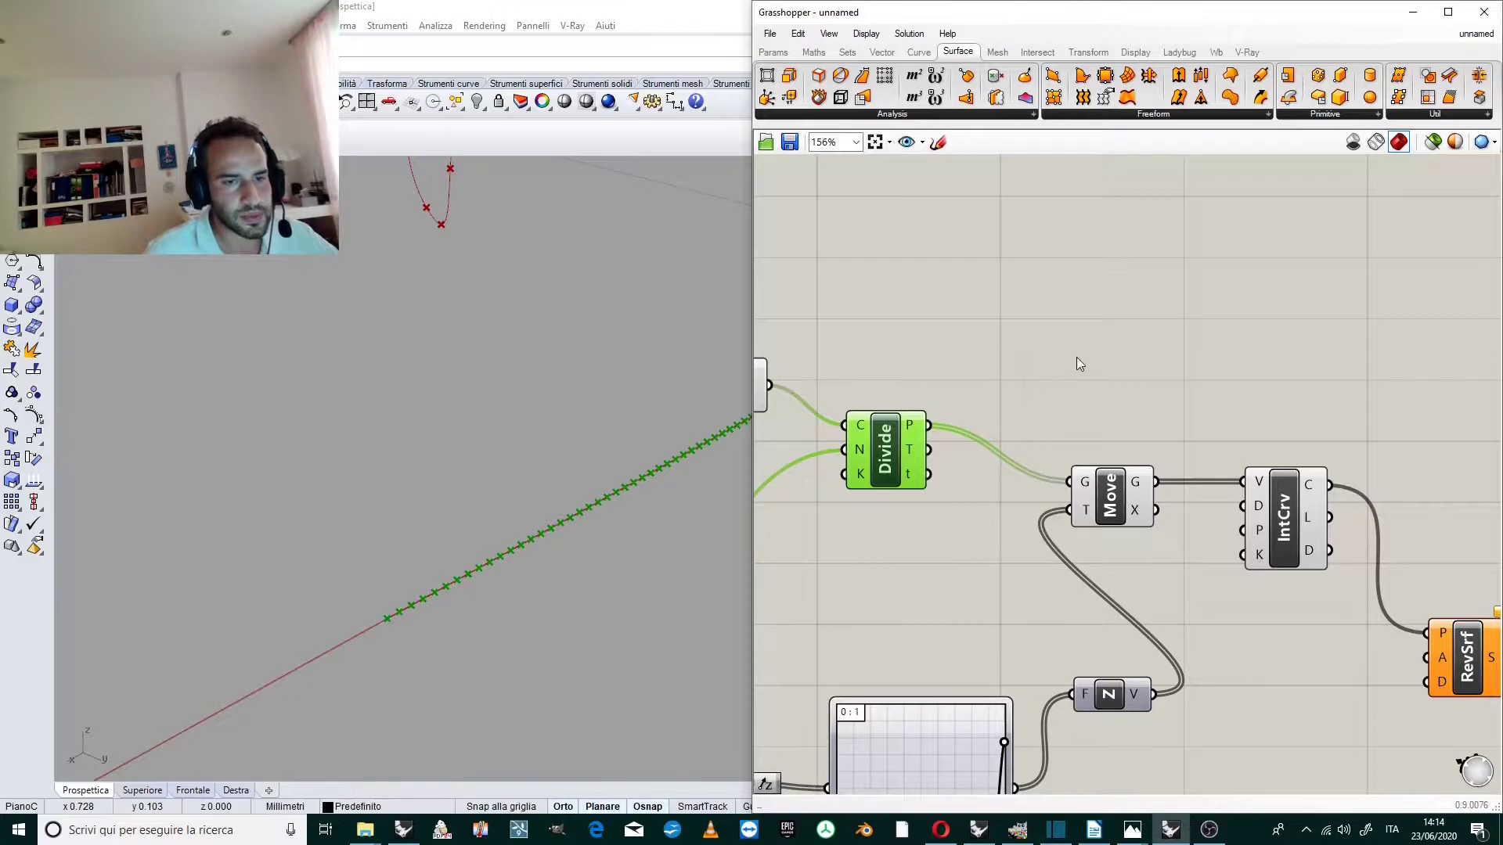
pyautogui.scroll(-2, 1077, 357)
# Search 'List', place List Item, and wire Divide's P output into its L input.
pyautogui.scroll(3, 937, 354)
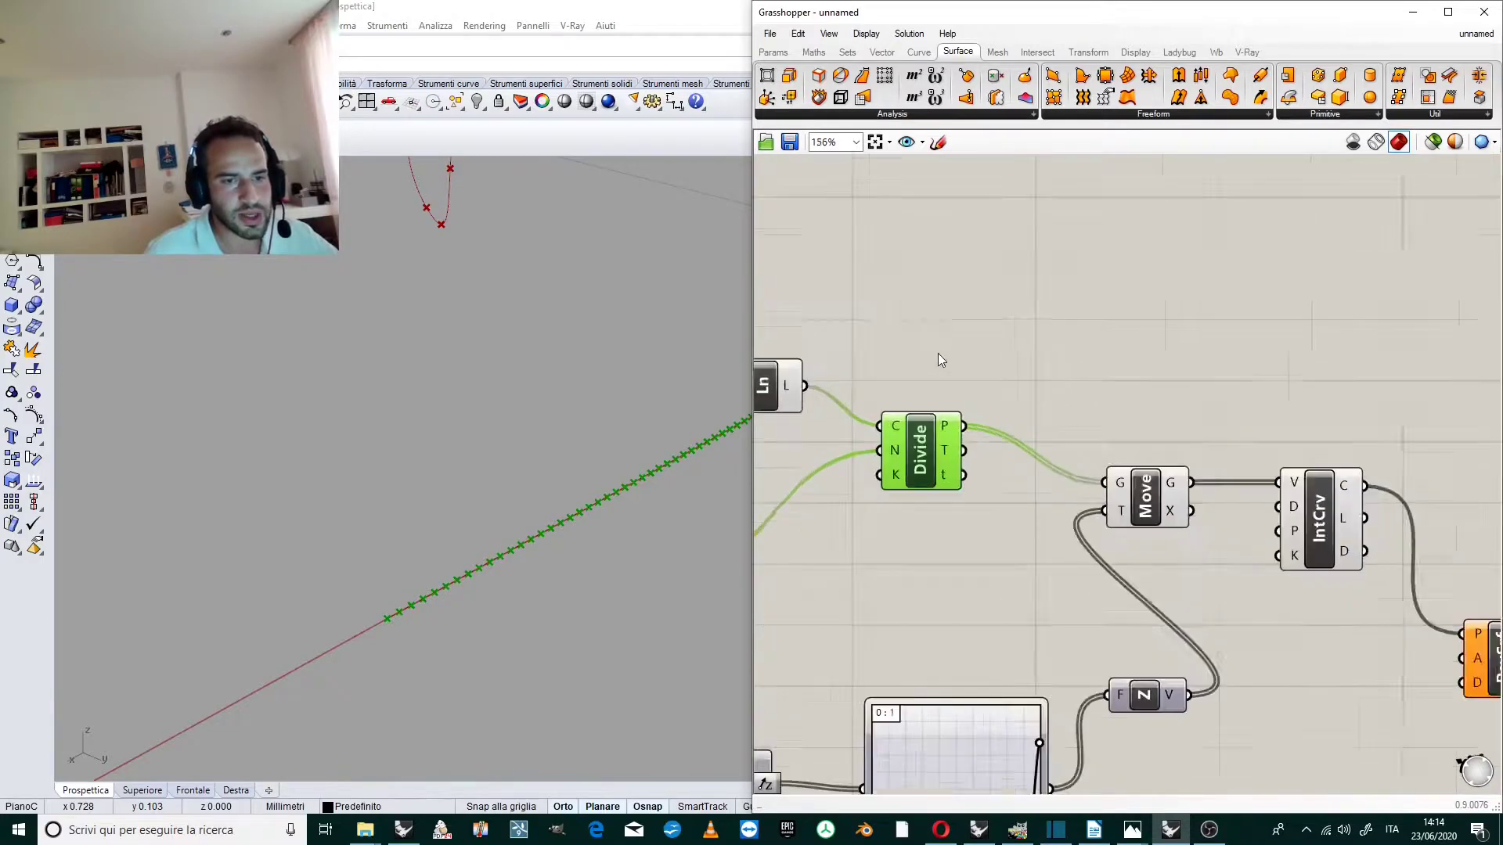
pyautogui.doubleClick(1049, 339)
pyautogui.write('lIST')
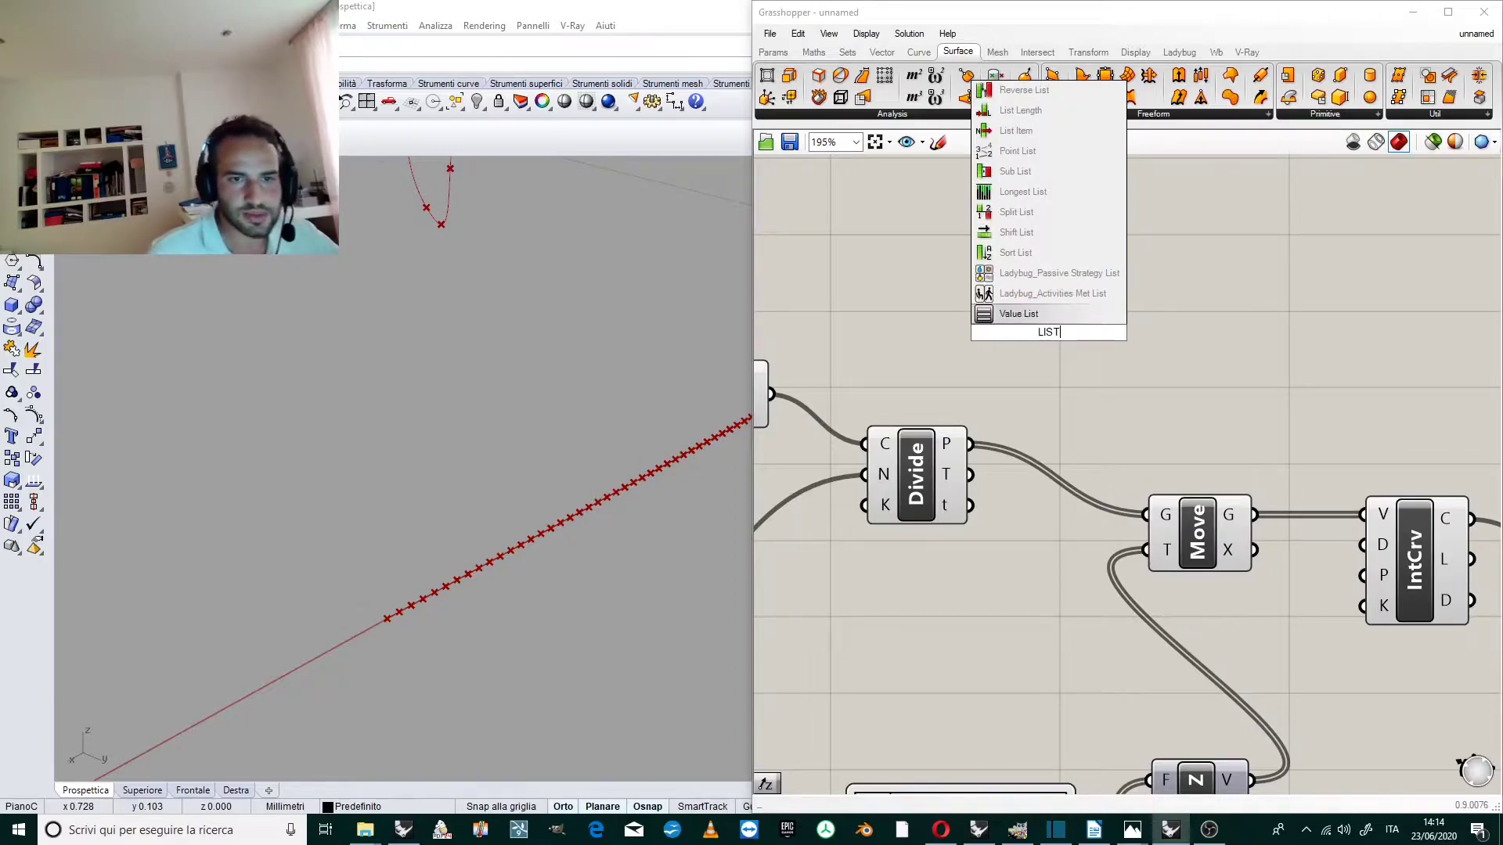
pyautogui.click(1040, 132)
pyautogui.moveTo(967, 444); pyautogui.dragTo(1142, 280)
pyautogui.scroll(-2, 1077, 346)
pyautogui.scroll(4, 1088, 360)
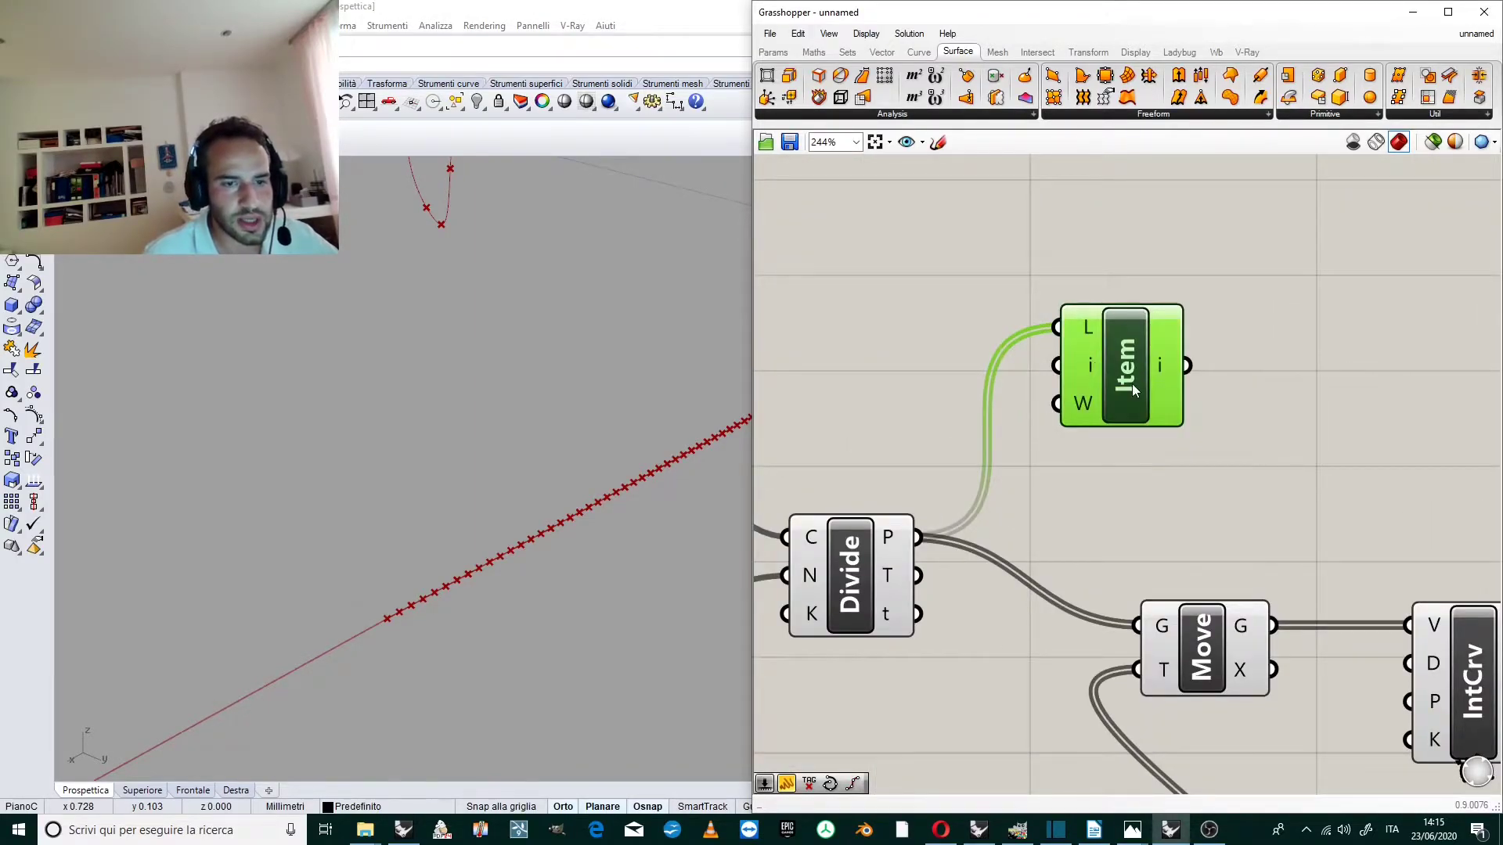
pyautogui.scroll(-3, 350, 501)
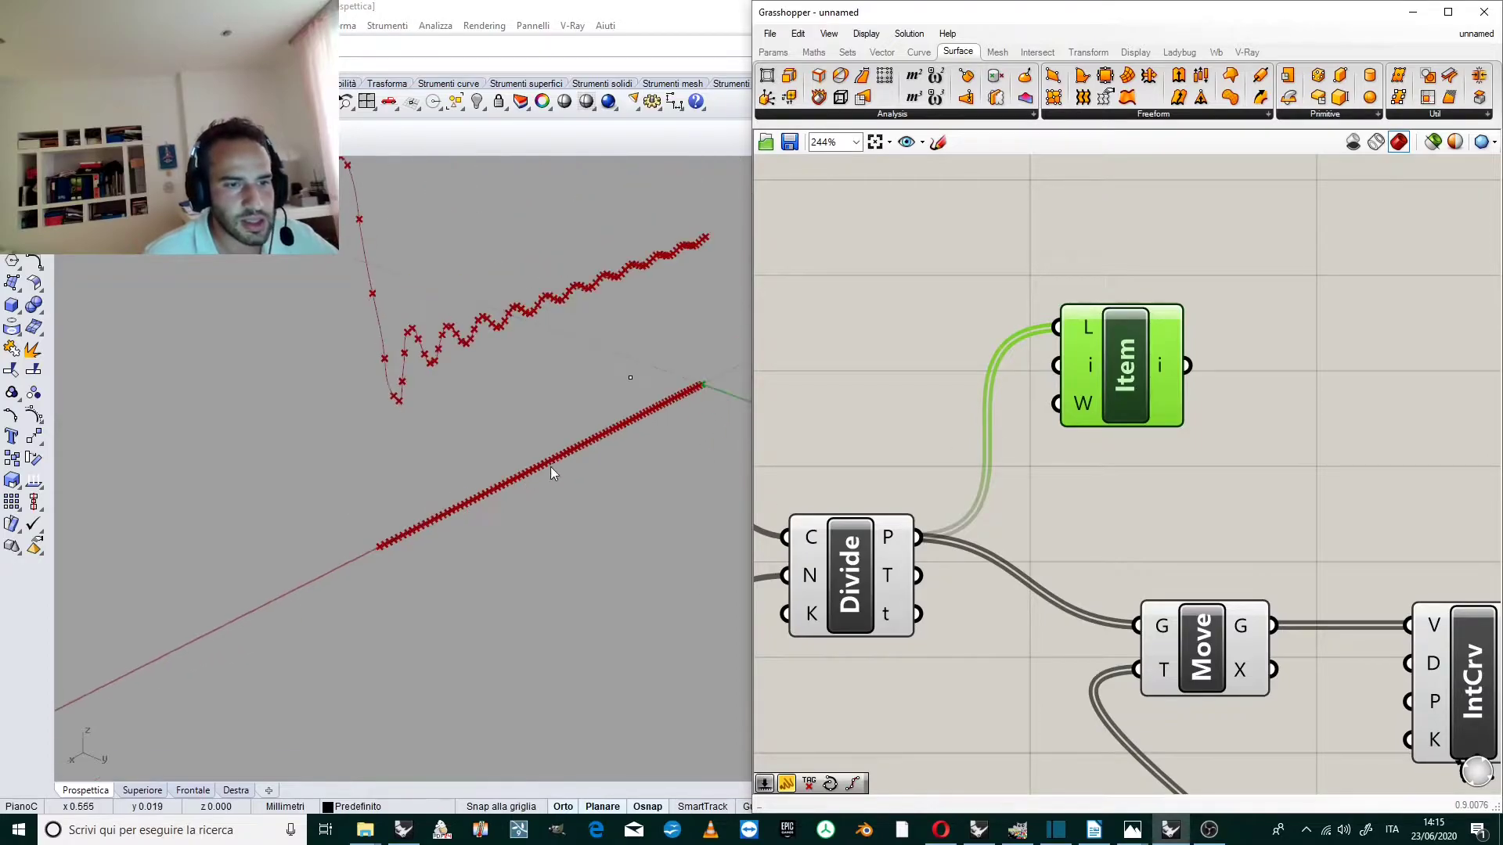
pyautogui.scroll(2, 730, 369)
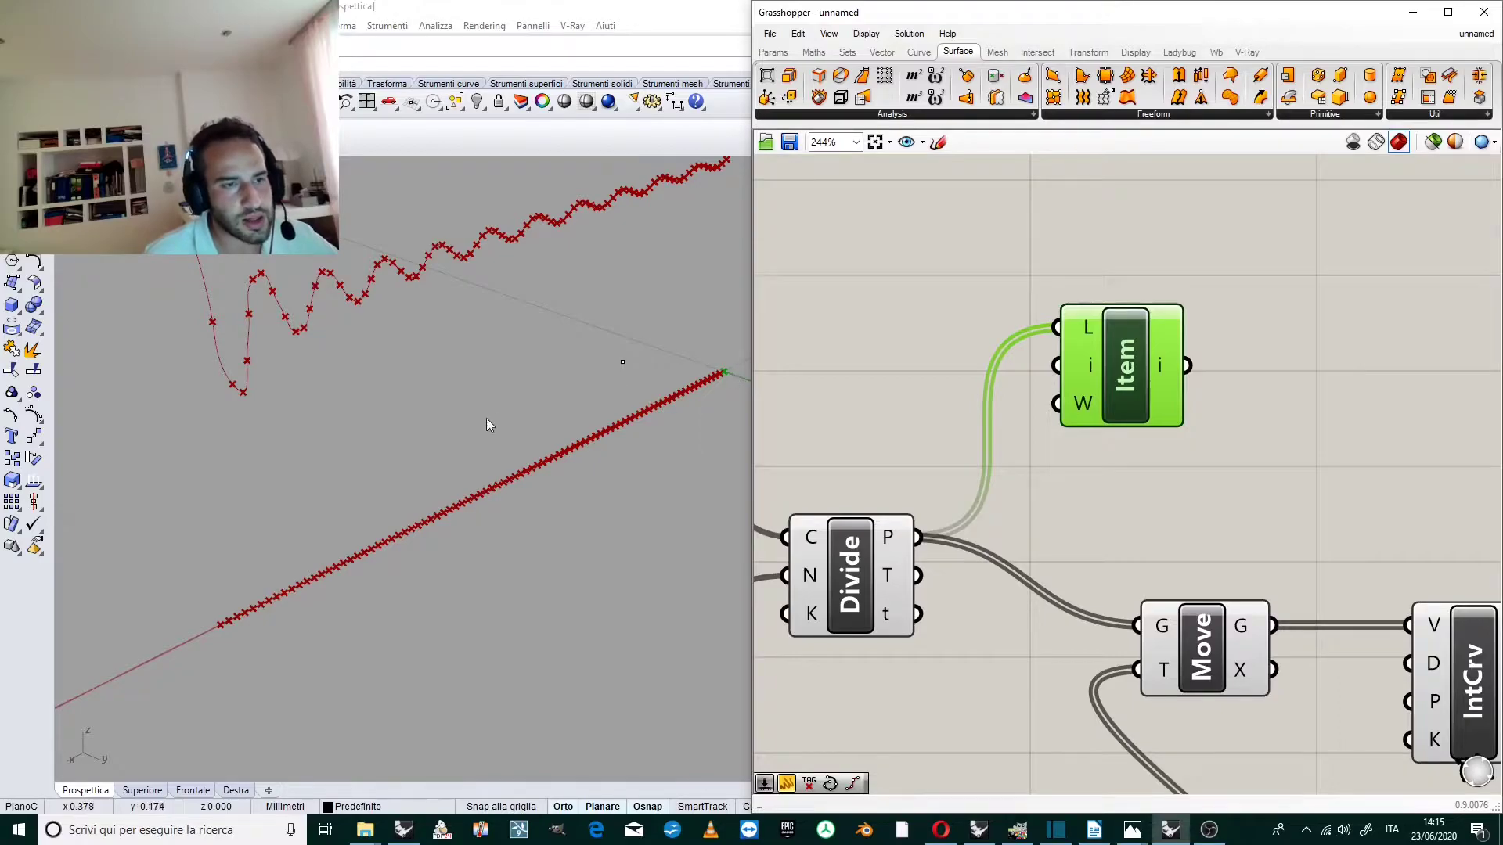
pyautogui.scroll(-3, 485, 418)
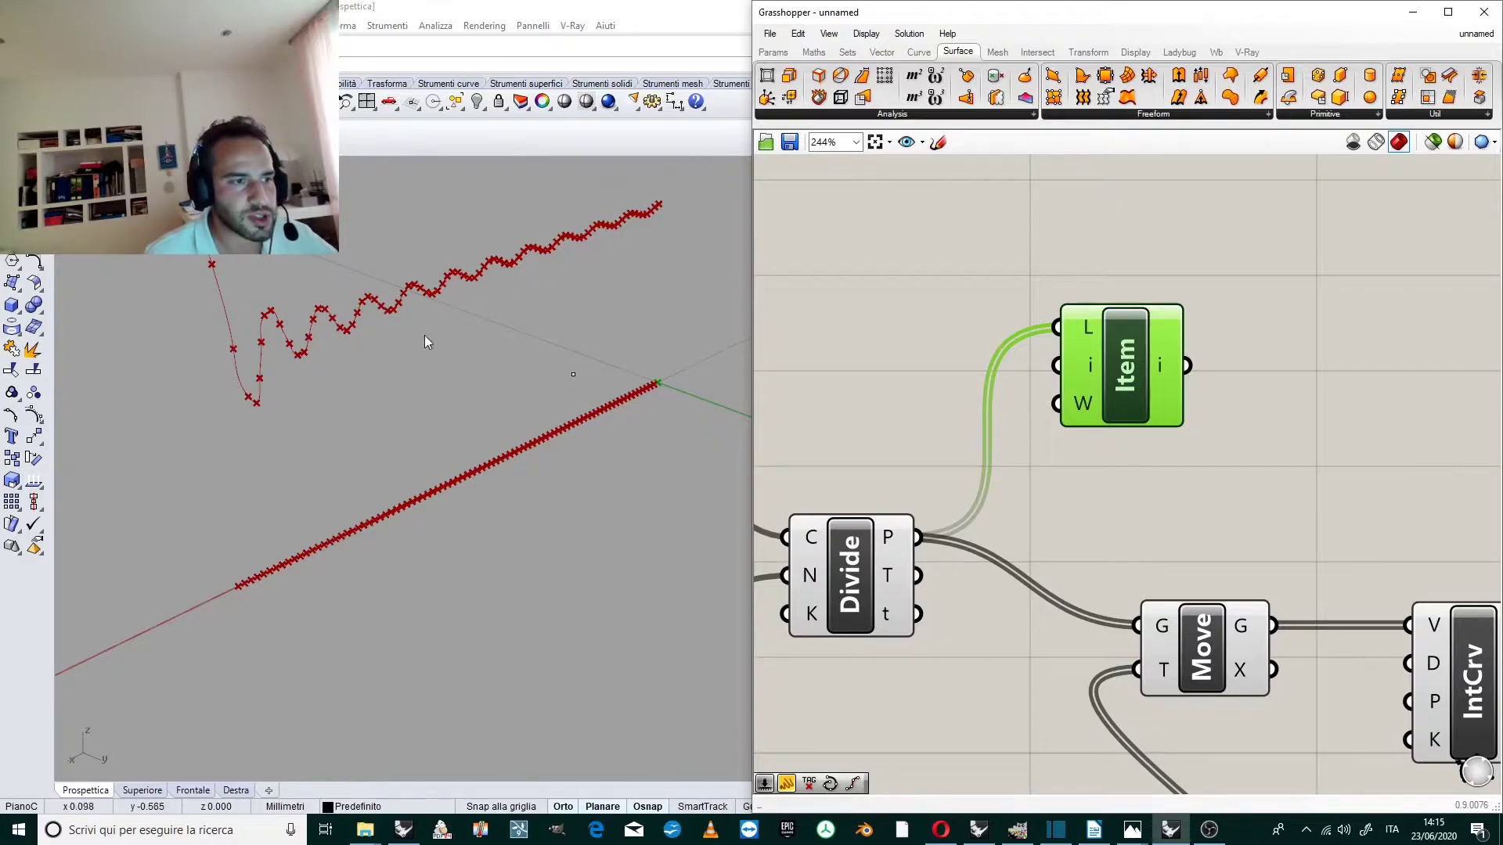
pyautogui.click(958, 295)
pyautogui.scroll(-2, 968, 248)
# Reshape the Graph Mapper curve into a steep drop settling into small ripples.
pyautogui.scroll(-3, 968, 248)
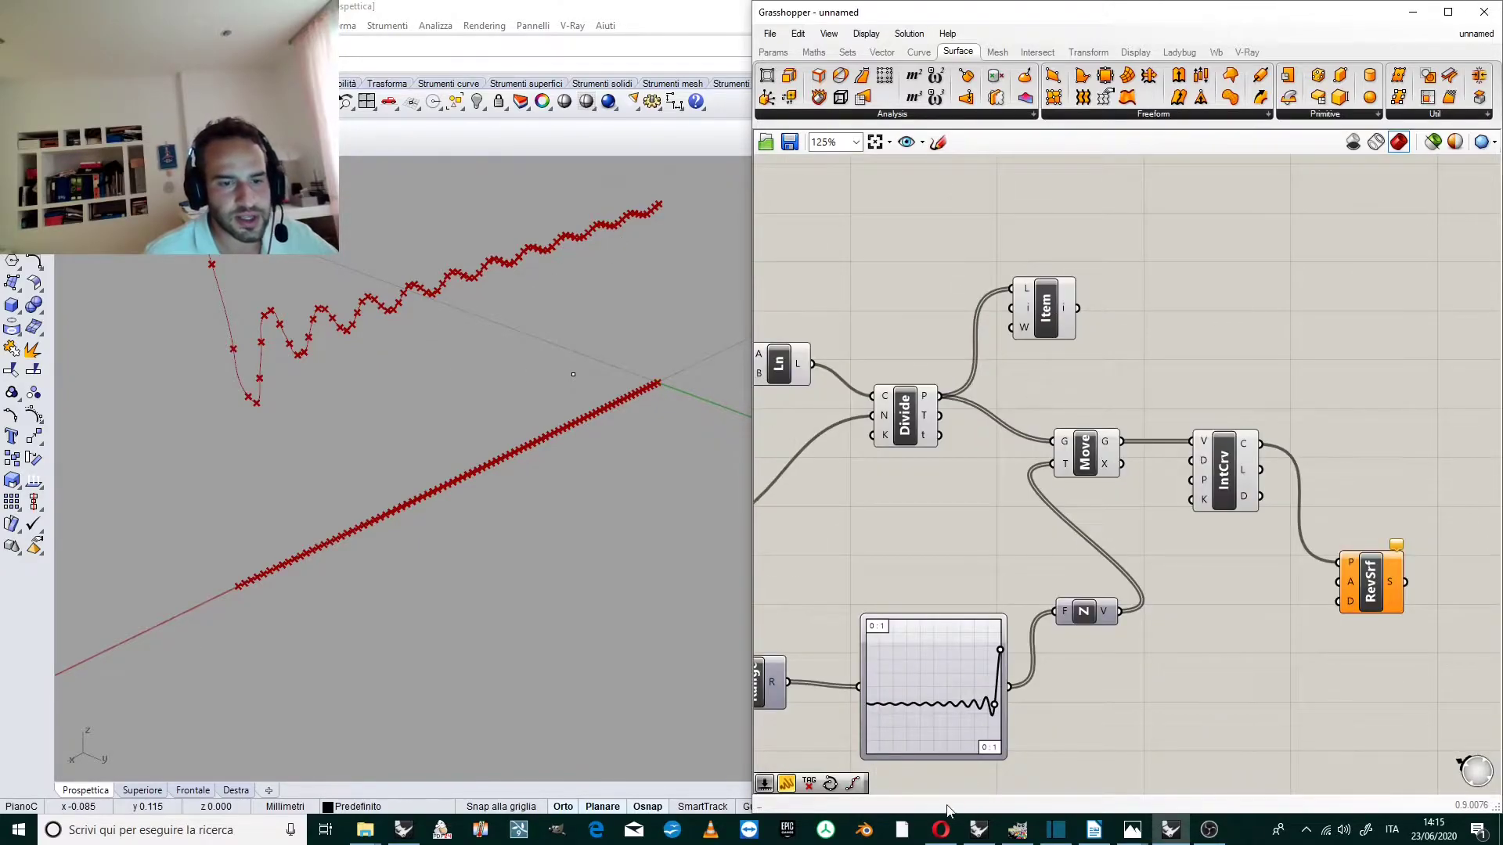
pyautogui.scroll(5, 992, 709)
pyautogui.scroll(-2, 992, 709)
pyautogui.scroll(1, 1116, 602)
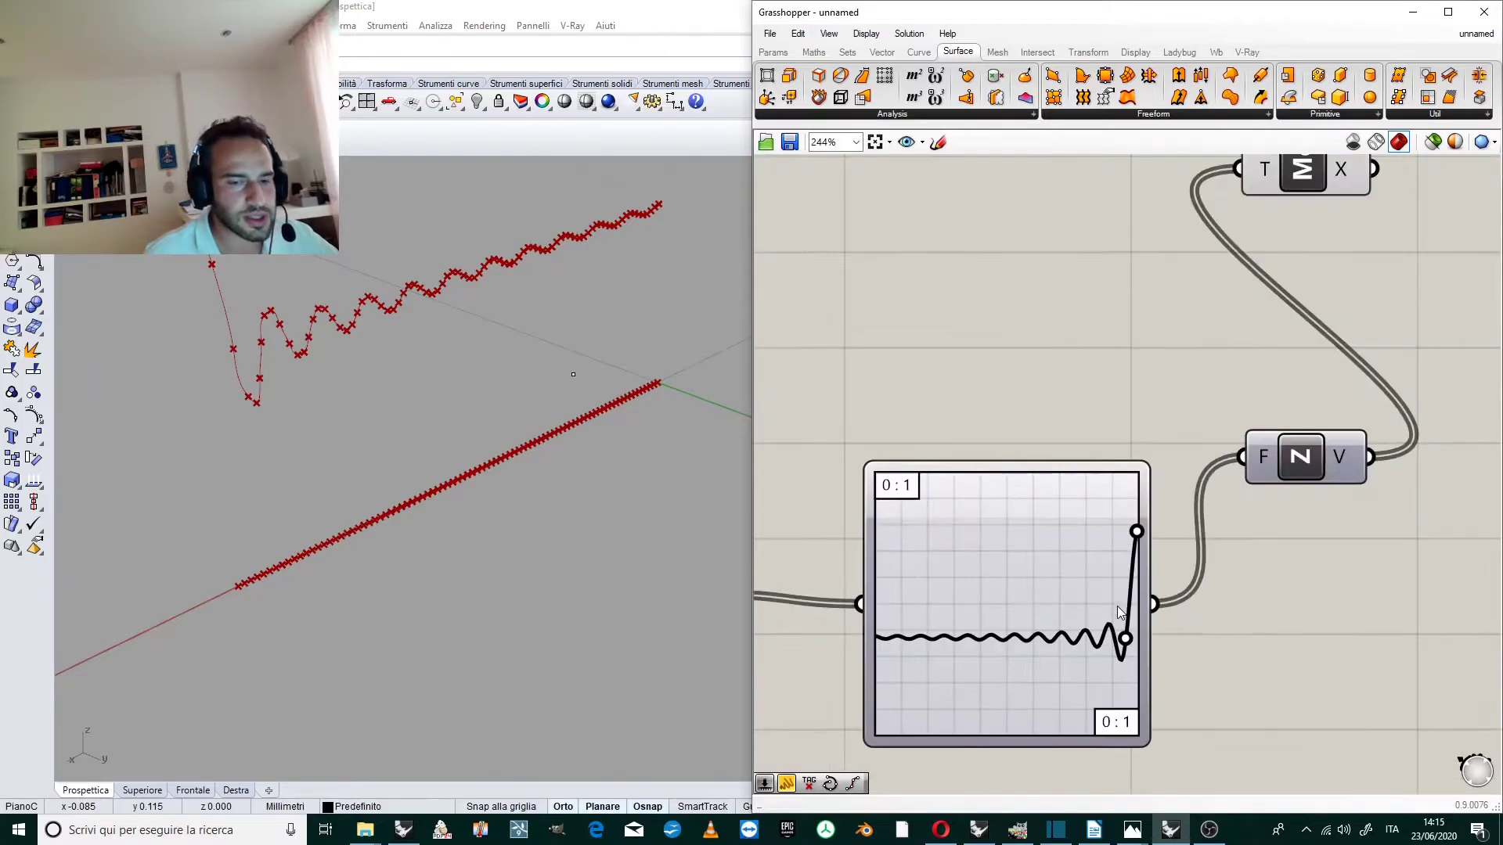
pyautogui.moveTo(1118, 639); pyautogui.dragTo(921, 632)
pyautogui.moveTo(1132, 543); pyautogui.dragTo(875, 552)
pyautogui.moveTo(920, 632); pyautogui.dragTo(900, 634)
# Select the List Item component on the canvas.
pyautogui.scroll(-3, 601, 465)
pyautogui.scroll(5, 563, 565)
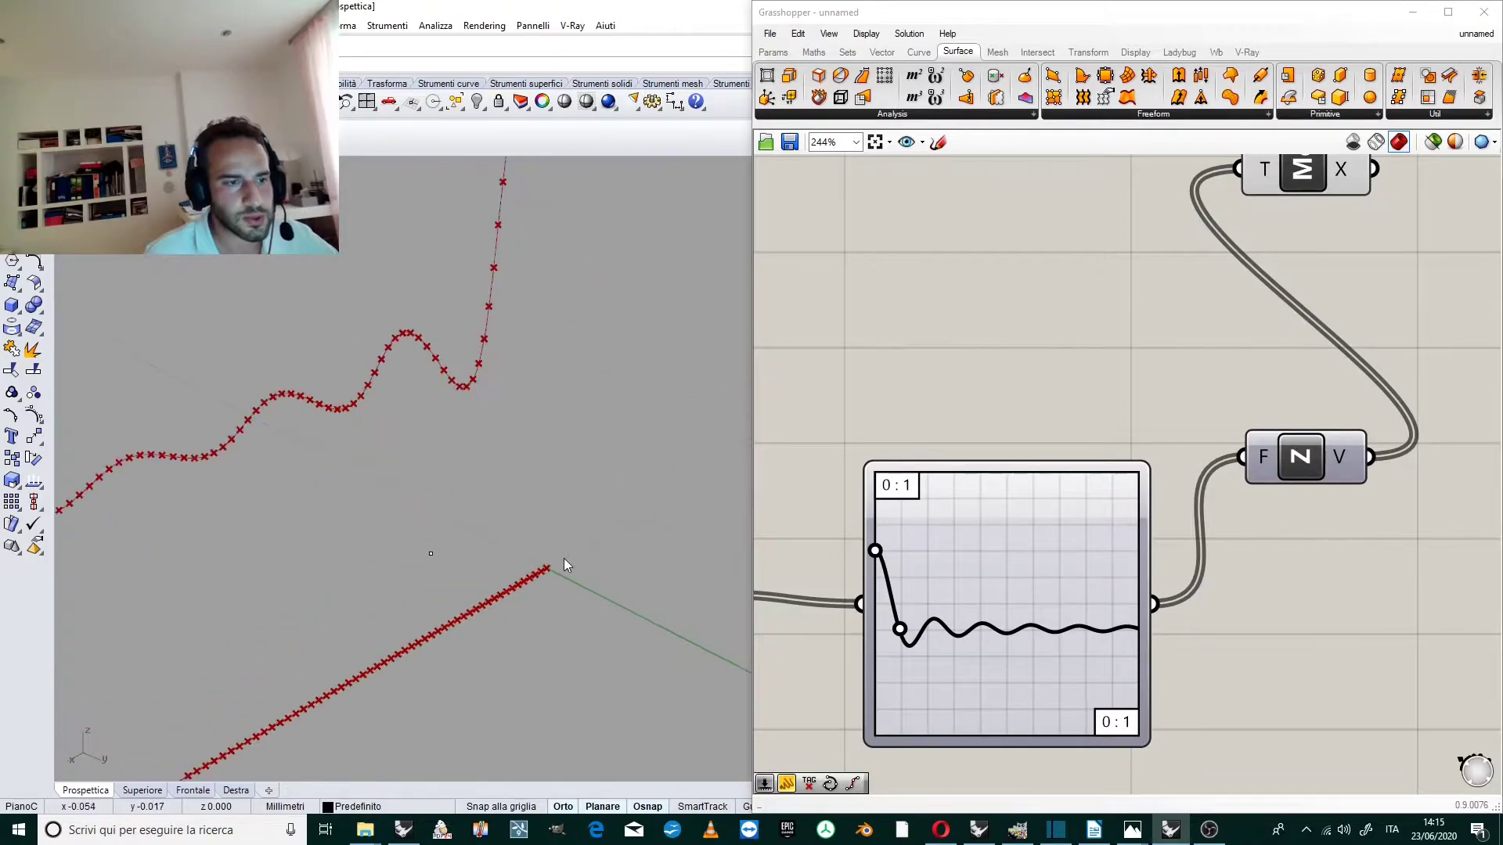
pyautogui.scroll(-5, 1144, 366)
pyautogui.scroll(3, 1282, 225)
pyautogui.click(1053, 213)
pyautogui.scroll(-1, 814, 460)
pyautogui.scroll(-2, 579, 465)
pyautogui.scroll(2, 1086, 270)
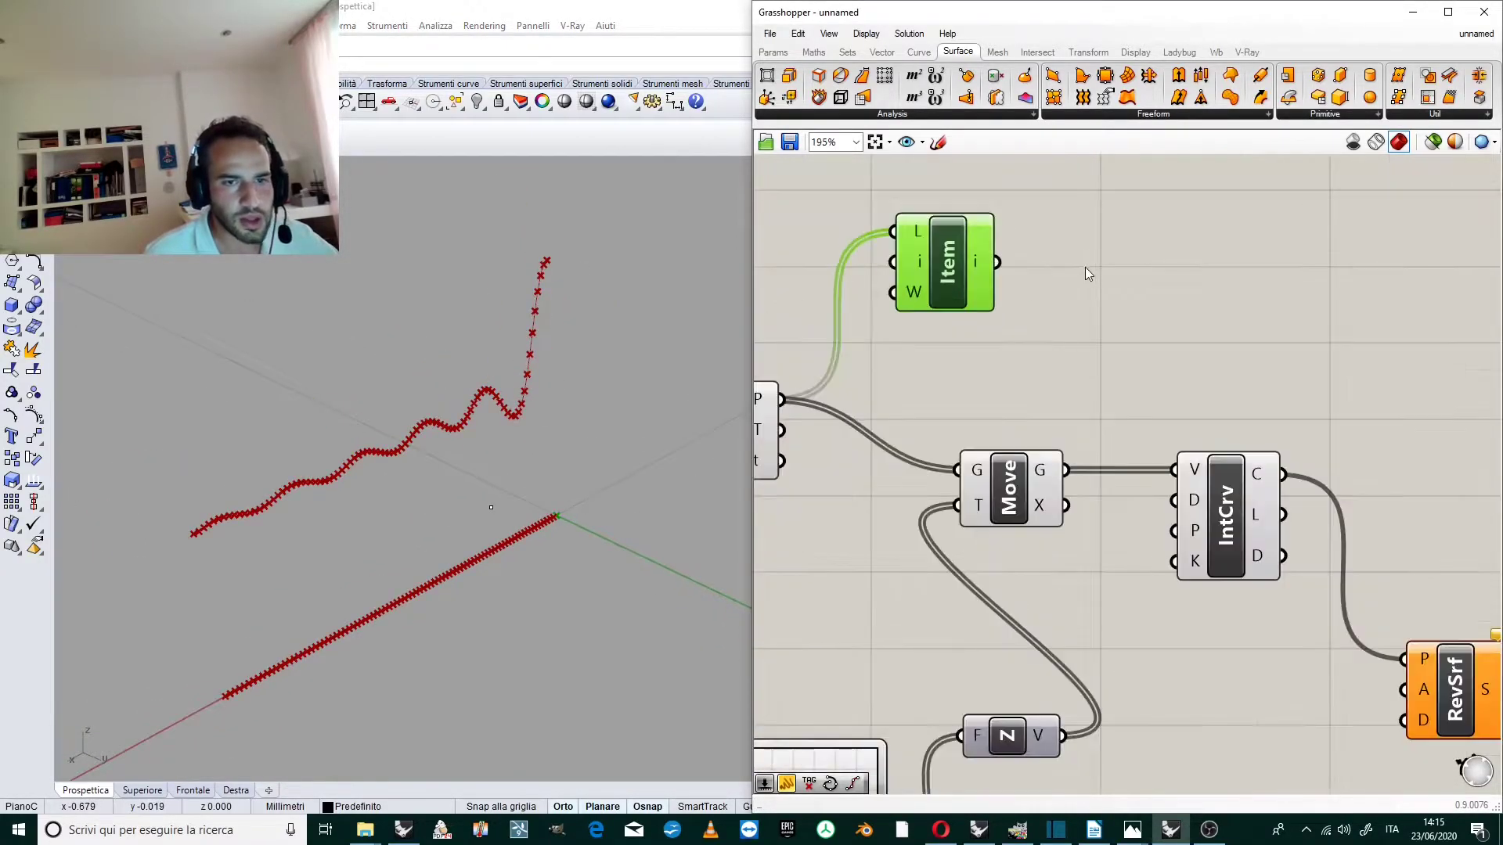
# Add a Move component and feed the picked List Item point into its geometry input.
pyautogui.scroll(-2, 1077, 391)
pyautogui.scroll(3, 1031, 495)
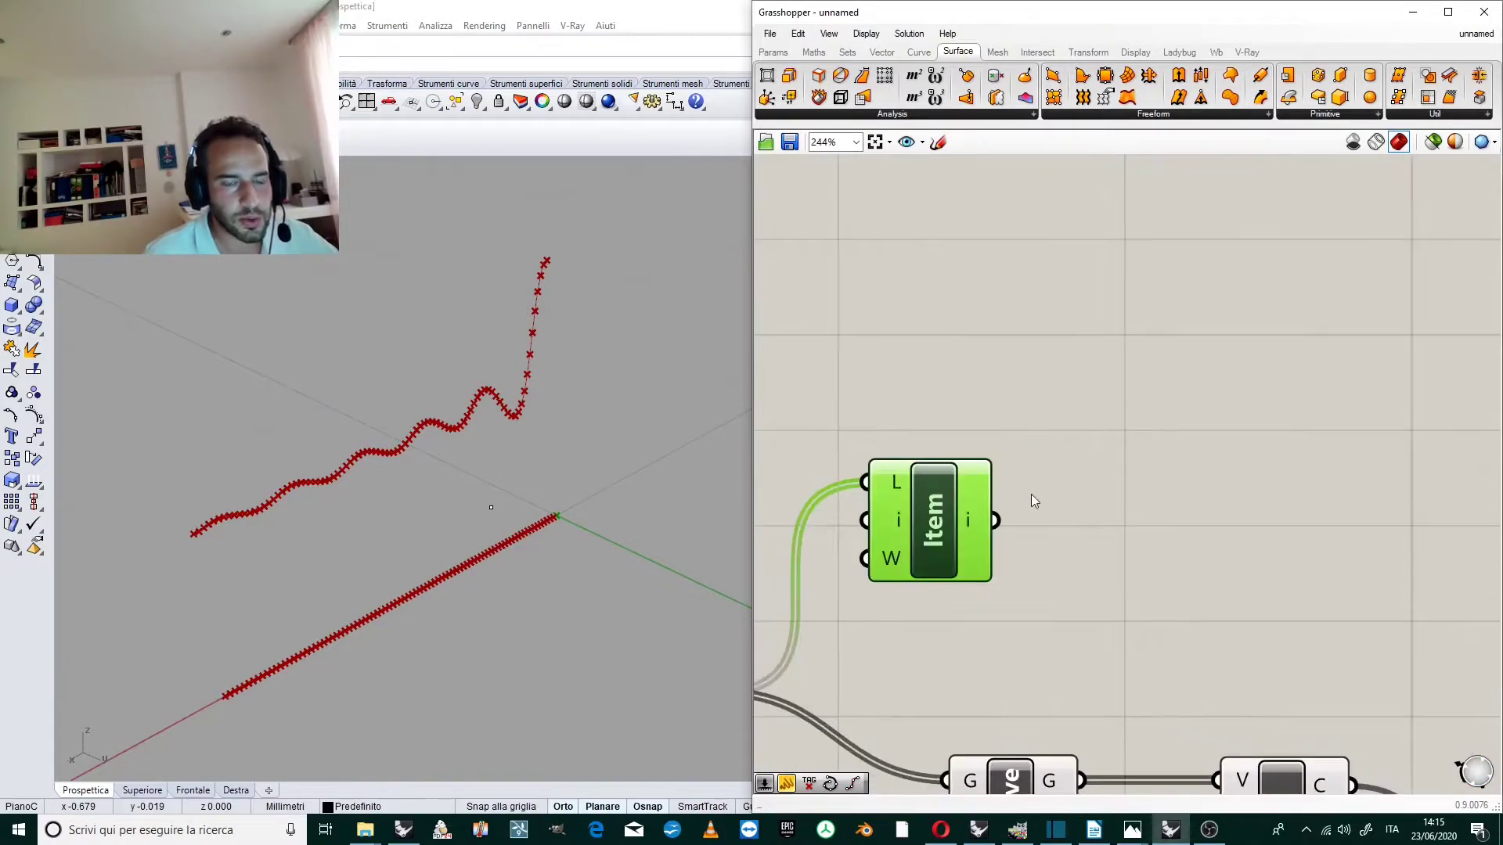
pyautogui.click(1129, 533)
pyautogui.doubleClick(1130, 538)
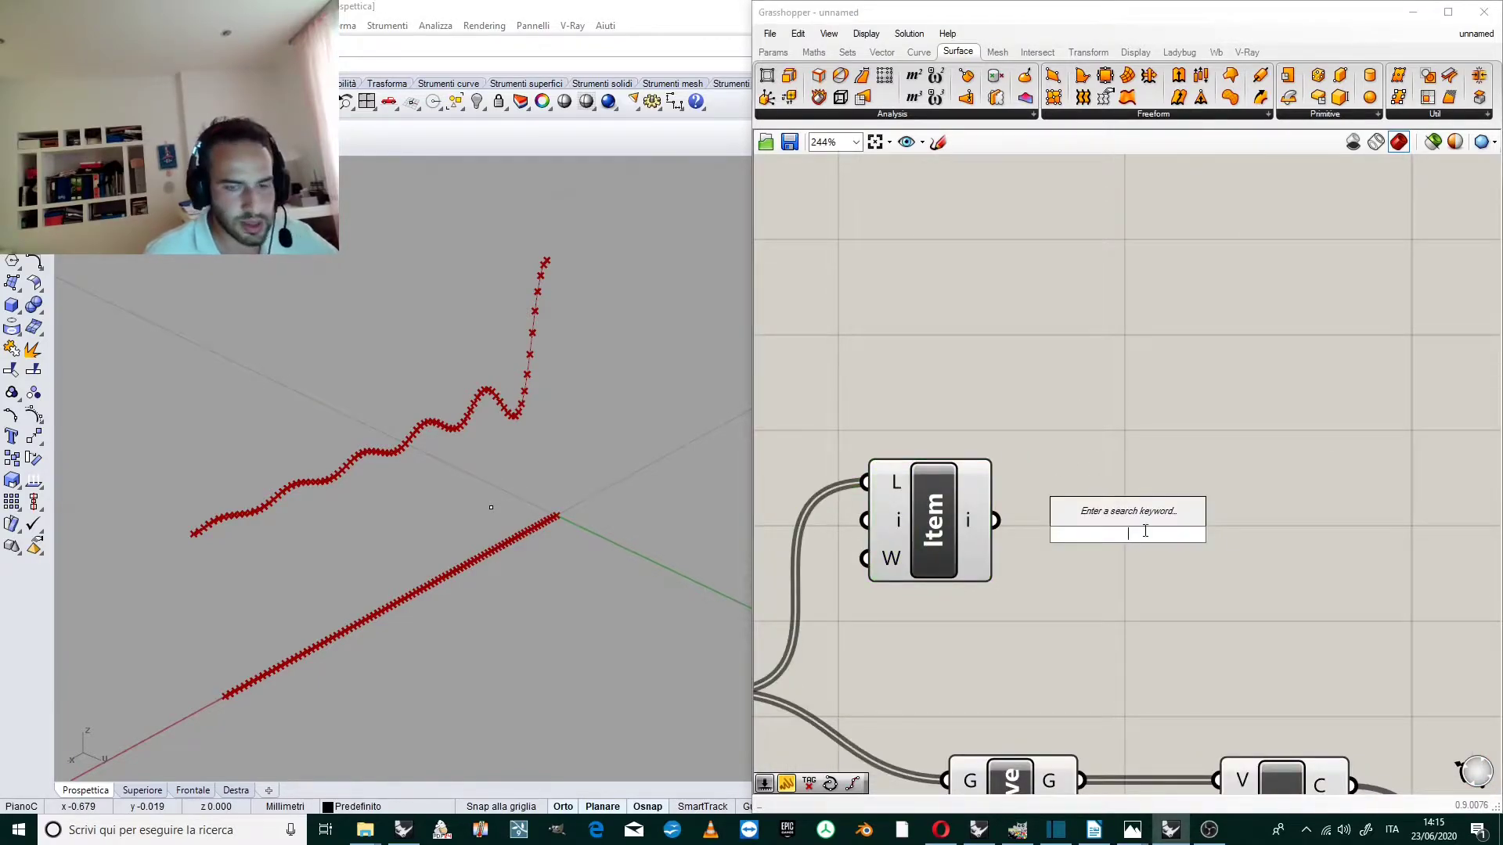
pyautogui.write('move')
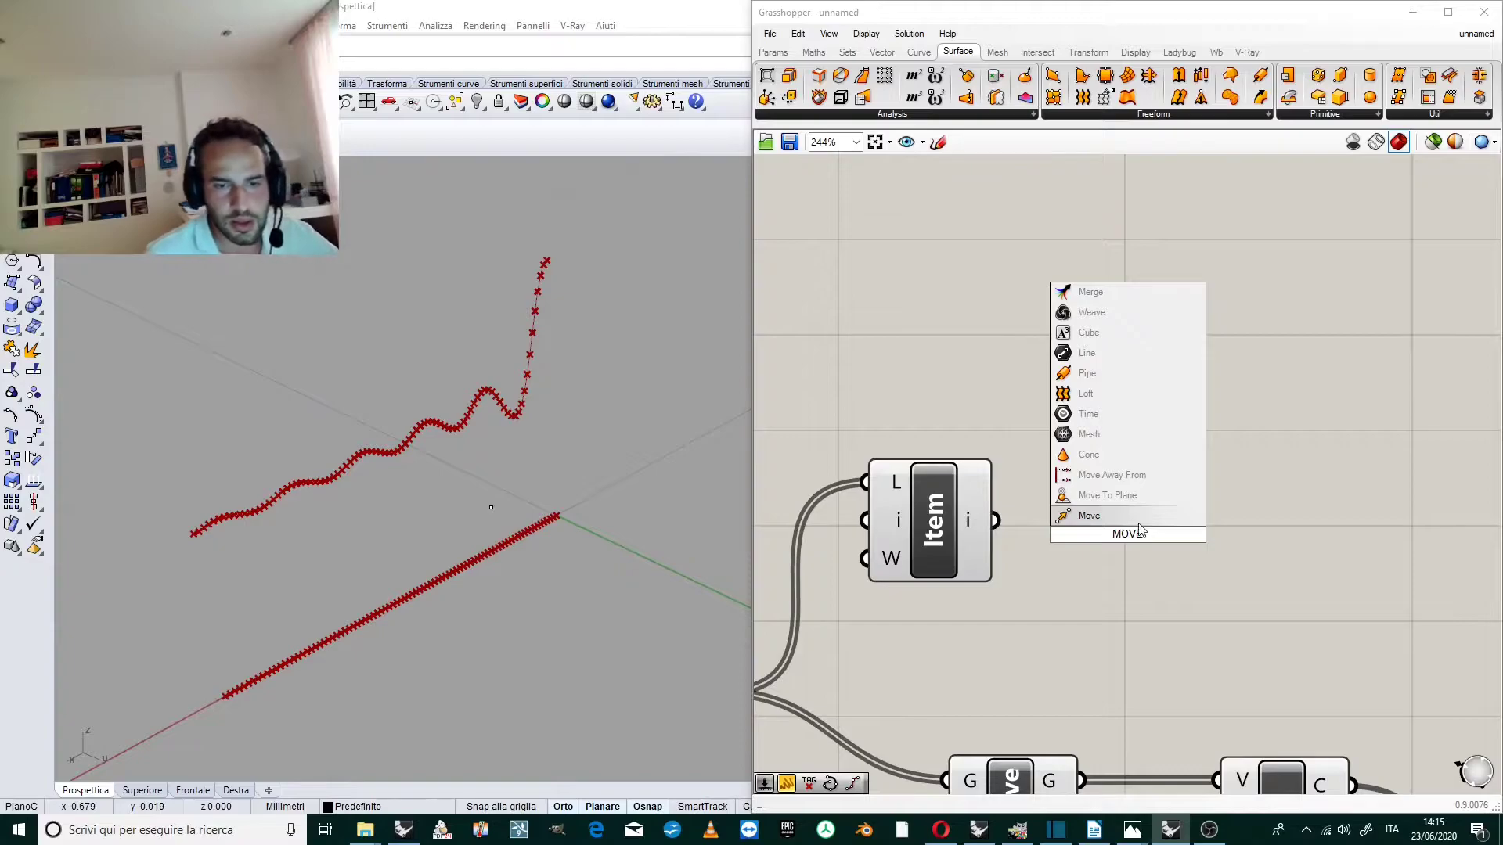
pyautogui.press('Return')
pyautogui.moveTo(997, 519); pyautogui.dragTo(1235, 494)
pyautogui.click(1164, 342)
pyautogui.scroll(-1, 1159, 490)
pyautogui.click(1175, 503)
# Add a Unit Z vector as Move's translation, lifting the point high above the profile.
pyautogui.doubleClick(1125, 559)
pyautogui.write('z')
pyautogui.click(1113, 547)
pyautogui.click(1201, 394)
pyautogui.scroll(1, 1176, 554)
pyautogui.moveTo(1084, 584); pyautogui.dragTo(1114, 619)
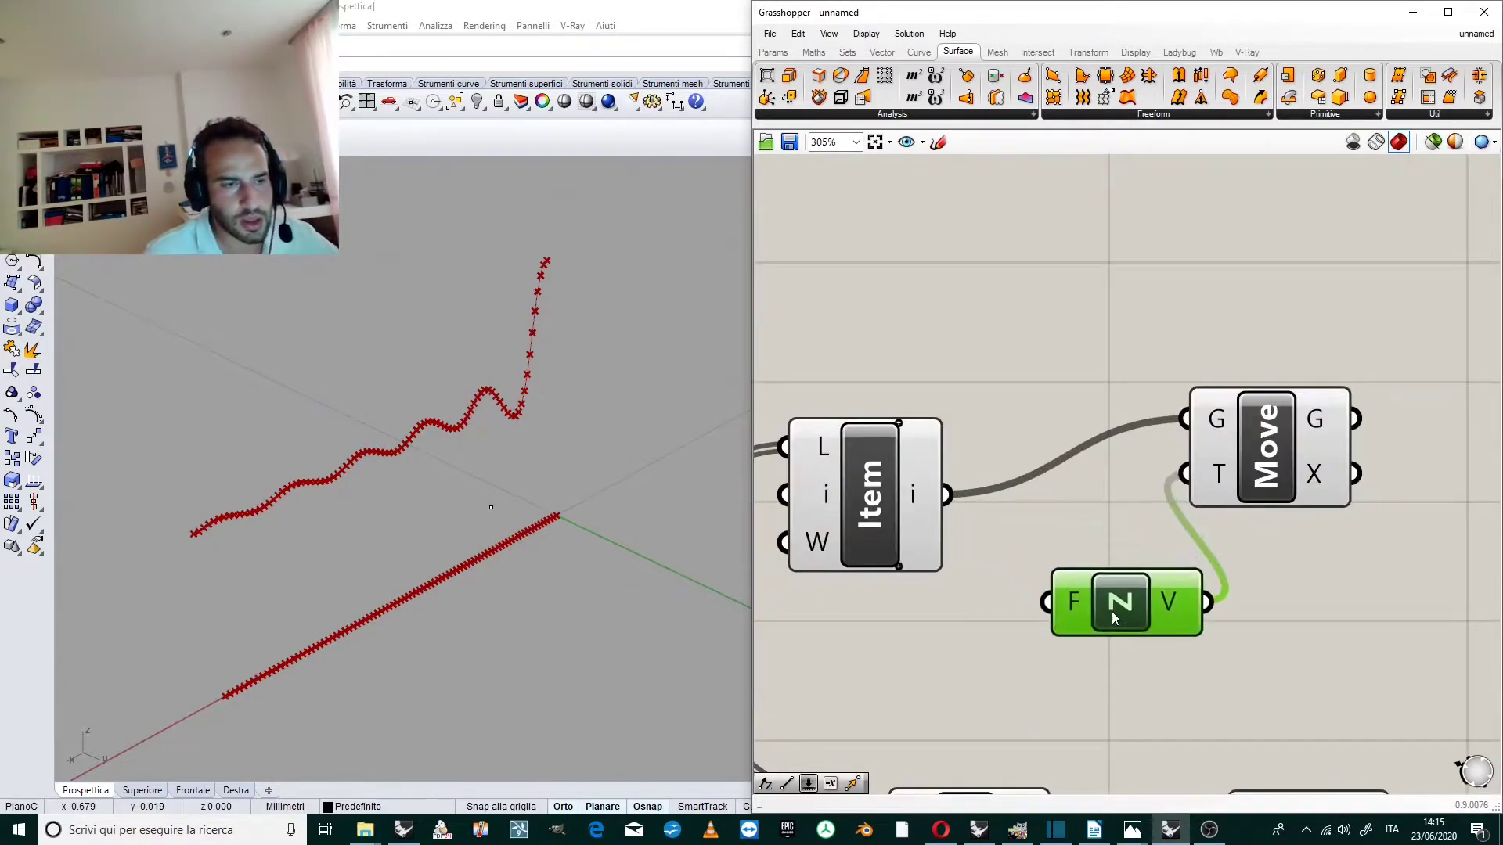
pyautogui.scroll(-2, 1117, 438)
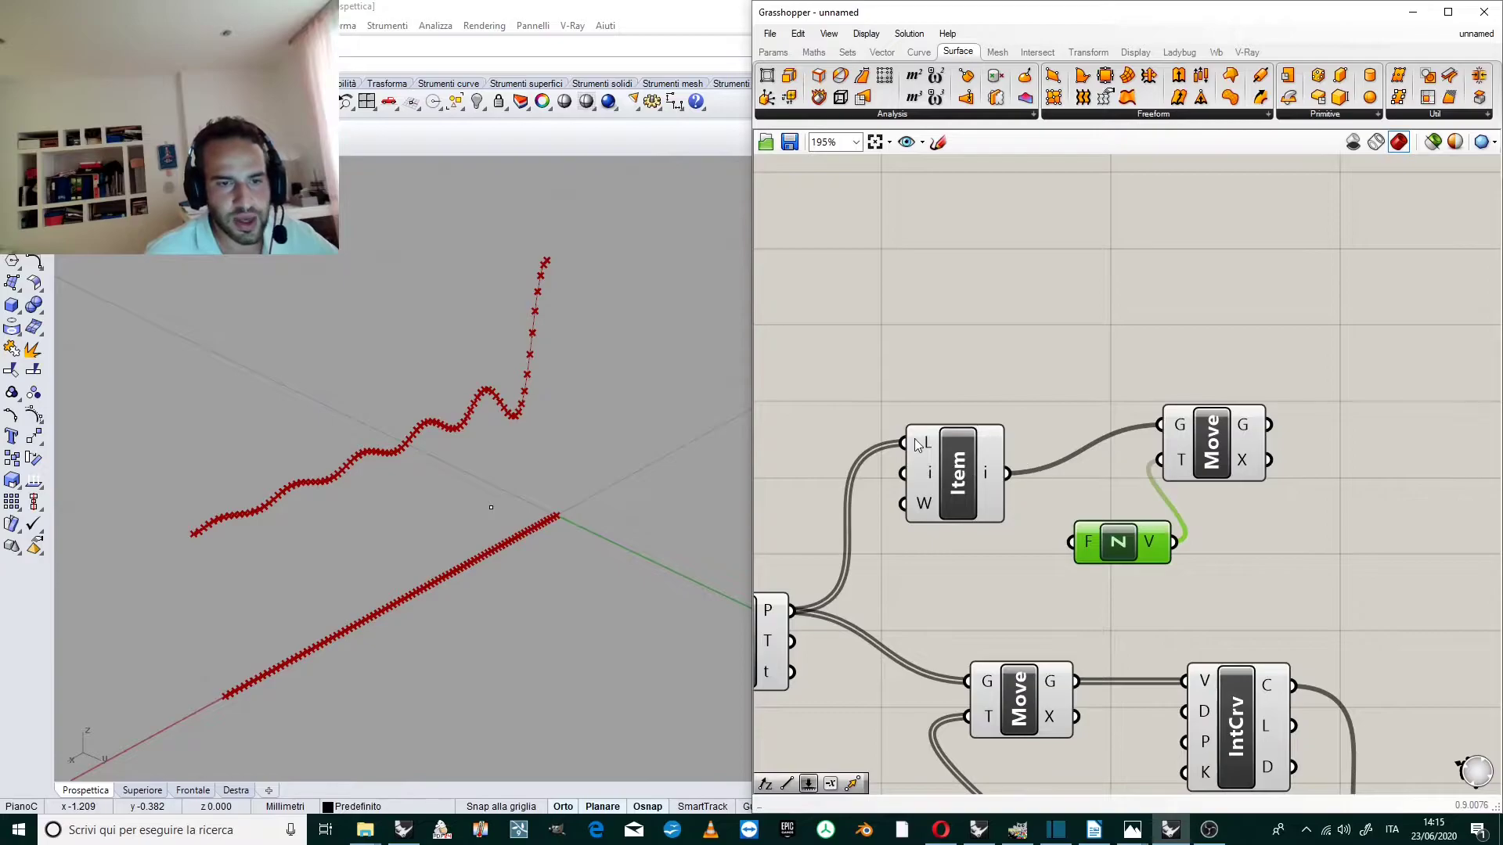
pyautogui.moveTo(1301, 406); pyautogui.dragTo(1154, 430, button='right')
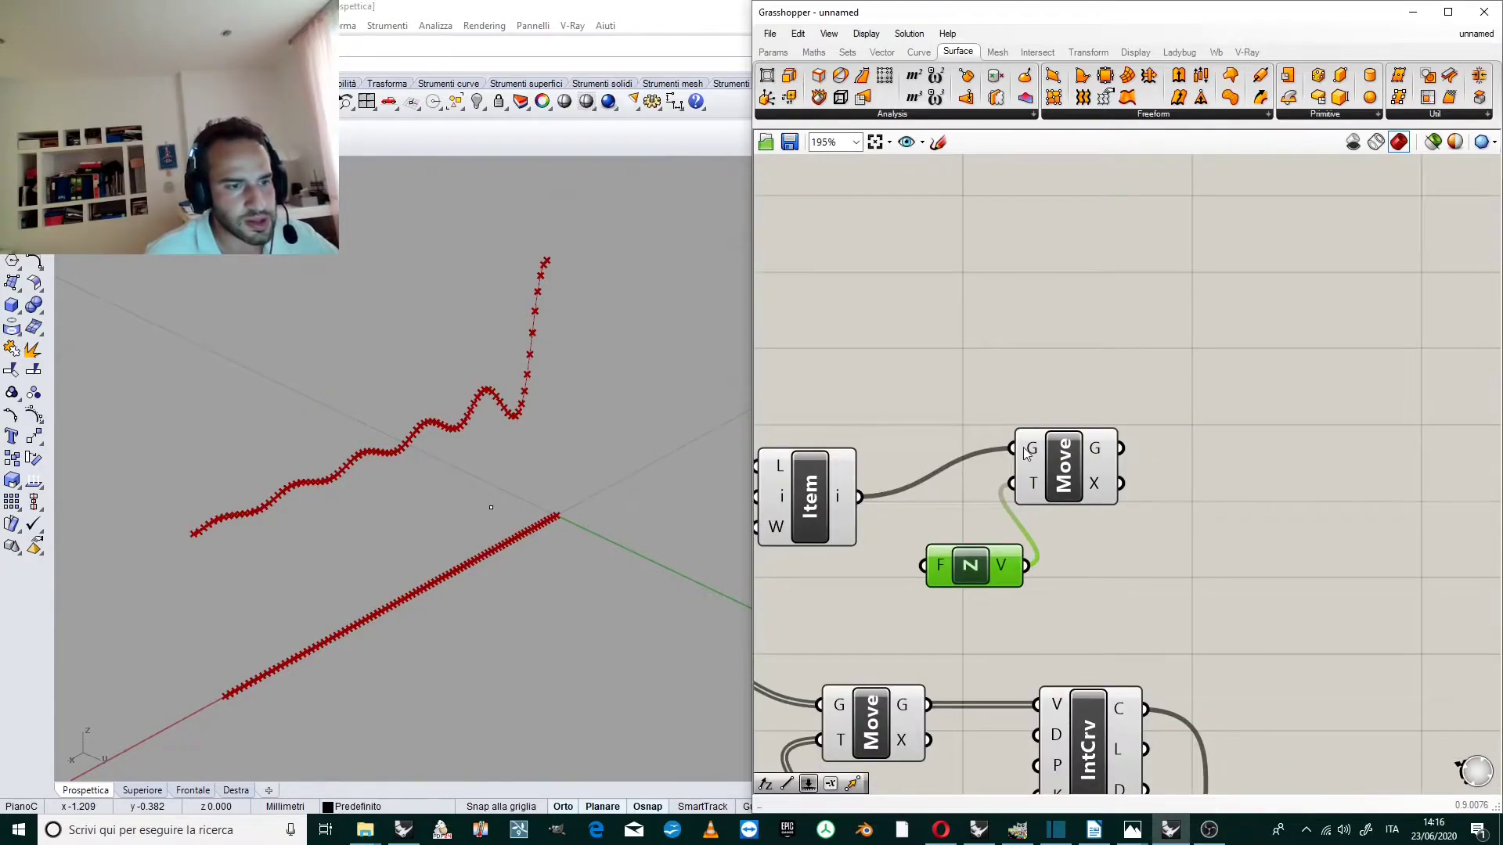
pyautogui.click(1095, 407)
pyautogui.click(1066, 477)
pyautogui.scroll(-3, 551, 435)
pyautogui.scroll(3, 551, 440)
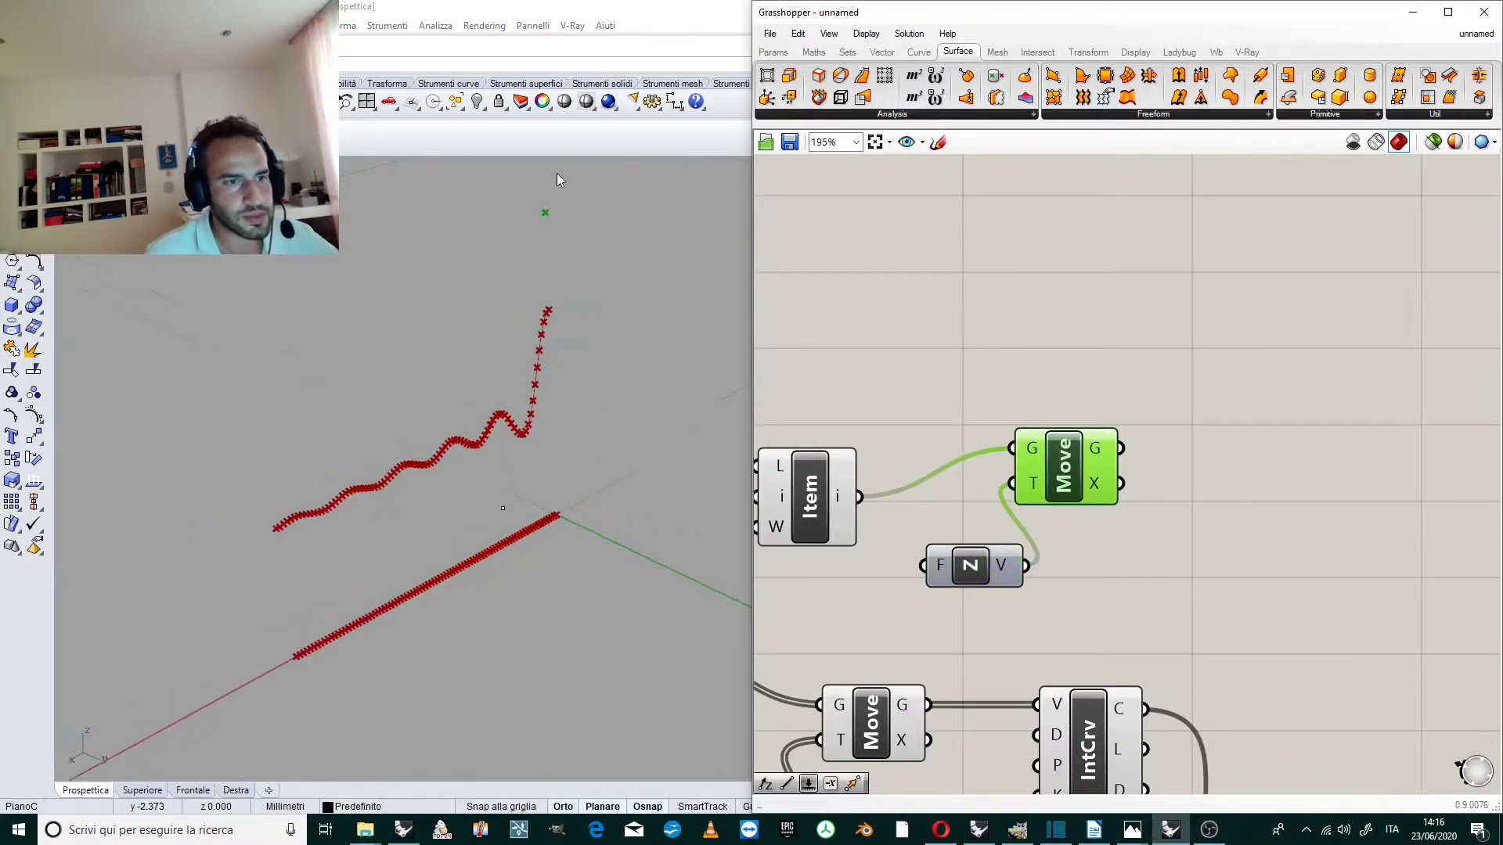
pyautogui.click(1136, 363)
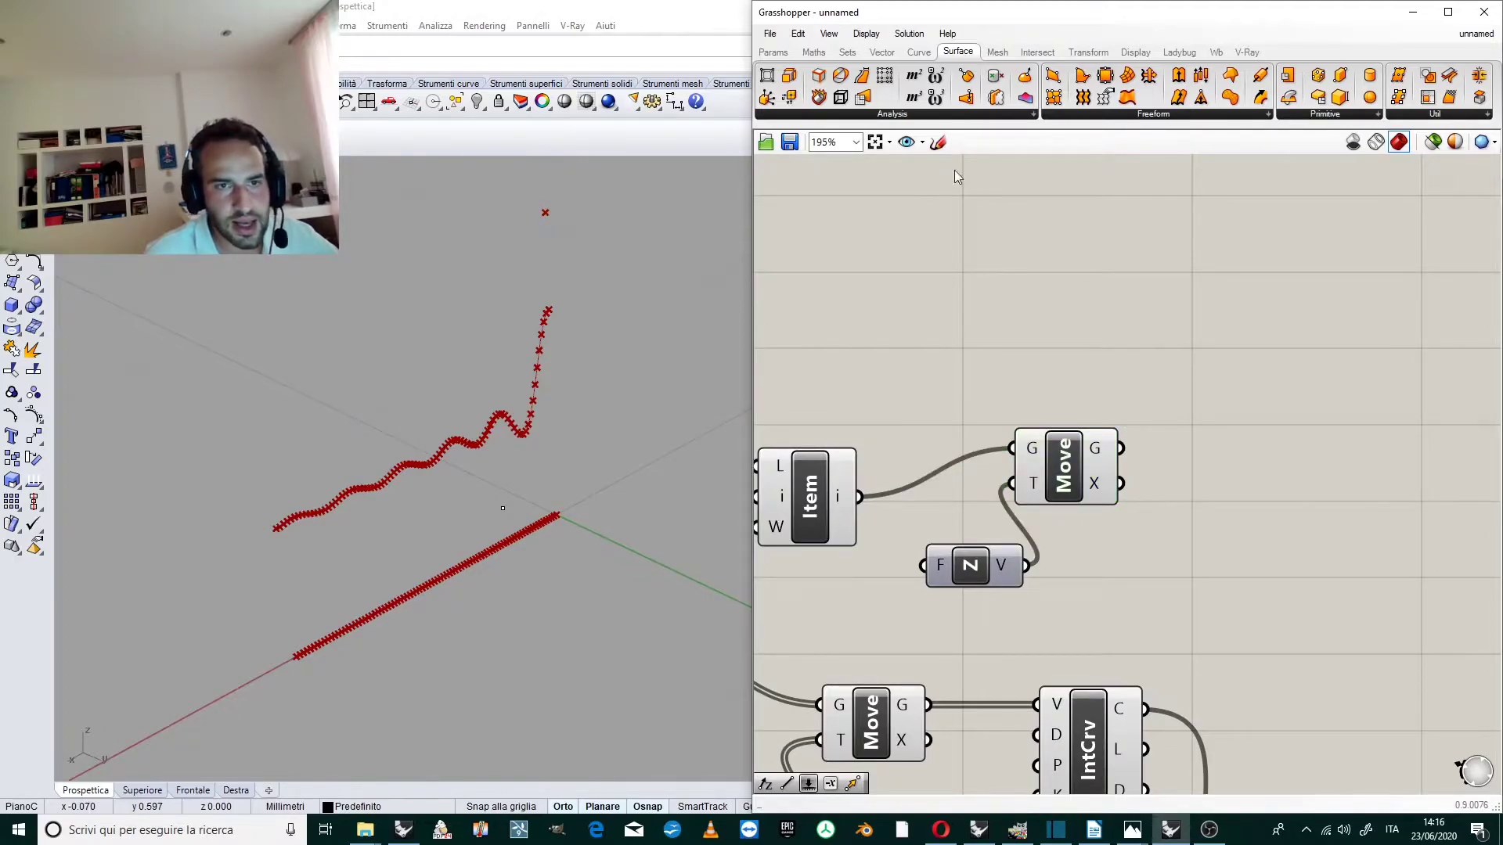
# Place a Line from the picked point to its lifted copy.
pyautogui.click(929, 51)
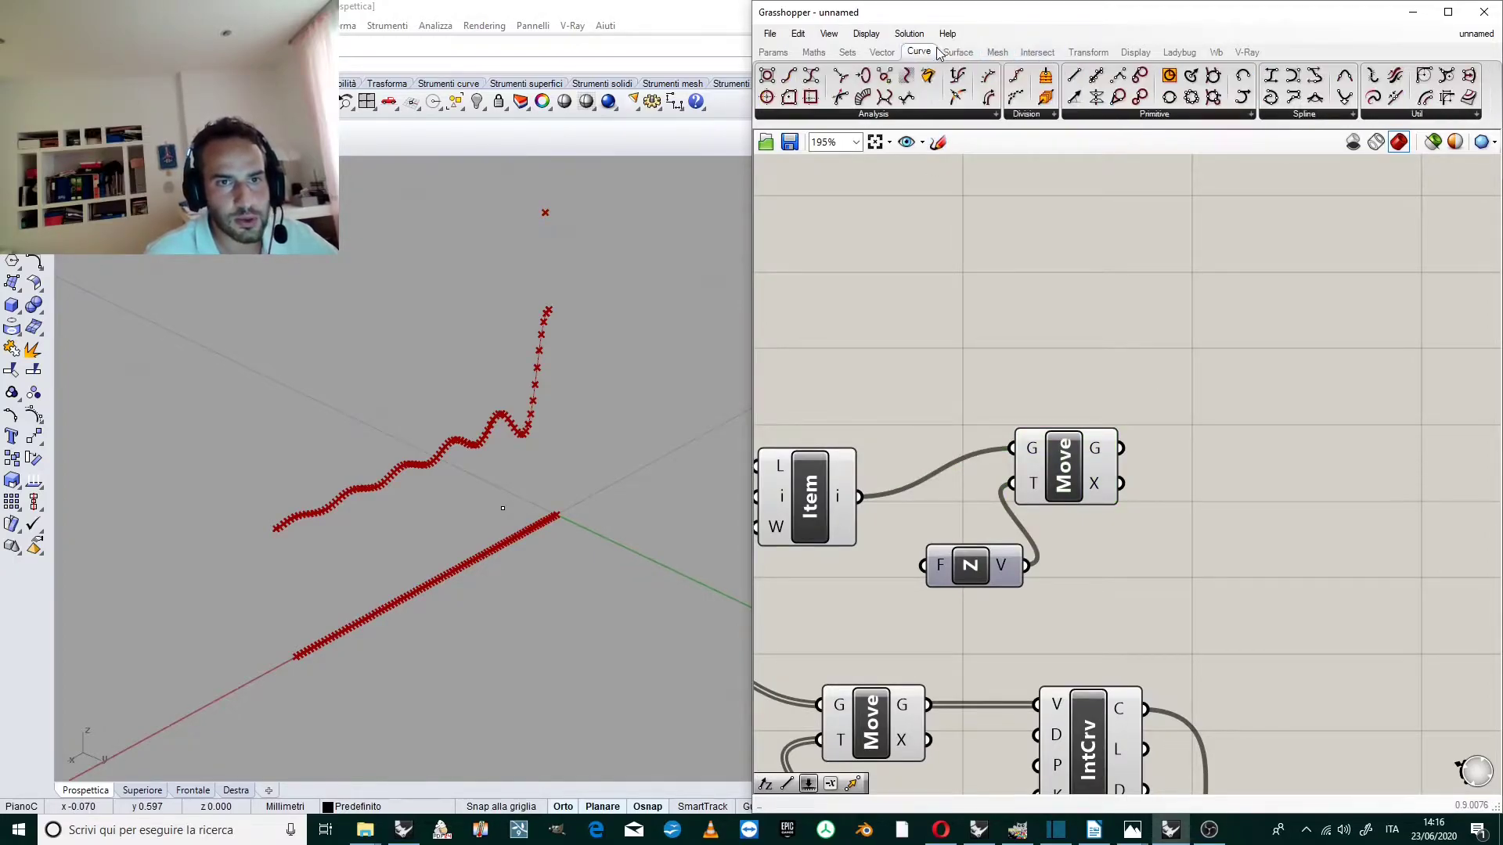
pyautogui.click(1099, 112)
pyautogui.moveTo(1096, 146); pyautogui.dragTo(1211, 411)
pyautogui.moveTo(860, 497); pyautogui.dragTo(1160, 394)
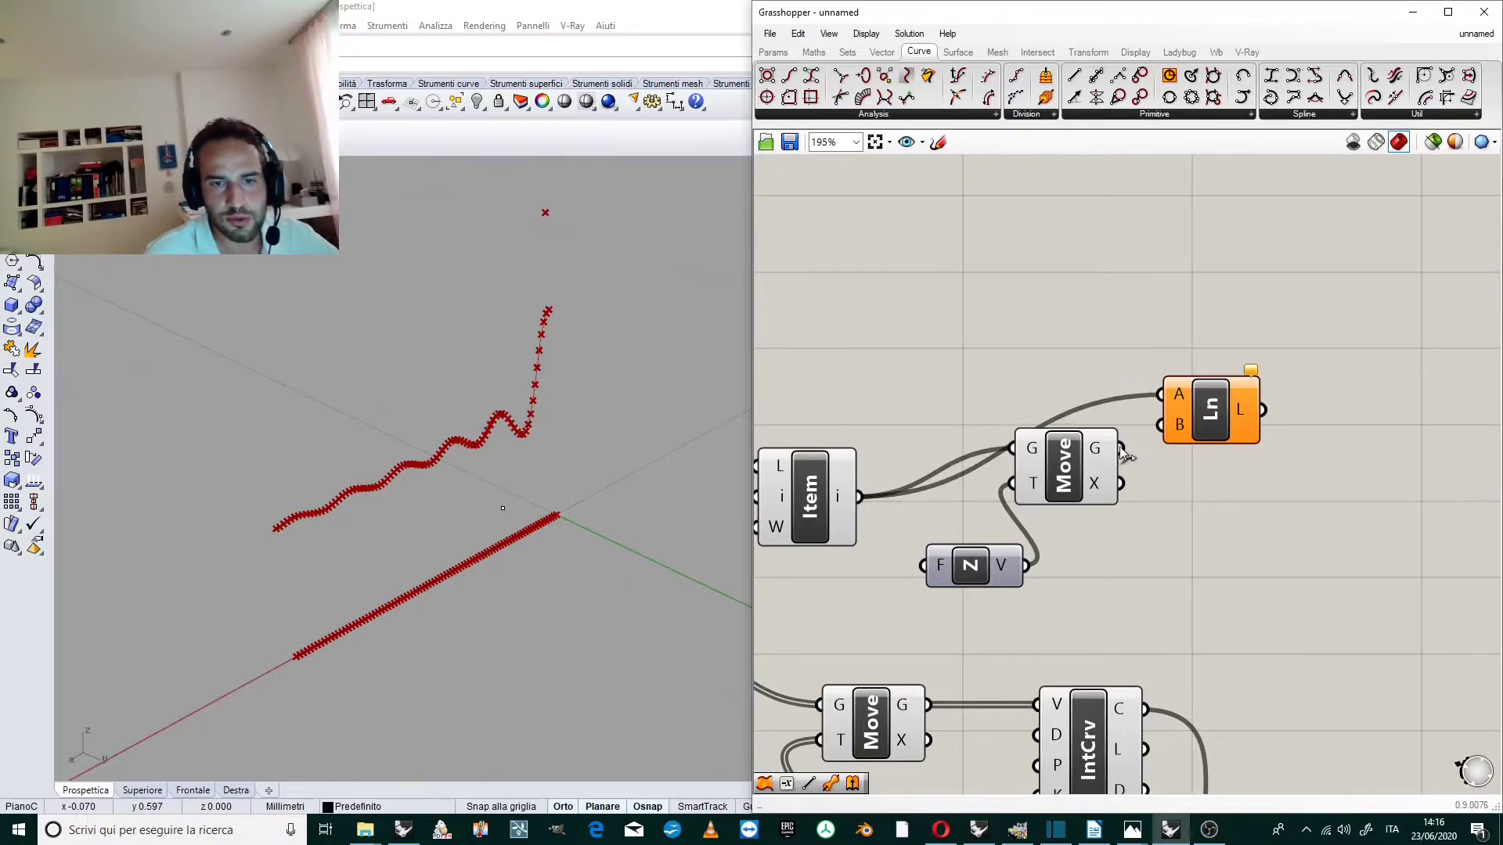
pyautogui.moveTo(1122, 448); pyautogui.dragTo(1162, 426)
pyautogui.scroll(-2, 899, 258)
pyautogui.moveTo(1100, 357); pyautogui.dragTo(1126, 384)
pyautogui.scroll(1, 1148, 622)
# Use the vertical line as RevSrf's axis, revolving the wavy profile into a rippled spike.
pyautogui.moveTo(1173, 683); pyautogui.dragTo(1293, 554)
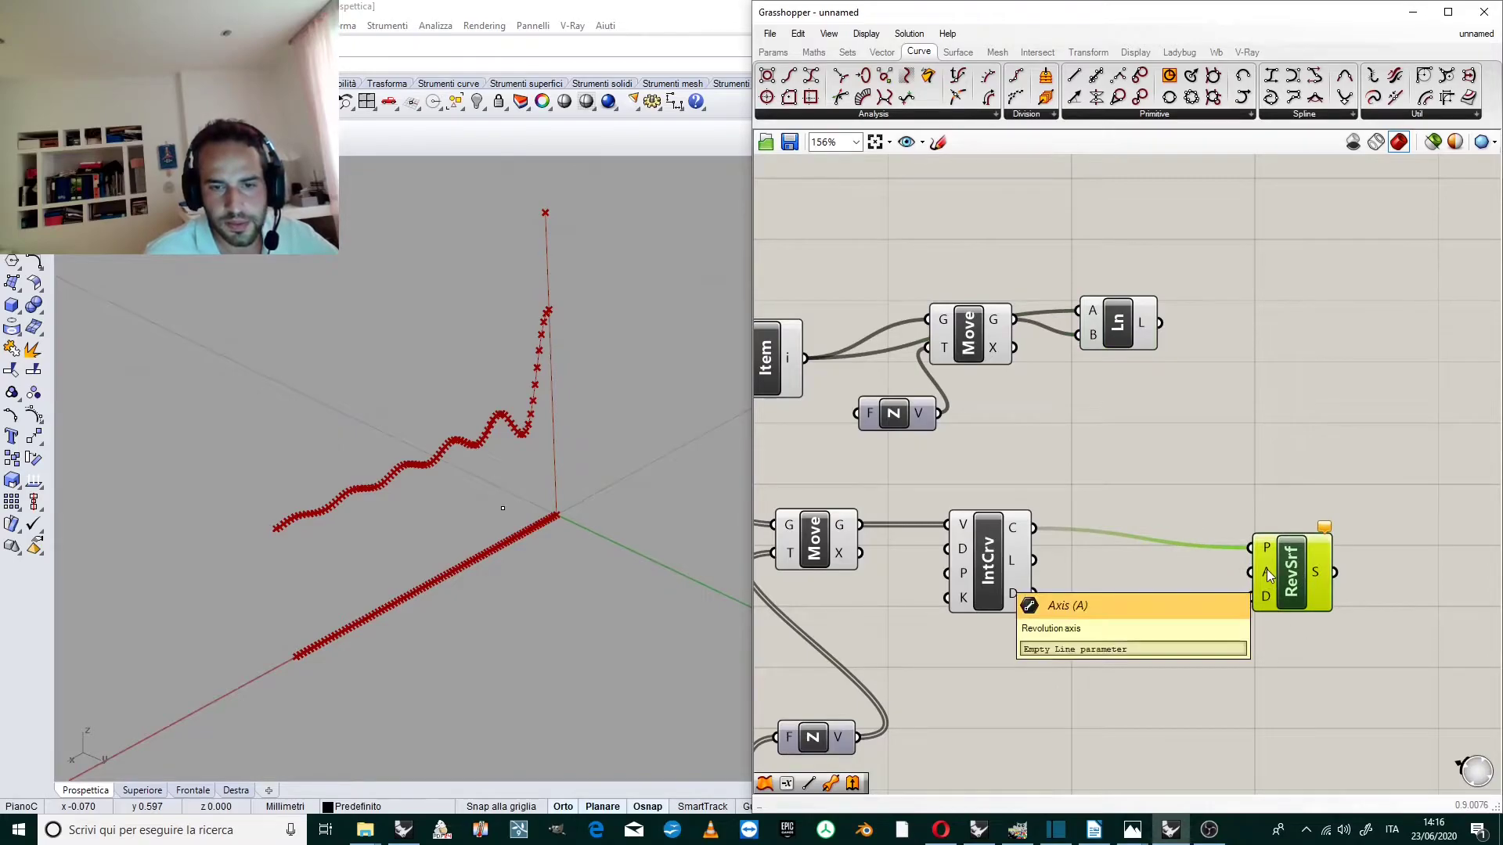
pyautogui.moveTo(1160, 322); pyautogui.dragTo(1251, 572)
pyautogui.click(1261, 379)
pyautogui.scroll(4, 552, 332)
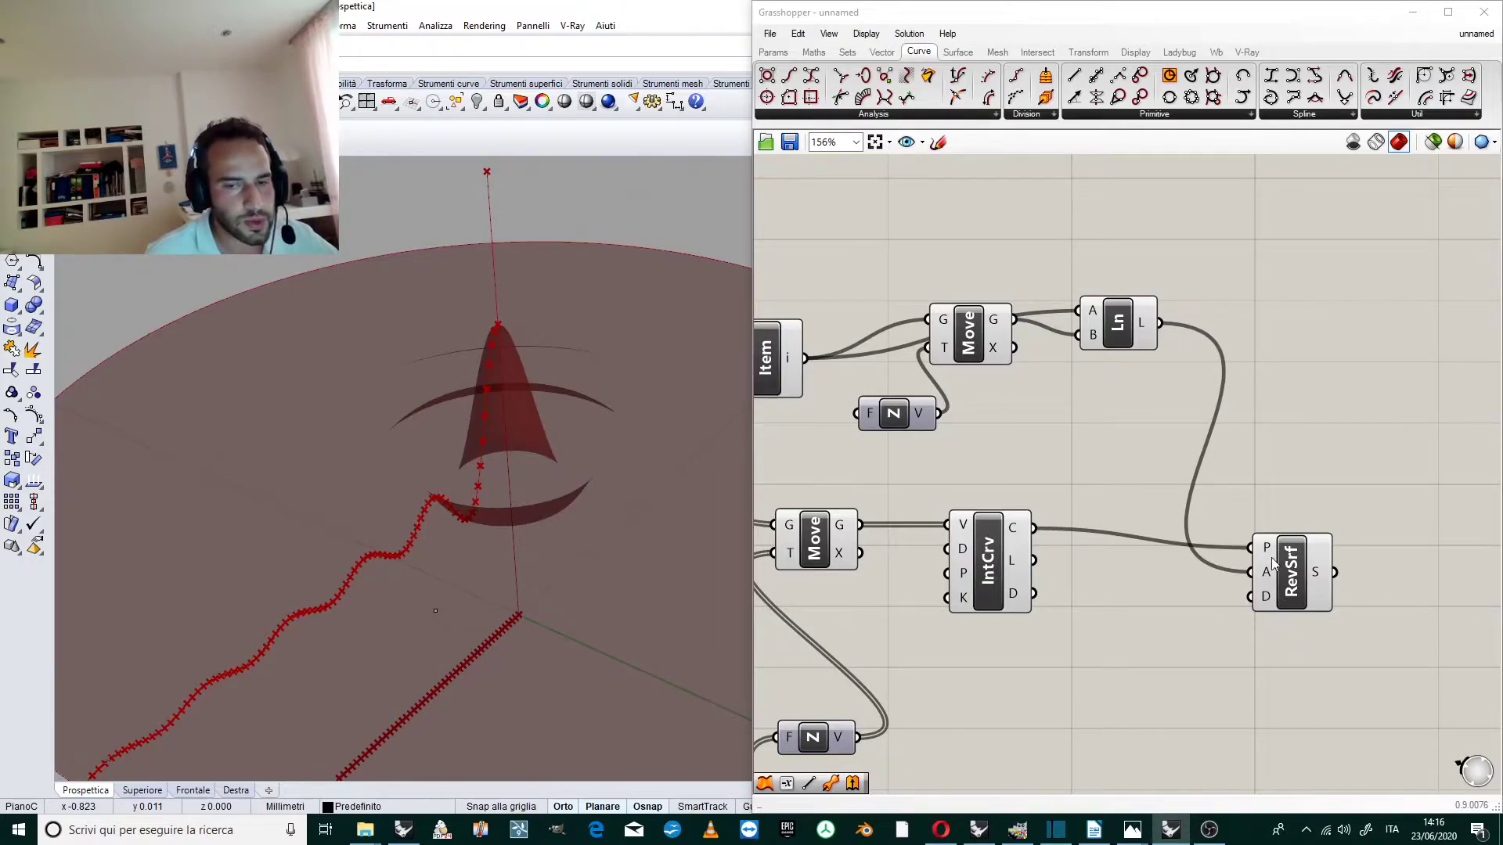
pyautogui.moveTo(1311, 559); pyautogui.dragTo(1371, 577)
pyautogui.scroll(-3, 1283, 552)
pyautogui.scroll(3, 1280, 552)
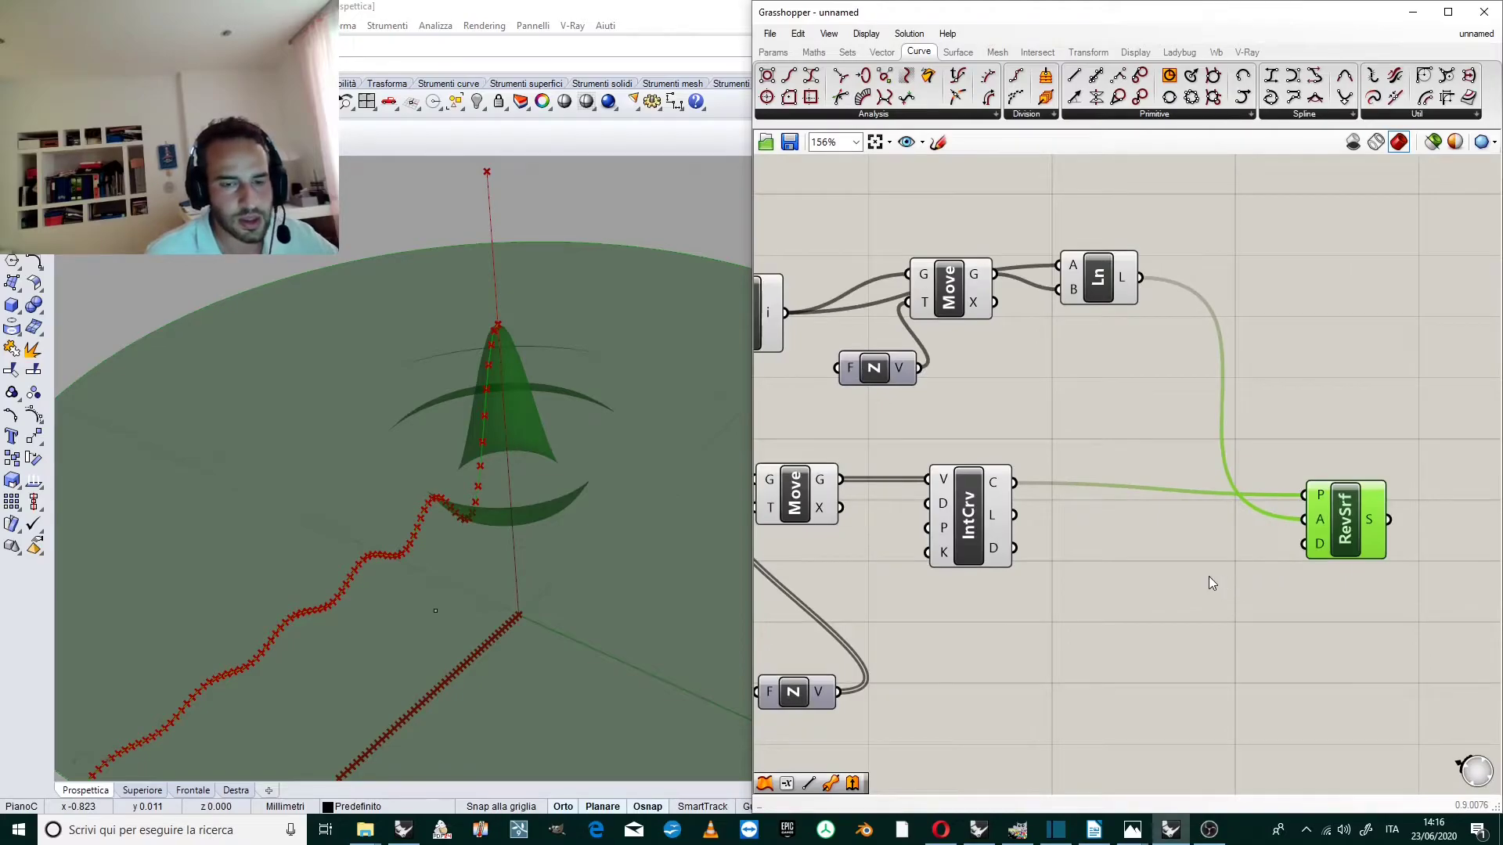
# Add a Radians component feeding RevSrf's angle input.
pyautogui.doubleClick(1206, 577)
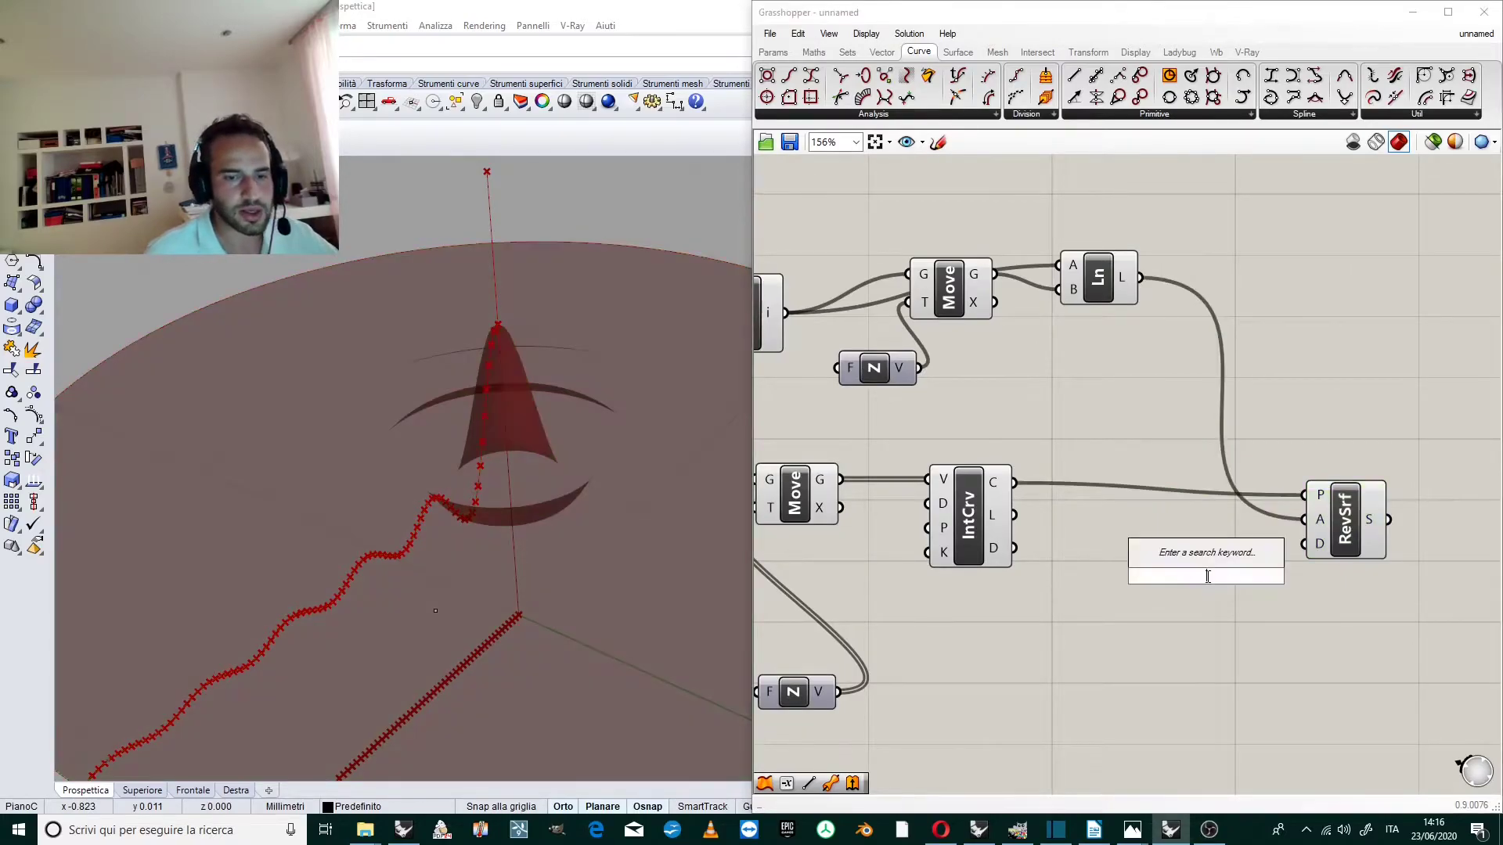
pyautogui.write('RAD')
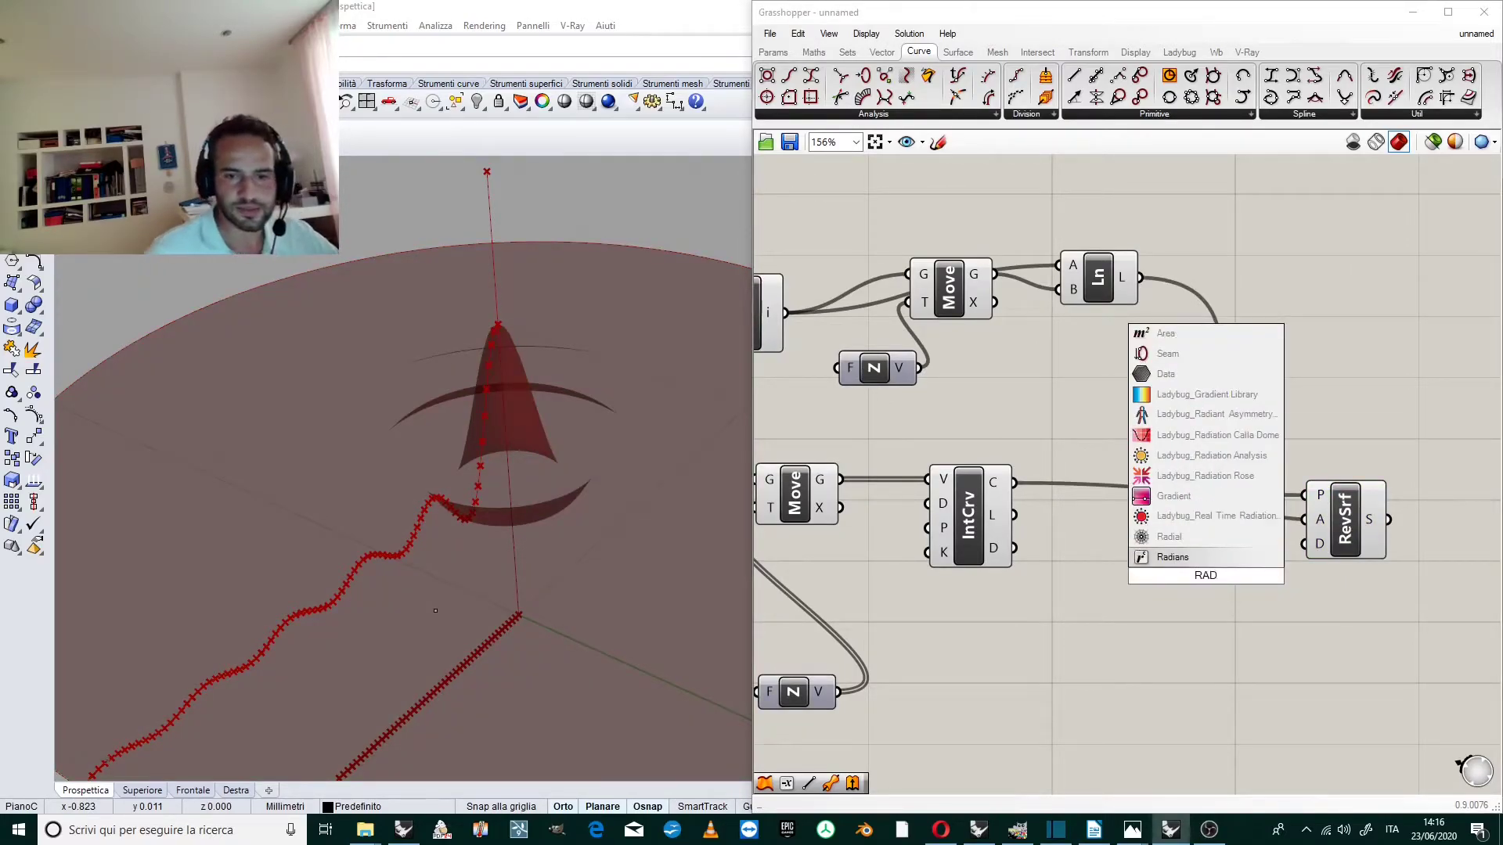
pyautogui.click(1174, 559)
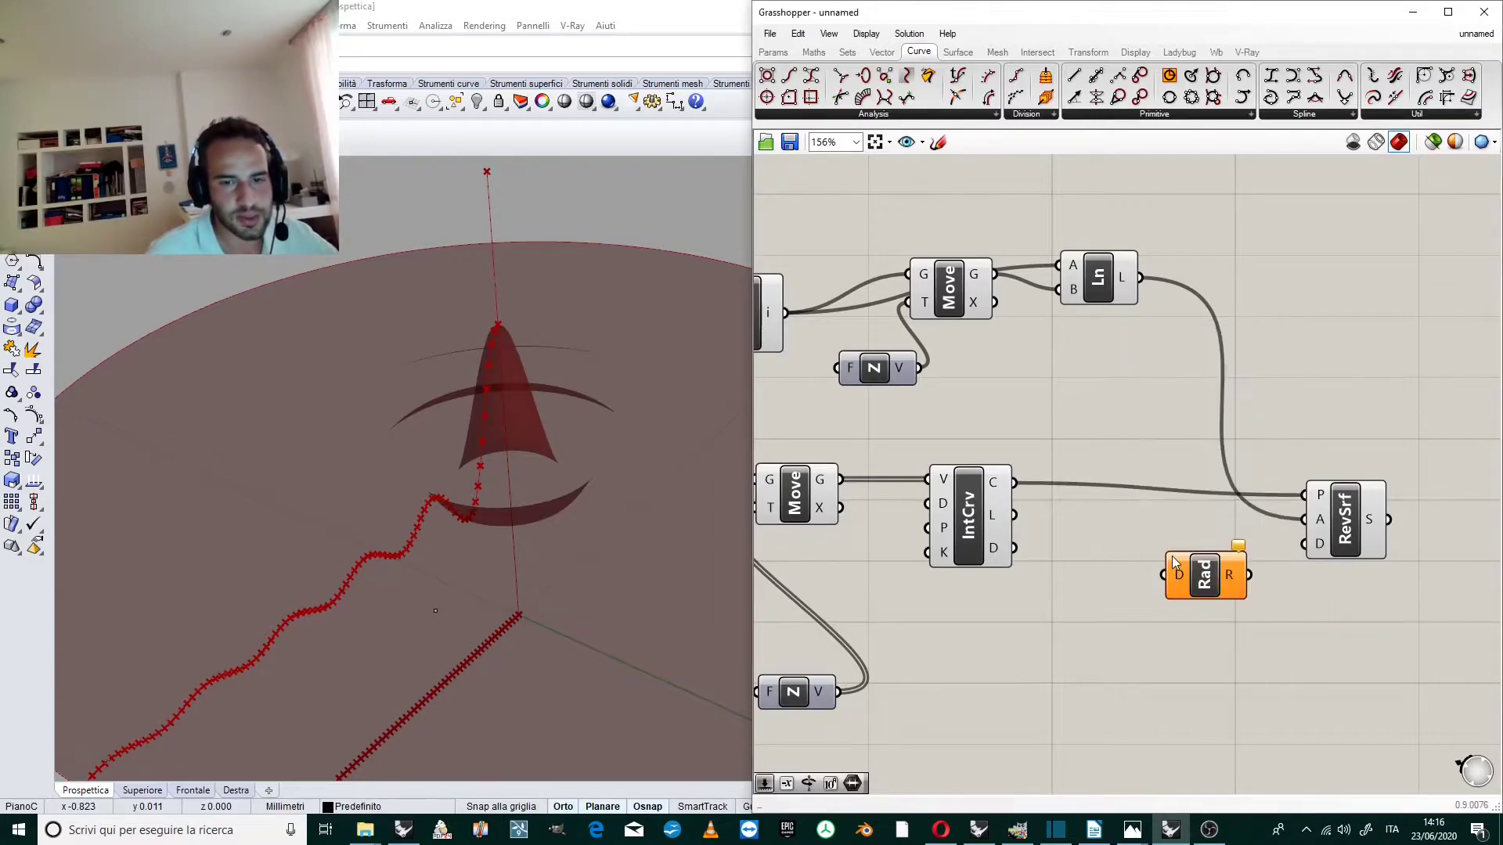
pyautogui.moveTo(1248, 575); pyautogui.dragTo(1313, 554)
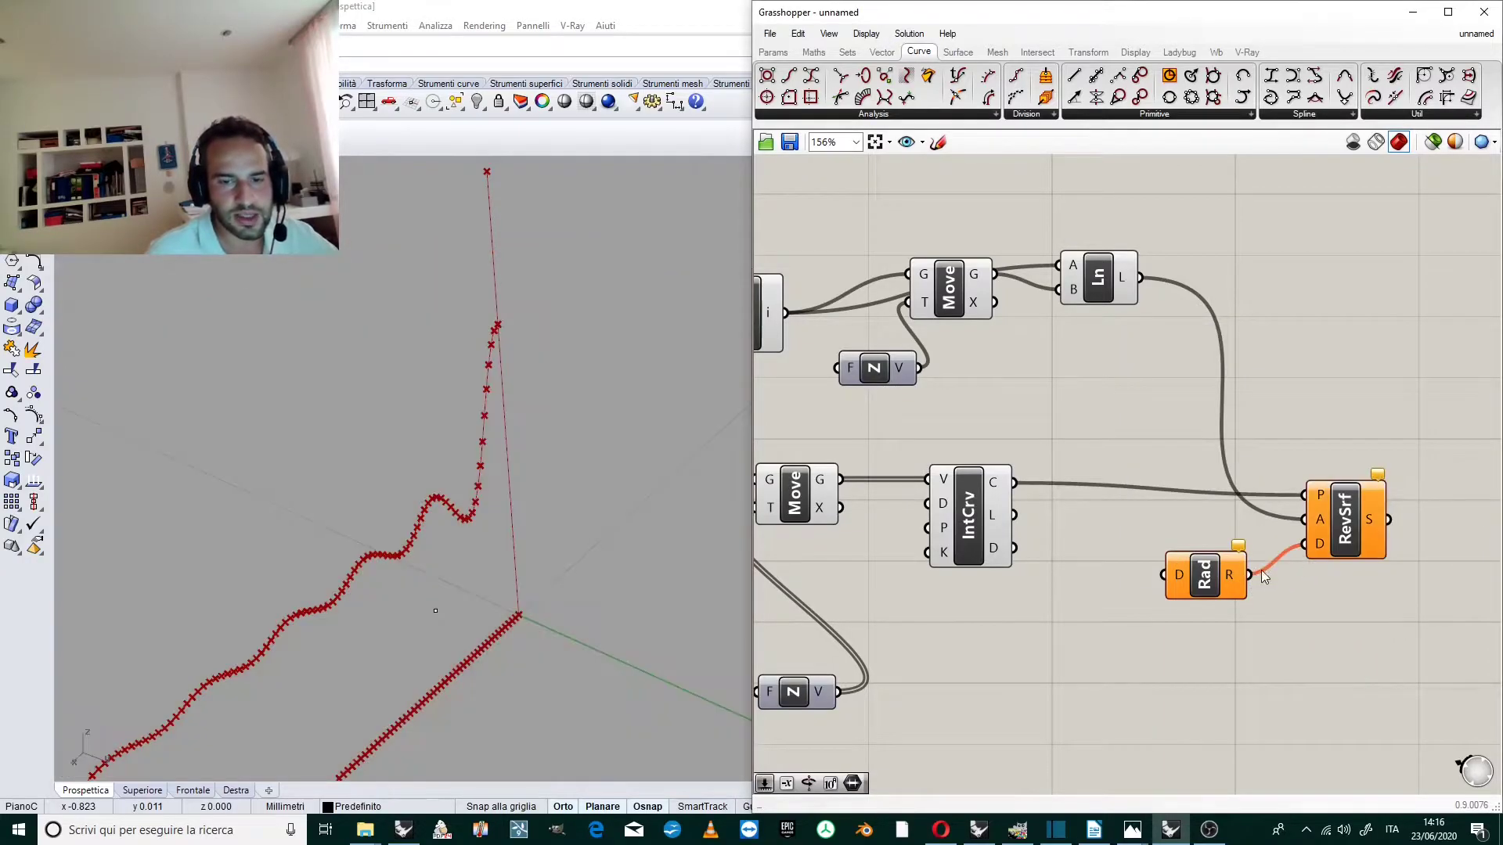
pyautogui.moveTo(1167, 580); pyautogui.dragTo(1198, 609)
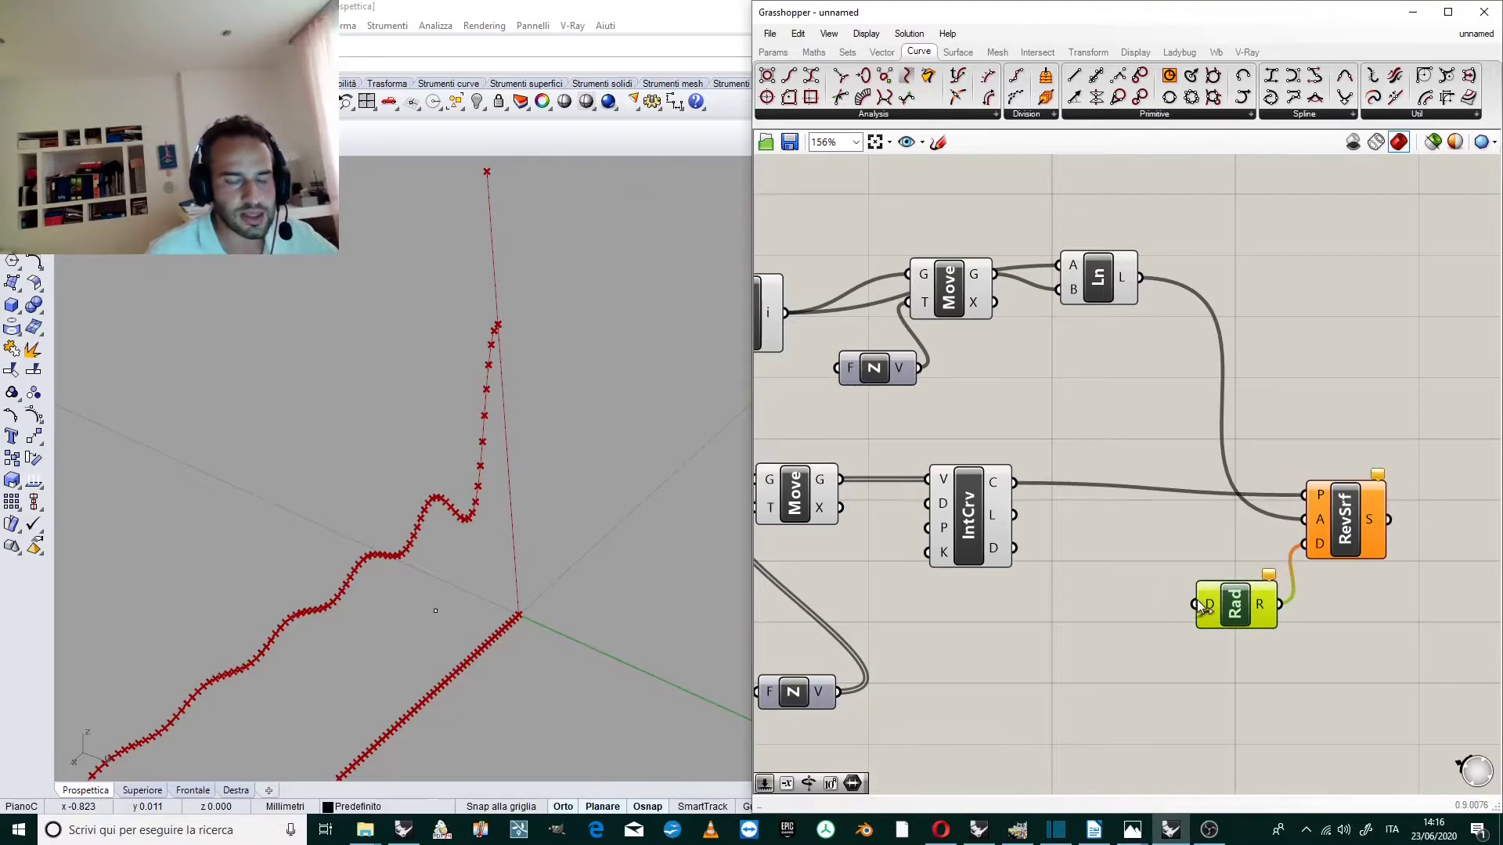
# Create a 360 number slider wired into Radians, giving a full circular ripple surface.
pyautogui.doubleClick(1125, 654)
pyautogui.write('3')
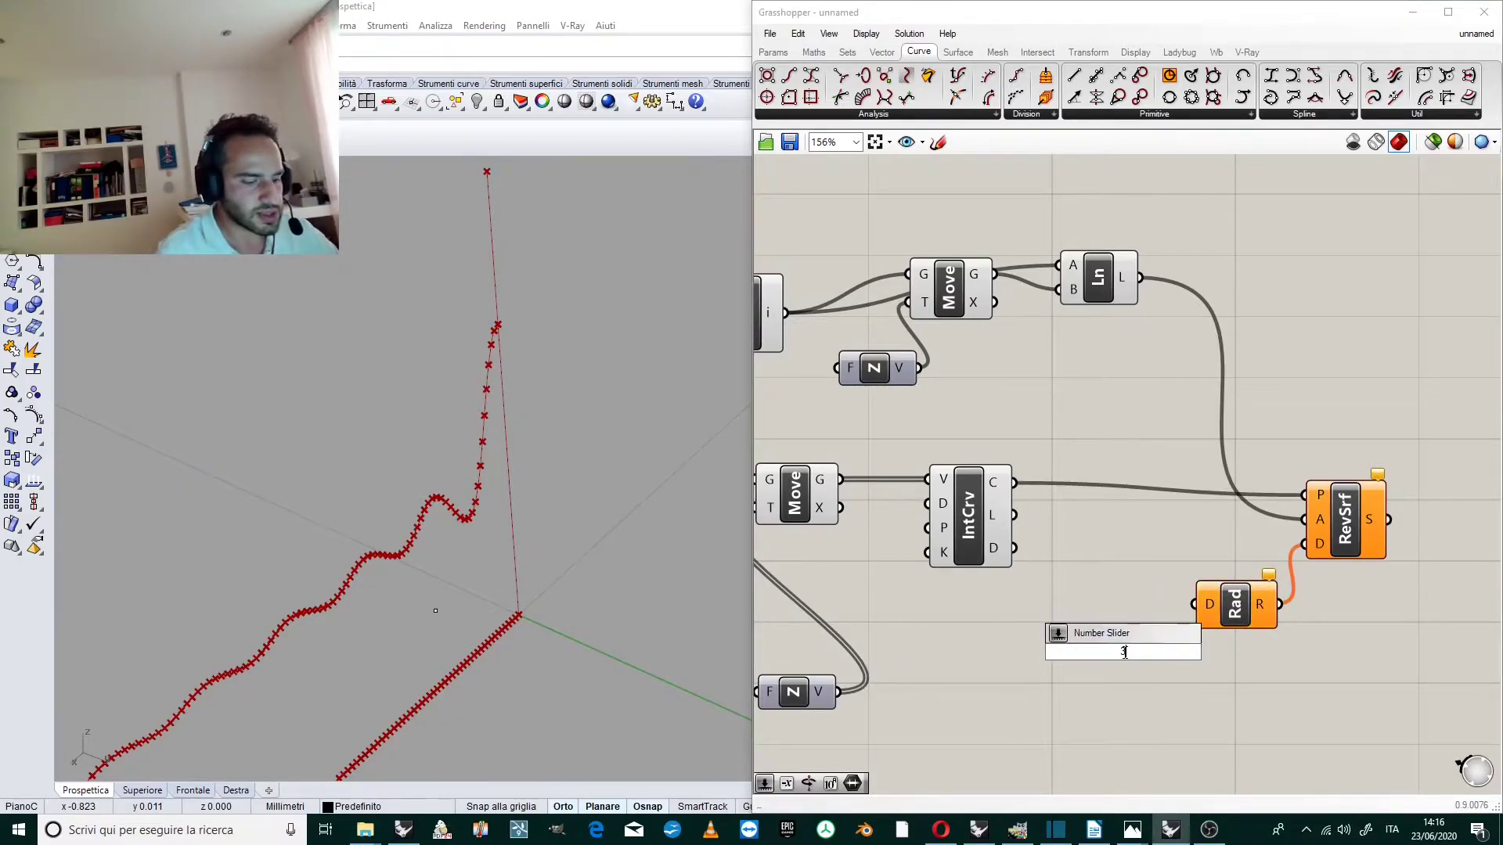
pyautogui.write('60')
pyautogui.press('Return')
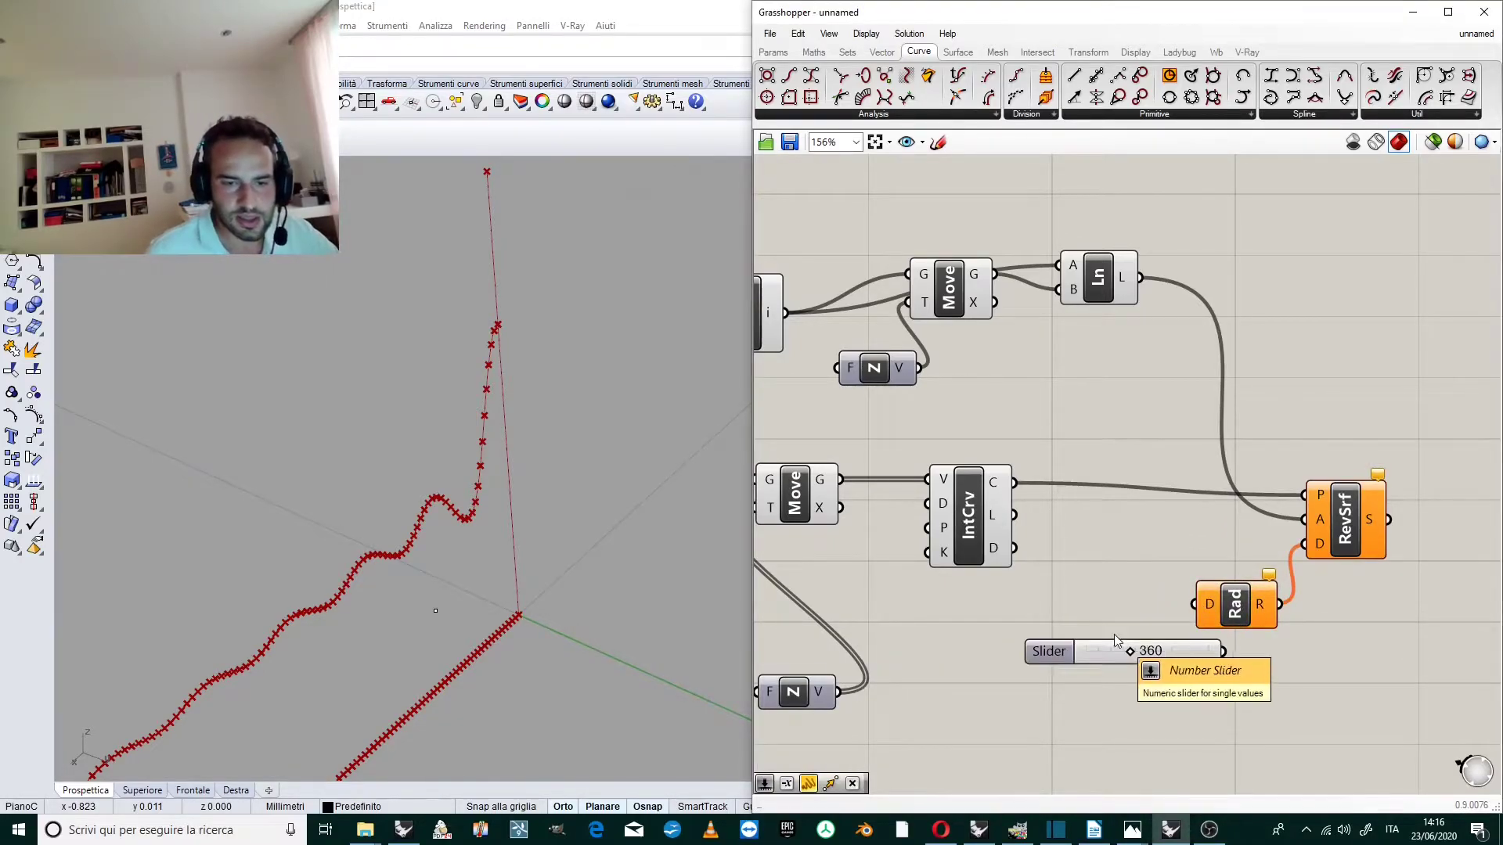
pyautogui.click(1121, 644)
pyautogui.moveTo(1129, 643); pyautogui.dragTo(1193, 604)
pyautogui.scroll(-2, 1143, 573)
pyautogui.moveTo(634, 483); pyautogui.dragTo(676, 412, button='right')
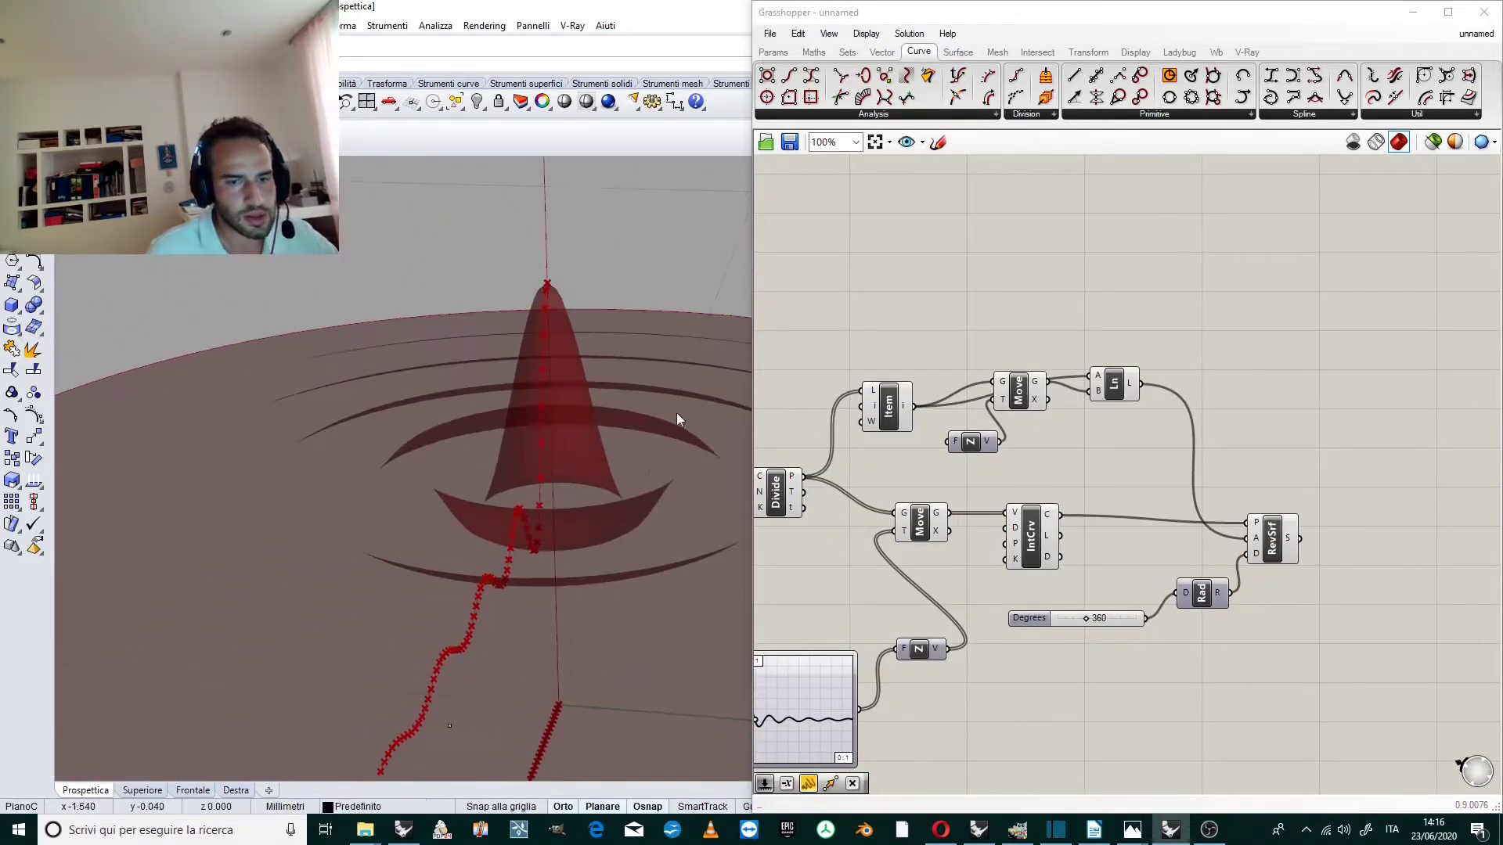
pyautogui.click(1295, 546)
pyautogui.click(1281, 545)
pyautogui.scroll(-2, 361, 499)
pyautogui.moveTo(362, 504); pyautogui.dragTo(510, 396, button='right')
pyautogui.scroll(-4, 560, 337)
pyautogui.moveTo(561, 337); pyautogui.dragTo(610, 370, button='right')
# Bake the RevSrf surface into Rhino on the Predefinito layer.
pyautogui.scroll(4, 559, 357)
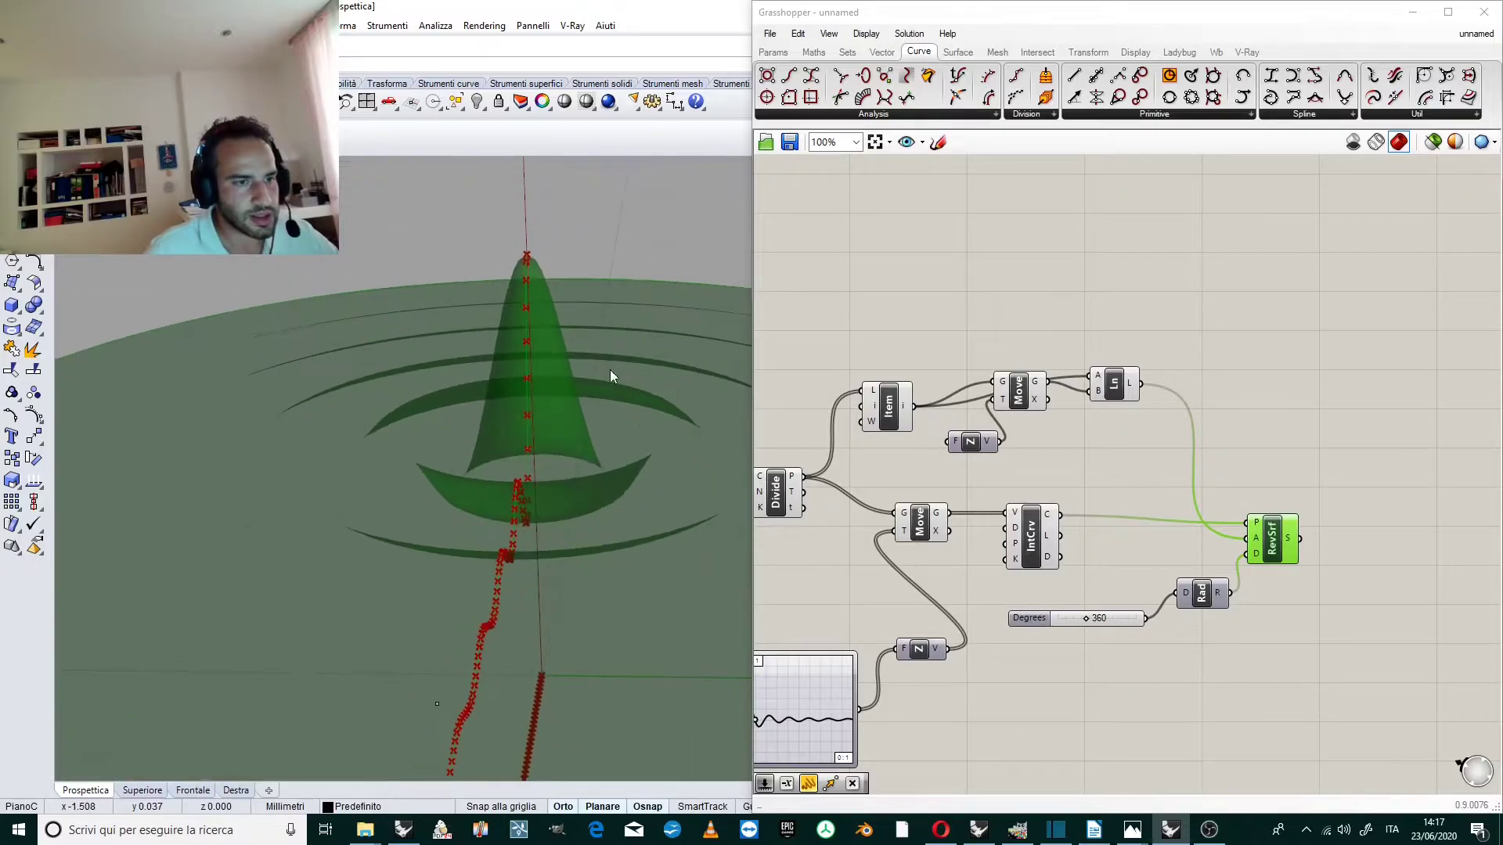
pyautogui.rightClick(1272, 552)
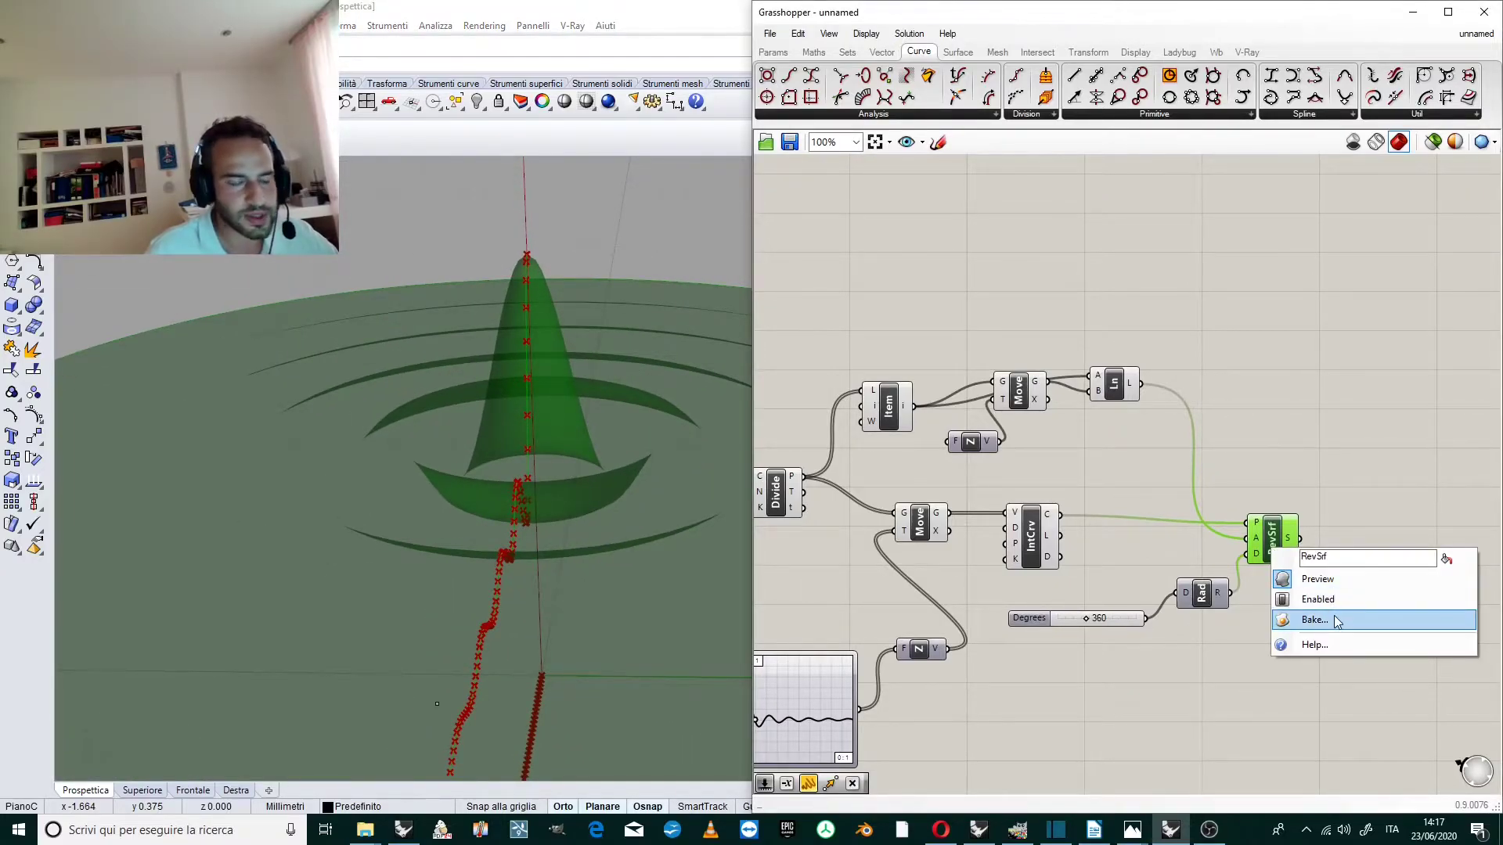
pyautogui.click(1276, 618)
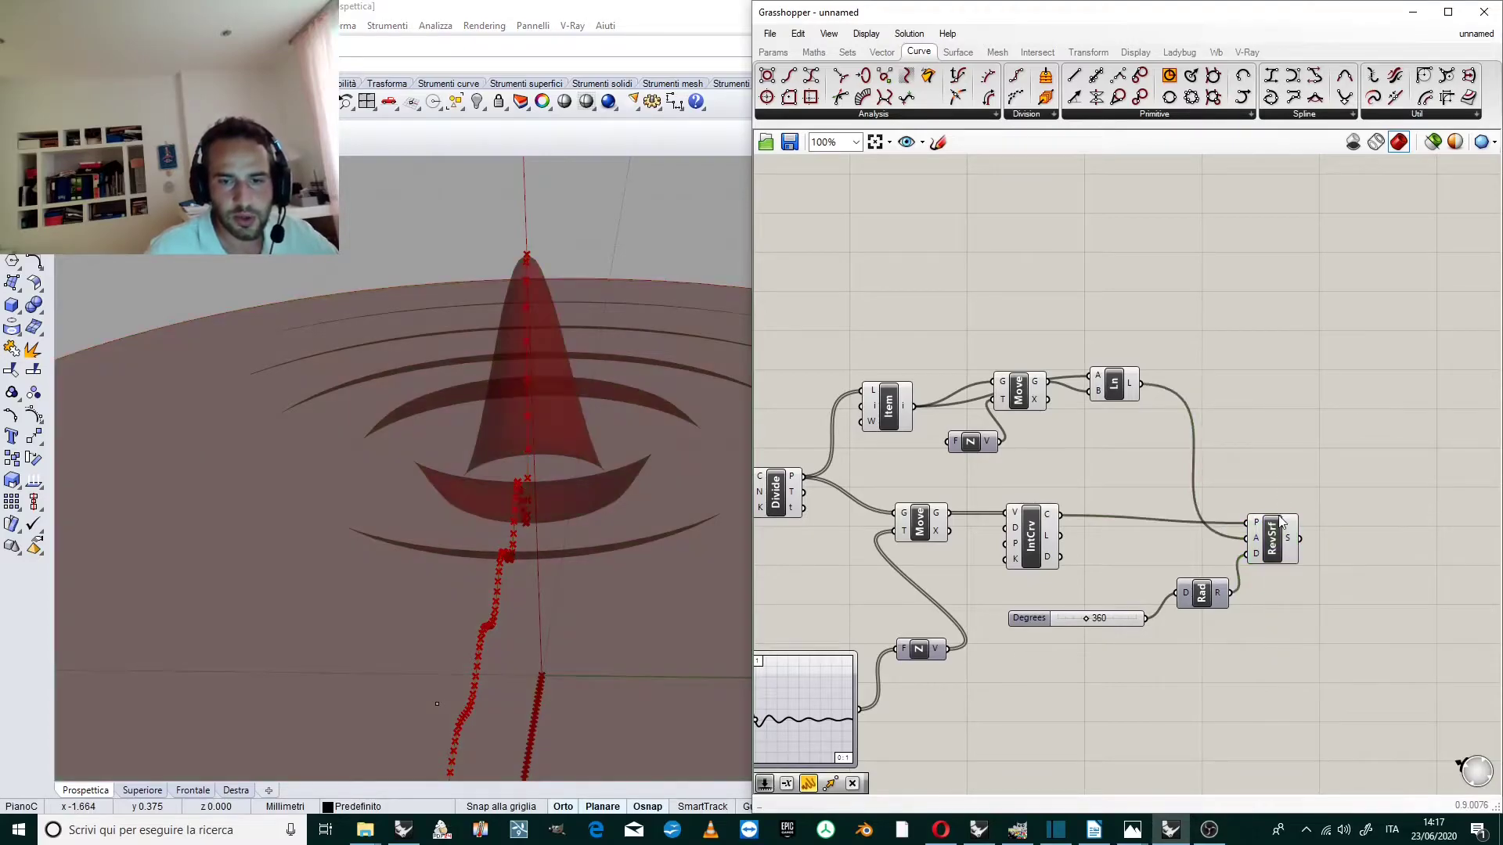
pyautogui.rightClick(1277, 537)
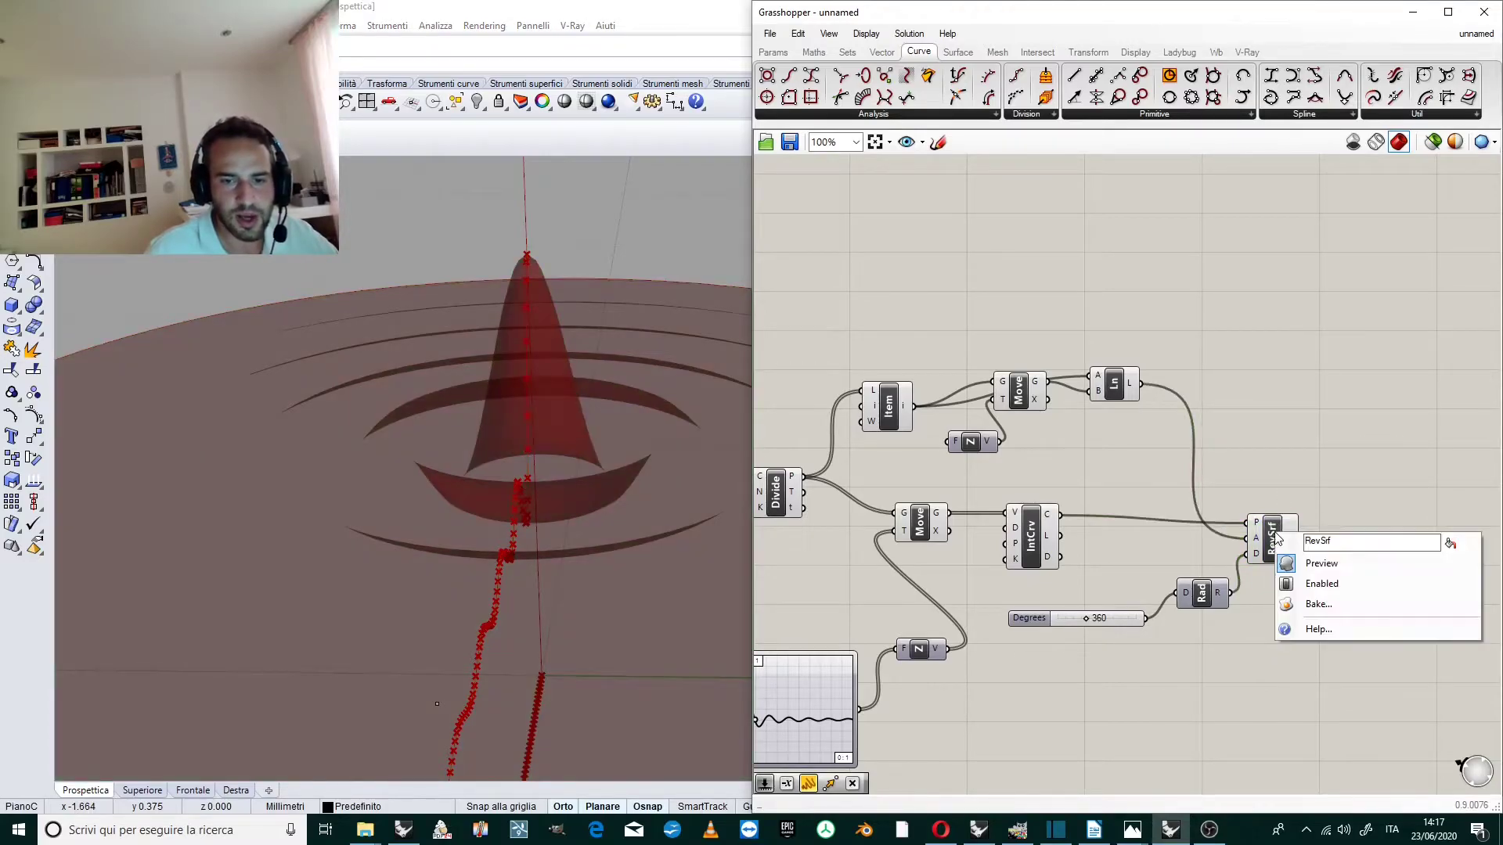
pyautogui.click(1321, 605)
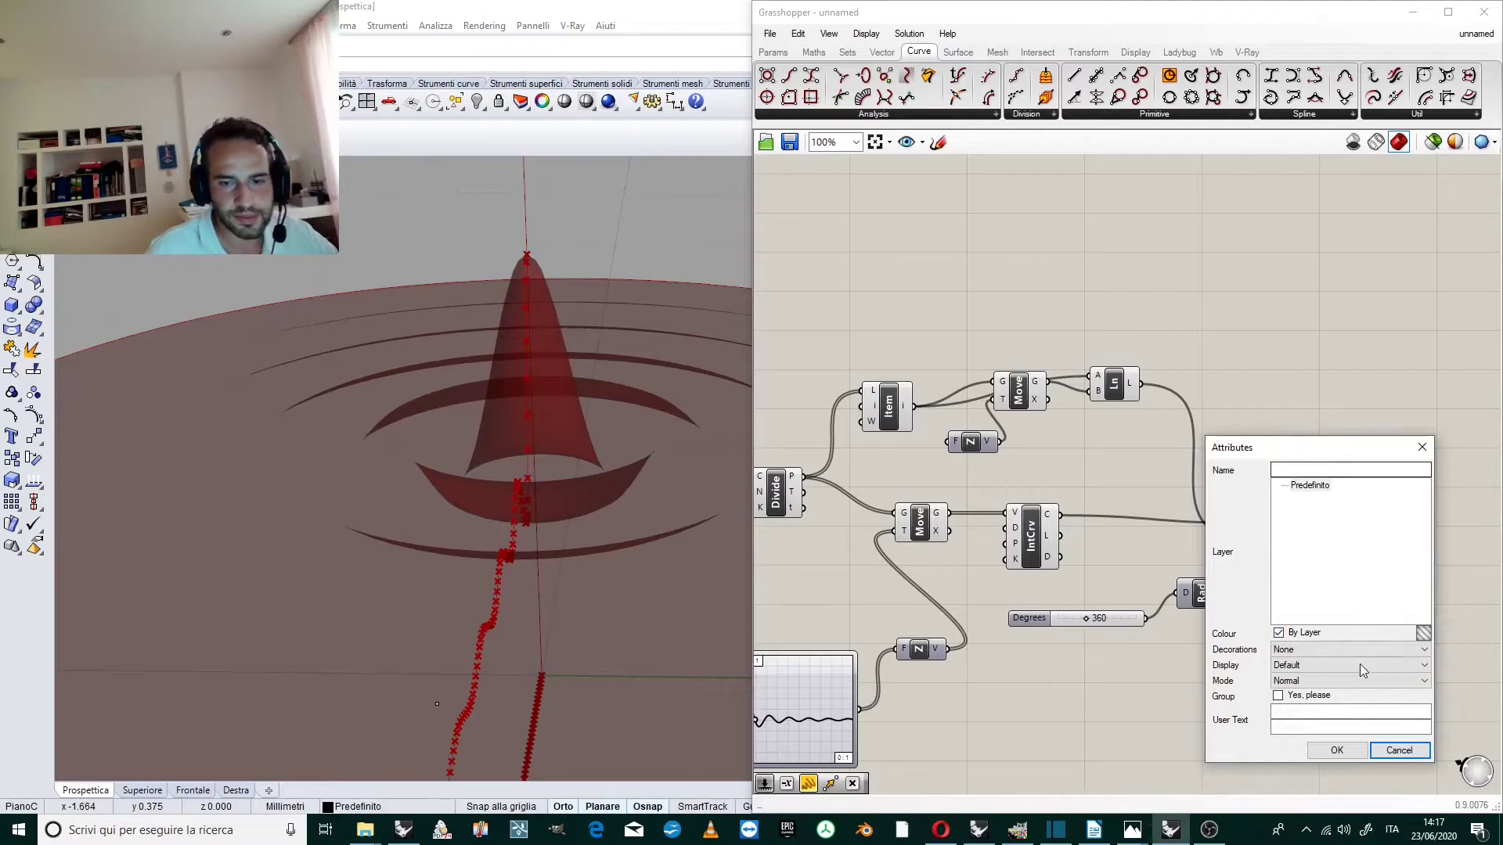
pyautogui.click(1311, 487)
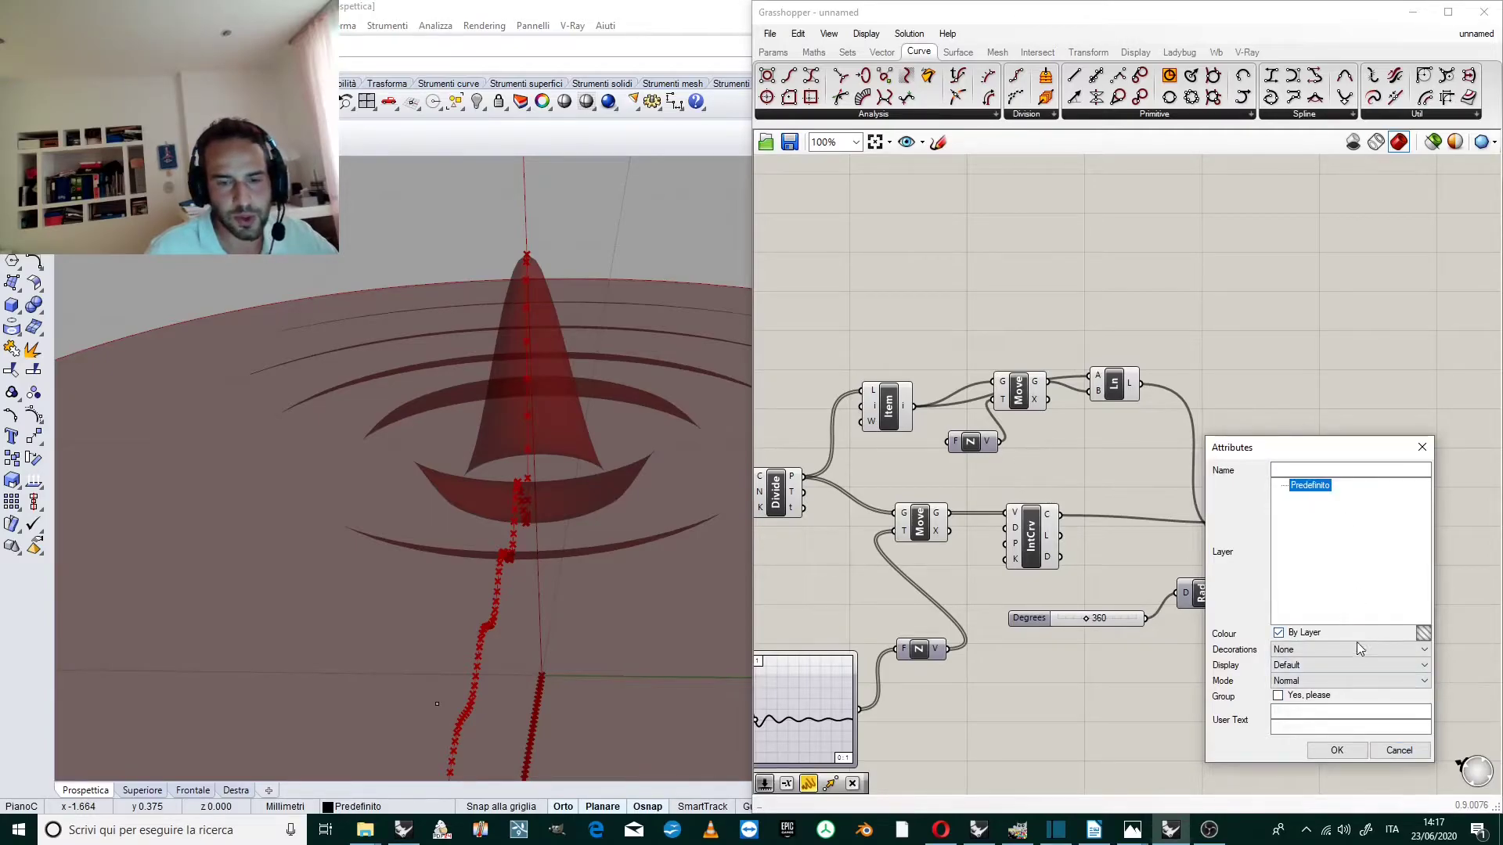
pyautogui.click(1334, 751)
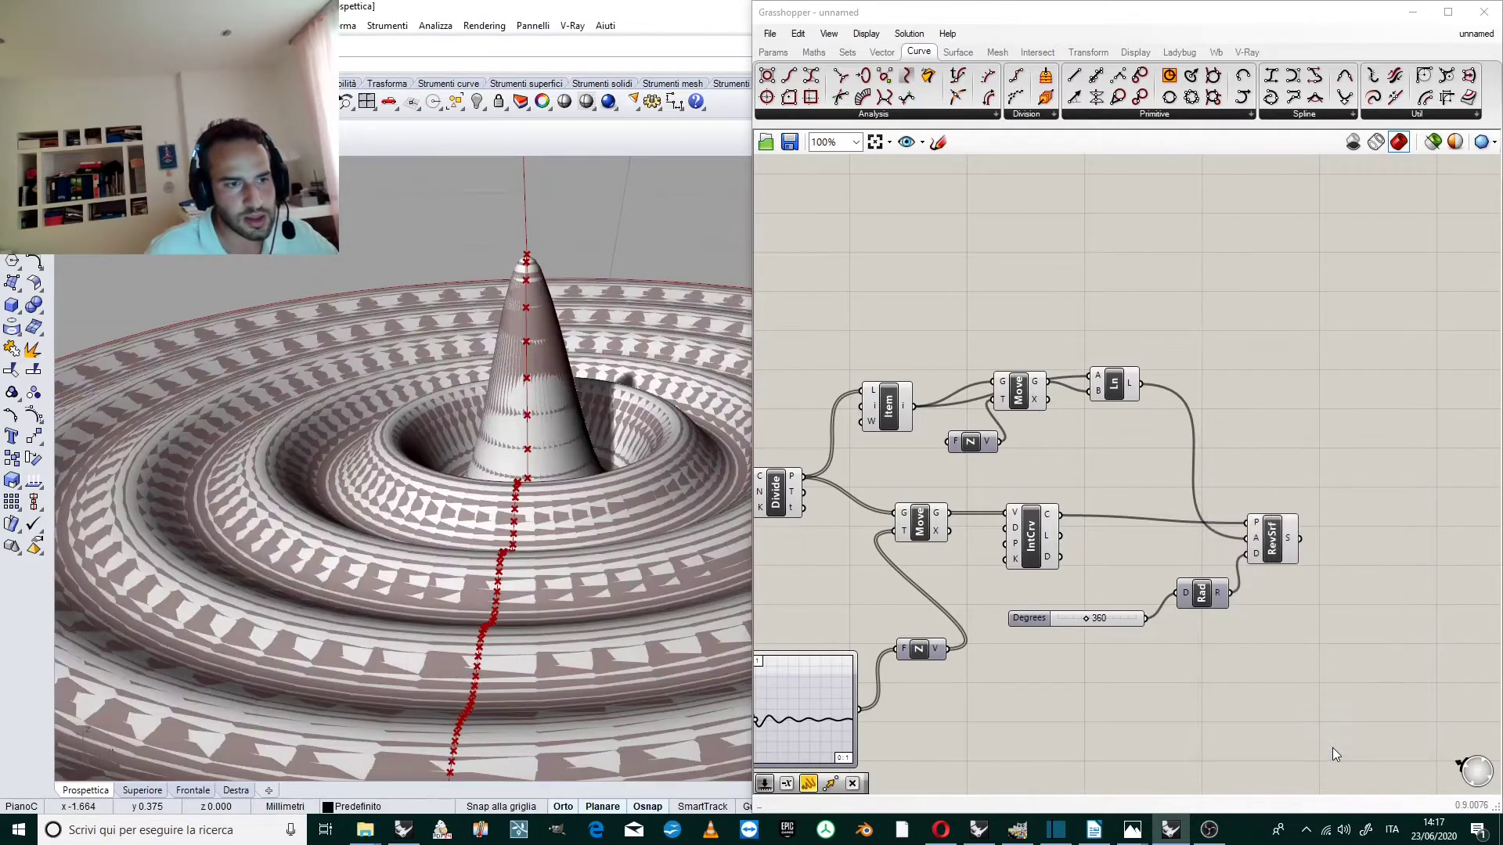
# Orbit the Rhino view and select the baked surface to inspect it.
pyautogui.scroll(-5, 602, 384)
pyautogui.scroll(5, 571, 384)
pyautogui.moveTo(595, 369); pyautogui.dragTo(537, 289, button='right')
pyautogui.scroll(2, 501, 374)
pyautogui.click(496, 371)
pyautogui.scroll(-6, 565, 368)
pyautogui.scroll(6, 565, 385)
pyautogui.scroll(-6, 552, 274)
pyautogui.scroll(5, 561, 177)
pyautogui.scroll(-3, 537, 288)
pyautogui.scroll(2, 537, 290)
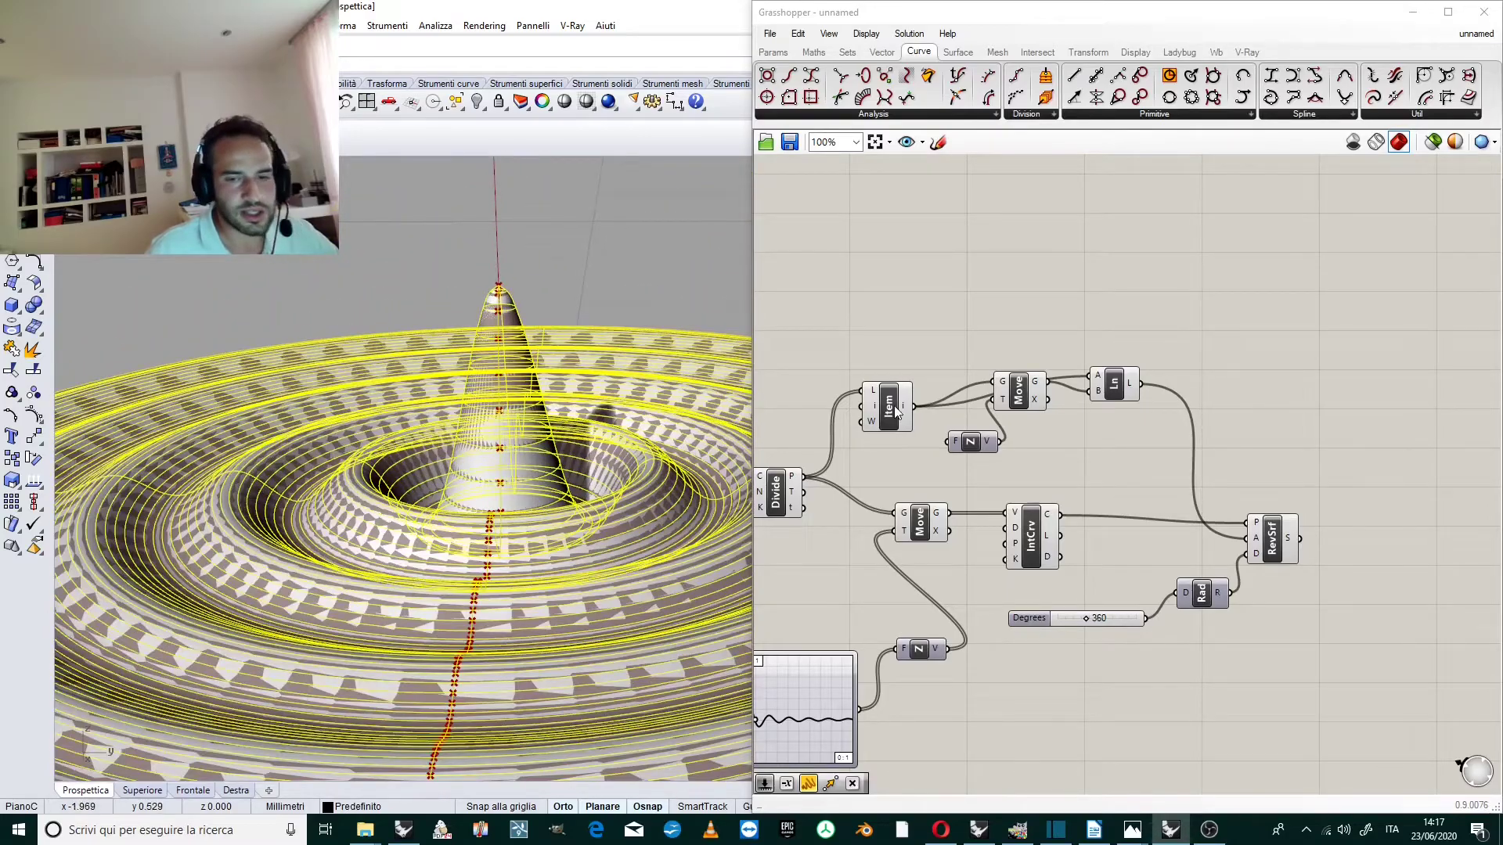
pyautogui.click(659, 270)
pyautogui.click(598, 418)
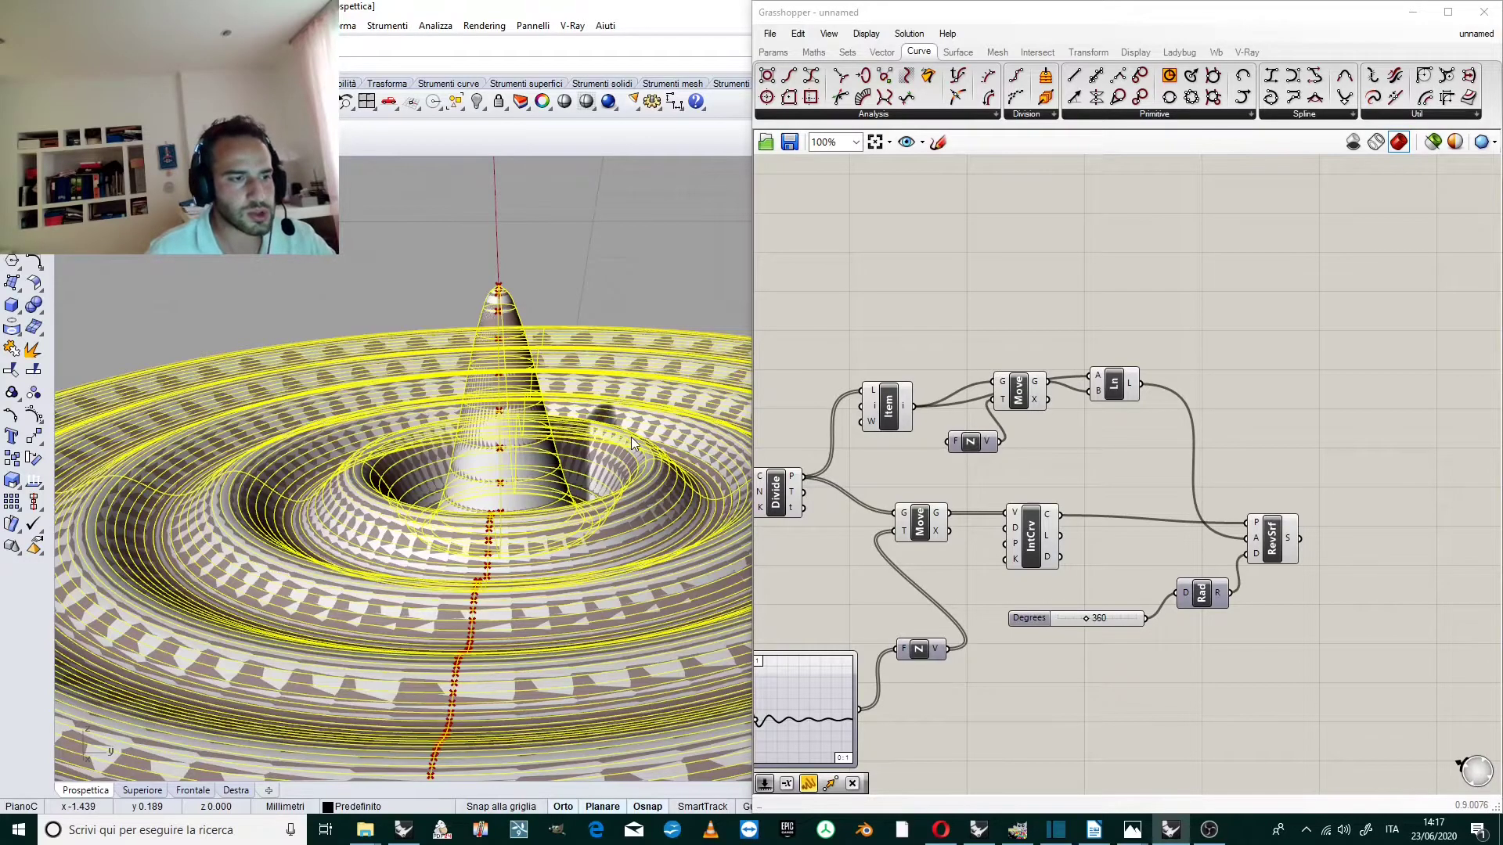
# Delete the baked surface from the viewport and orbit around the ripple cone.
pyautogui.press('Delete')
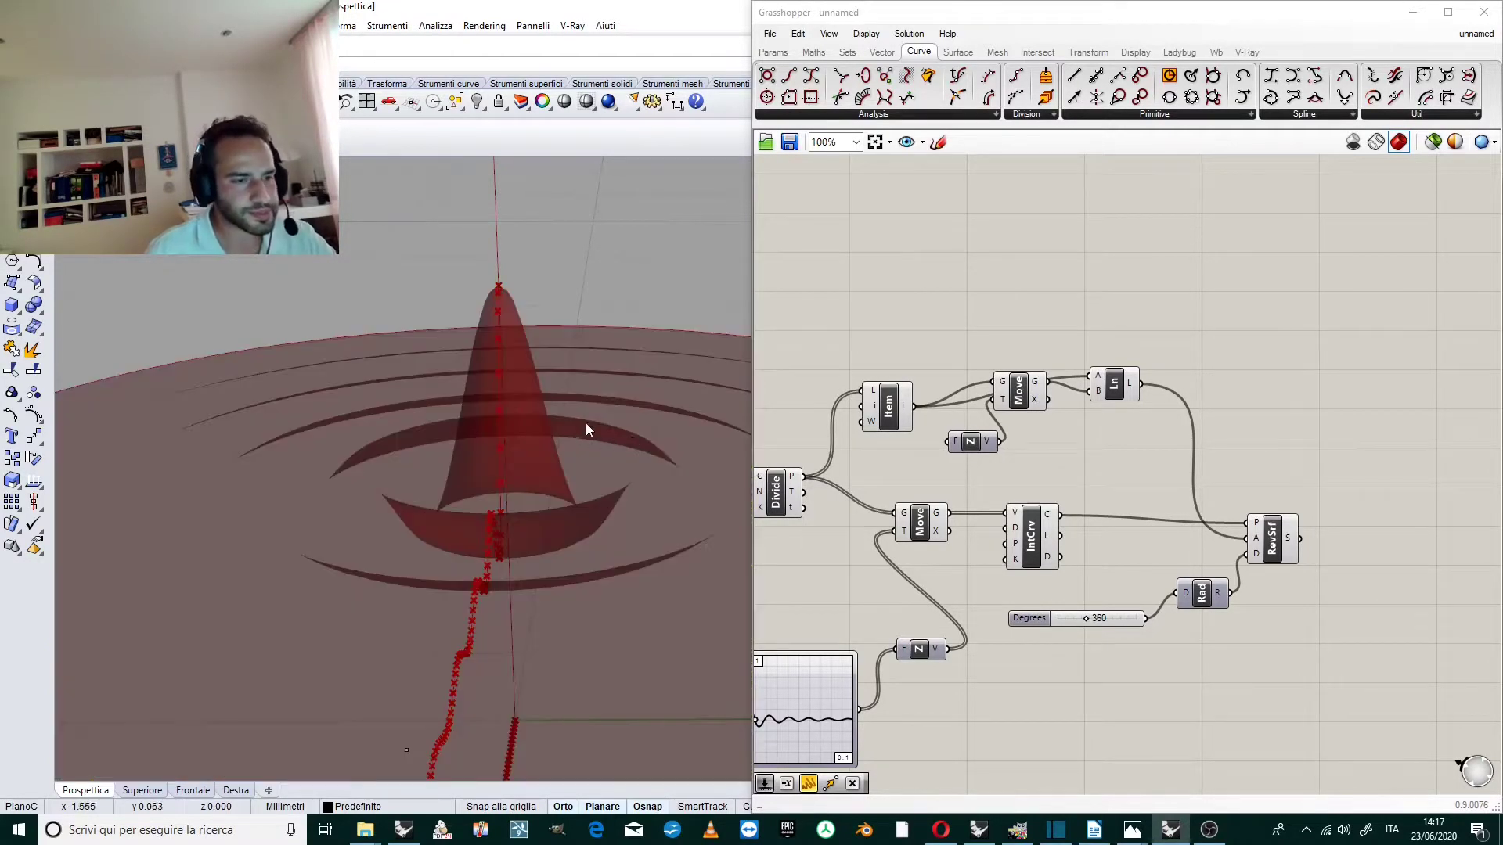
pyautogui.moveTo(601, 410); pyautogui.dragTo(537, 444, button='right')
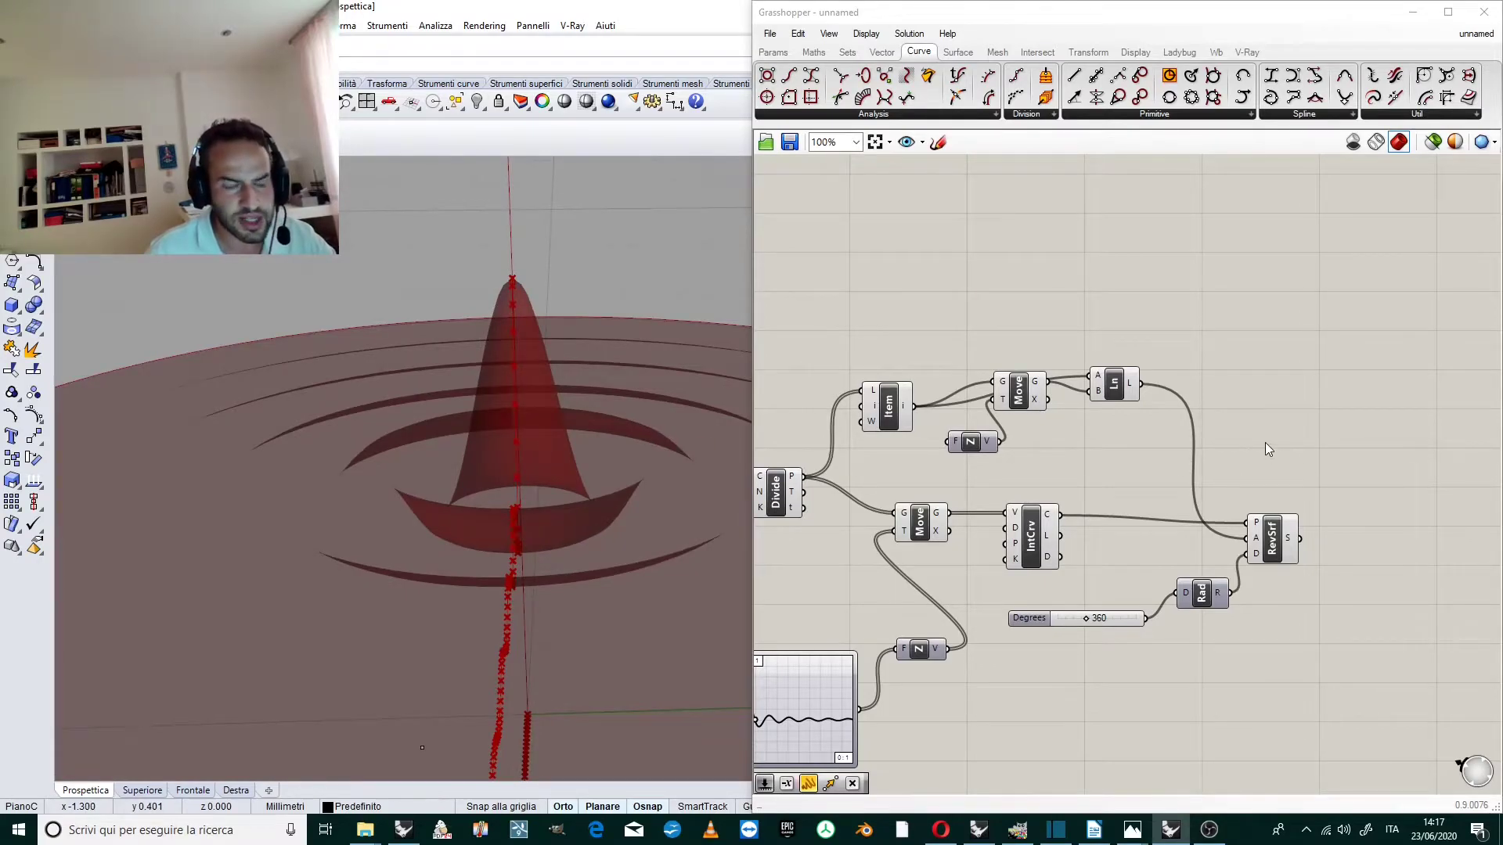
pyautogui.moveTo(642, 465); pyautogui.dragTo(459, 310, button='right')
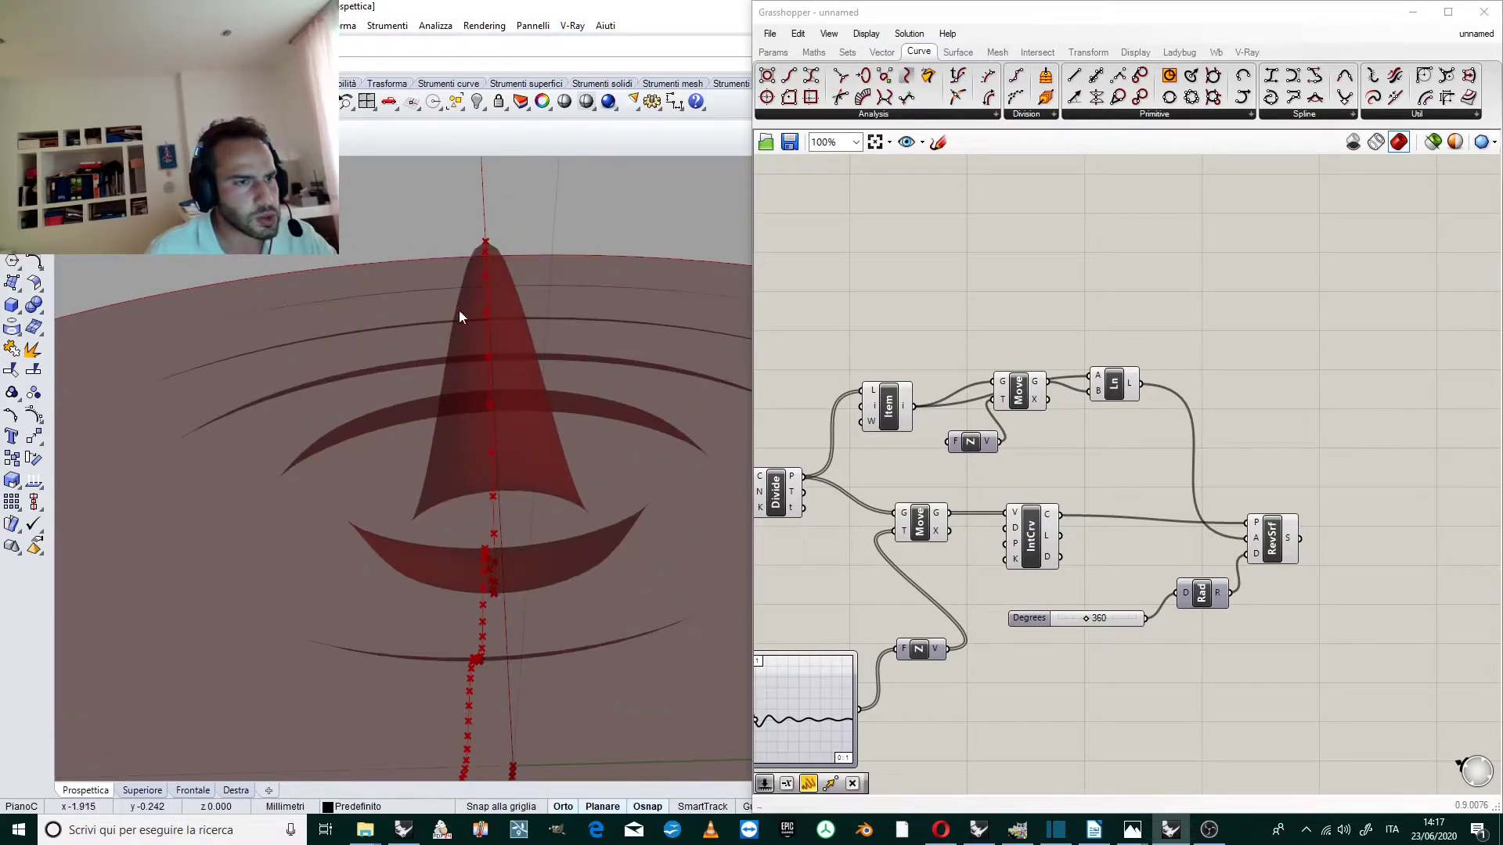
# Place a V-Ray Geometry component and wire RevSrf's surface into its Geo input.
pyautogui.click(1260, 50)
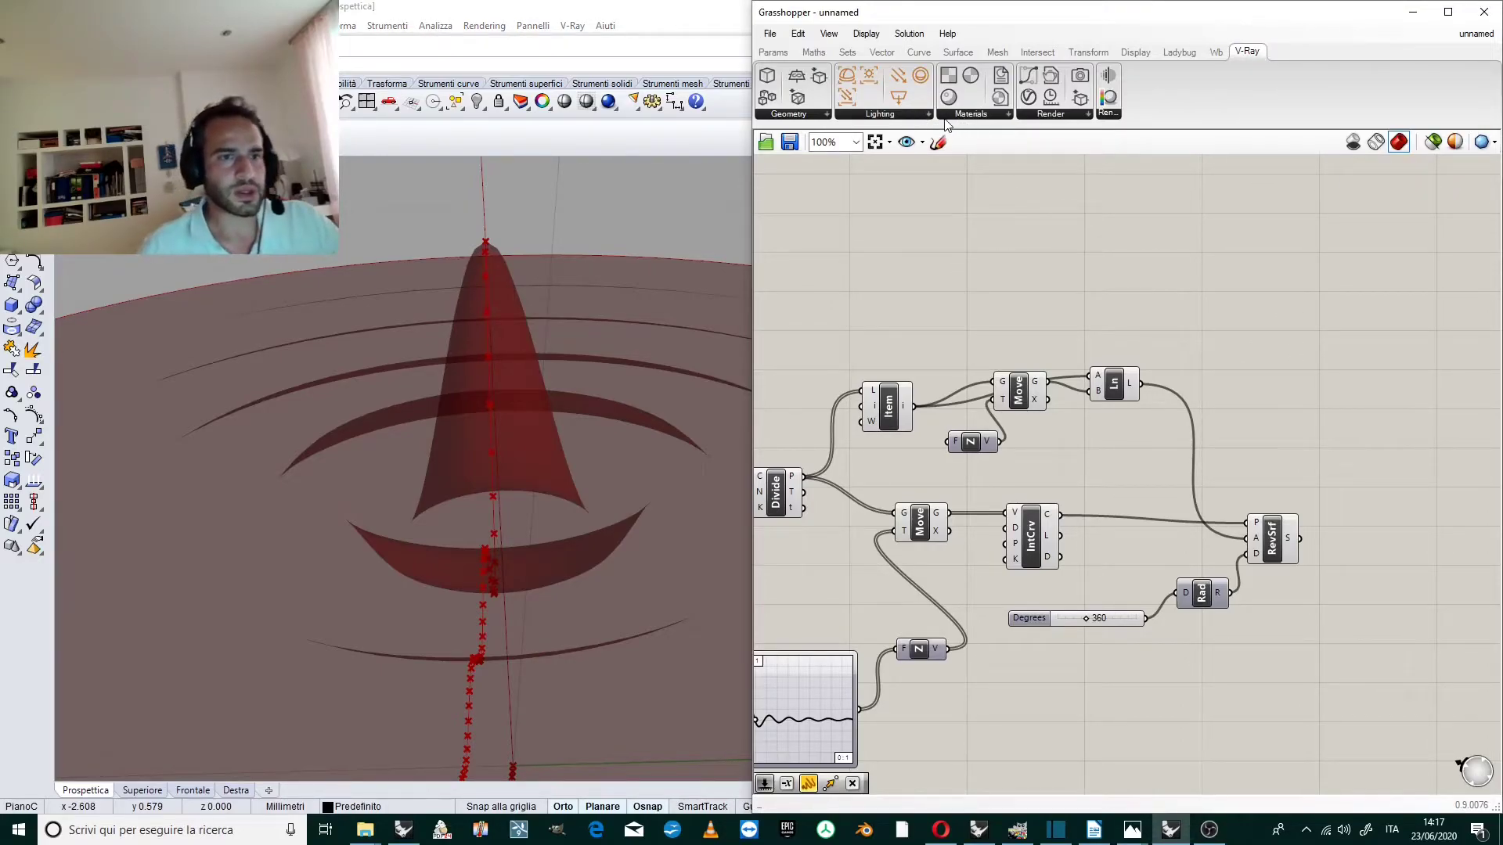
pyautogui.click(791, 113)
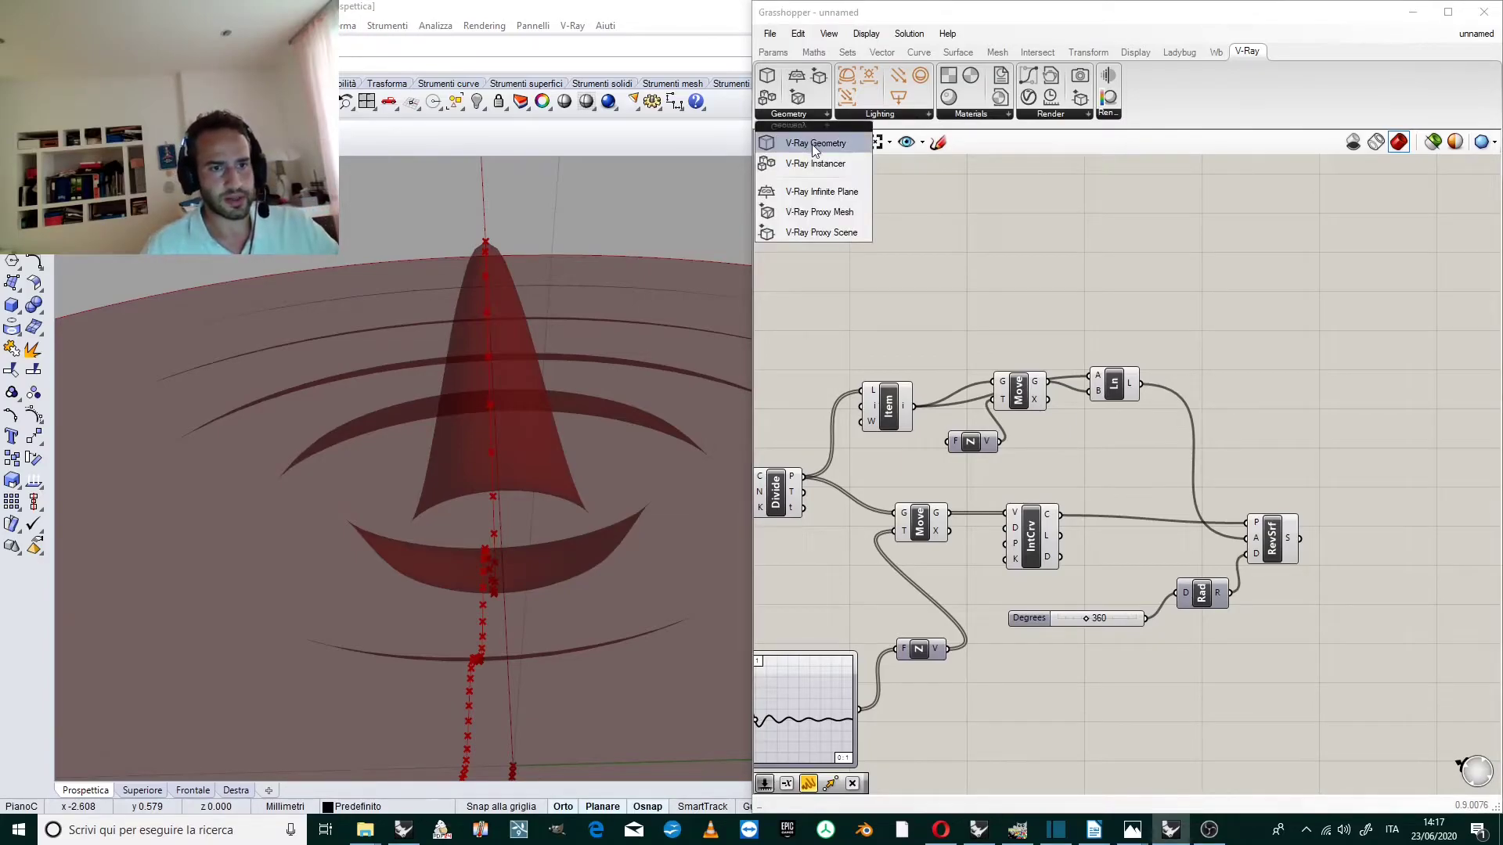
pyautogui.click(811, 144)
pyautogui.click(1341, 420)
pyautogui.moveTo(1365, 436); pyautogui.dragTo(1303, 416, button='right')
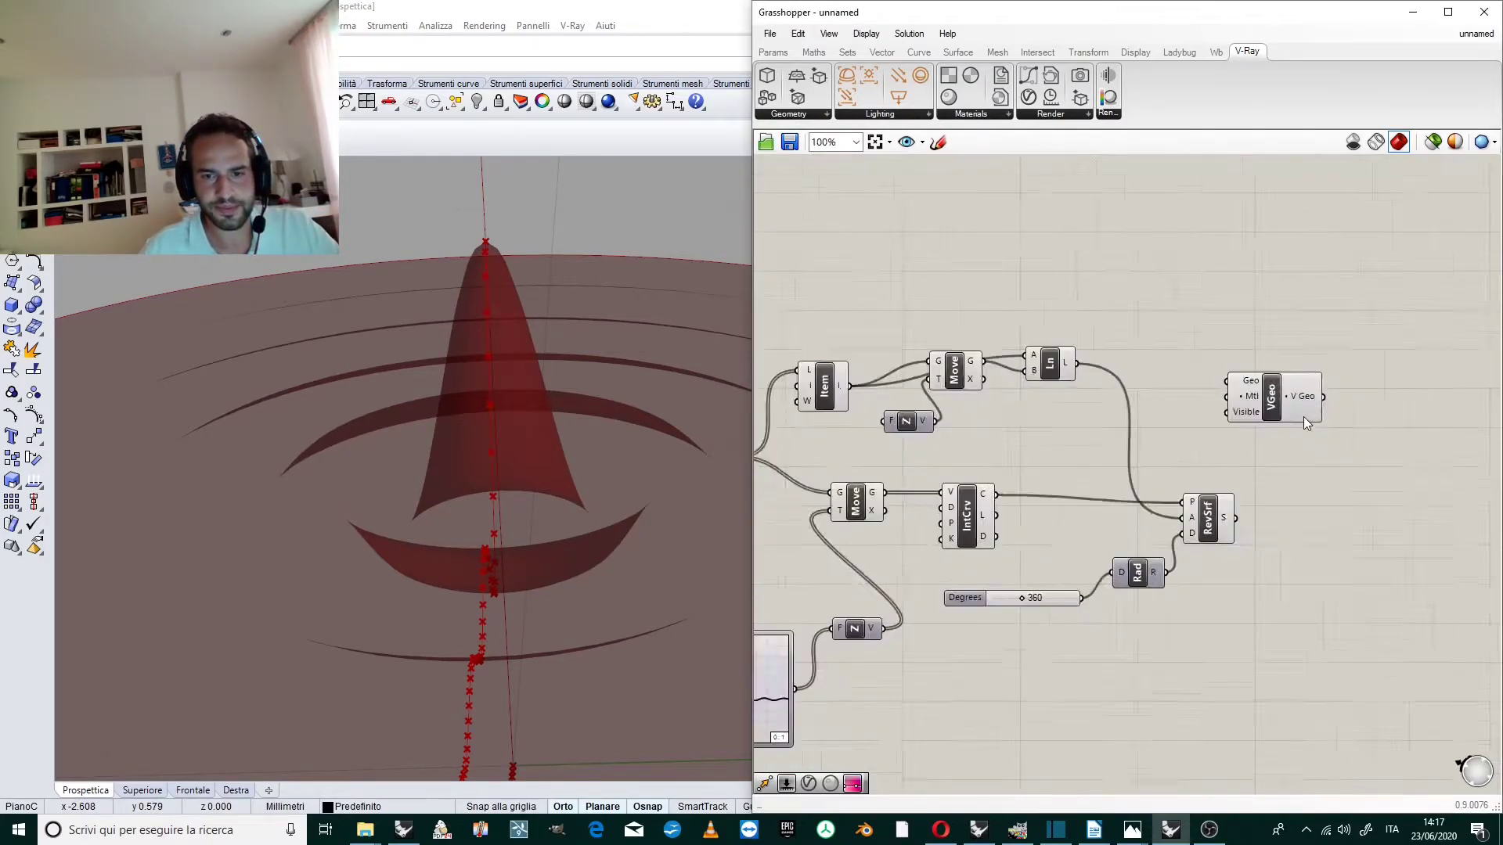
pyautogui.scroll(1, 1304, 417)
pyautogui.moveTo(1279, 405); pyautogui.dragTo(1412, 442)
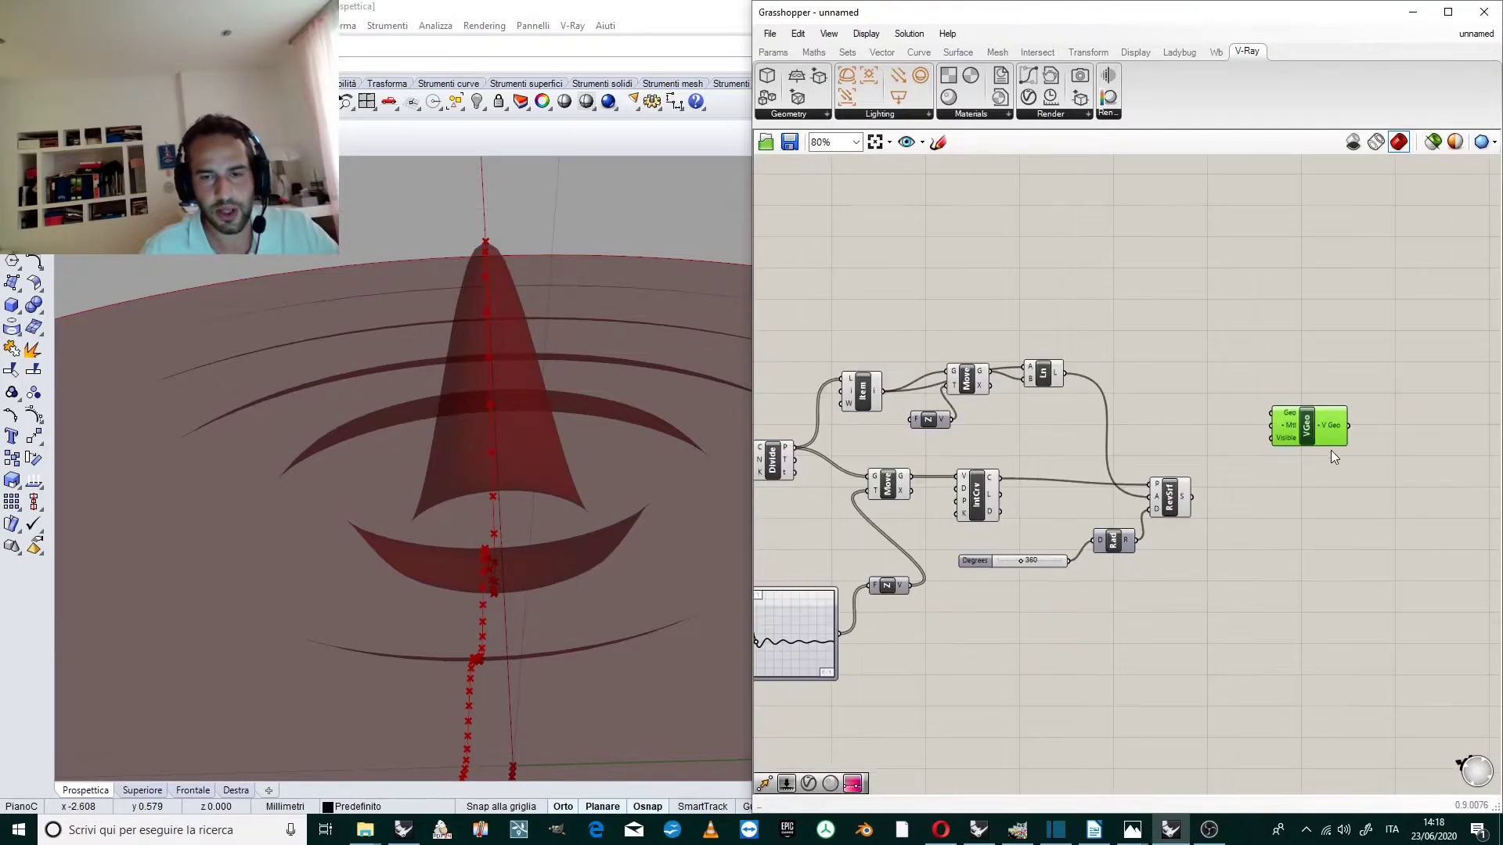
pyautogui.scroll(3, 1323, 438)
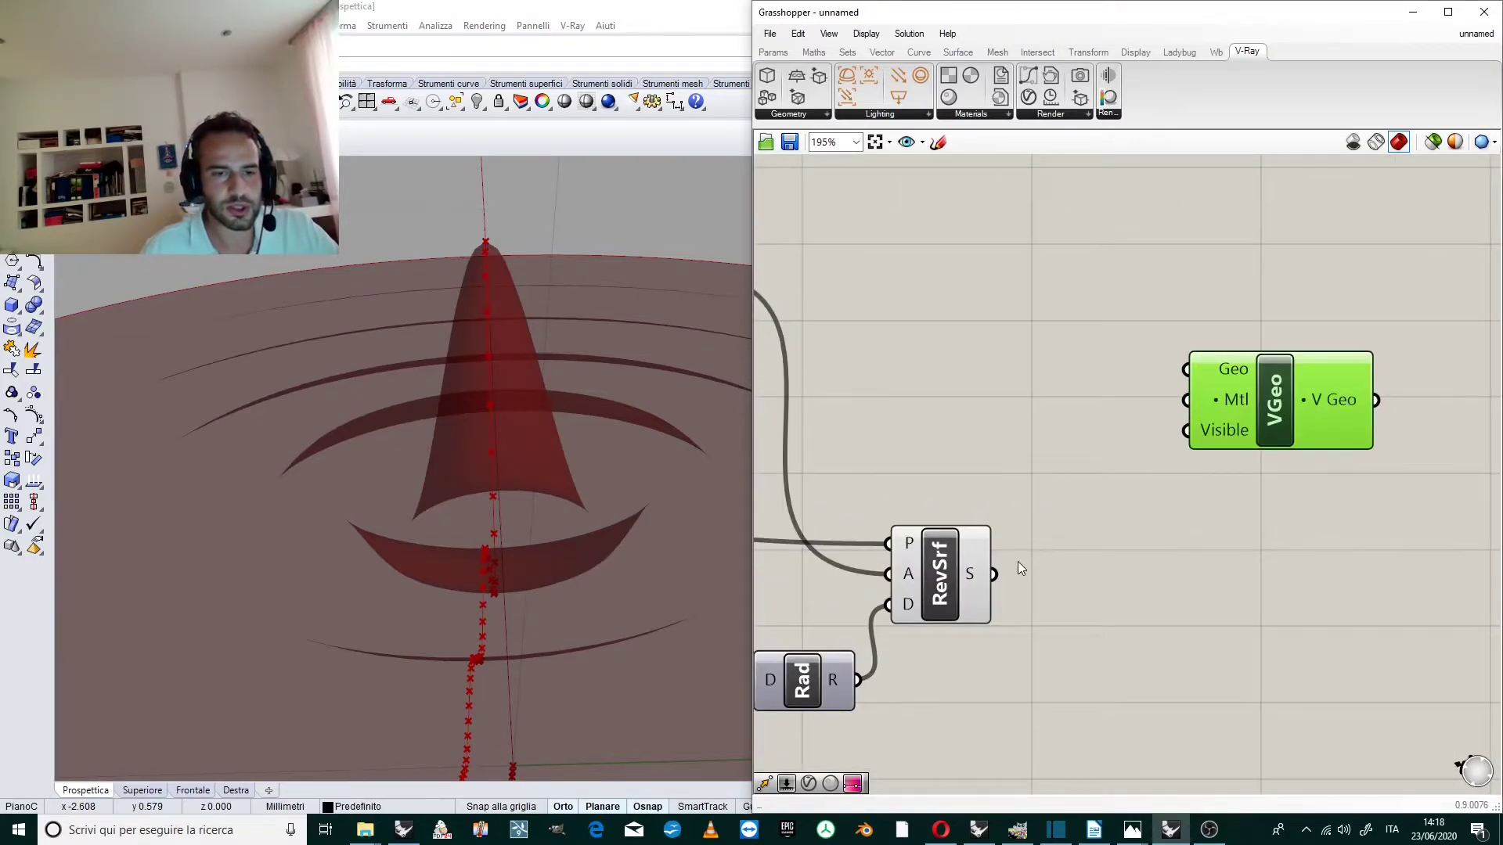
pyautogui.click(939, 567)
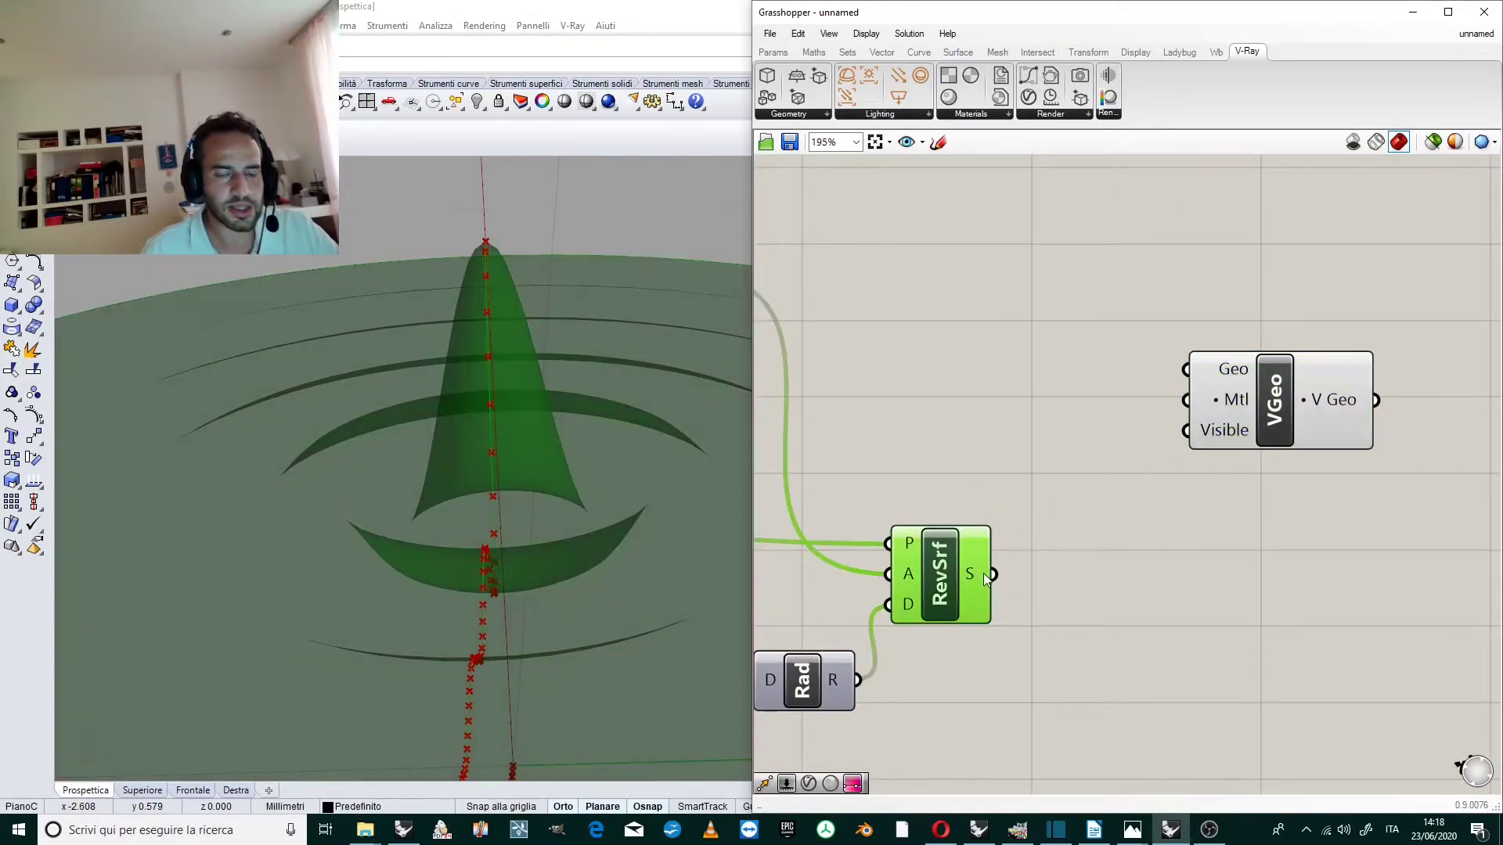
pyautogui.moveTo(988, 574); pyautogui.dragTo(1186, 369)
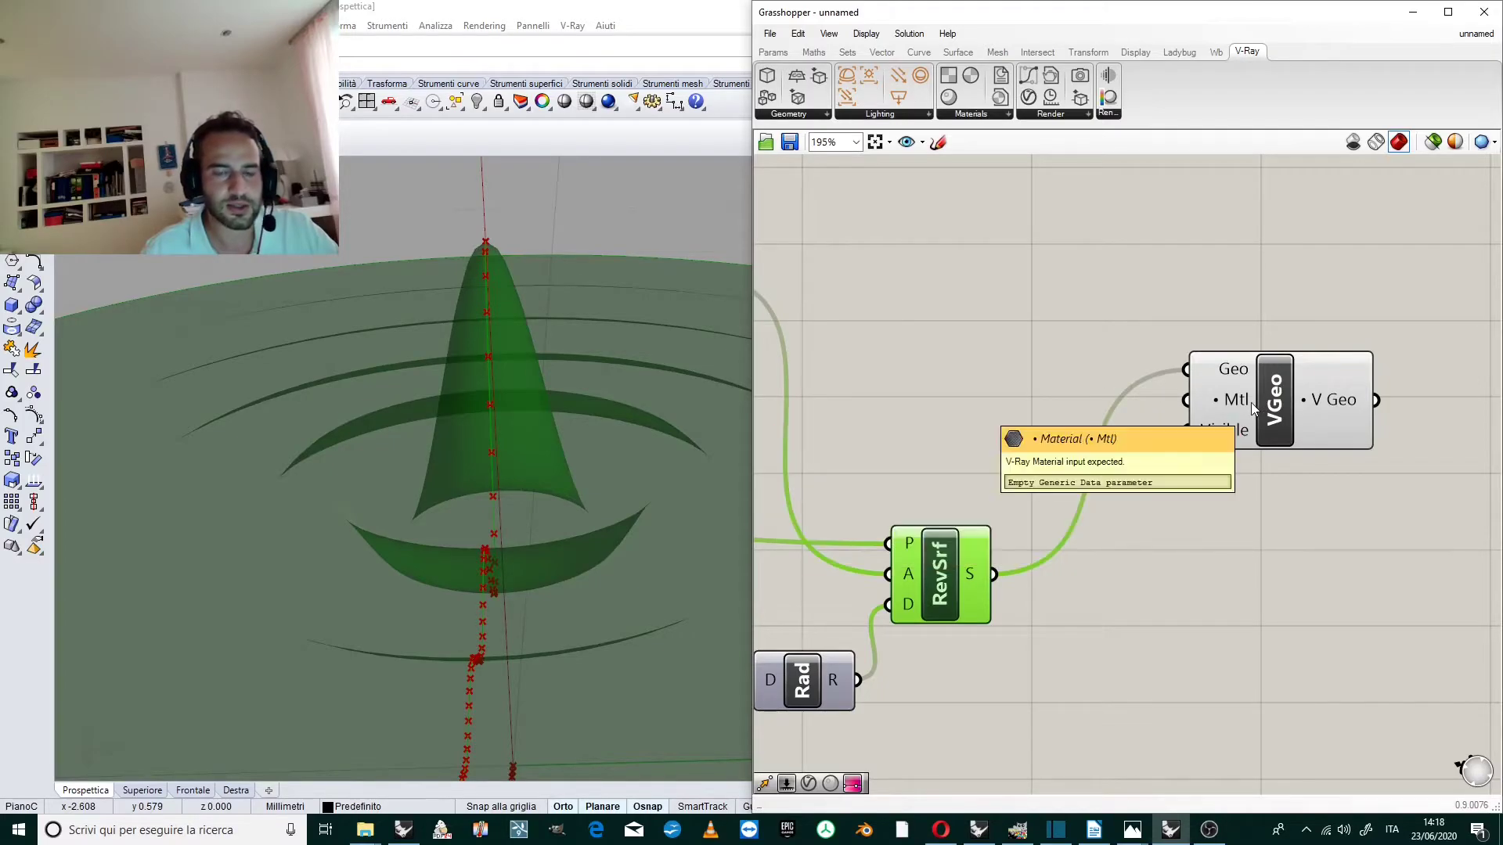
# Place a V-Ray Material Preset and set its preset to Plastic.
pyautogui.click(969, 115)
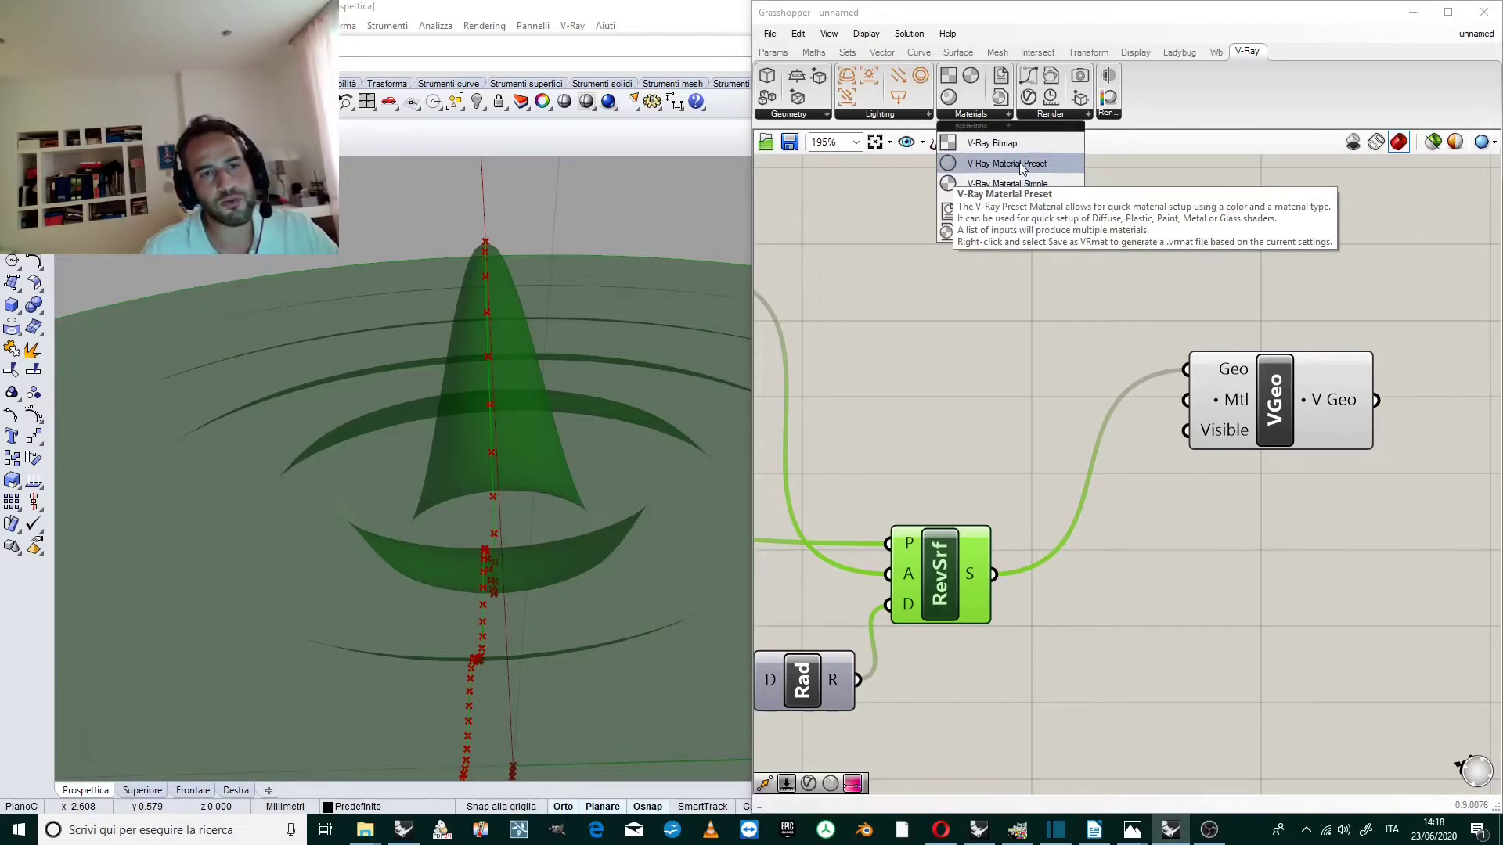
pyautogui.moveTo(1023, 167); pyautogui.dragTo(1281, 596)
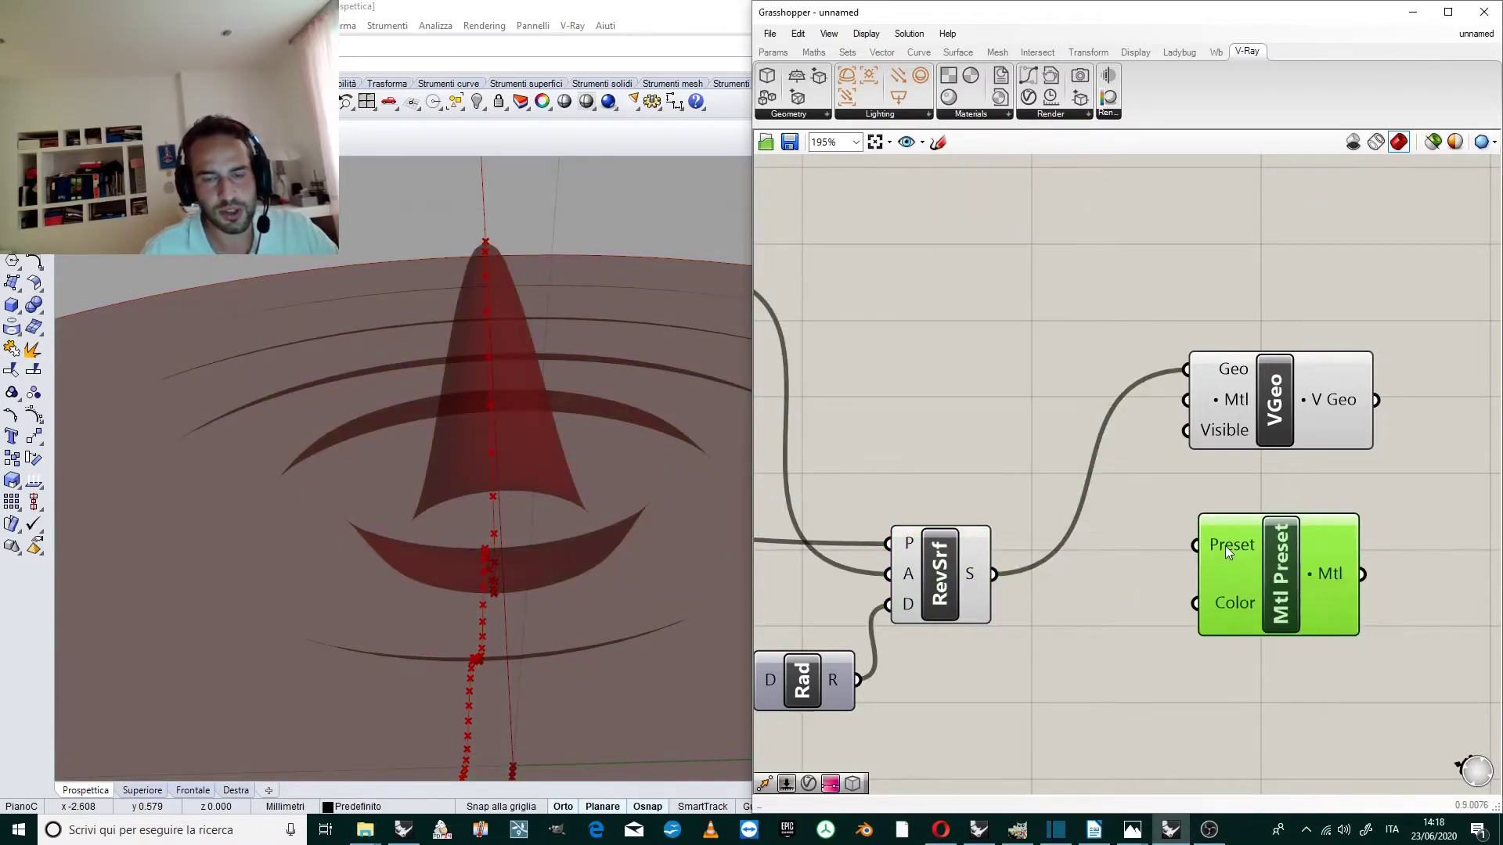
pyautogui.scroll(-2, 1190, 540)
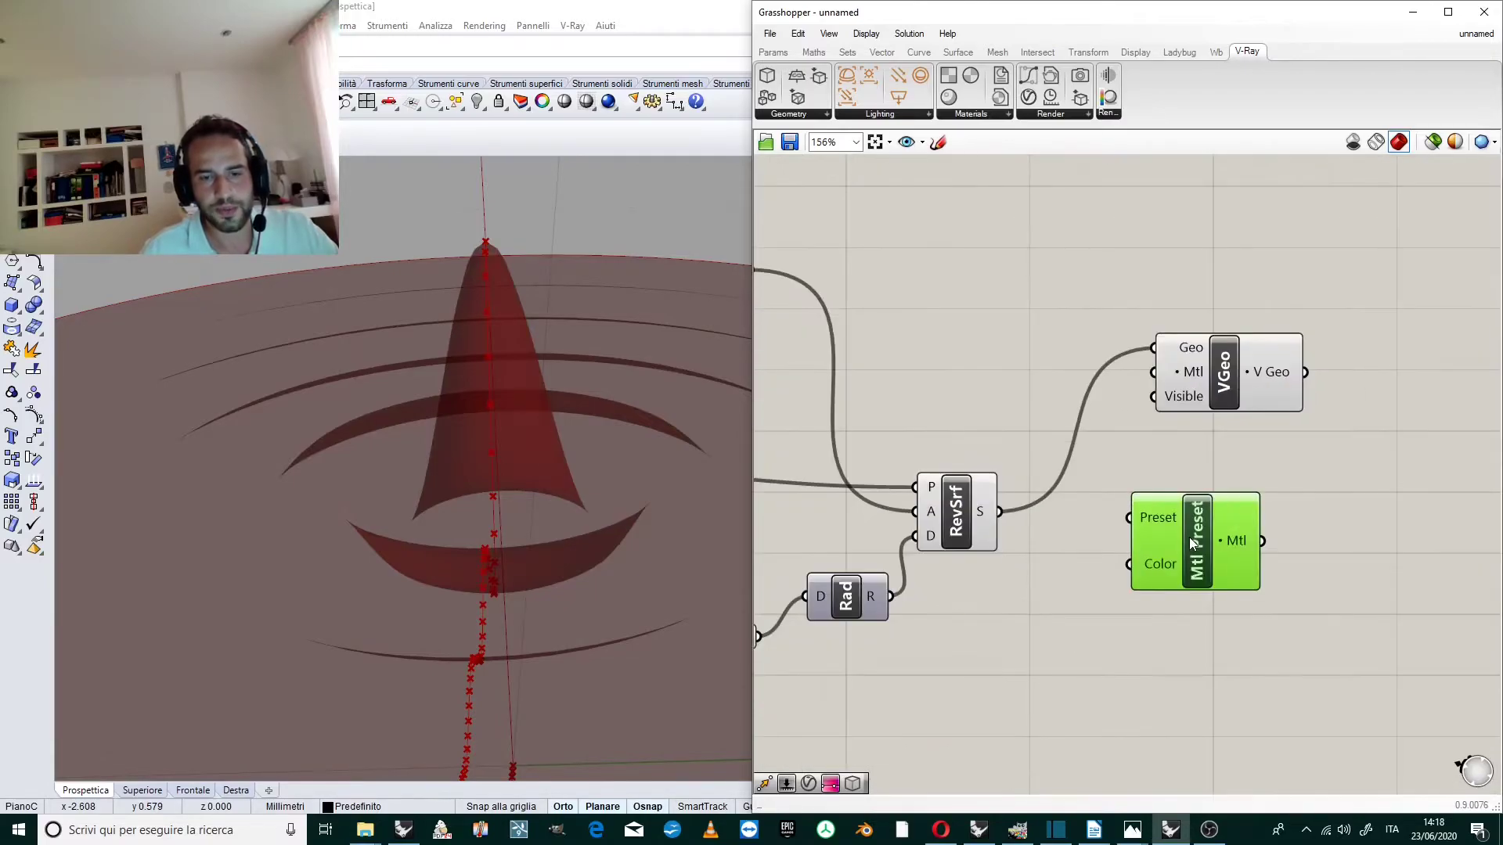
pyautogui.rightClick(1161, 518)
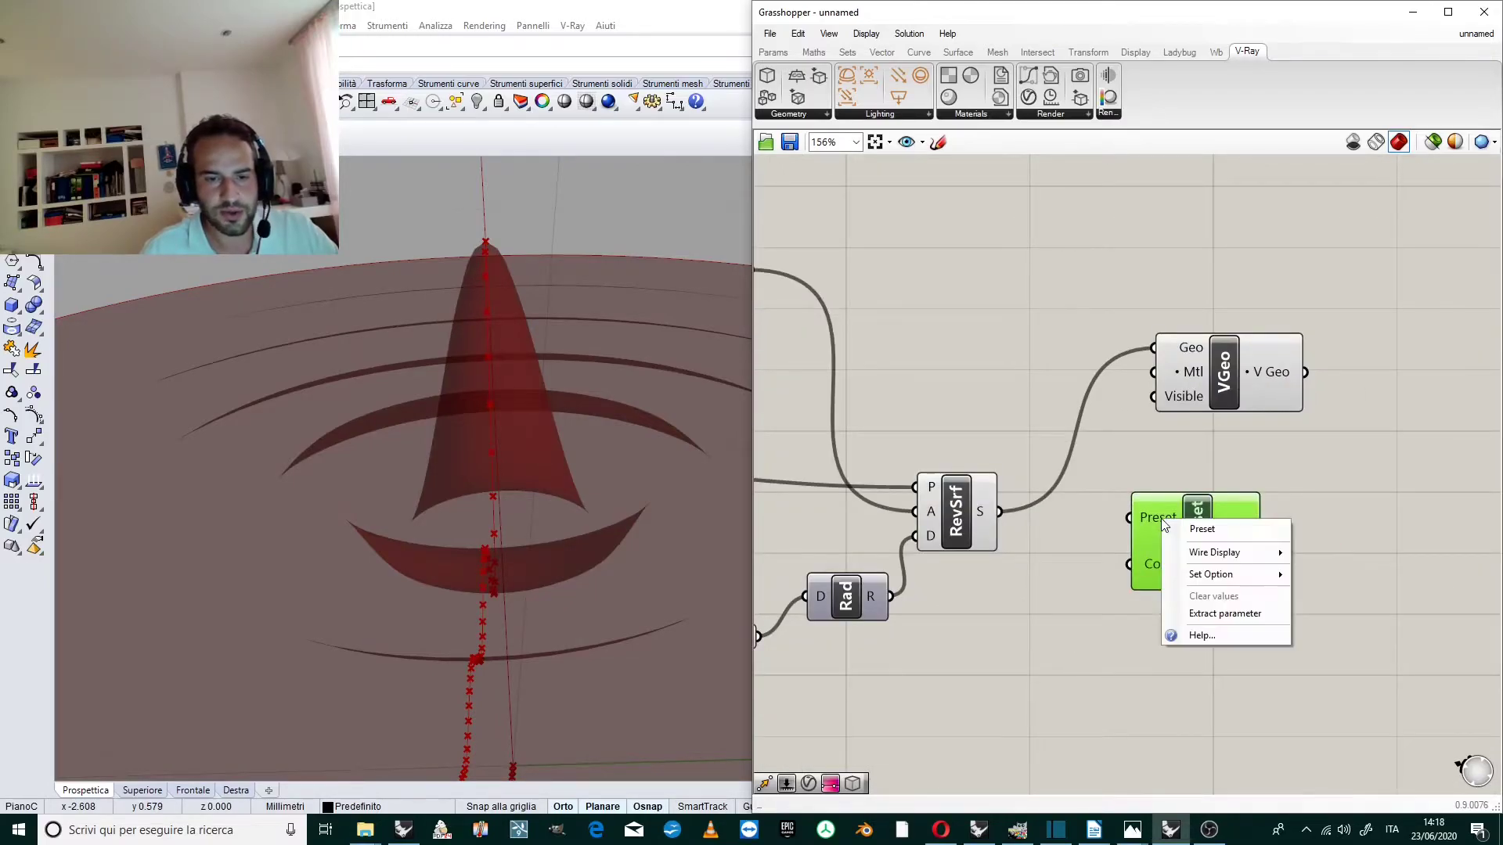
pyautogui.moveTo(1214, 575)
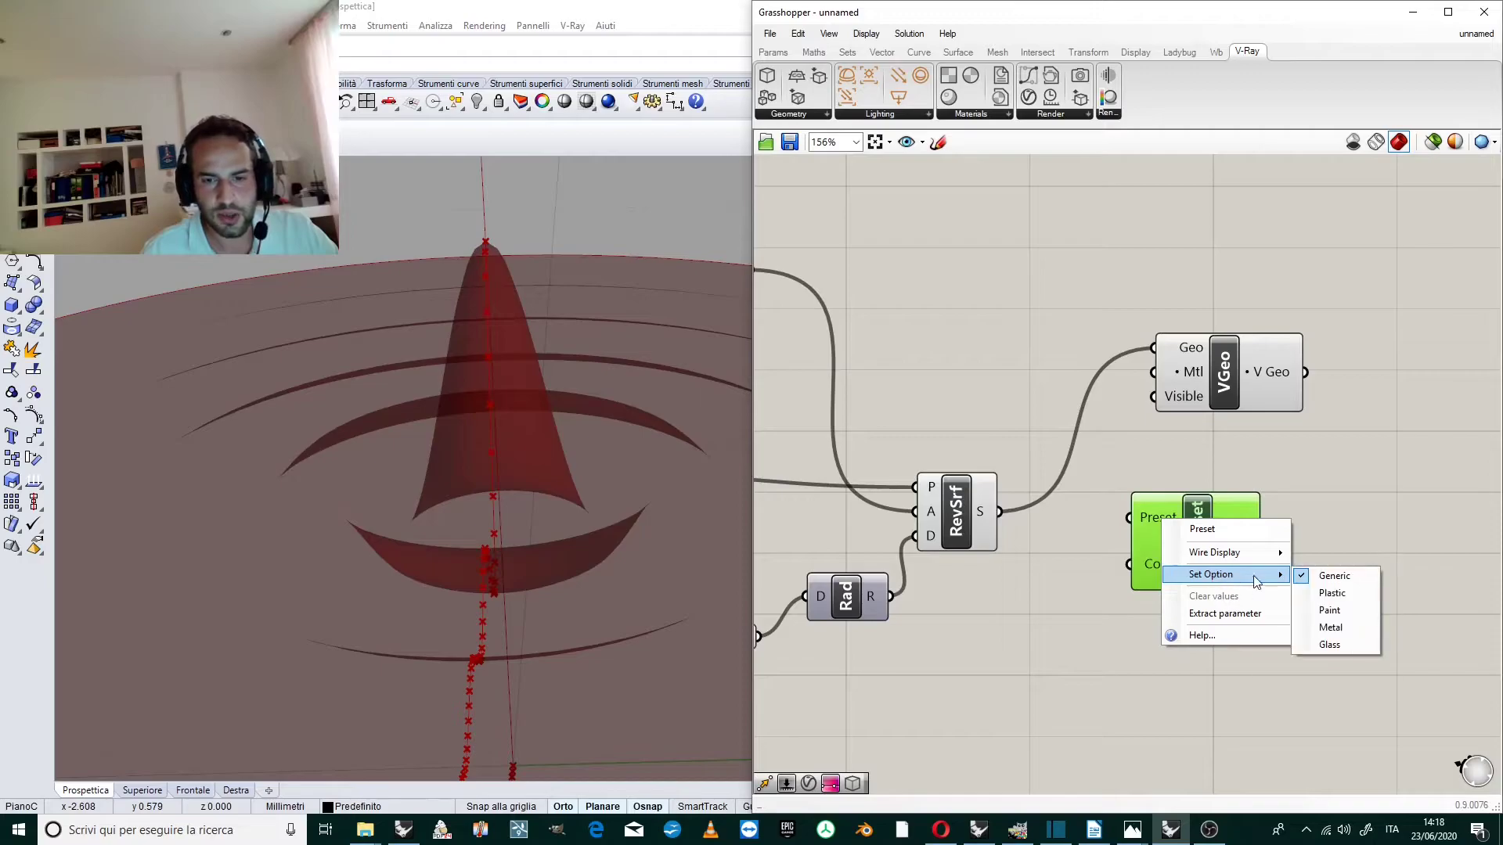
pyautogui.click(1332, 594)
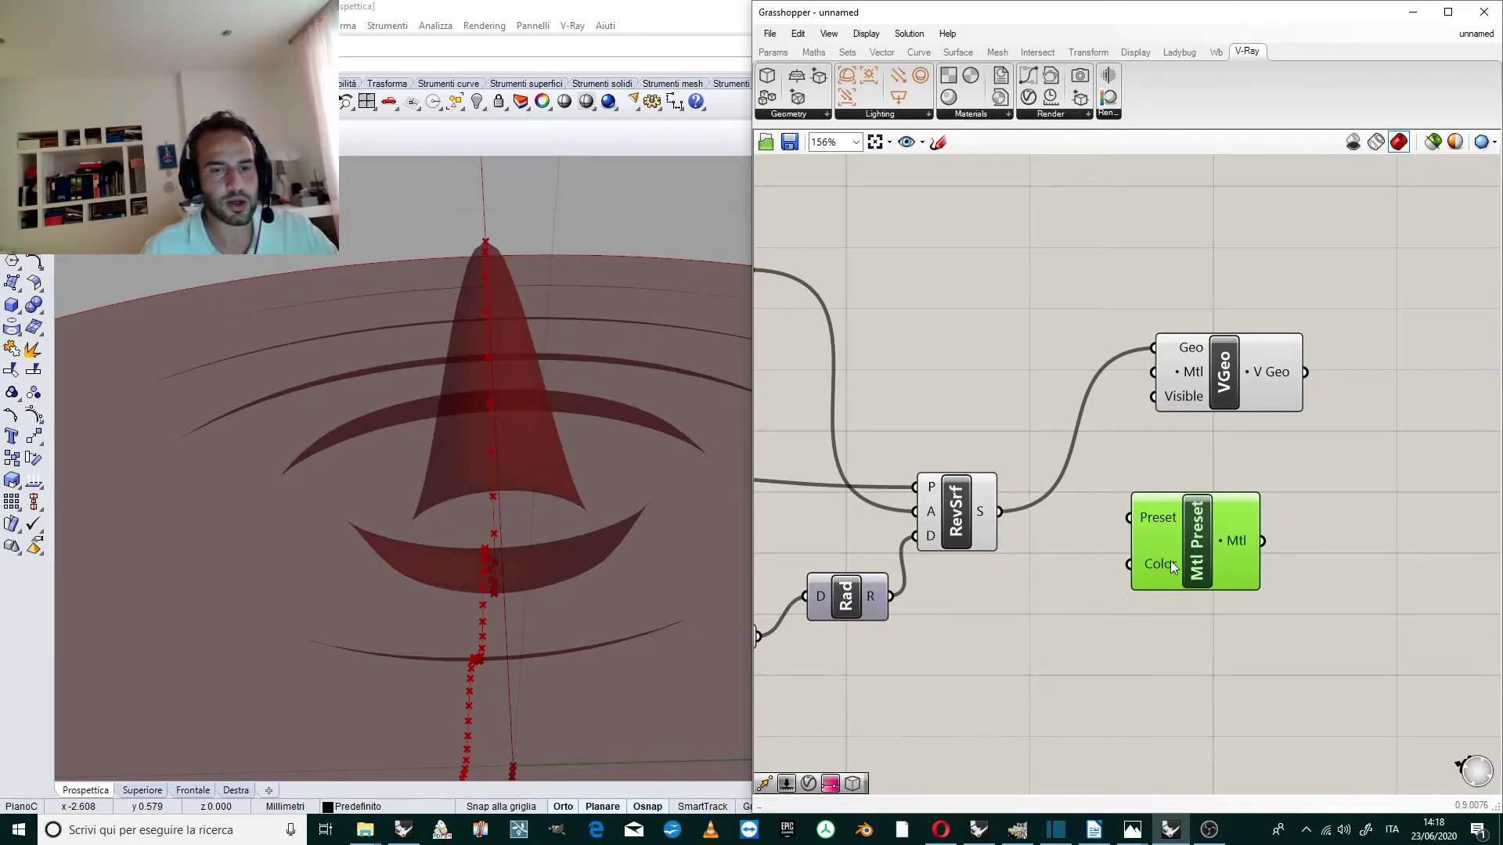
# Add a Colour Picker and feed its colour into the material's Color input.
pyautogui.doubleClick(1061, 651)
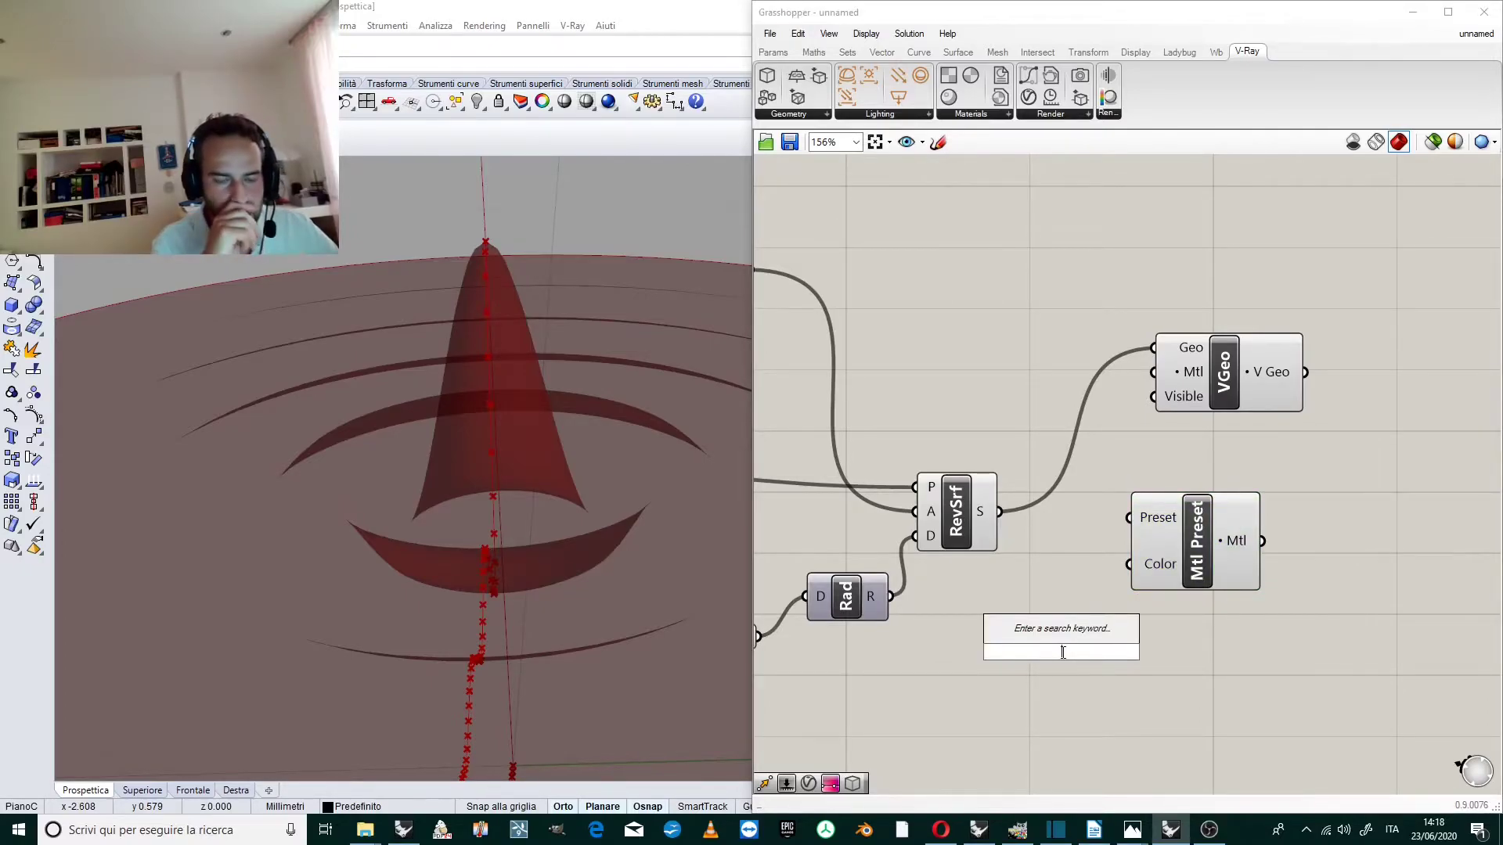
pyautogui.write('COLO')
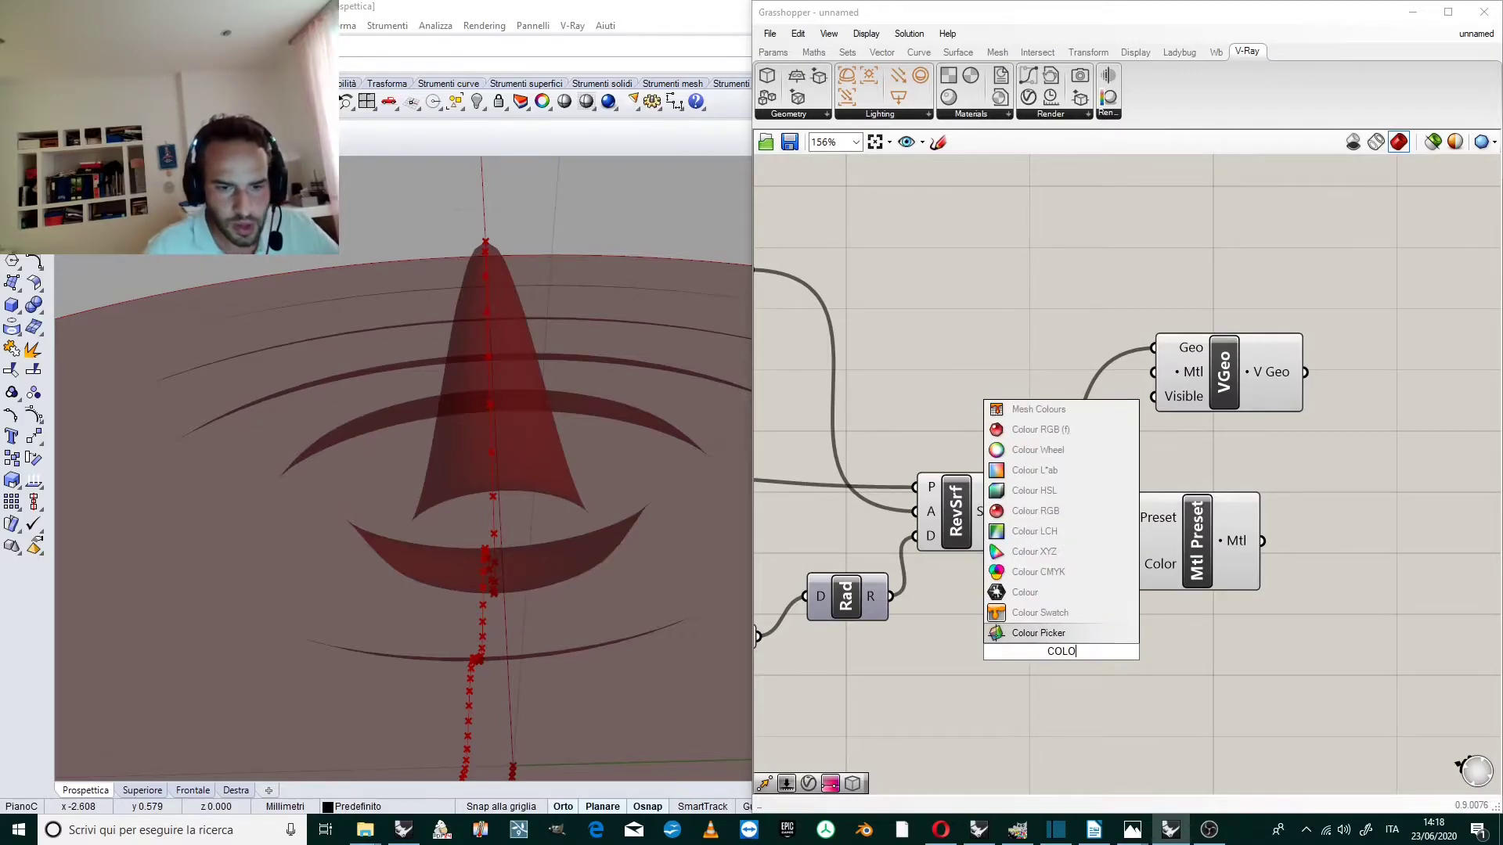
pyautogui.click(1057, 635)
pyautogui.moveTo(1086, 638); pyautogui.dragTo(1036, 616)
pyautogui.moveTo(1049, 495); pyautogui.dragTo(995, 612)
pyautogui.moveTo(1133, 773); pyautogui.dragTo(1135, 565)
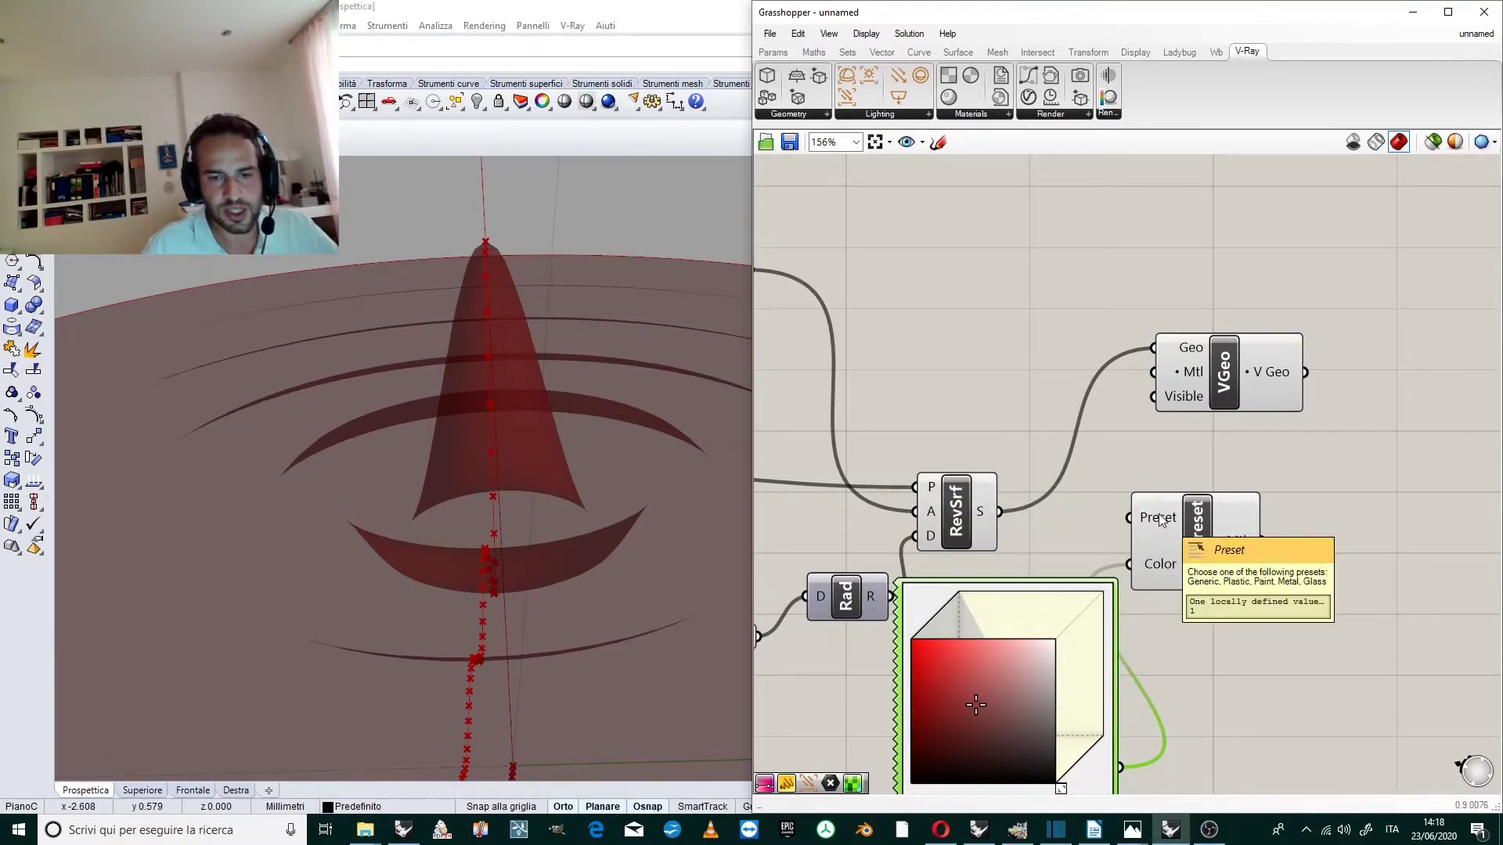
# Plug the Plastic material into the V-Ray Geometry's Mtl input.
pyautogui.rightClick(1159, 520)
pyautogui.moveTo(1213, 572)
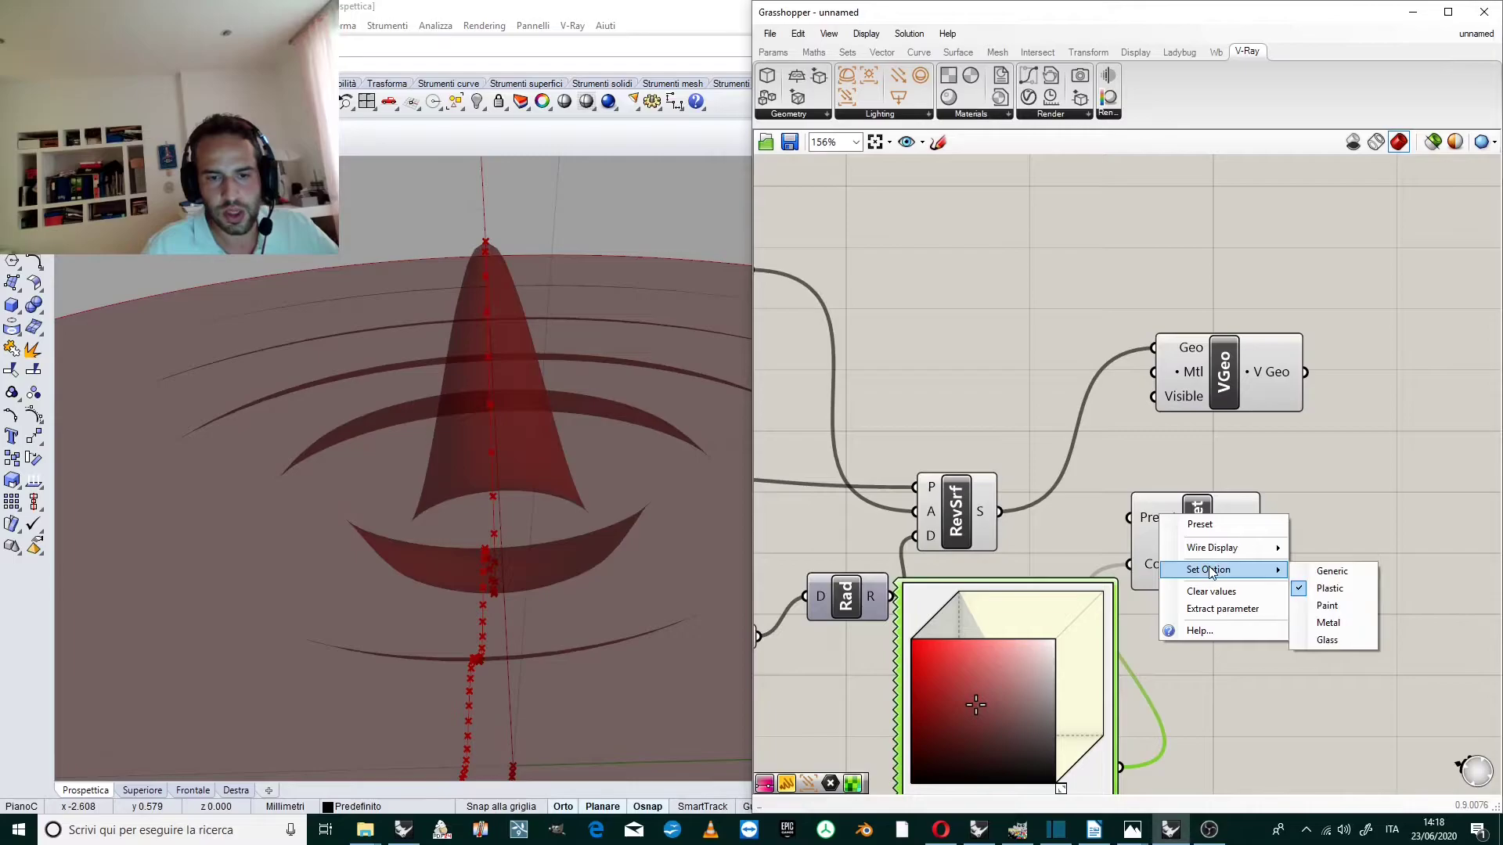
pyautogui.click(1325, 530)
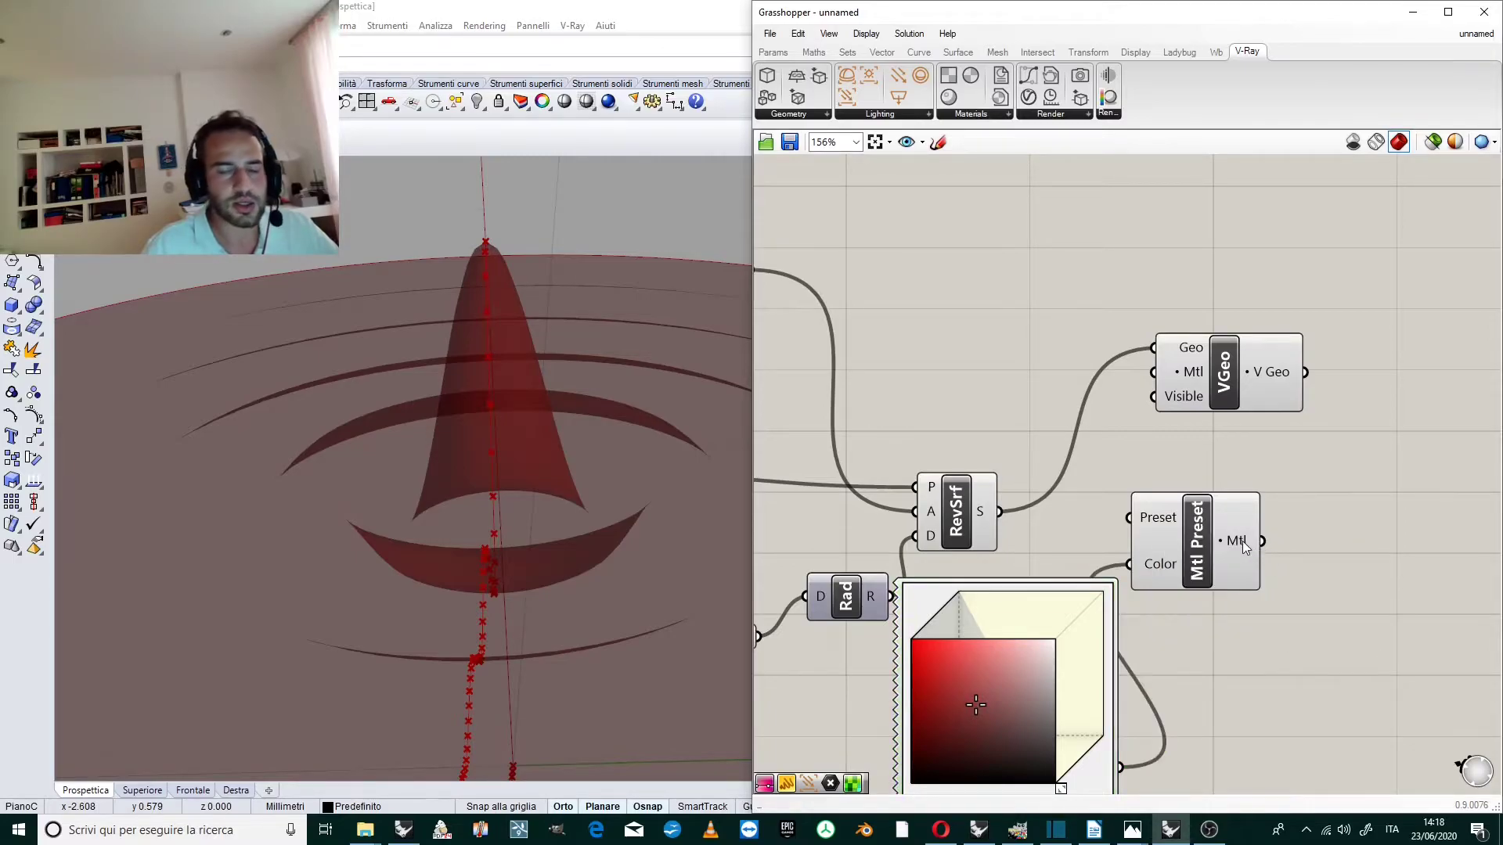
pyautogui.moveTo(1261, 540); pyautogui.dragTo(1284, 393)
# Rearrange the VGeo, material and colour picker components on the canvas.
pyautogui.click(1205, 294)
pyautogui.scroll(-3, 1202, 293)
pyautogui.scroll(3, 1323, 356)
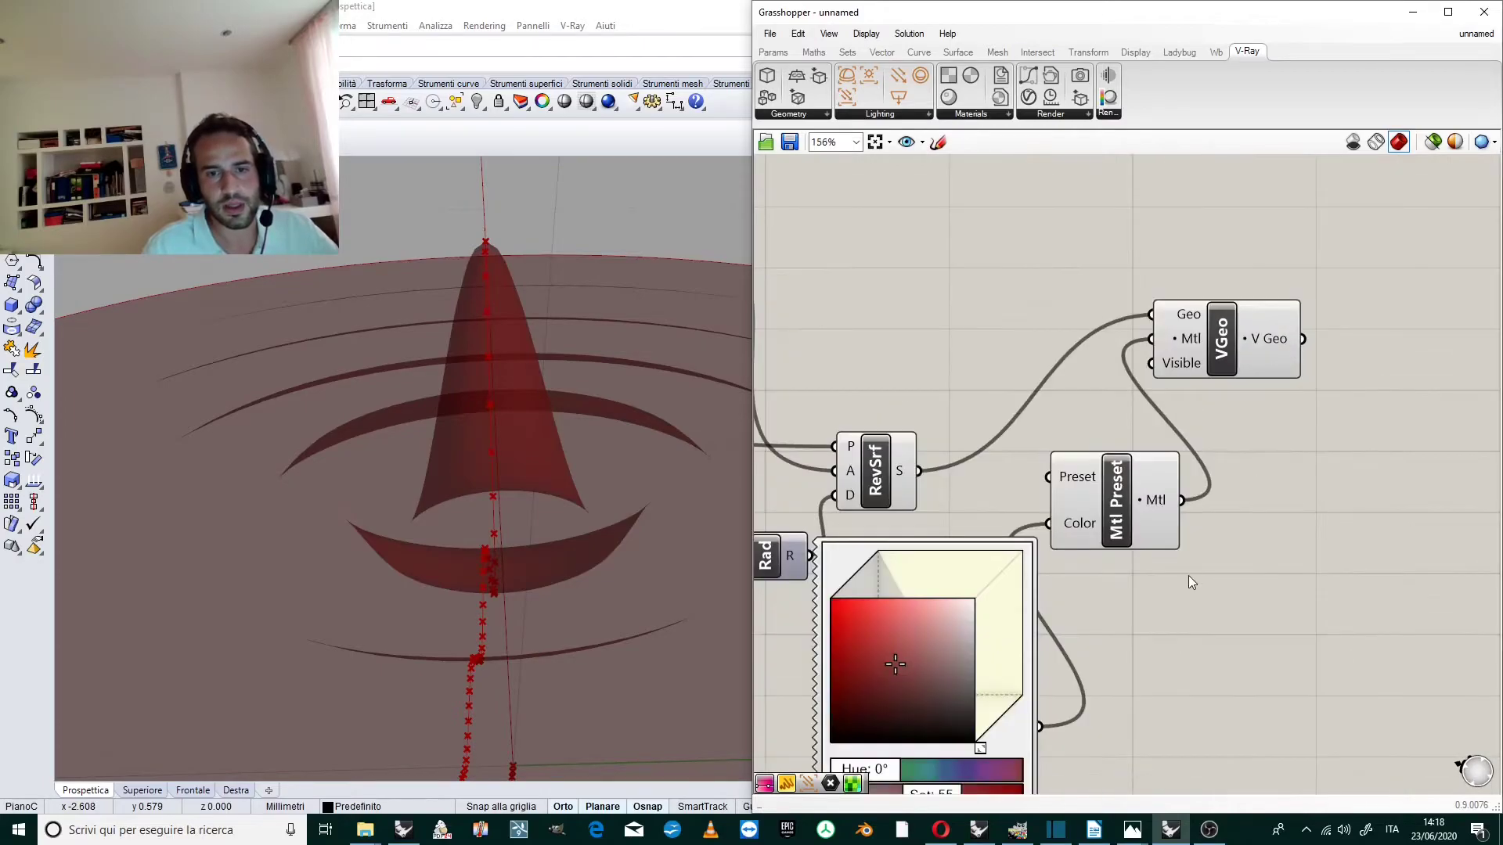
pyautogui.scroll(-2, 941, 523)
pyautogui.moveTo(1180, 623); pyautogui.dragTo(1138, 606)
pyautogui.moveTo(1124, 420); pyautogui.dragTo(1225, 498)
pyautogui.click(1218, 396)
pyautogui.scroll(-3, 1218, 394)
pyautogui.scroll(4, 1358, 458)
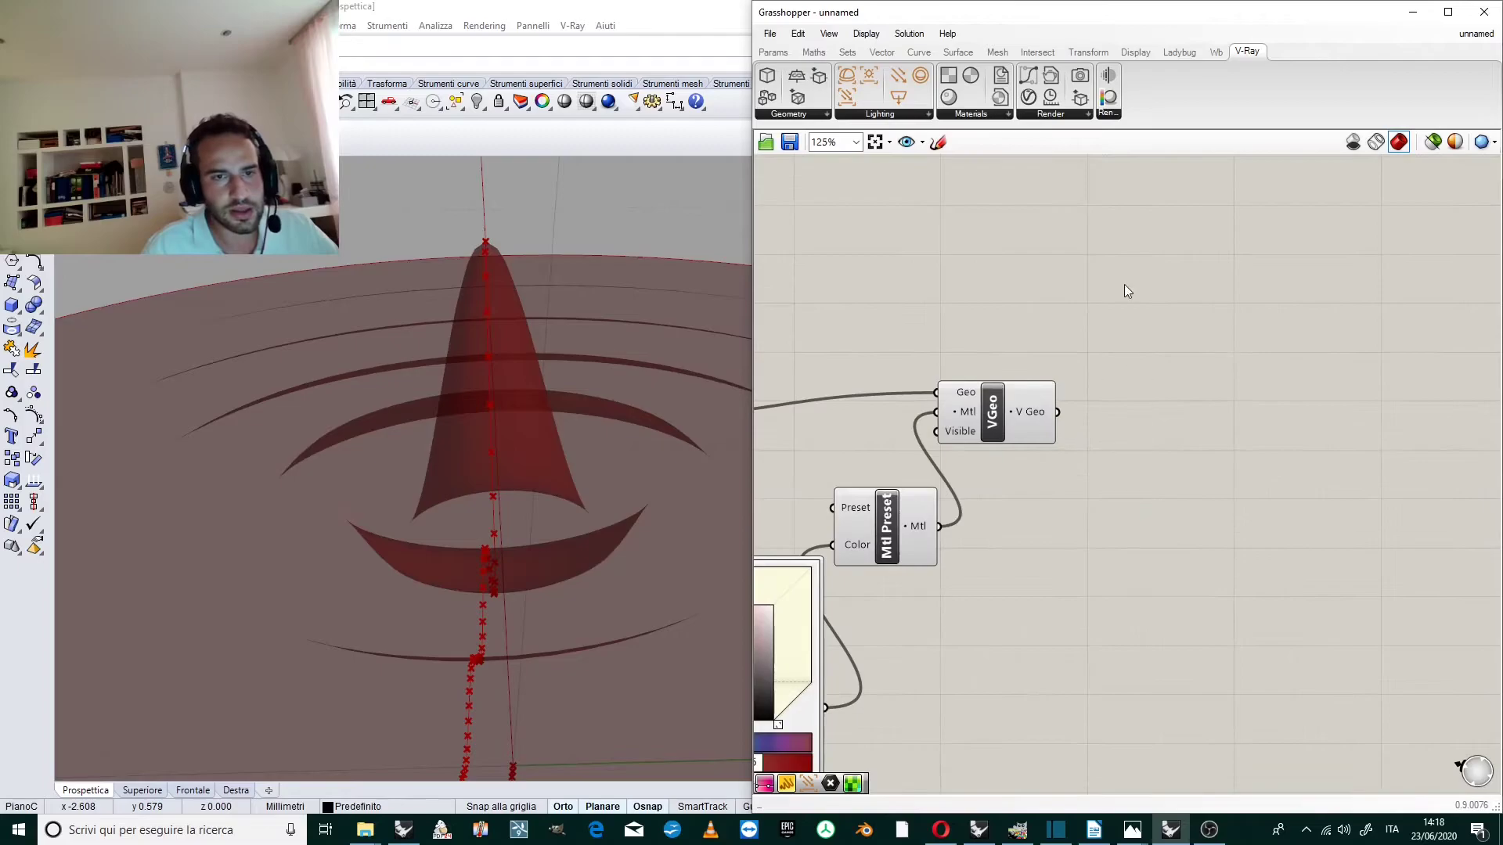
pyautogui.scroll(1, 1124, 292)
# Place a V-Ray Render component and wire VGeo's output into its V Geo input.
pyautogui.click(1087, 115)
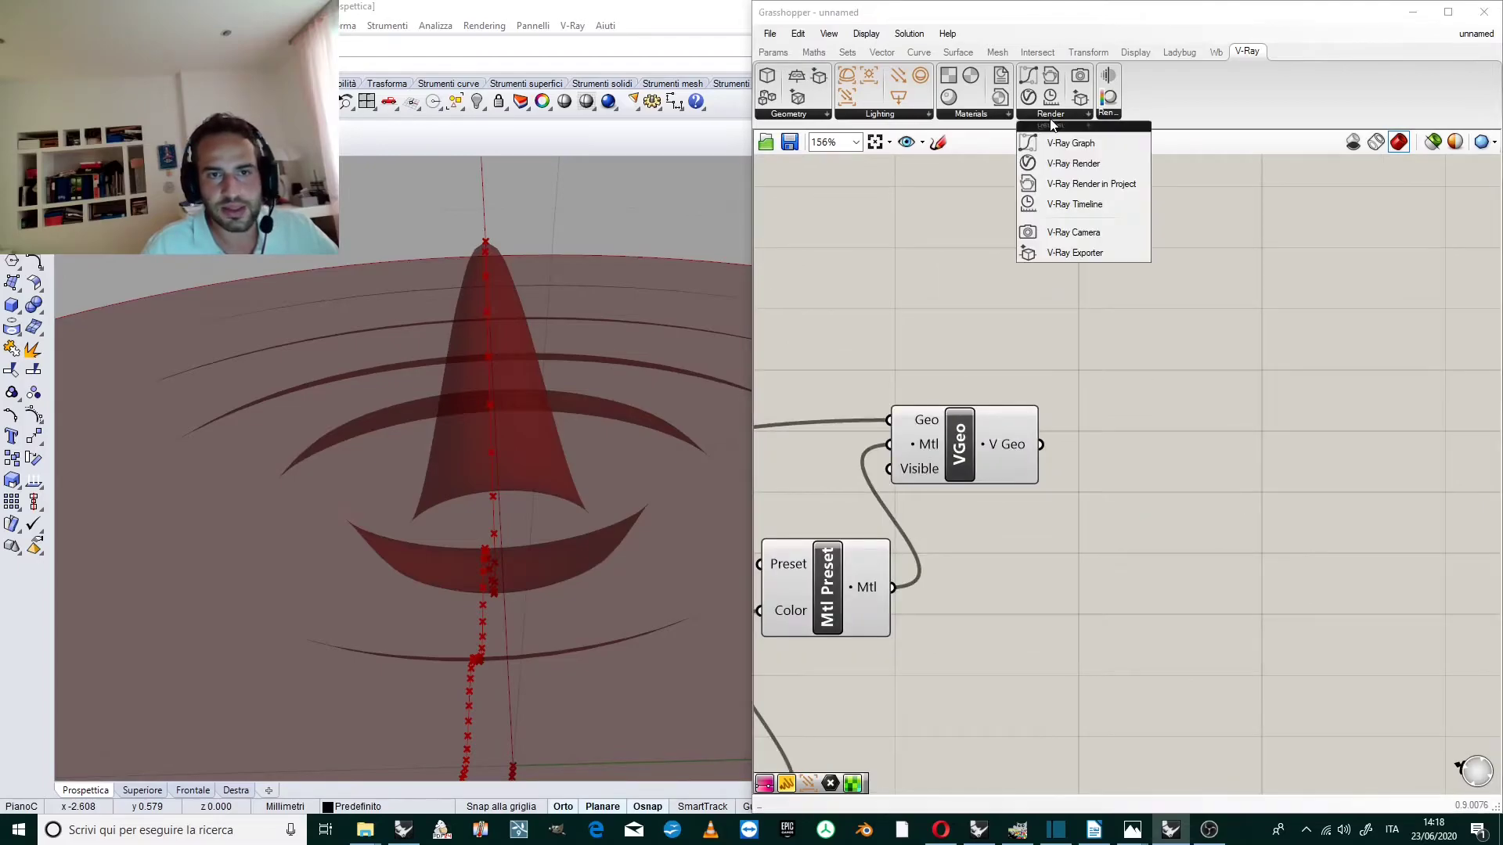
pyautogui.click(1079, 163)
pyautogui.click(1233, 446)
pyautogui.scroll(-1, 1218, 445)
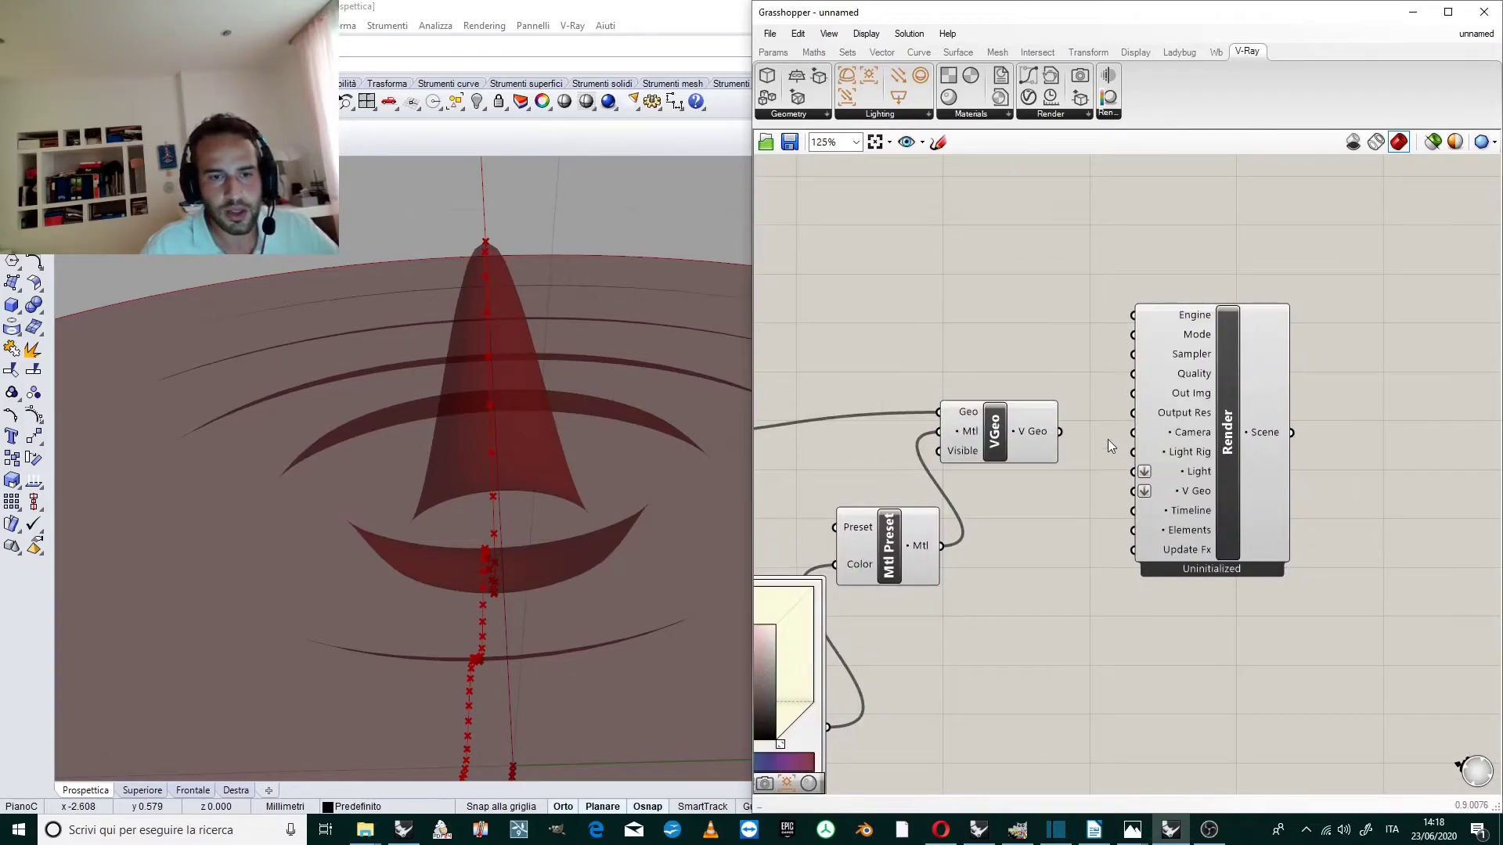
pyautogui.scroll(1, 1107, 443)
pyautogui.moveTo(1049, 429); pyautogui.dragTo(1145, 505)
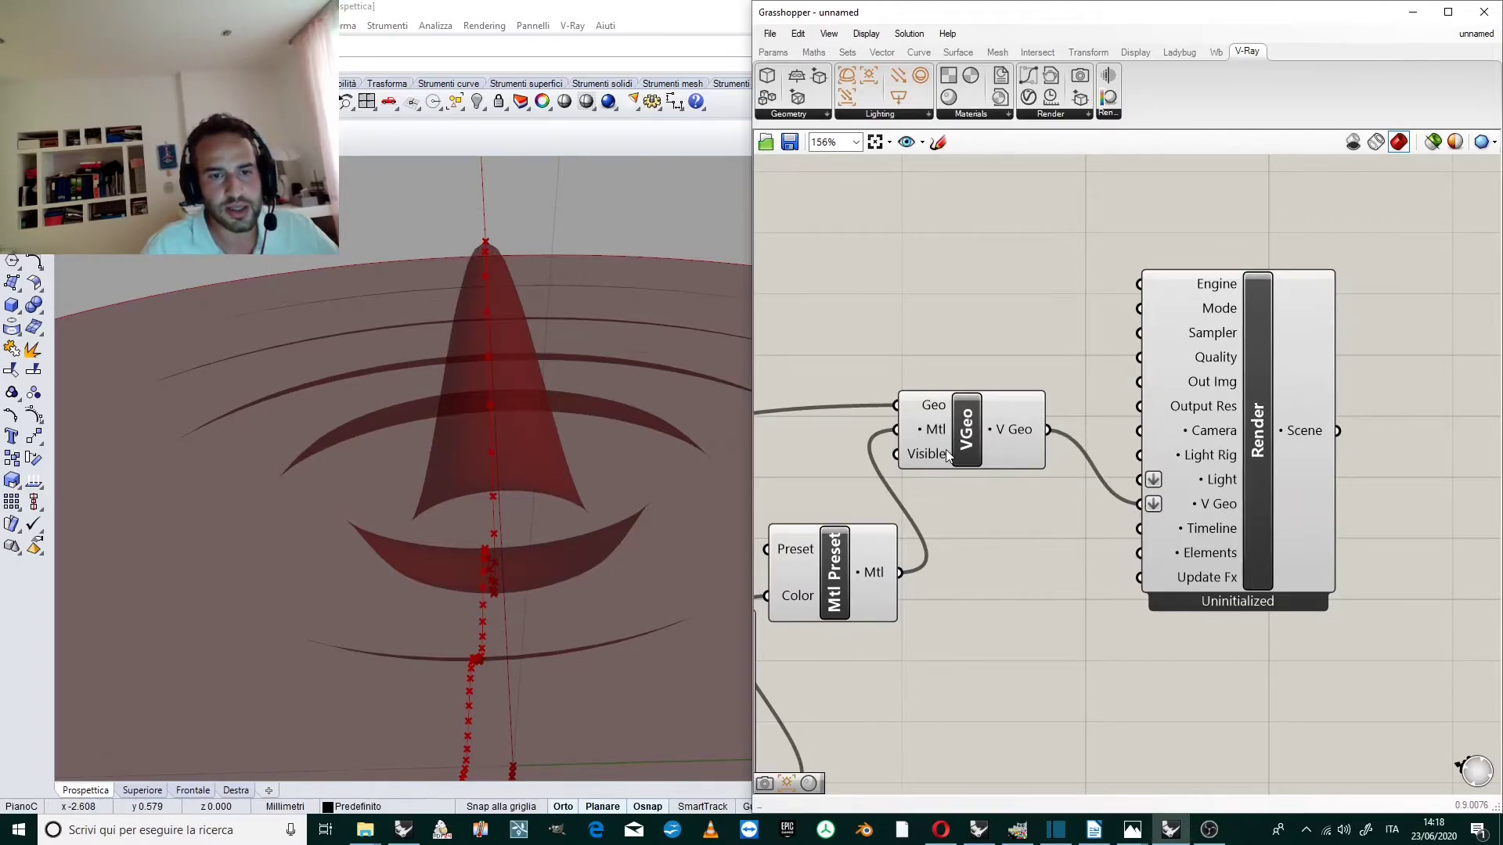
pyautogui.moveTo(966, 444); pyautogui.dragTo(1017, 509)
pyautogui.click(1096, 340)
pyautogui.scroll(-2, 1064, 315)
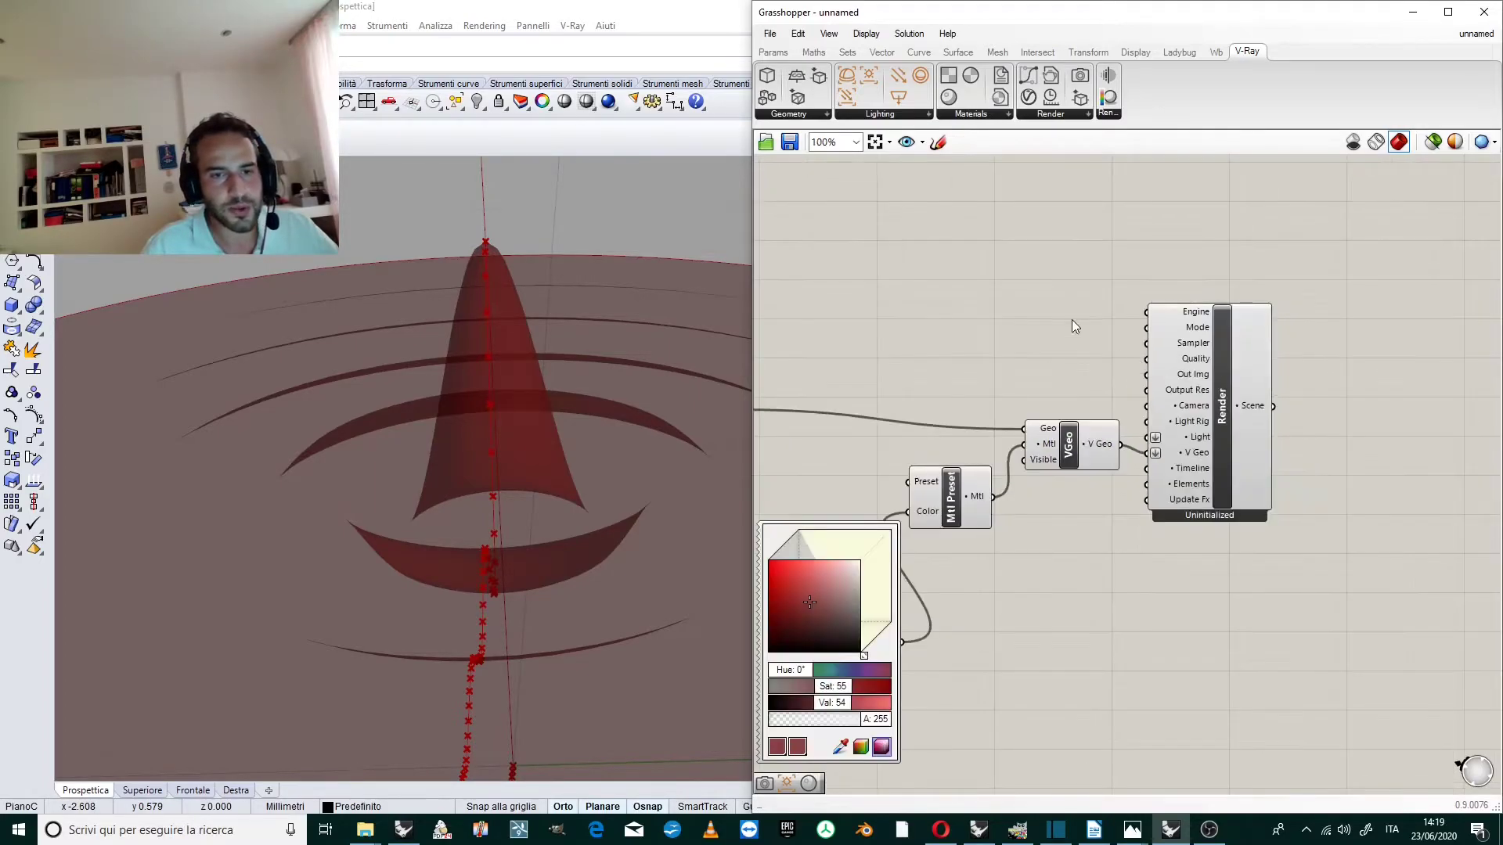
pyautogui.scroll(1, 1065, 314)
pyautogui.scroll(1, 1055, 262)
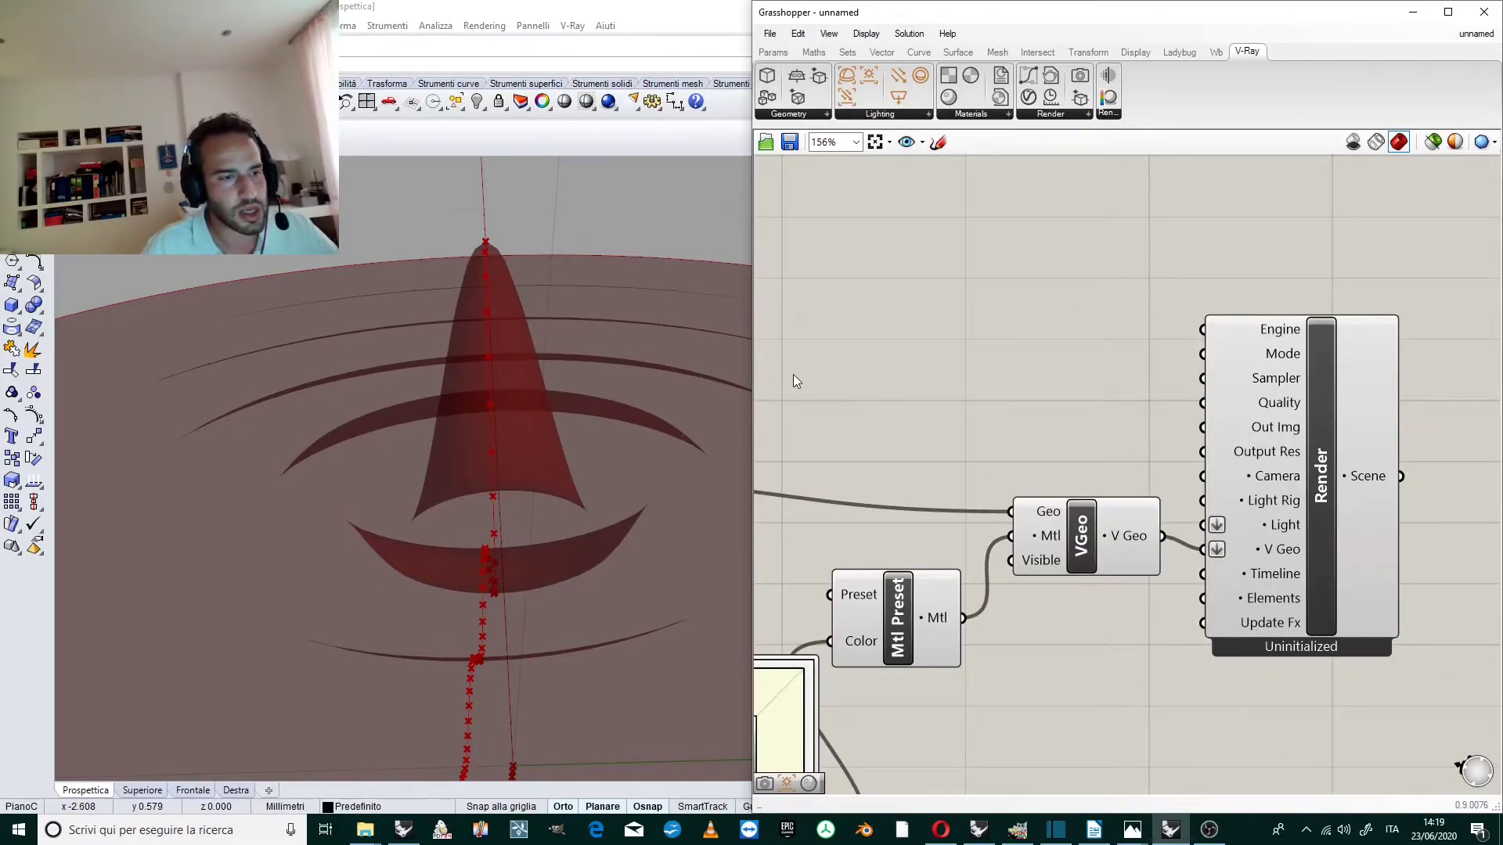
pyautogui.moveTo(606, 289); pyautogui.dragTo(627, 326, button='right')
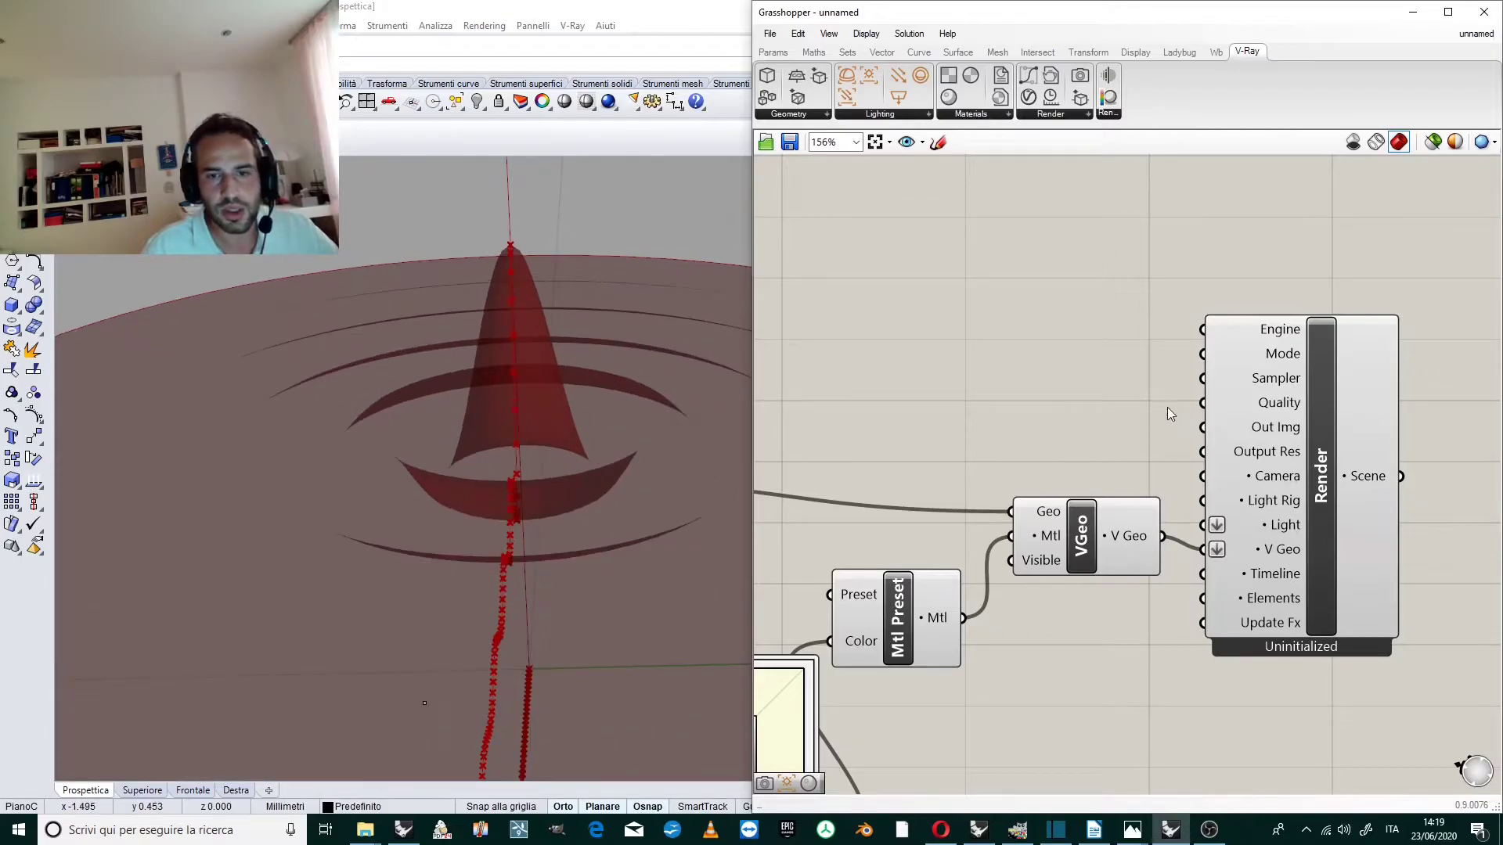
pyautogui.click(1038, 117)
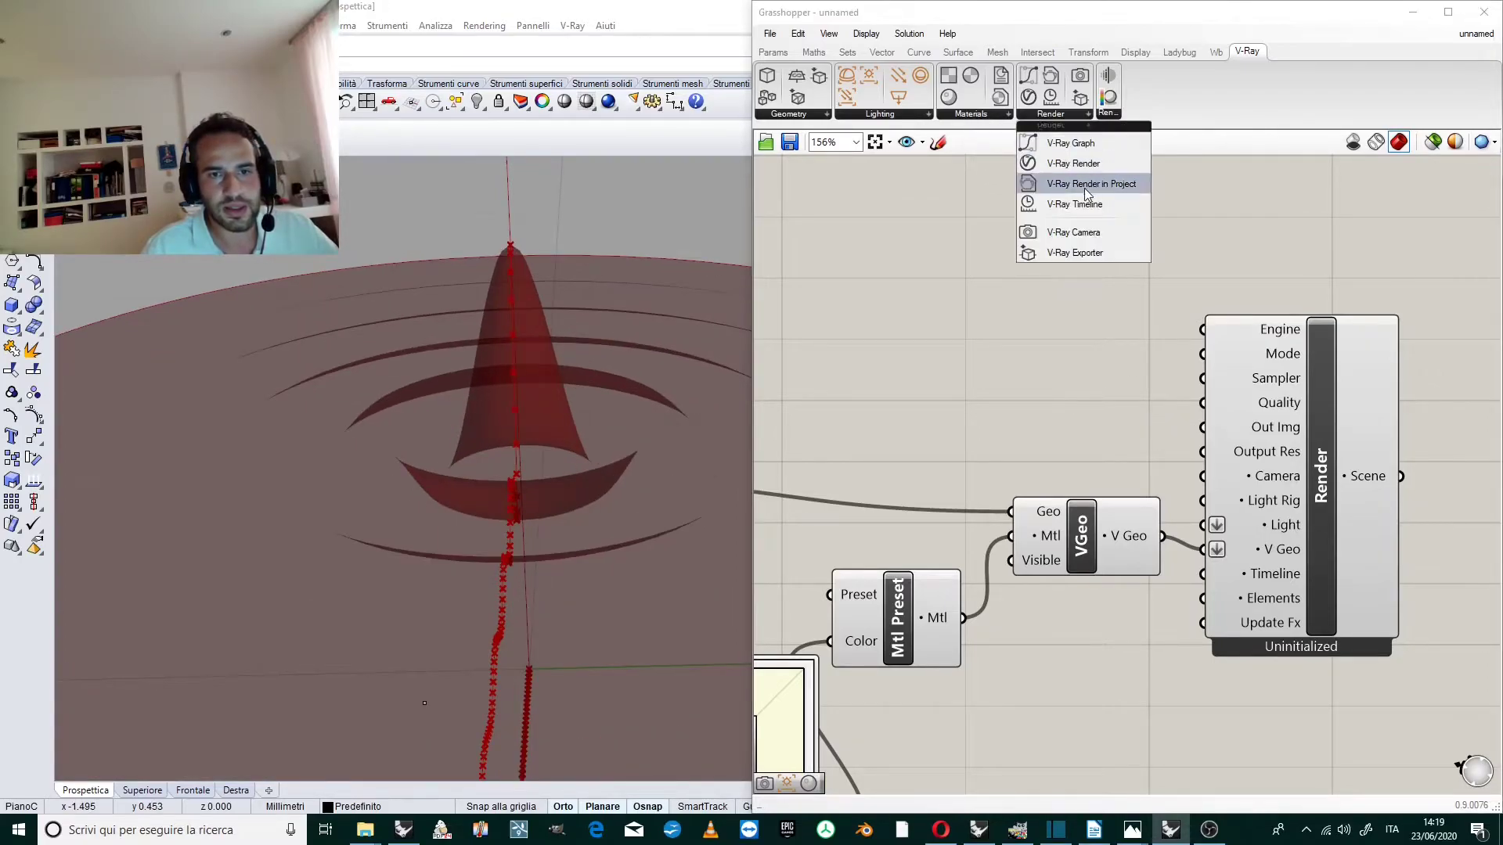
pyautogui.moveTo(1085, 233); pyautogui.dragTo(1030, 388)
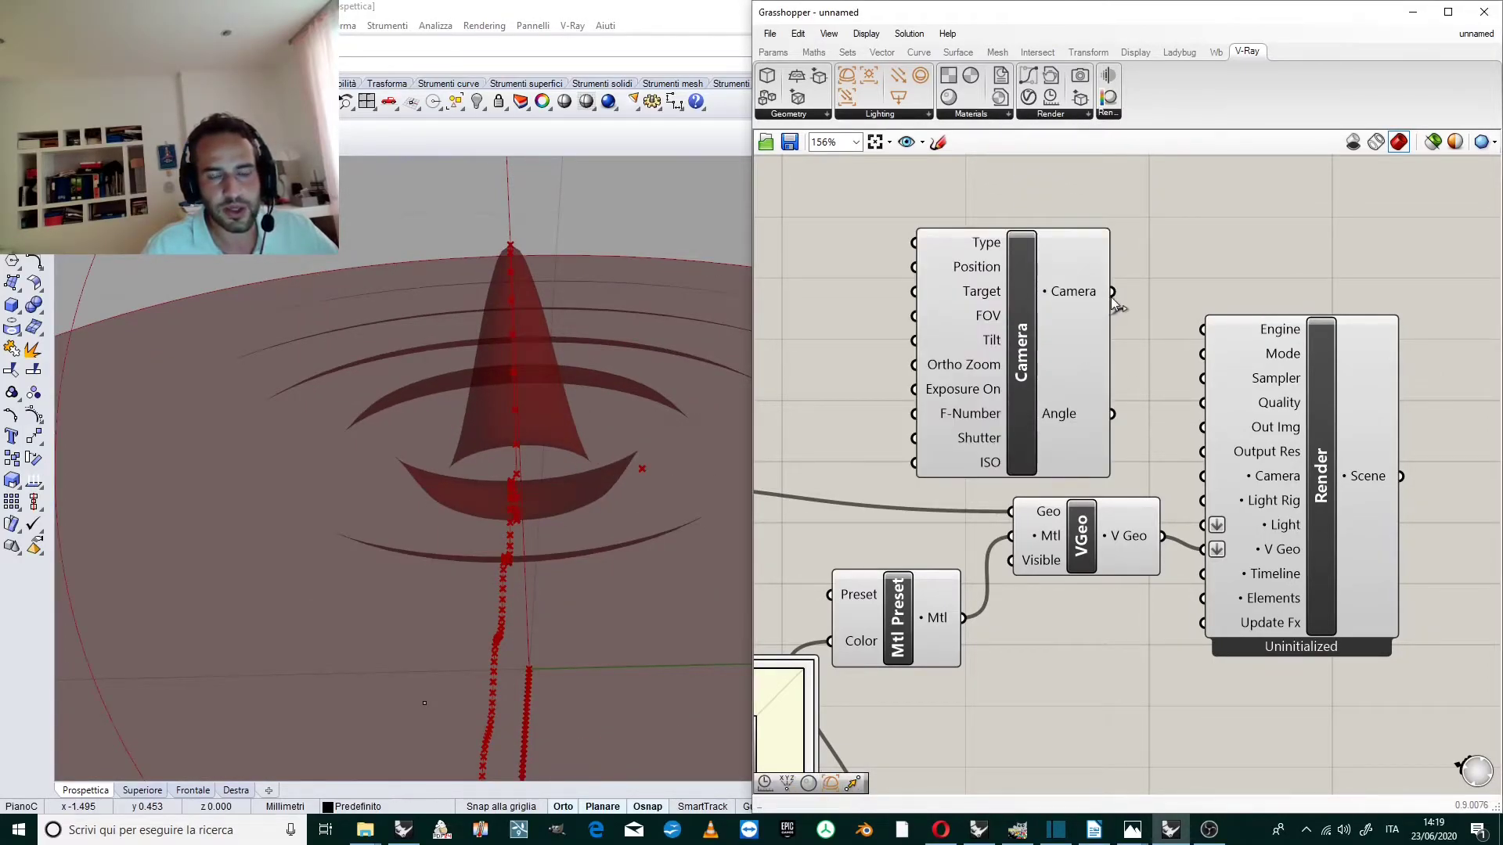
pyautogui.moveTo(1113, 292); pyautogui.dragTo(1216, 481)
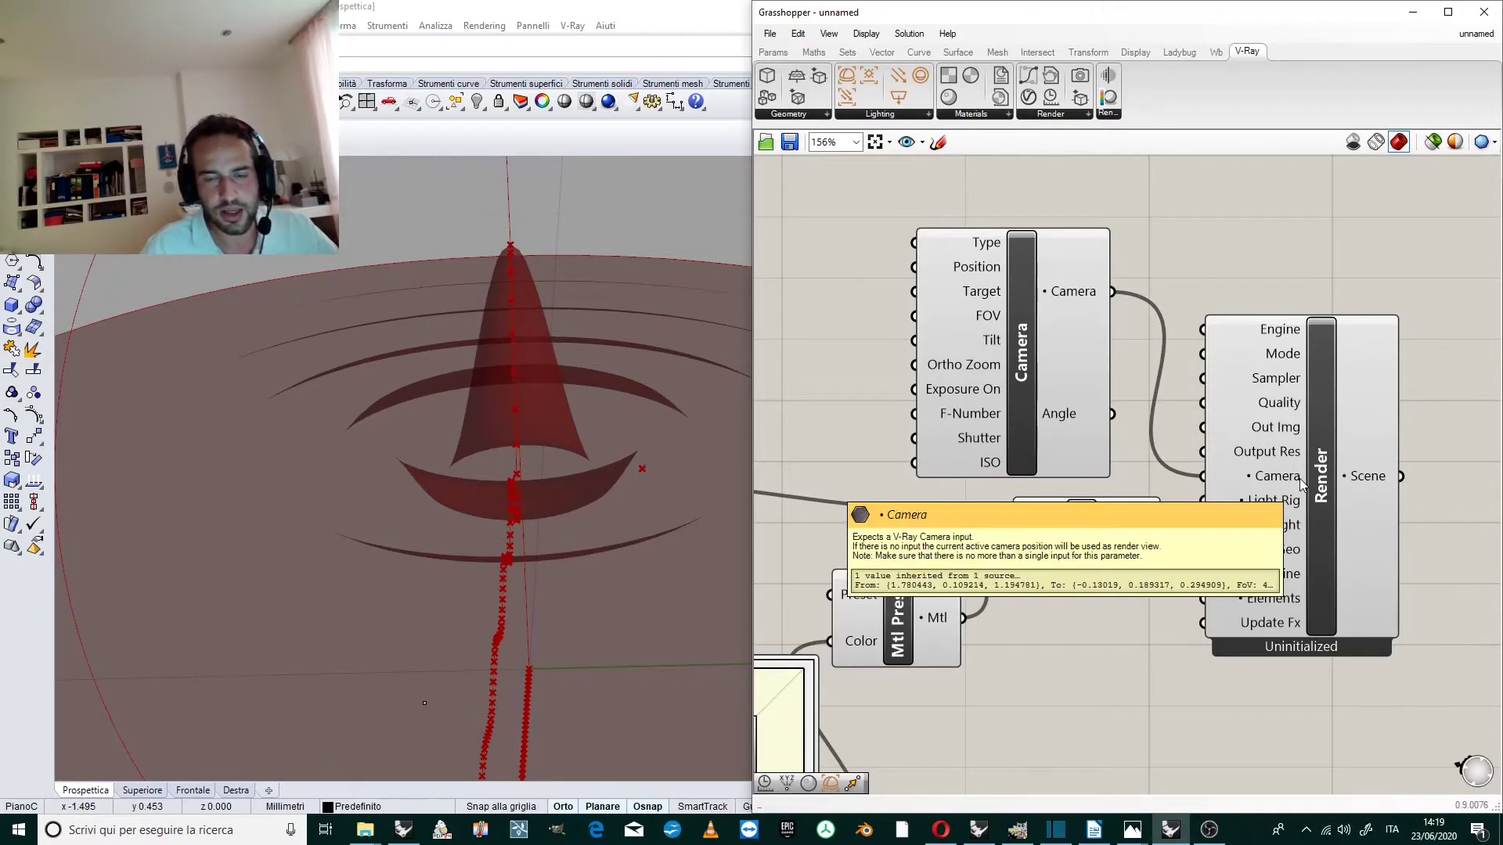
pyautogui.scroll(-4, 1214, 462)
pyautogui.scroll(2, 1080, 352)
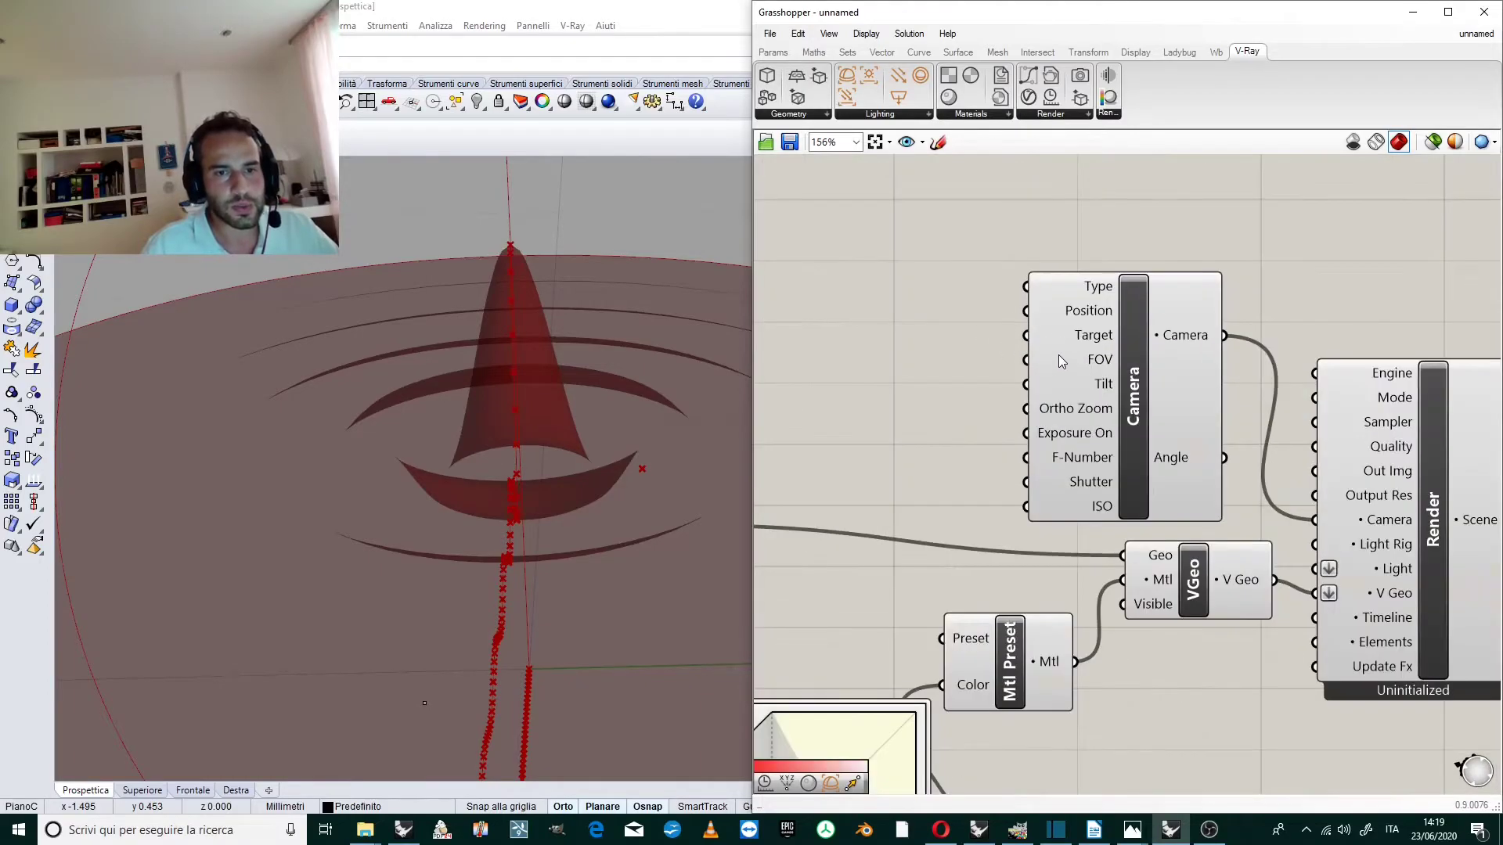
pyautogui.scroll(2, 1113, 347)
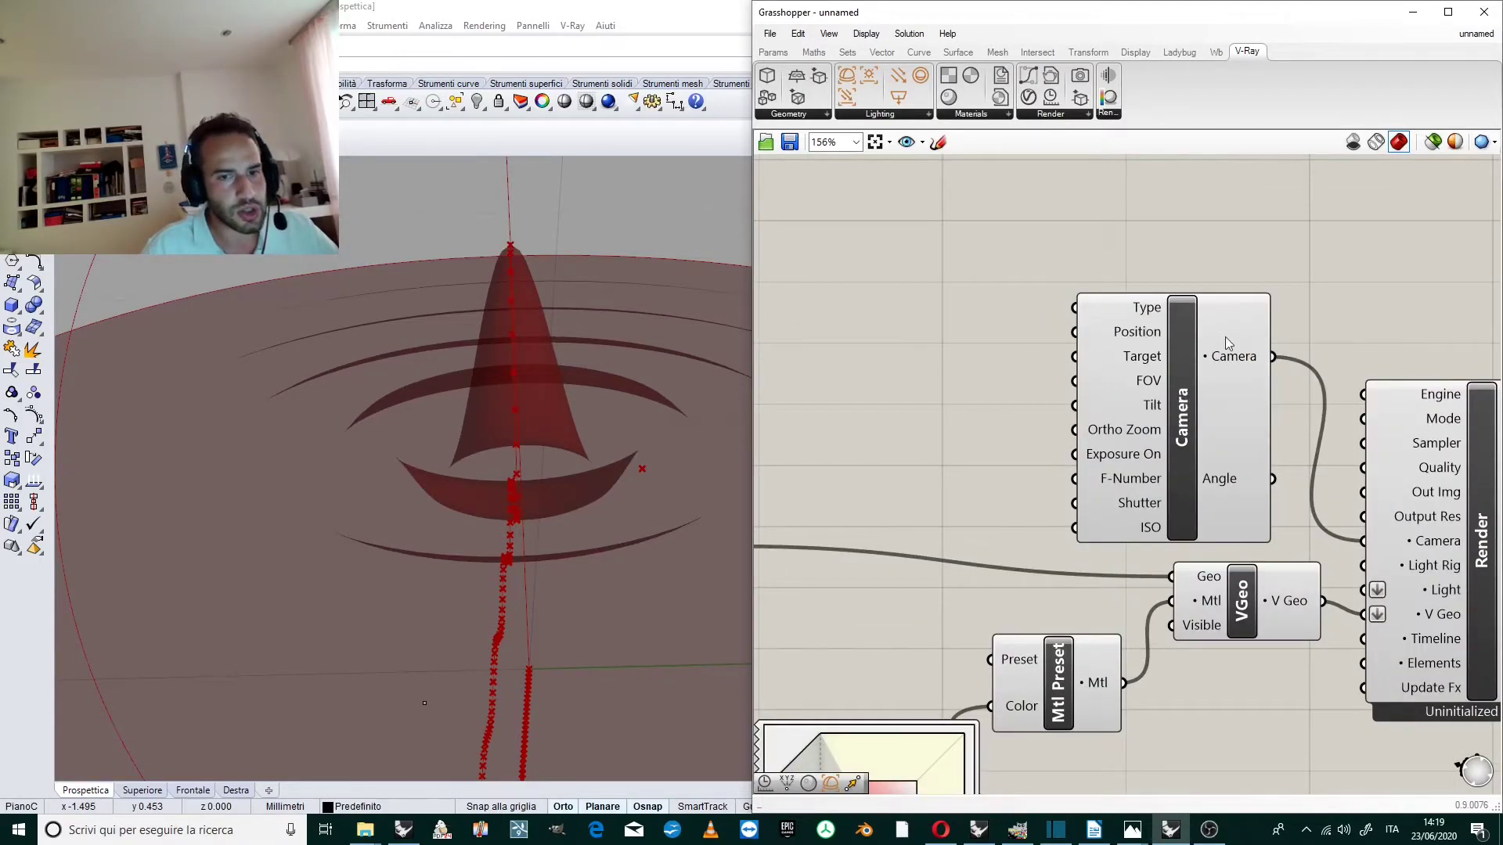
pyautogui.scroll(-3, 1228, 341)
pyautogui.scroll(3, 1155, 270)
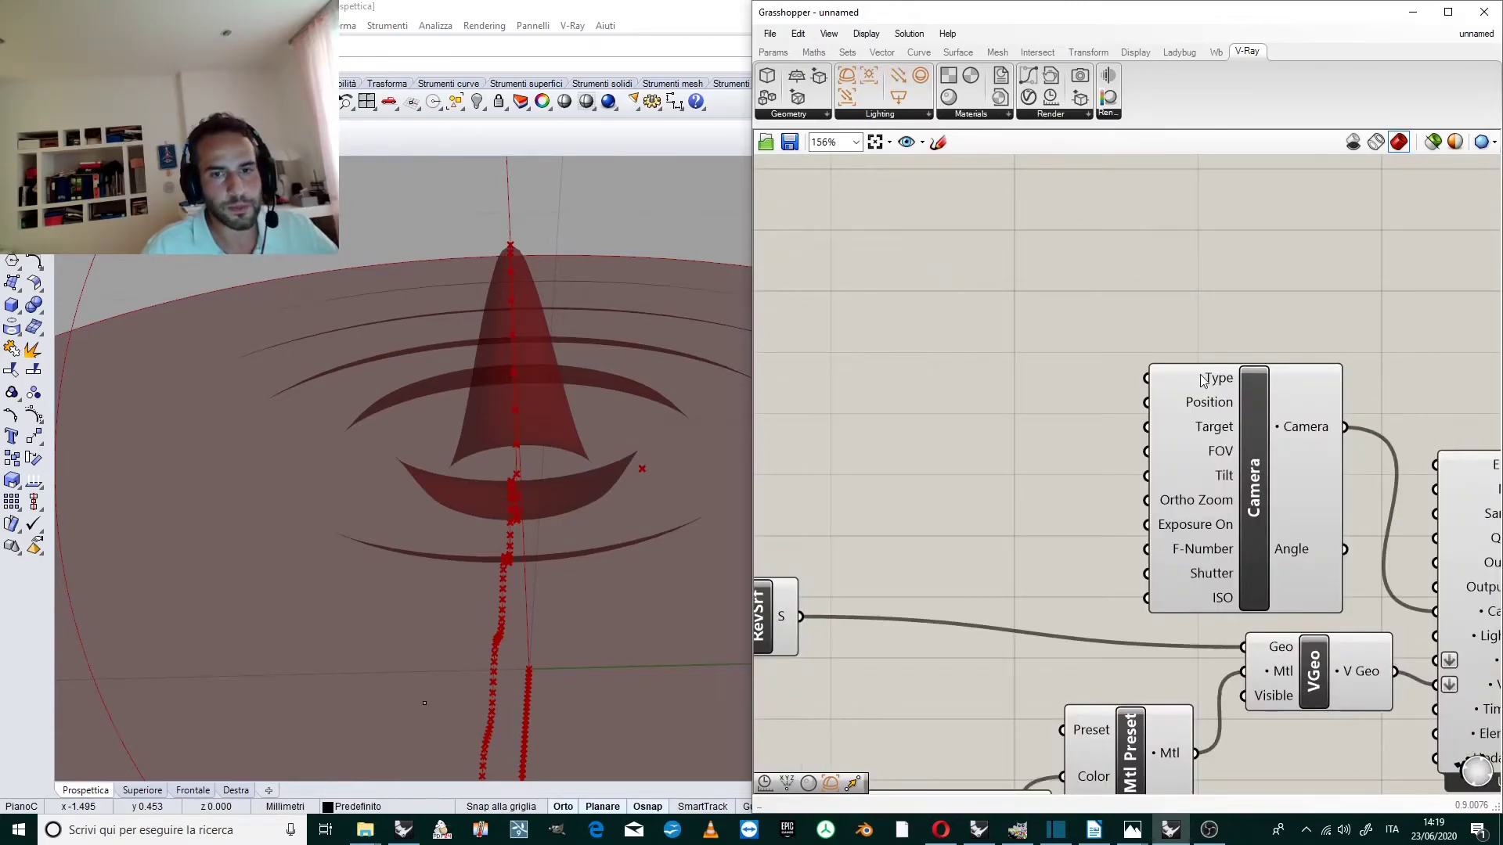
pyautogui.scroll(-1, 1211, 395)
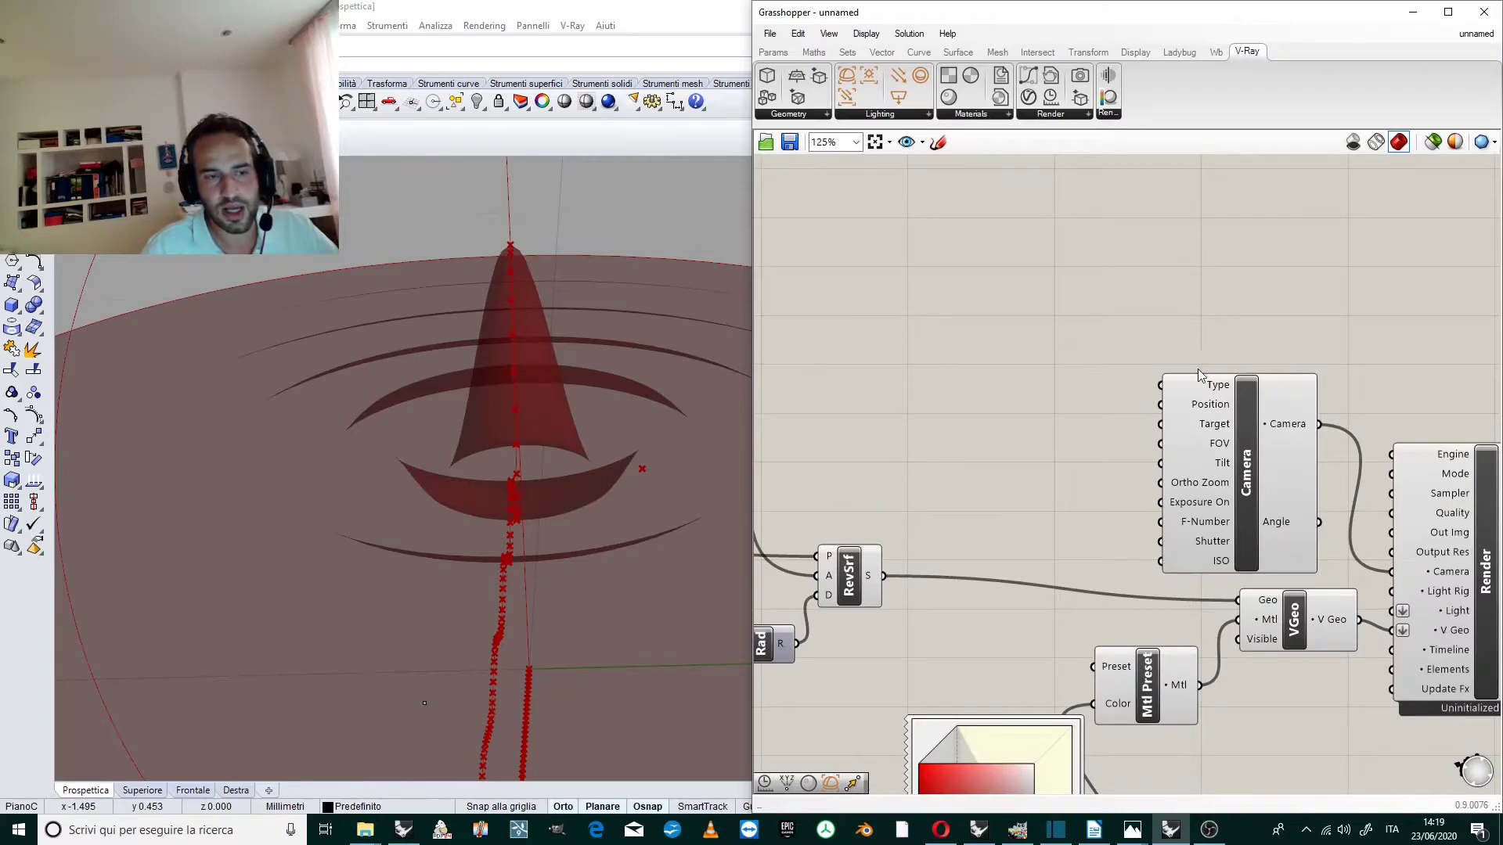
pyautogui.scroll(-1, 1080, 328)
pyautogui.scroll(1, 1192, 310)
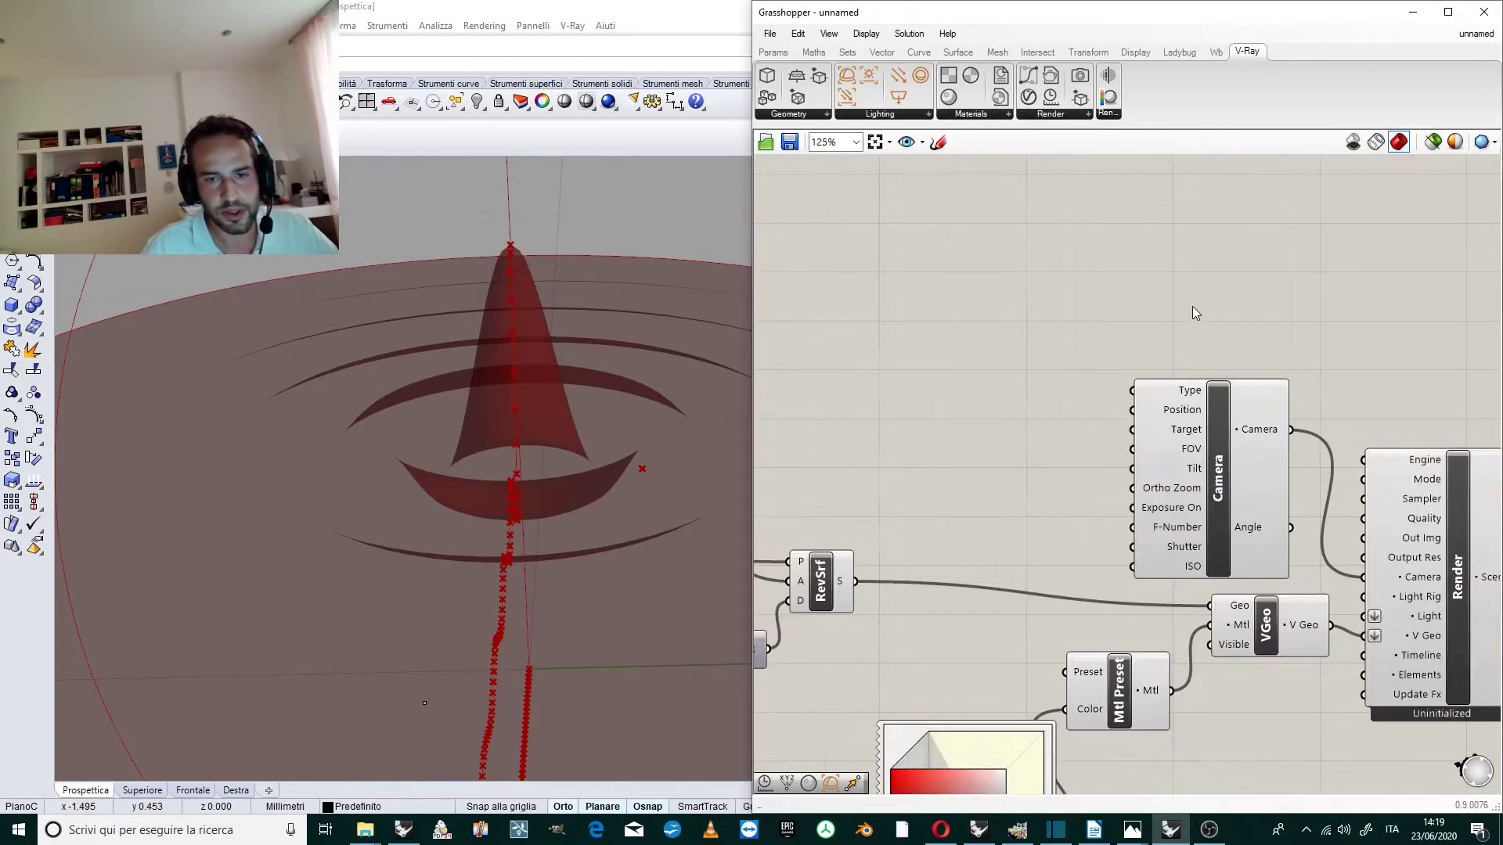
pyautogui.scroll(-4, 501, 351)
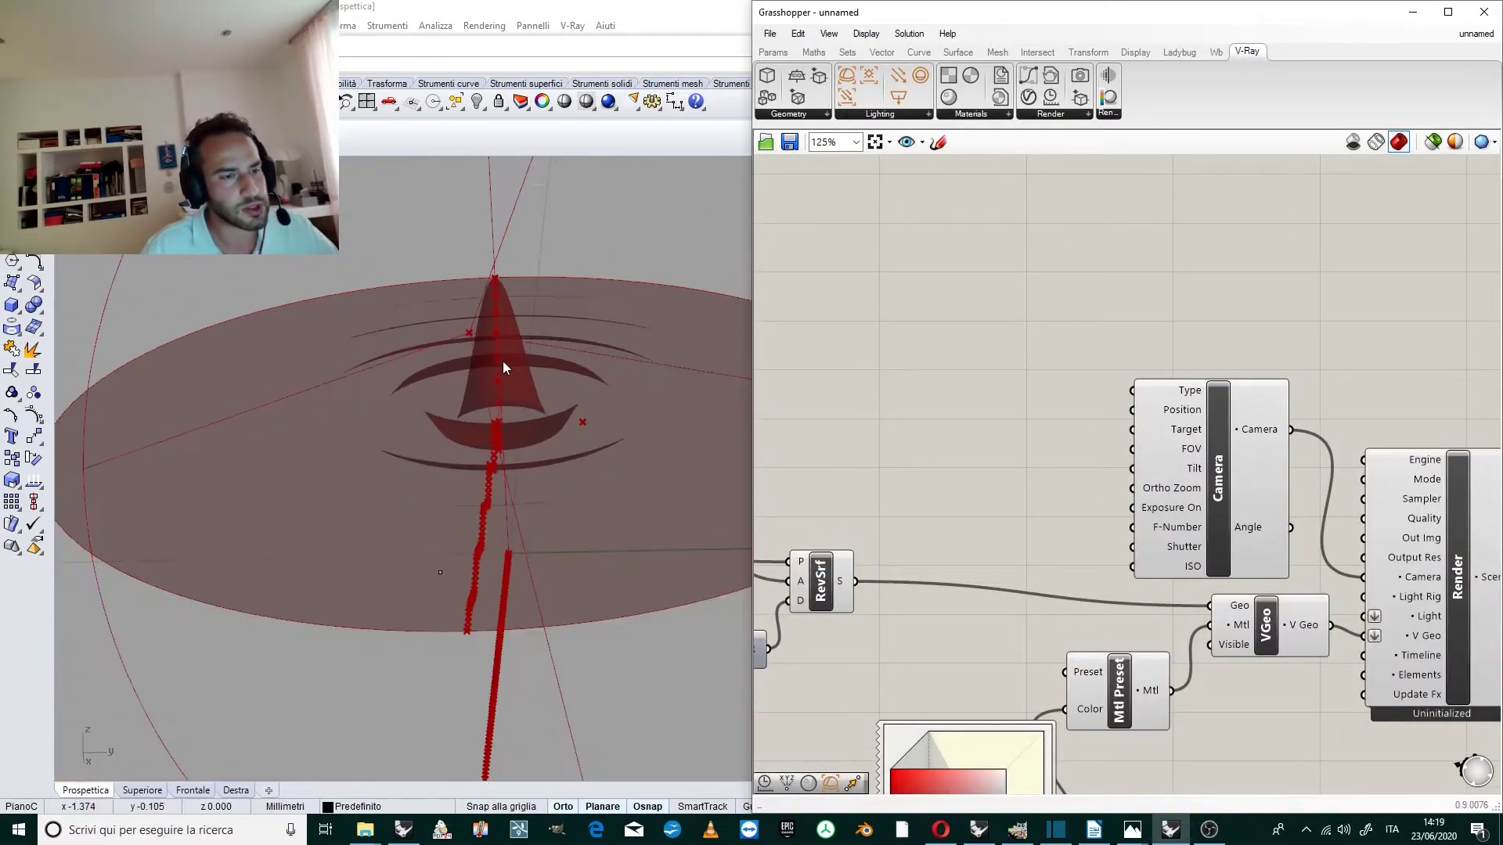
pyautogui.moveTo(469, 367); pyautogui.dragTo(455, 422, button='right')
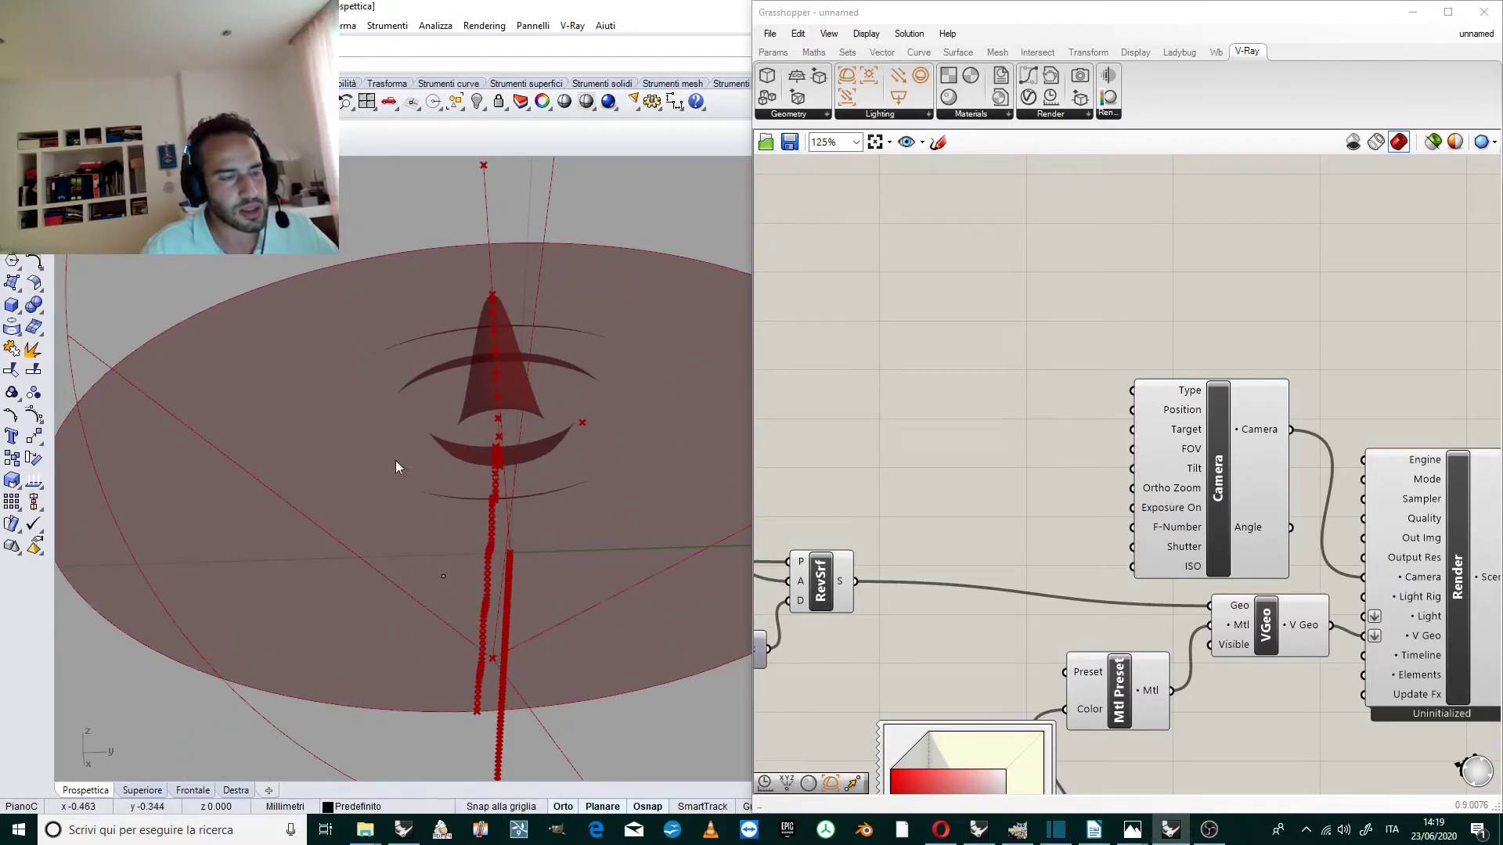
pyautogui.scroll(3, 496, 333)
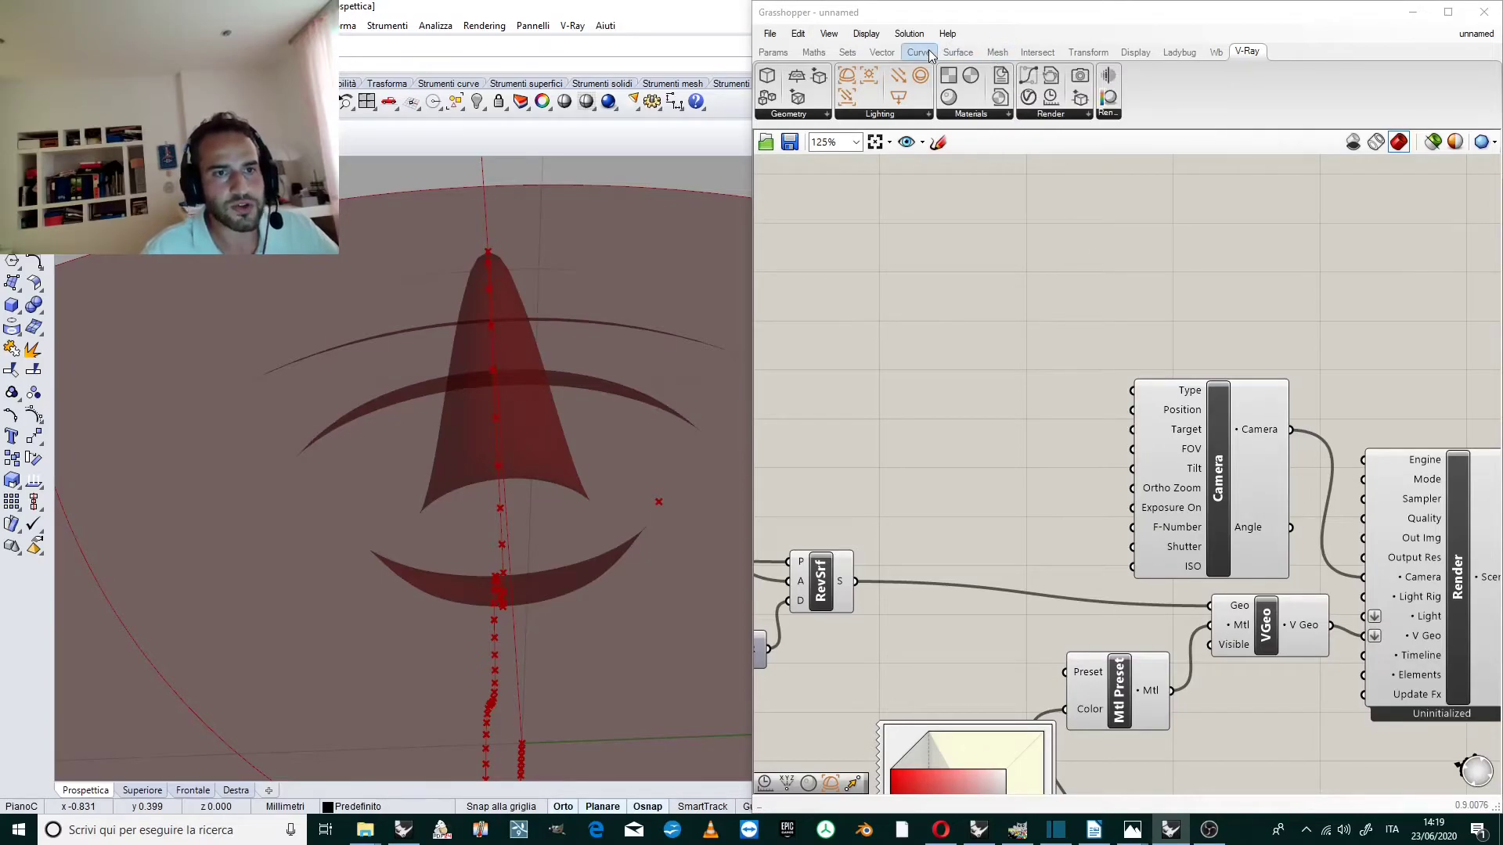
# Place a Construct Point component from the Vector > Point components.
pyautogui.click(877, 54)
pyautogui.click(1239, 114)
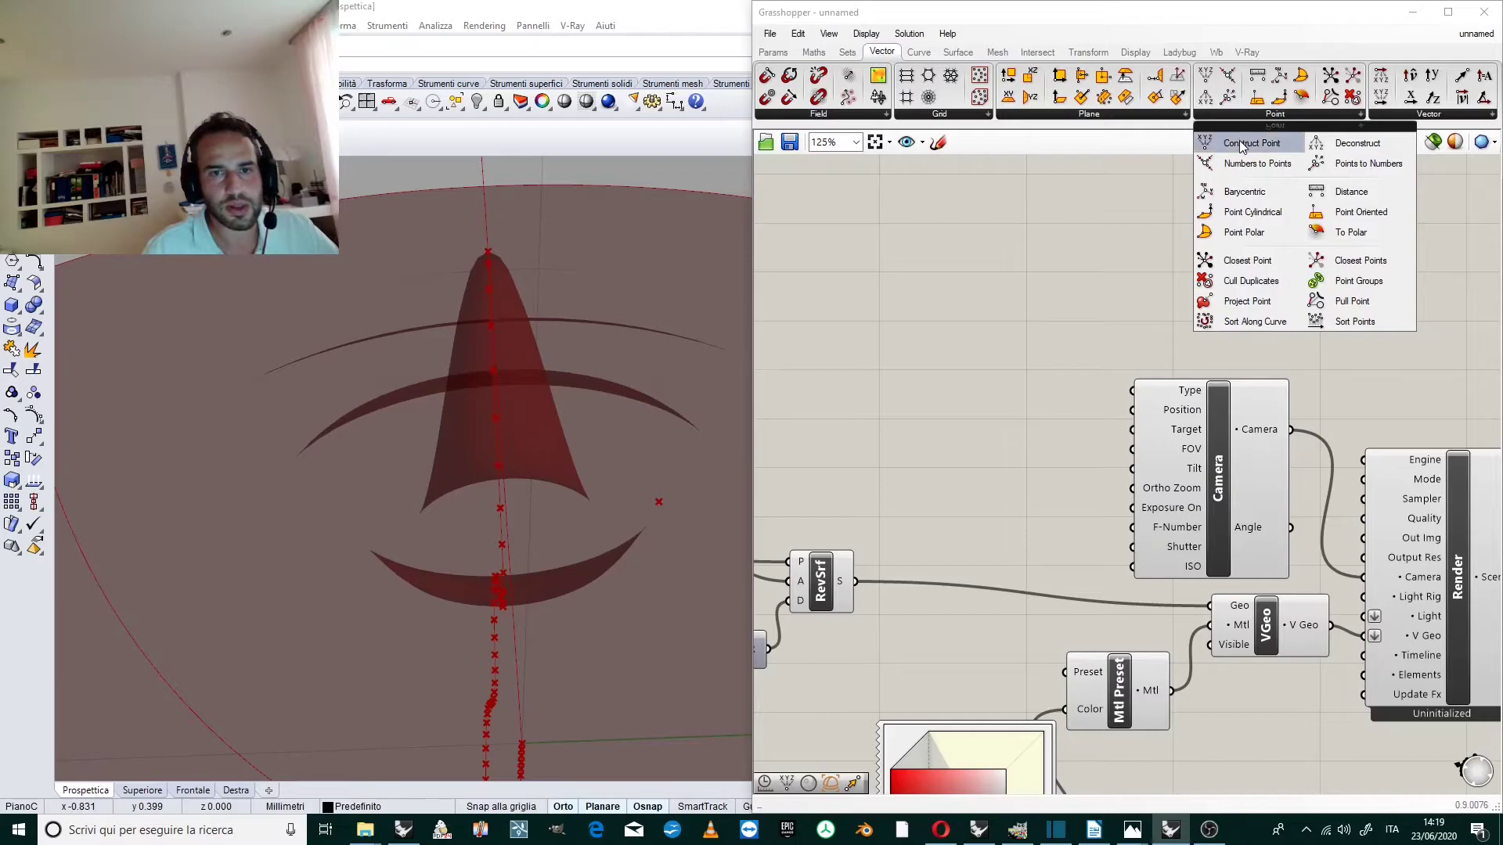
pyautogui.moveTo(1237, 144); pyautogui.dragTo(992, 291)
pyautogui.scroll(-2, 982, 309)
pyautogui.scroll(2, 994, 301)
pyautogui.scroll(-3, 1030, 285)
pyautogui.scroll(4, 1130, 285)
pyautogui.scroll(-6, 1129, 284)
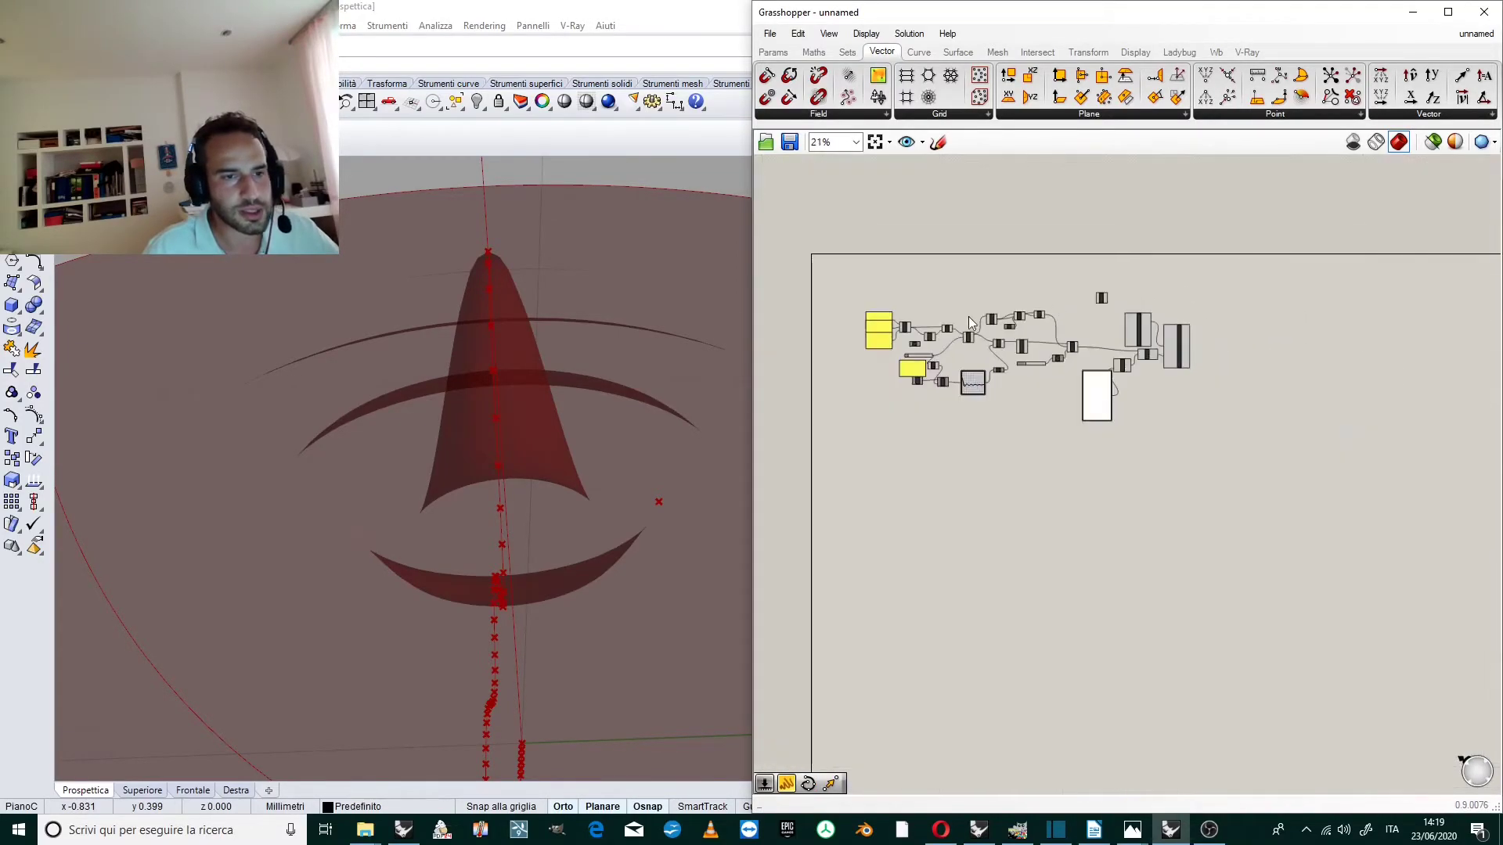
pyautogui.scroll(4, 952, 316)
# Copy the three zero panels and the point component near the Camera, removing the extra duplicate.
pyautogui.moveTo(817, 382); pyautogui.dragTo(795, 457)
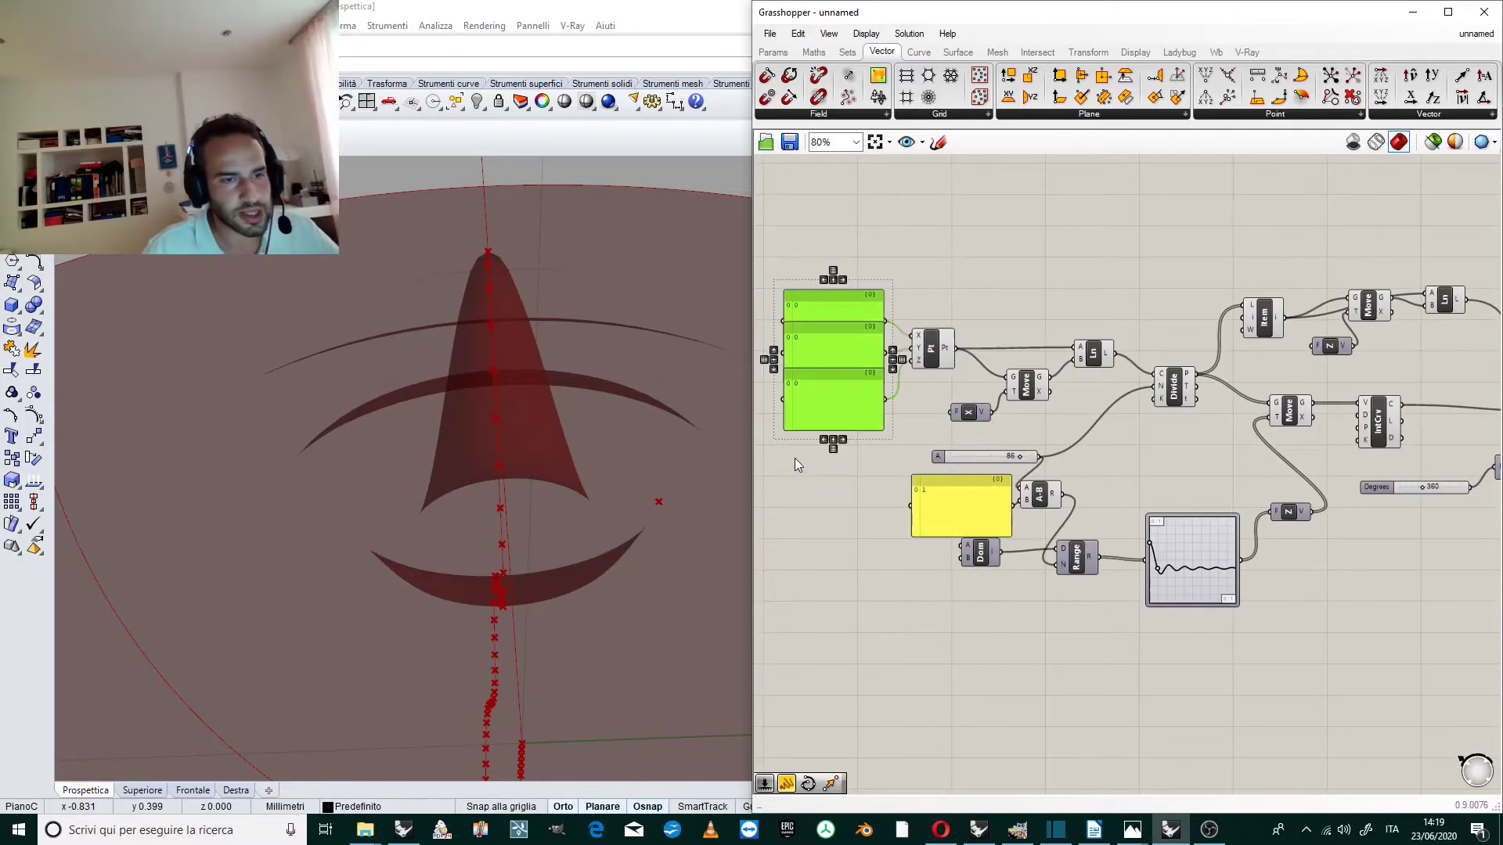
pyautogui.moveTo(949, 263); pyautogui.dragTo(835, 440)
pyautogui.keyDown('alt'); pyautogui.moveTo(941, 356); pyautogui.dragTo(1013, 280); pyautogui.keyUp('alt')
pyautogui.scroll(-4, 941, 316)
pyautogui.scroll(6, 1252, 268)
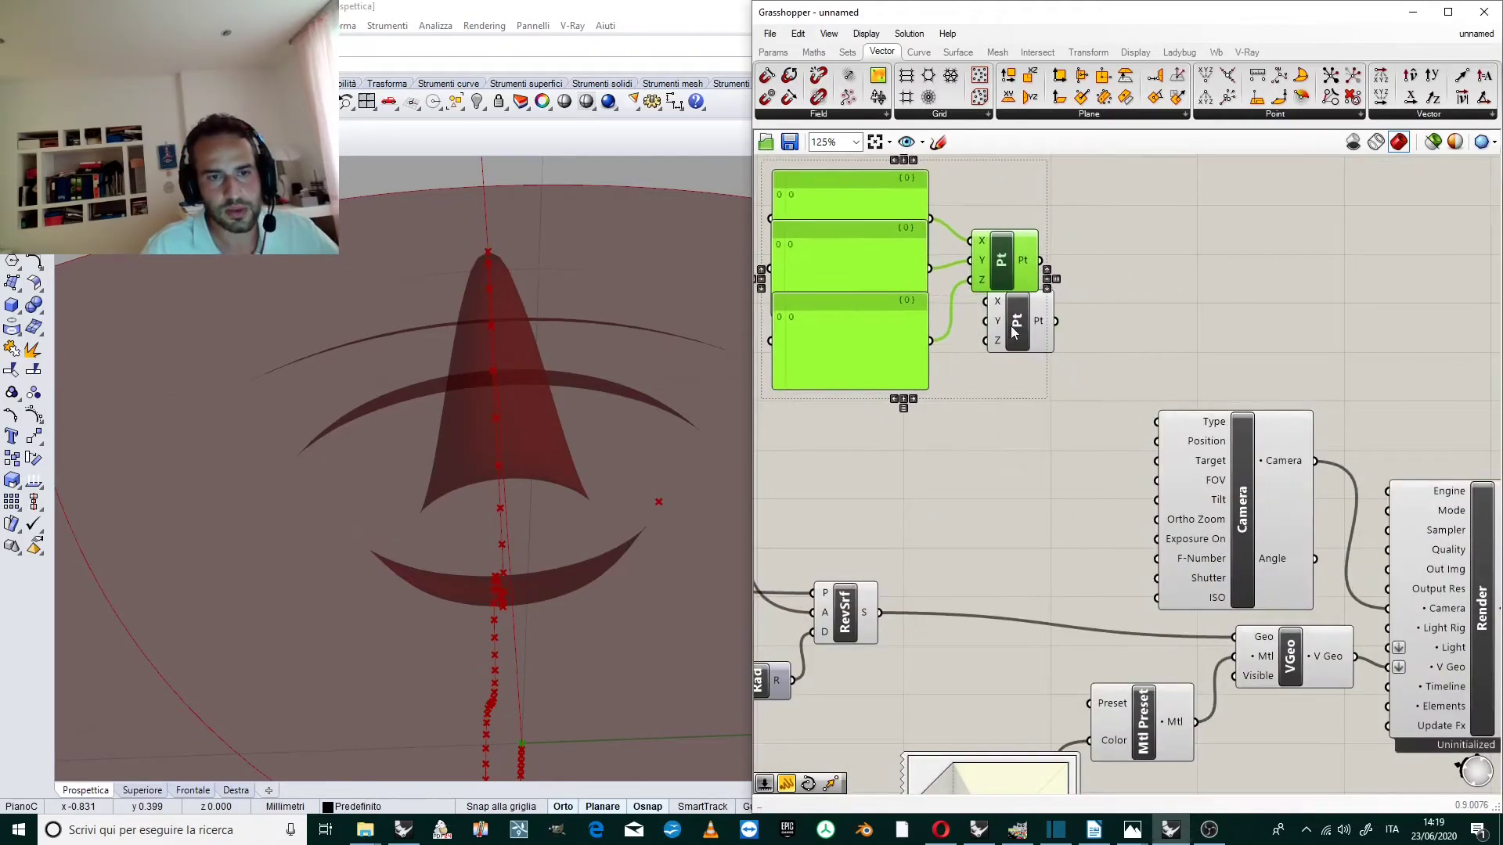
pyautogui.click(1026, 345)
pyautogui.press('Delete')
pyautogui.scroll(-1, 1059, 327)
pyautogui.scroll(1, 1008, 270)
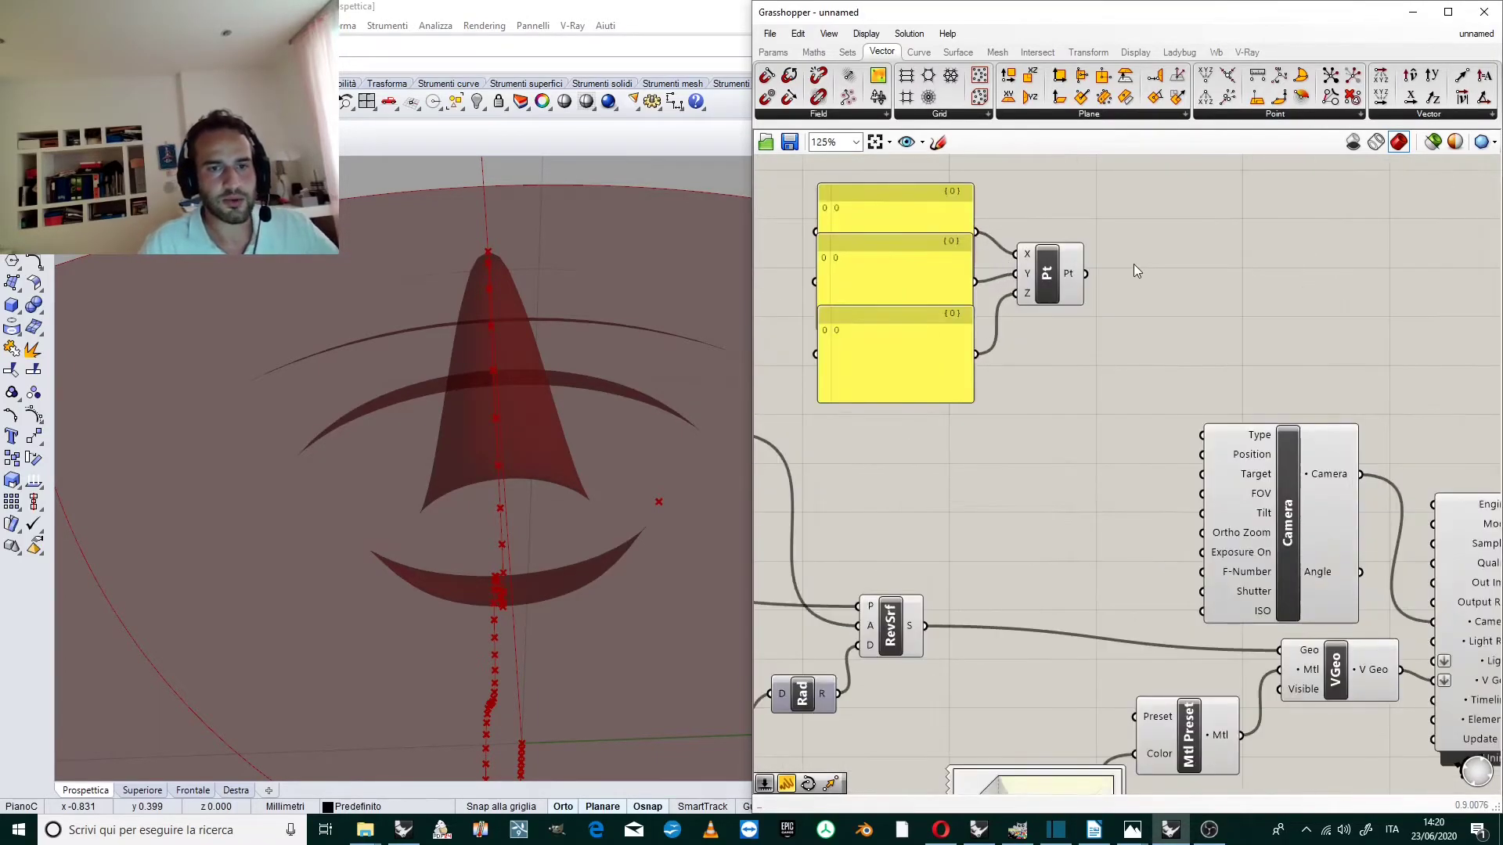
# Add a Move component and feed the constructed point into its geometry input.
pyautogui.doubleClick(1133, 265)
pyautogui.write('MOVE')
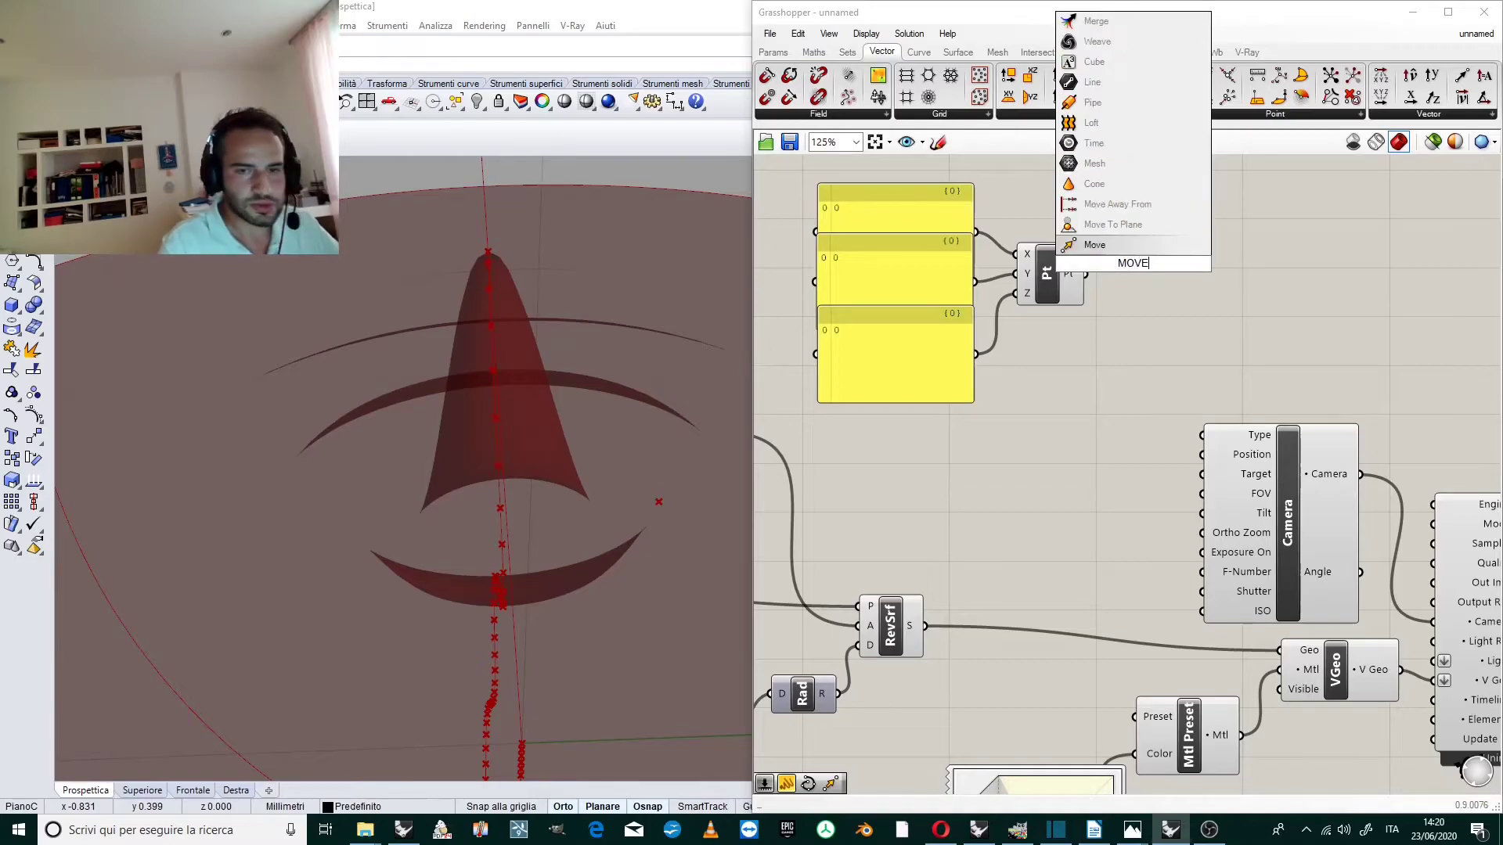
pyautogui.click(1130, 245)
pyautogui.moveTo(1086, 274); pyautogui.dragTo(1219, 284)
pyautogui.scroll(-2, 1136, 278)
pyautogui.scroll(2, 1193, 296)
# Add a Unit Z vector as Move's translation, with a new number slider driving its factor.
pyautogui.doubleClick(1132, 311)
pyautogui.write('Z')
pyautogui.click(1130, 292)
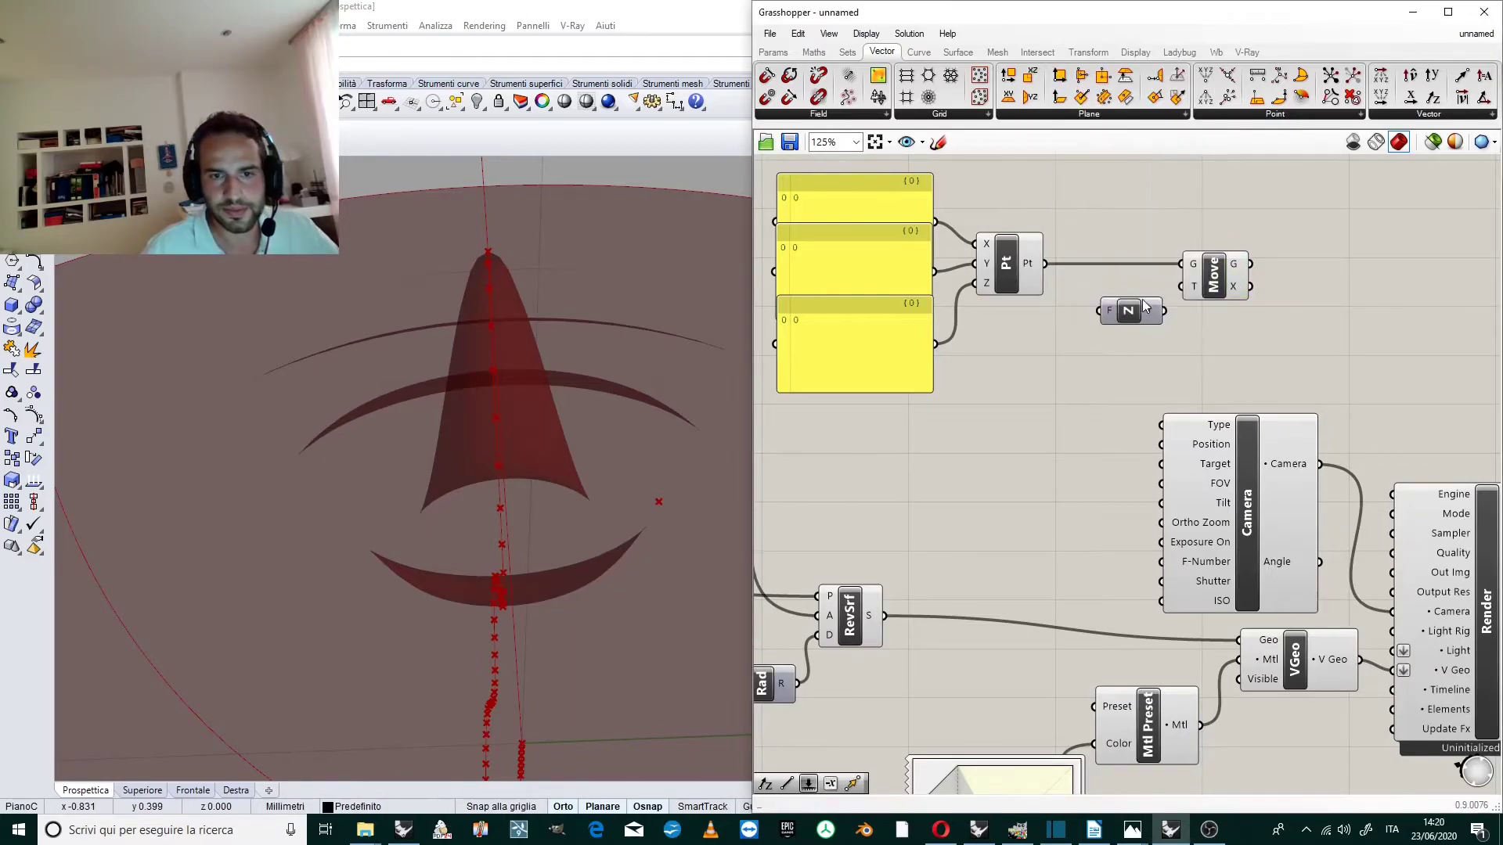
pyautogui.moveTo(1126, 310)
pyautogui.mouseDown()
pyautogui.moveTo(1111, 310)
pyautogui.moveTo(1181, 287)
pyautogui.moveTo(1151, 323)
pyautogui.mouseUp()
pyautogui.doubleClick(1038, 345)
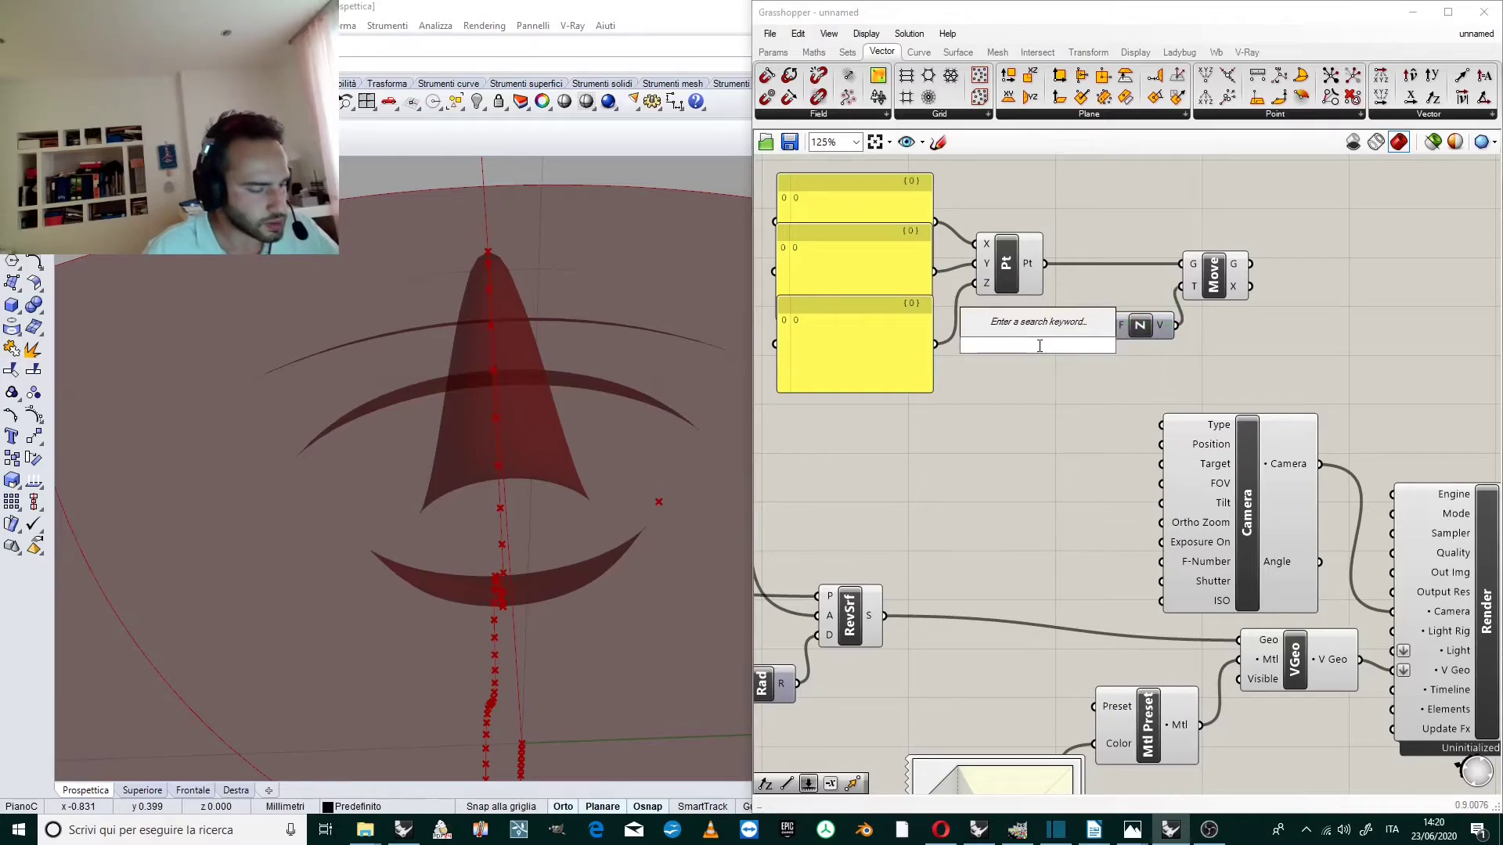
pyautogui.write('10')
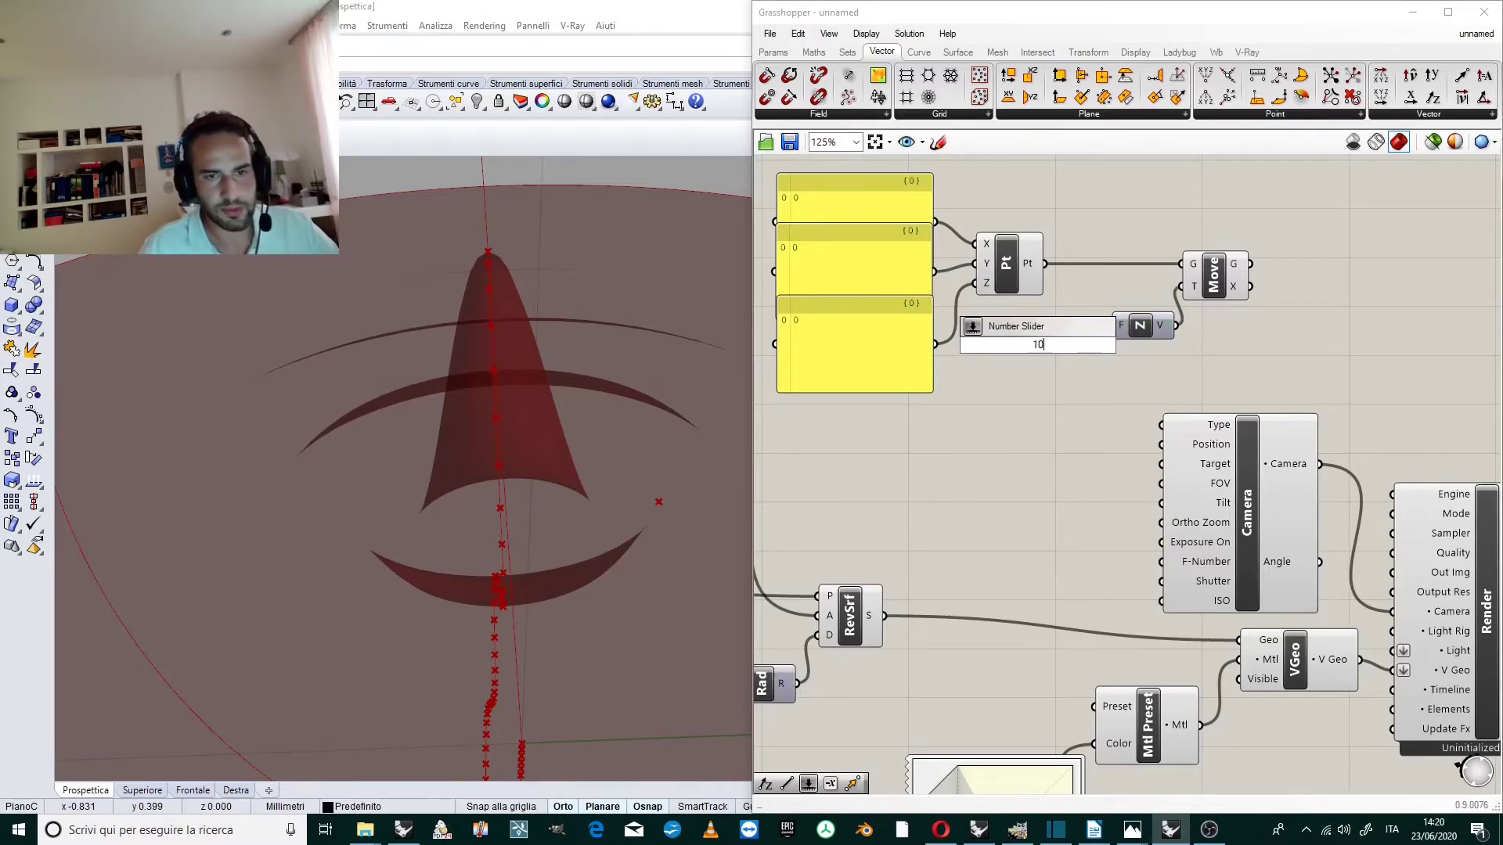
pyautogui.press('Return')
pyautogui.moveTo(1055, 349)
pyautogui.mouseDown()
pyautogui.moveTo(1017, 354)
pyautogui.moveTo(1111, 325)
pyautogui.moveTo(1027, 350)
pyautogui.mouseUp()
# Lower the Factor slider from 6 to 2 and preview the moved point from a low side angle.
pyautogui.click(1223, 278)
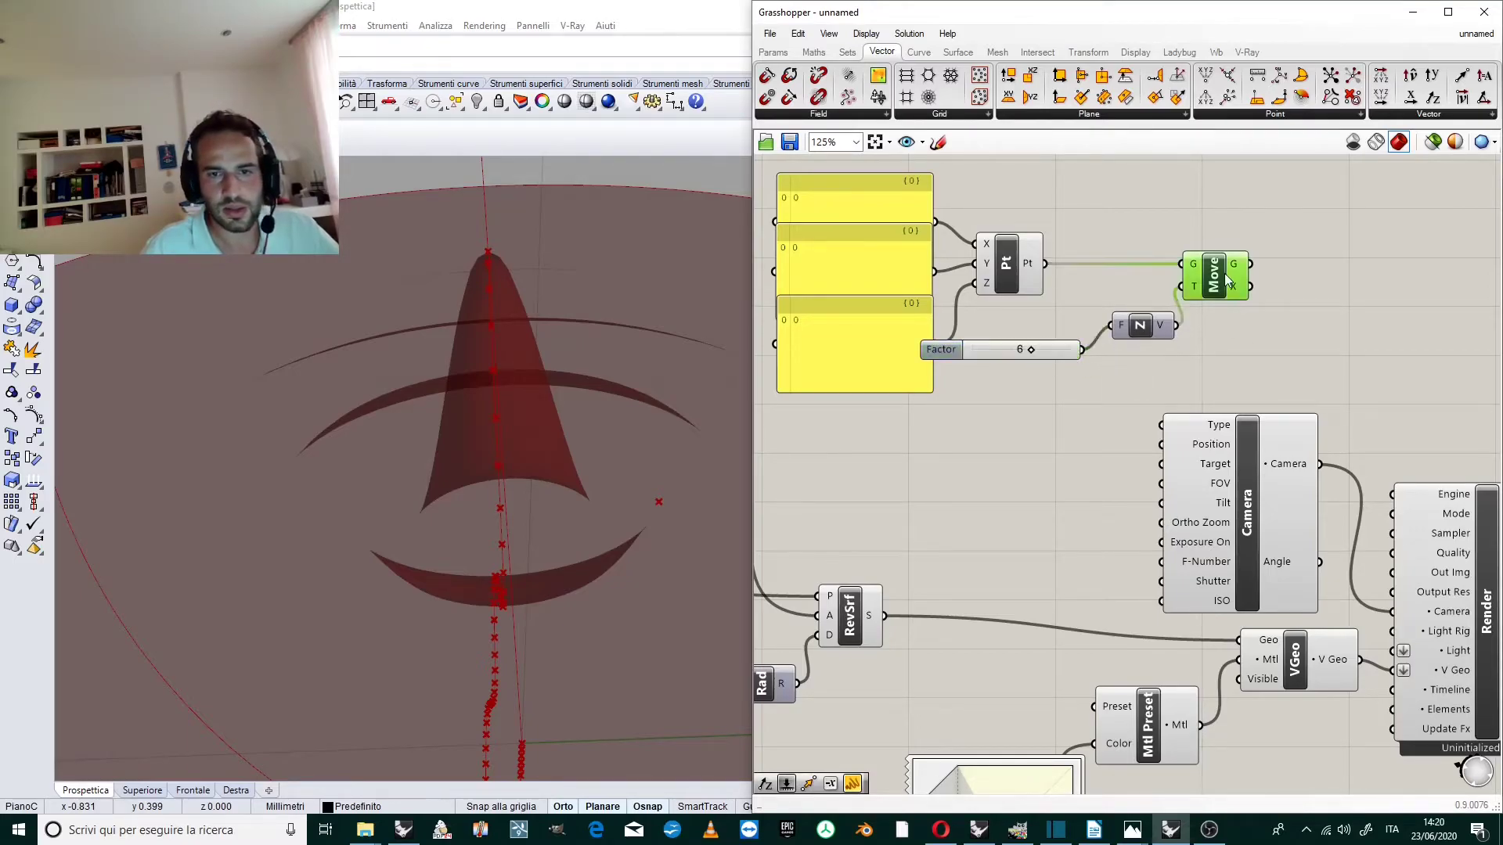
pyautogui.scroll(-15, 598, 377)
pyautogui.scroll(4, 607, 355)
pyautogui.scroll(3, 1015, 359)
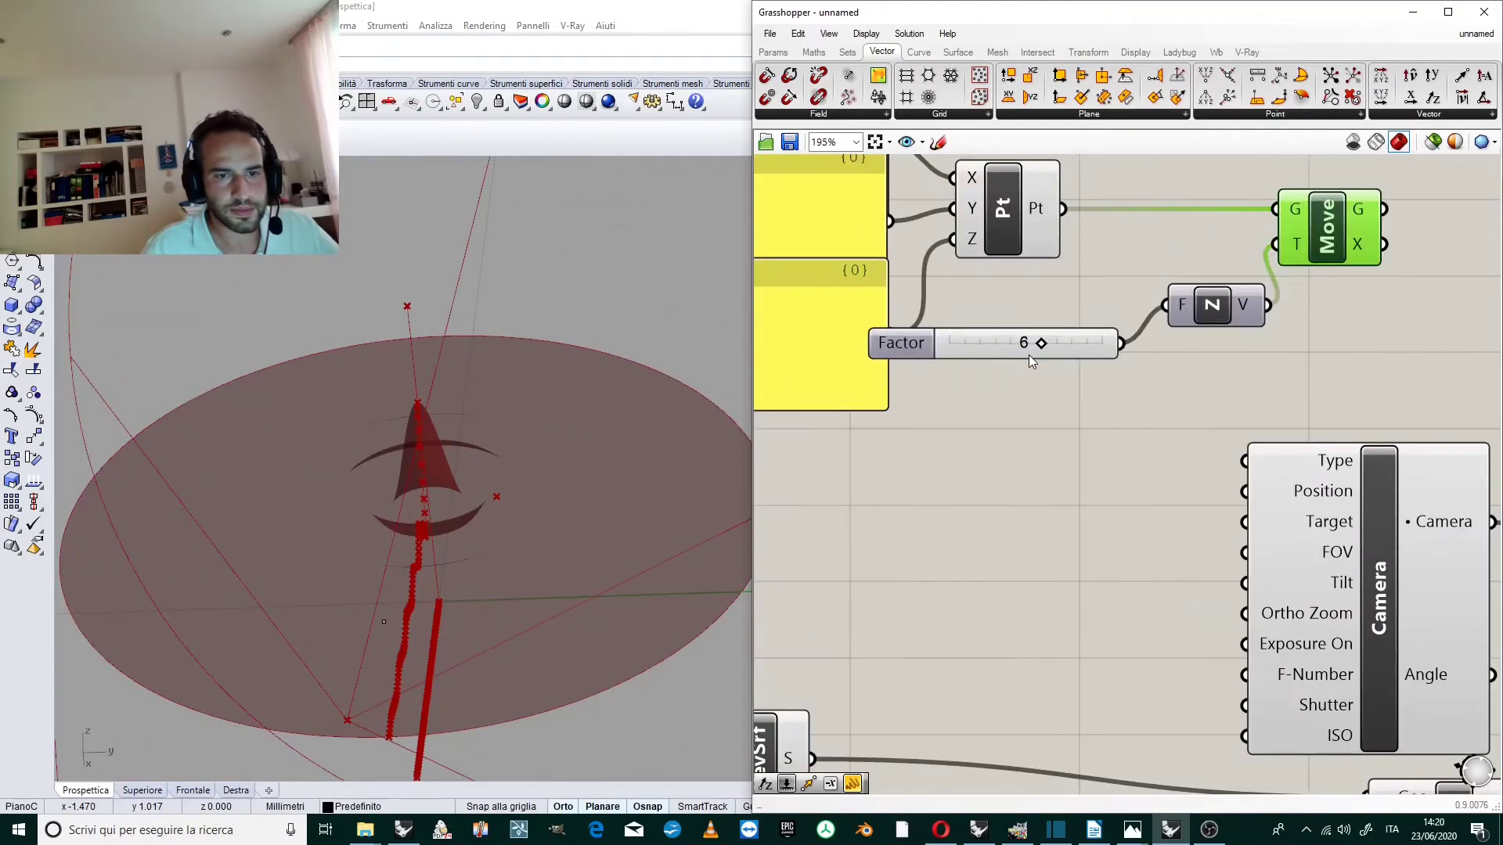
pyautogui.moveTo(1032, 349); pyautogui.dragTo(951, 344)
pyautogui.scroll(-3, 369, 431)
pyautogui.moveTo(369, 432); pyautogui.dragTo(399, 356, button='right')
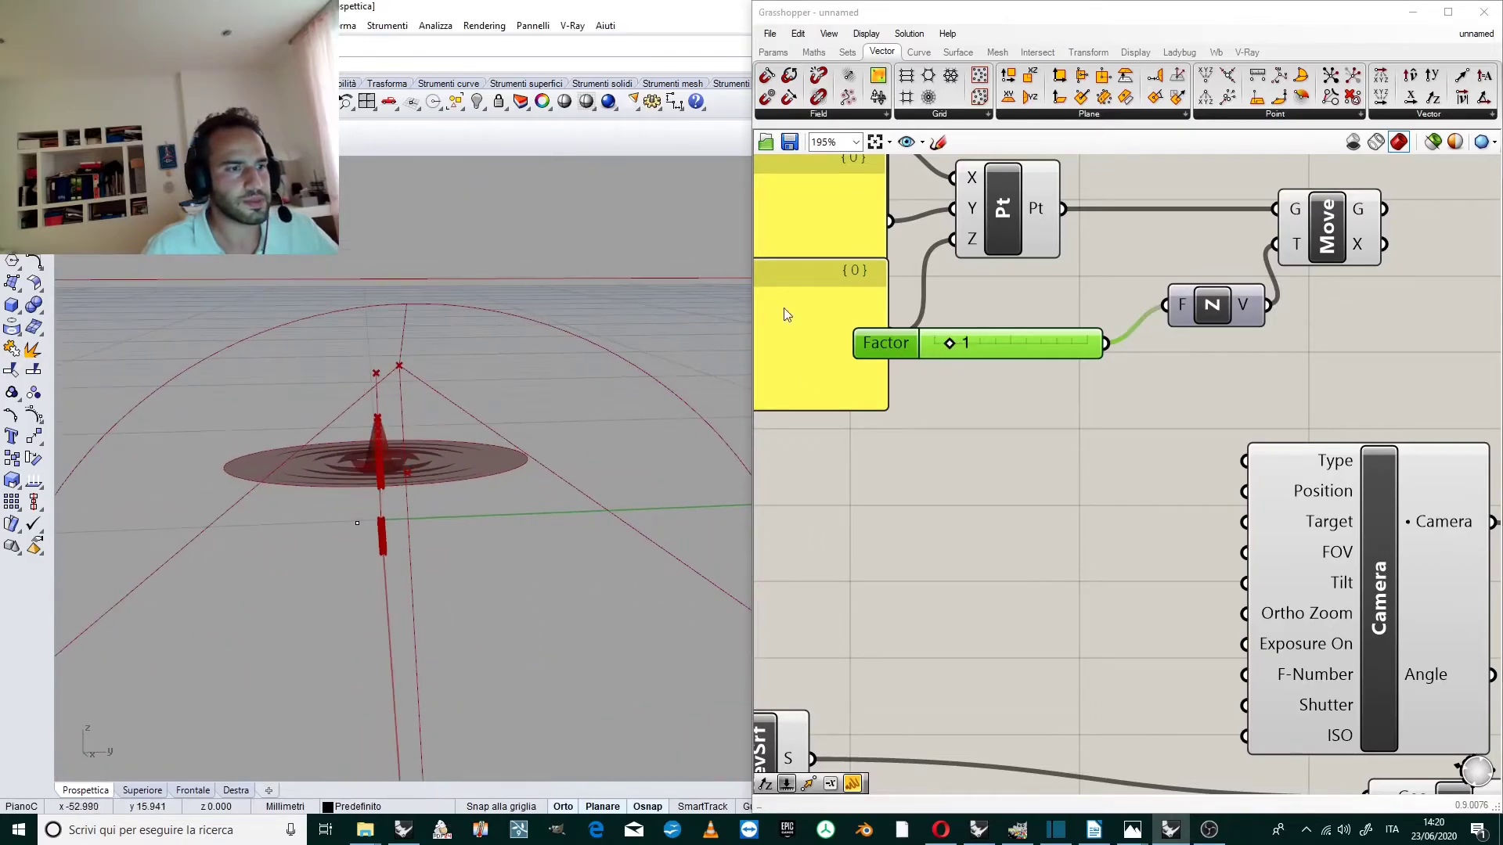
pyautogui.click(1193, 309)
pyautogui.click(1353, 260)
pyautogui.moveTo(1109, 357); pyautogui.dragTo(1098, 394, button='right')
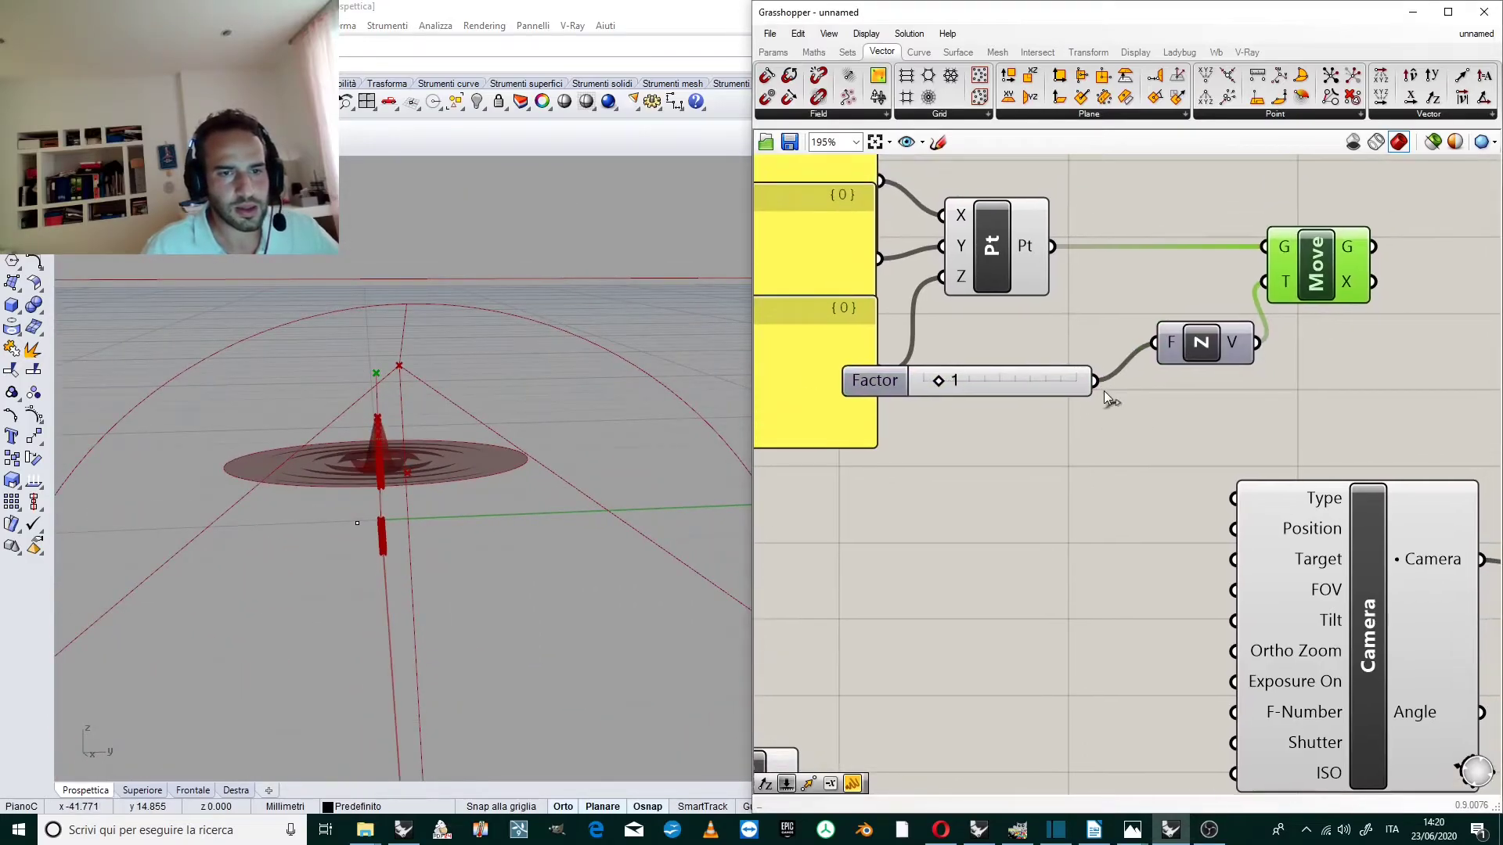
# Switch the Factor slider to floating point and set it to 0.898.
pyautogui.rightClick(958, 391)
pyautogui.moveTo(1078, 509)
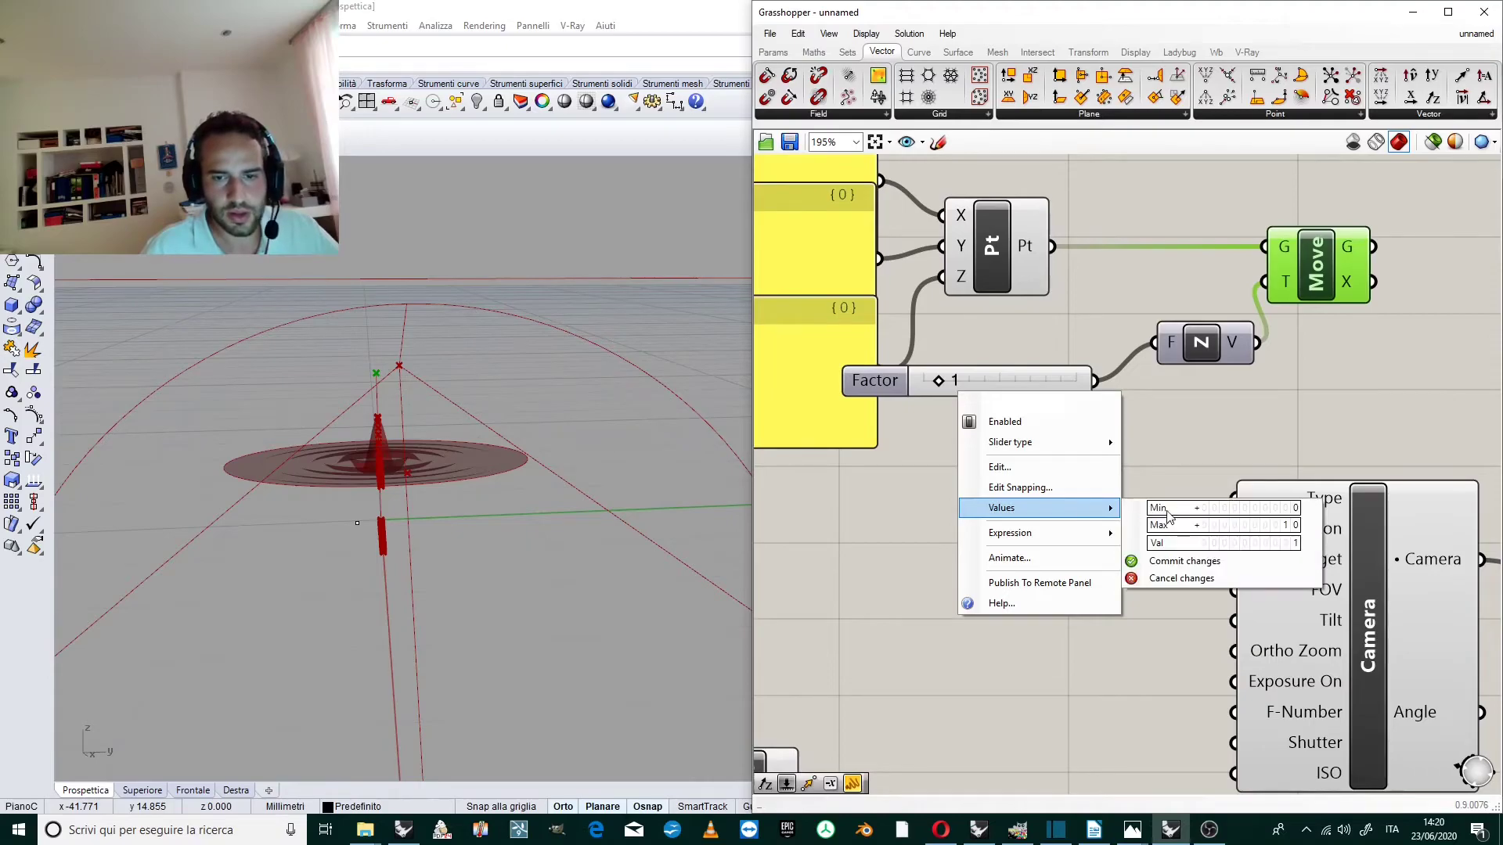
pyautogui.click(1001, 467)
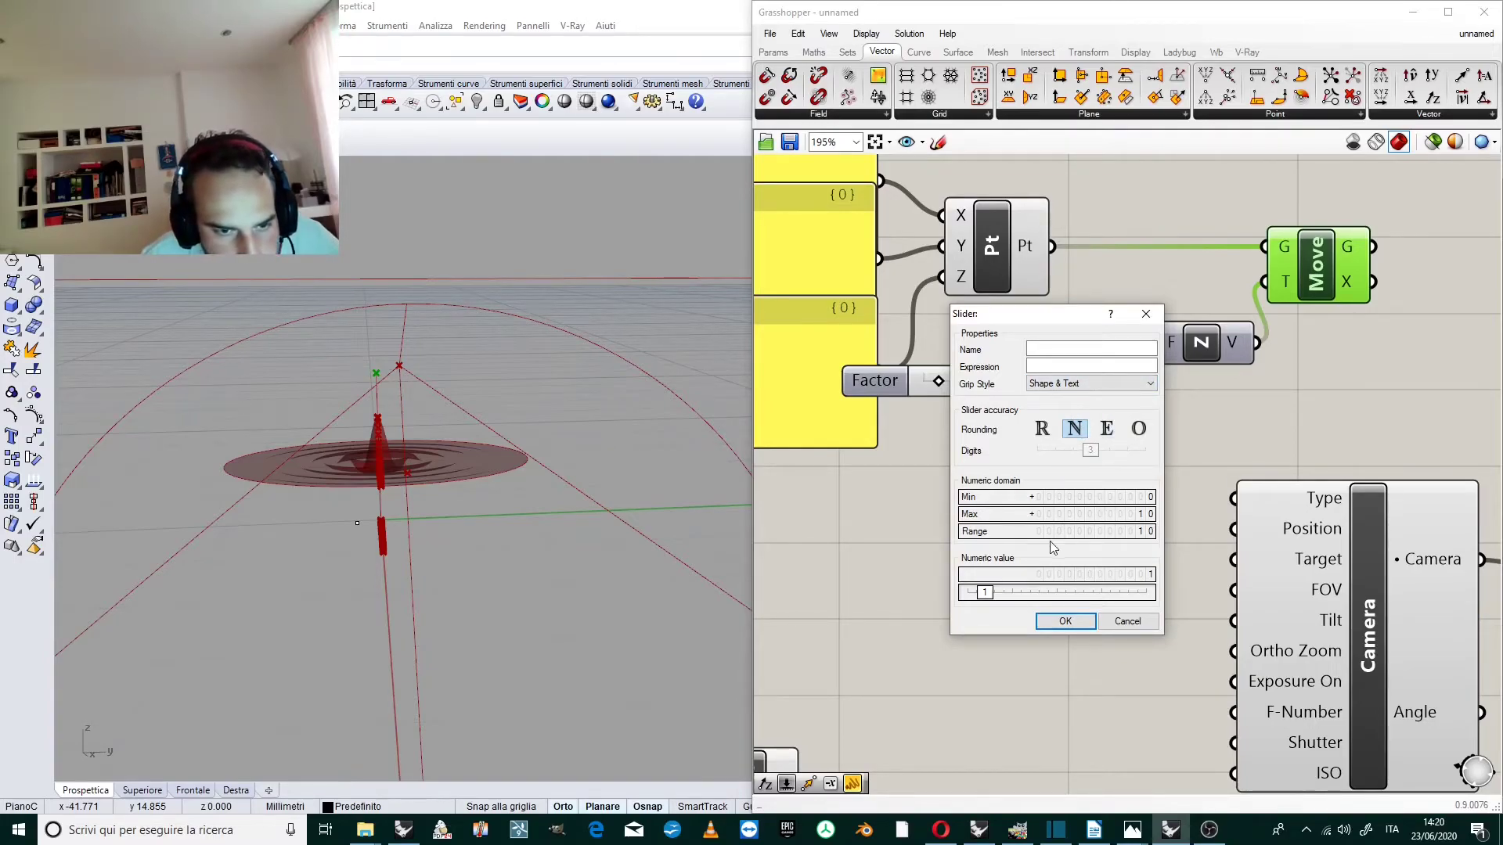
pyautogui.click(1145, 314)
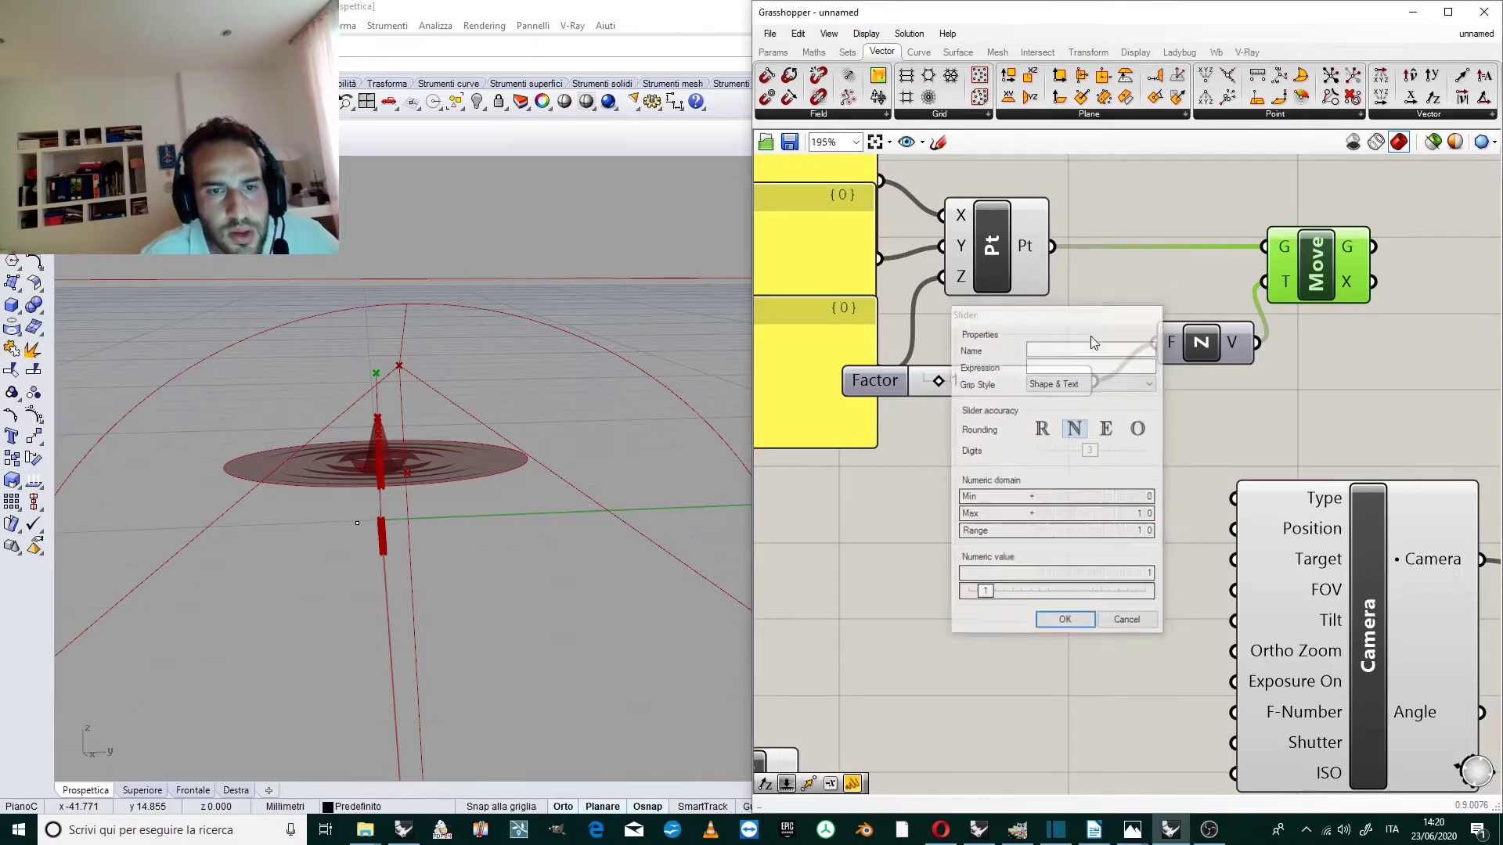
pyautogui.rightClick(1204, 352)
pyautogui.rightClick(1177, 342)
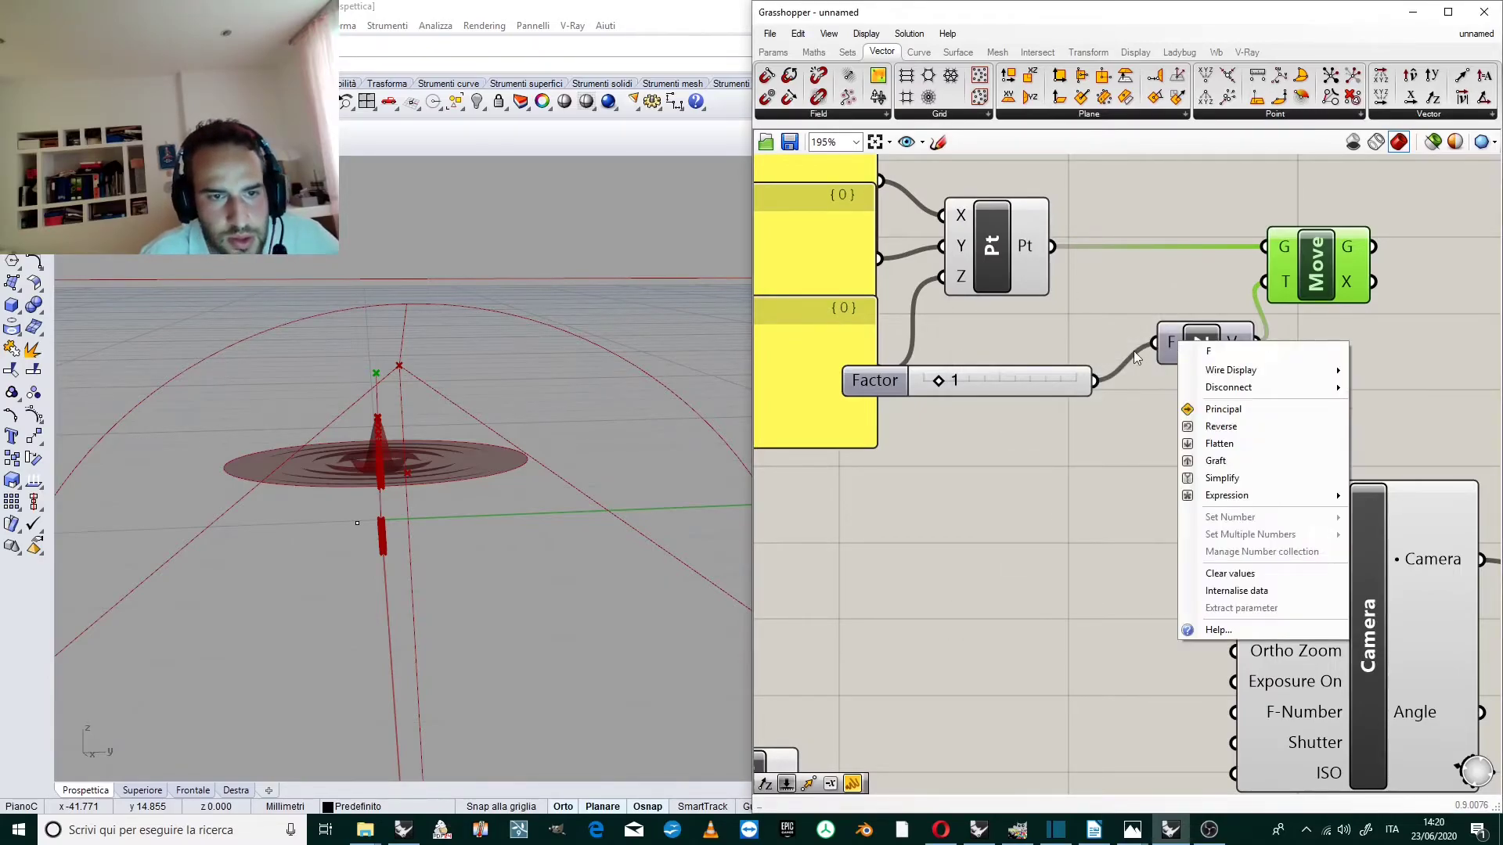
pyautogui.rightClick(1004, 379)
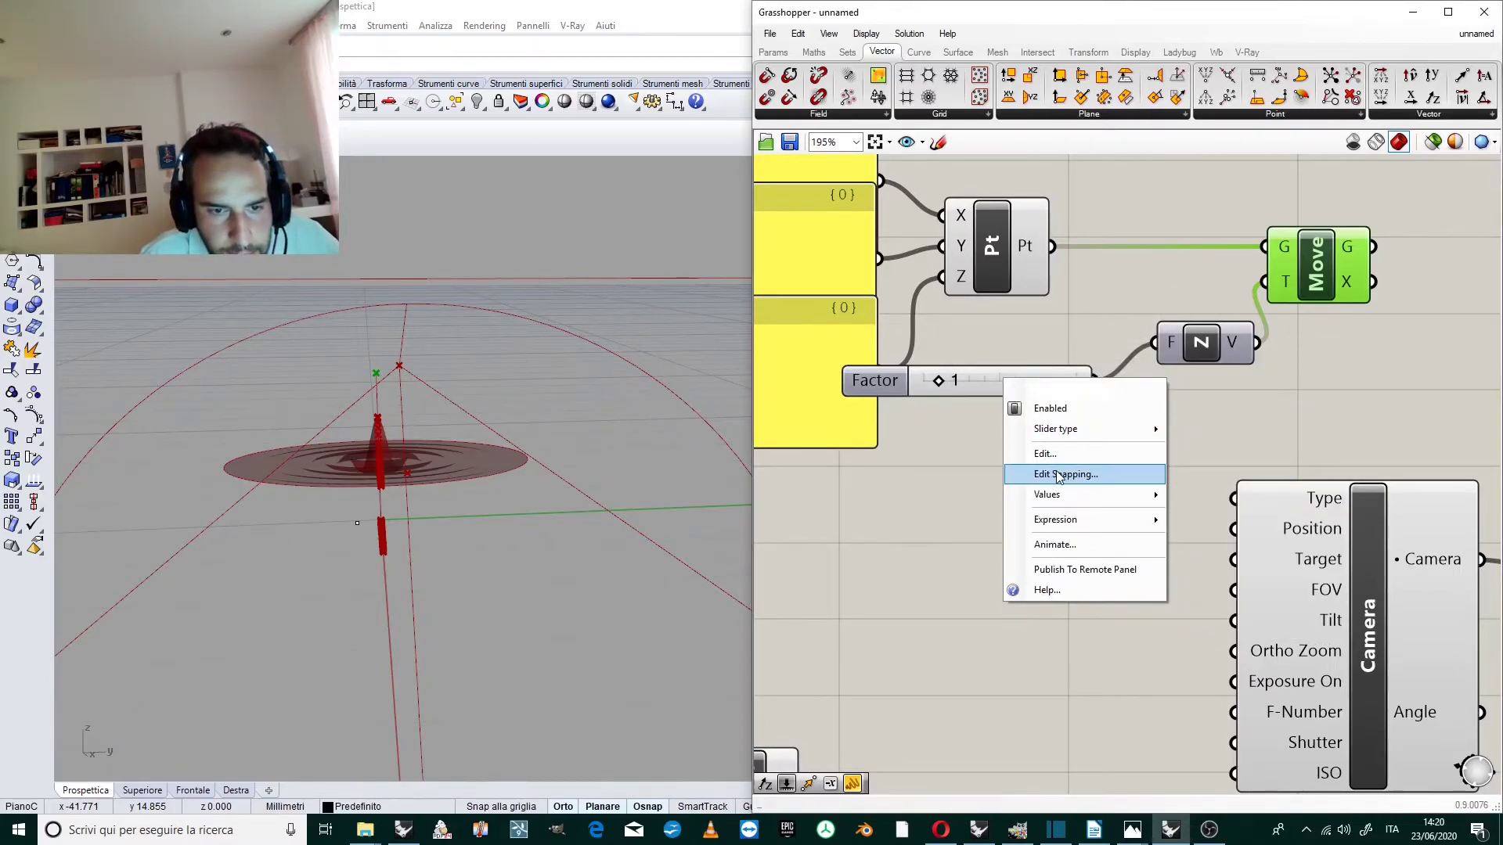
pyautogui.moveTo(1066, 432)
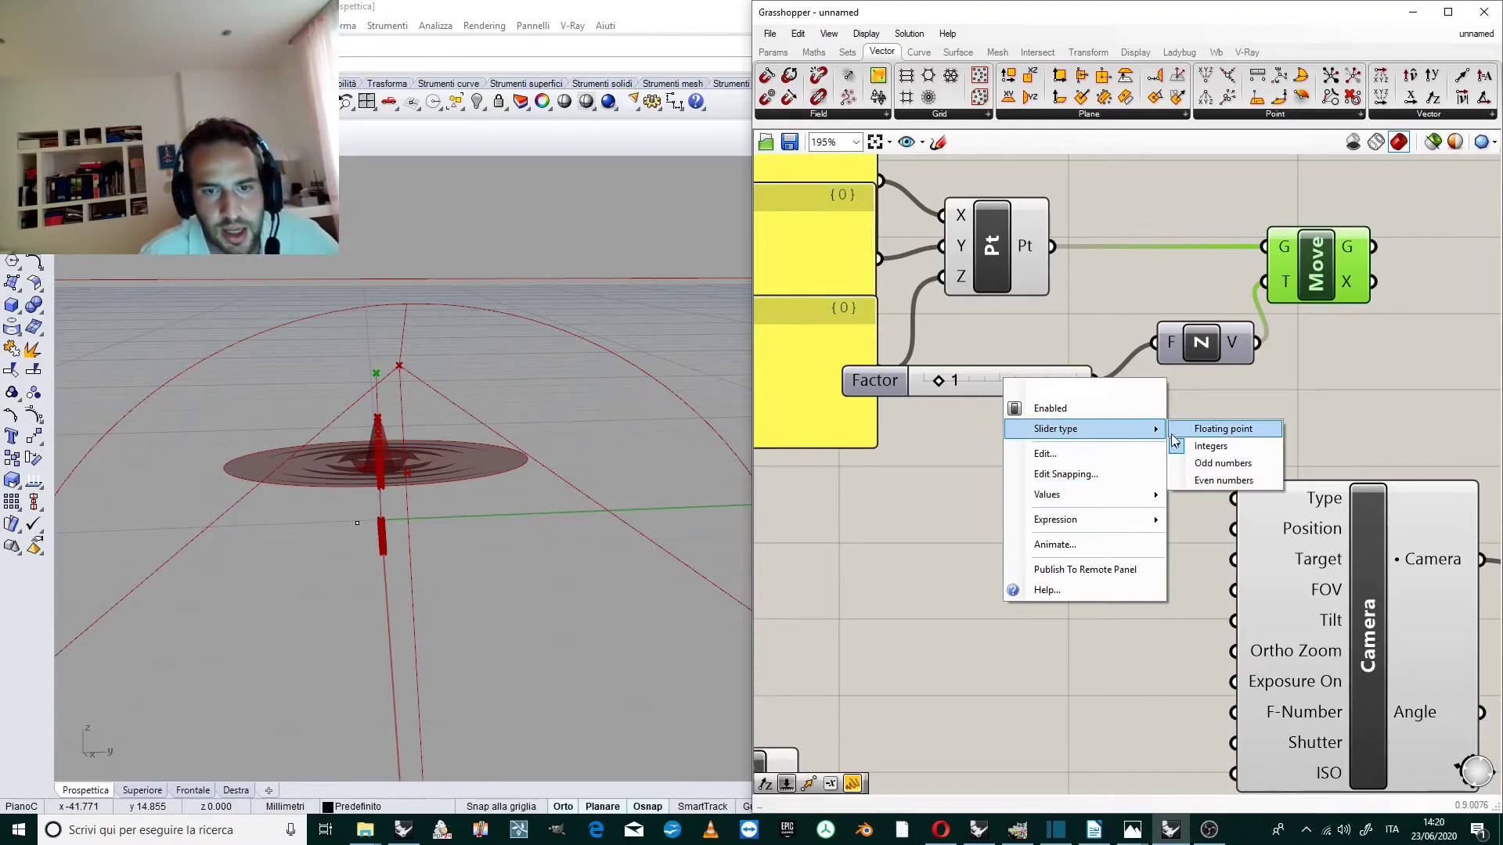
pyautogui.click(1221, 429)
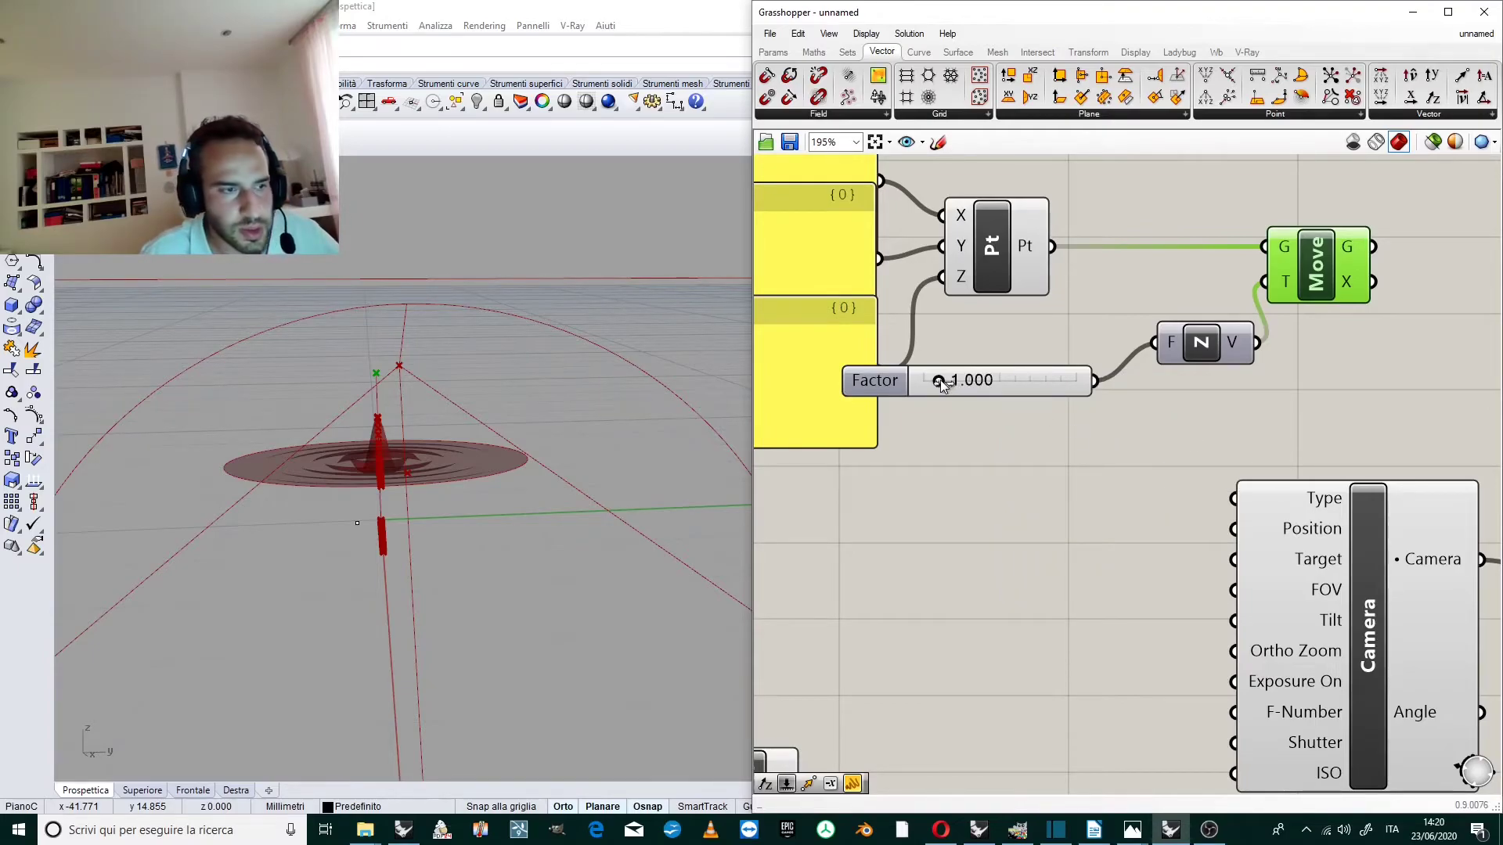
pyautogui.moveTo(939, 382); pyautogui.dragTo(942, 384)
pyautogui.click(1067, 324)
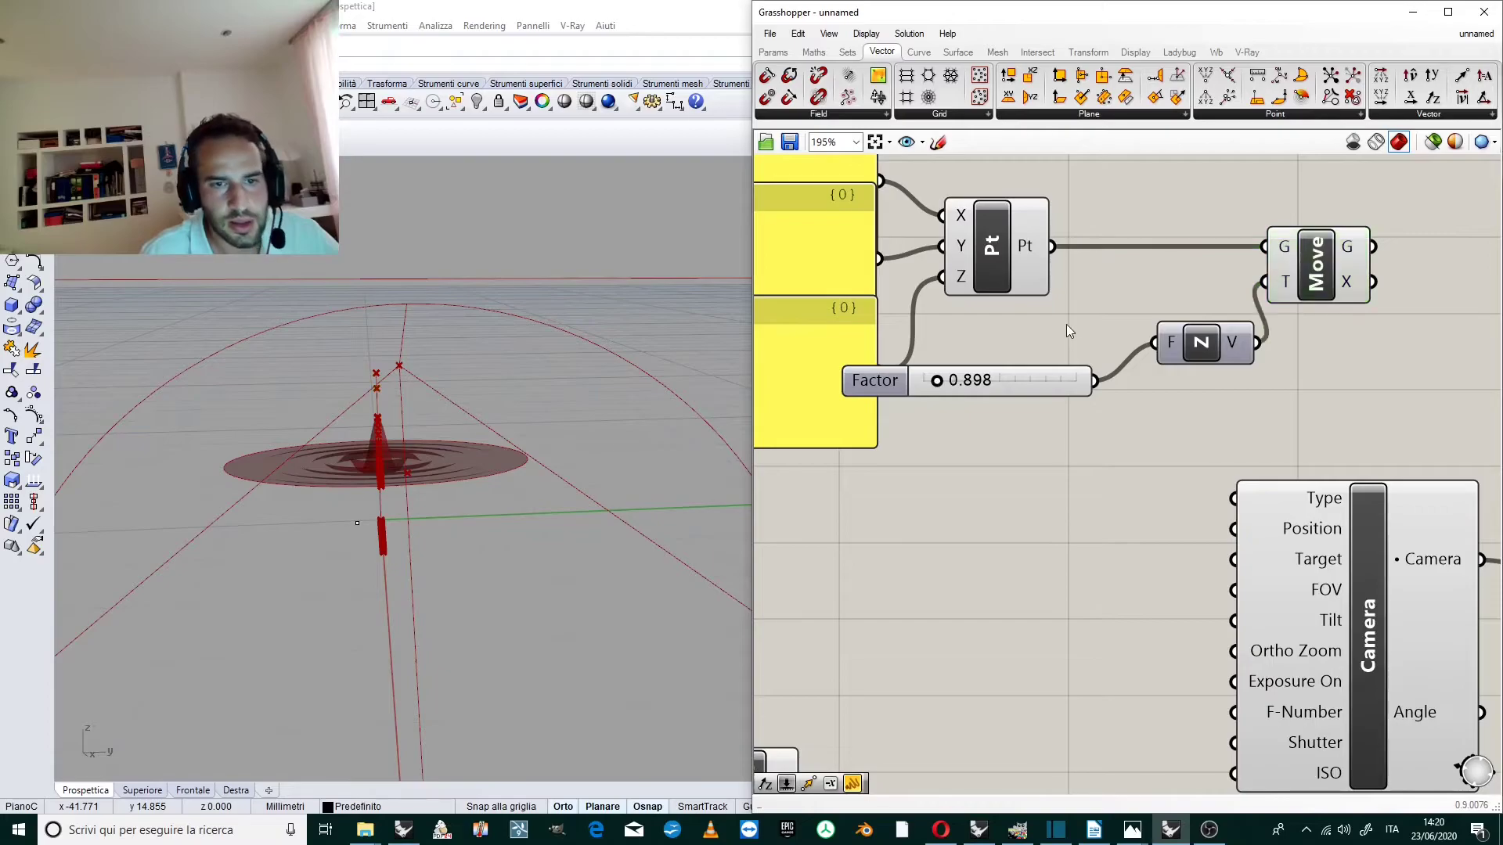
# Rearrange the Factor slider, Unit Z and Move components further right on the canvas.
pyautogui.scroll(-2, 1006, 456)
pyautogui.moveTo(1150, 423); pyautogui.dragTo(1045, 374)
pyautogui.moveTo(1143, 391); pyautogui.dragTo(1180, 384)
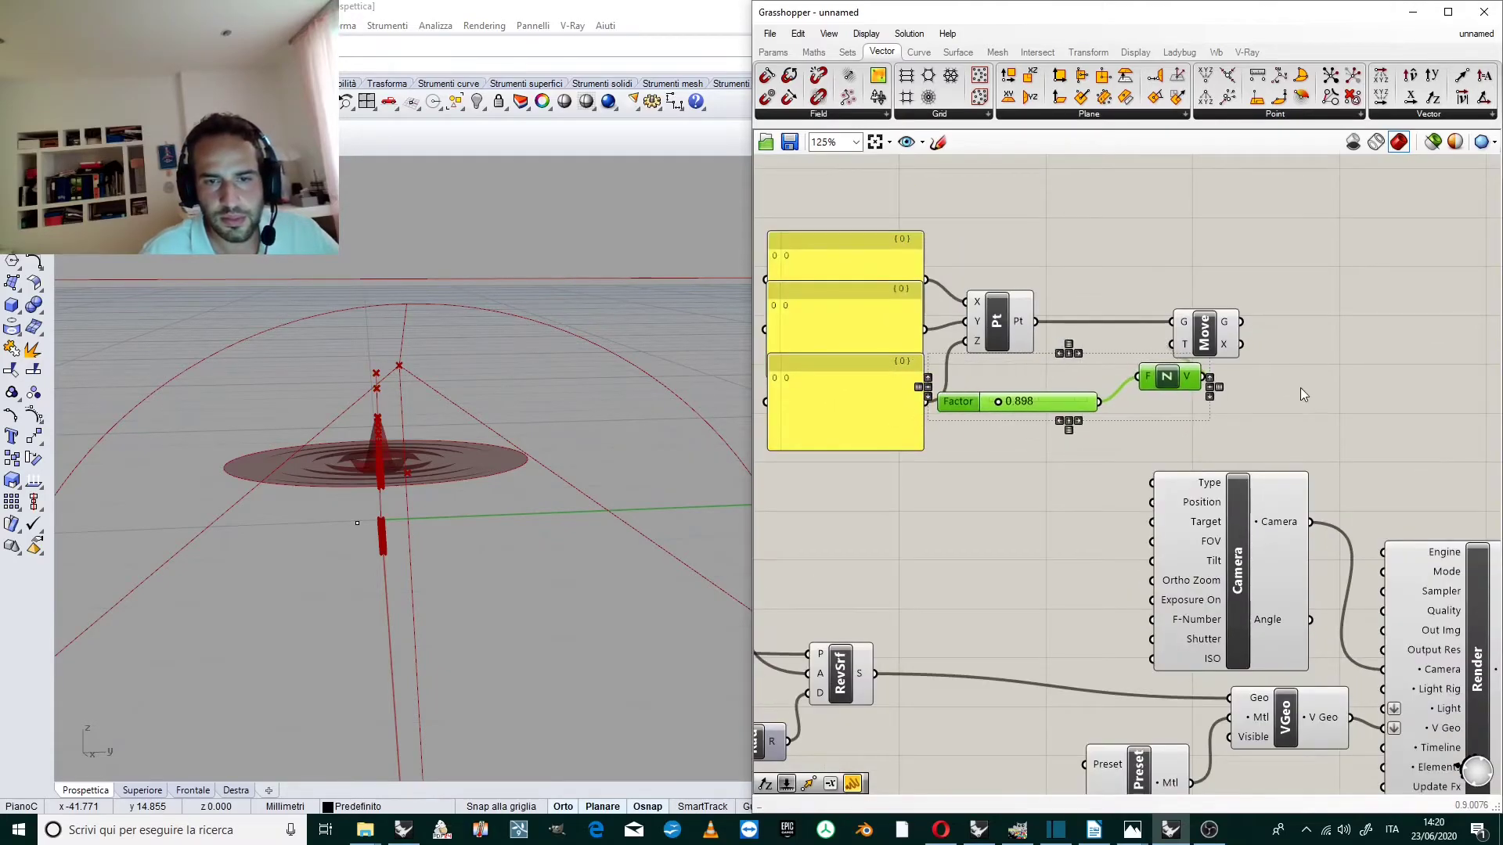
pyautogui.moveTo(1251, 430); pyautogui.dragTo(1072, 345)
pyautogui.moveTo(1233, 330); pyautogui.dragTo(1342, 319)
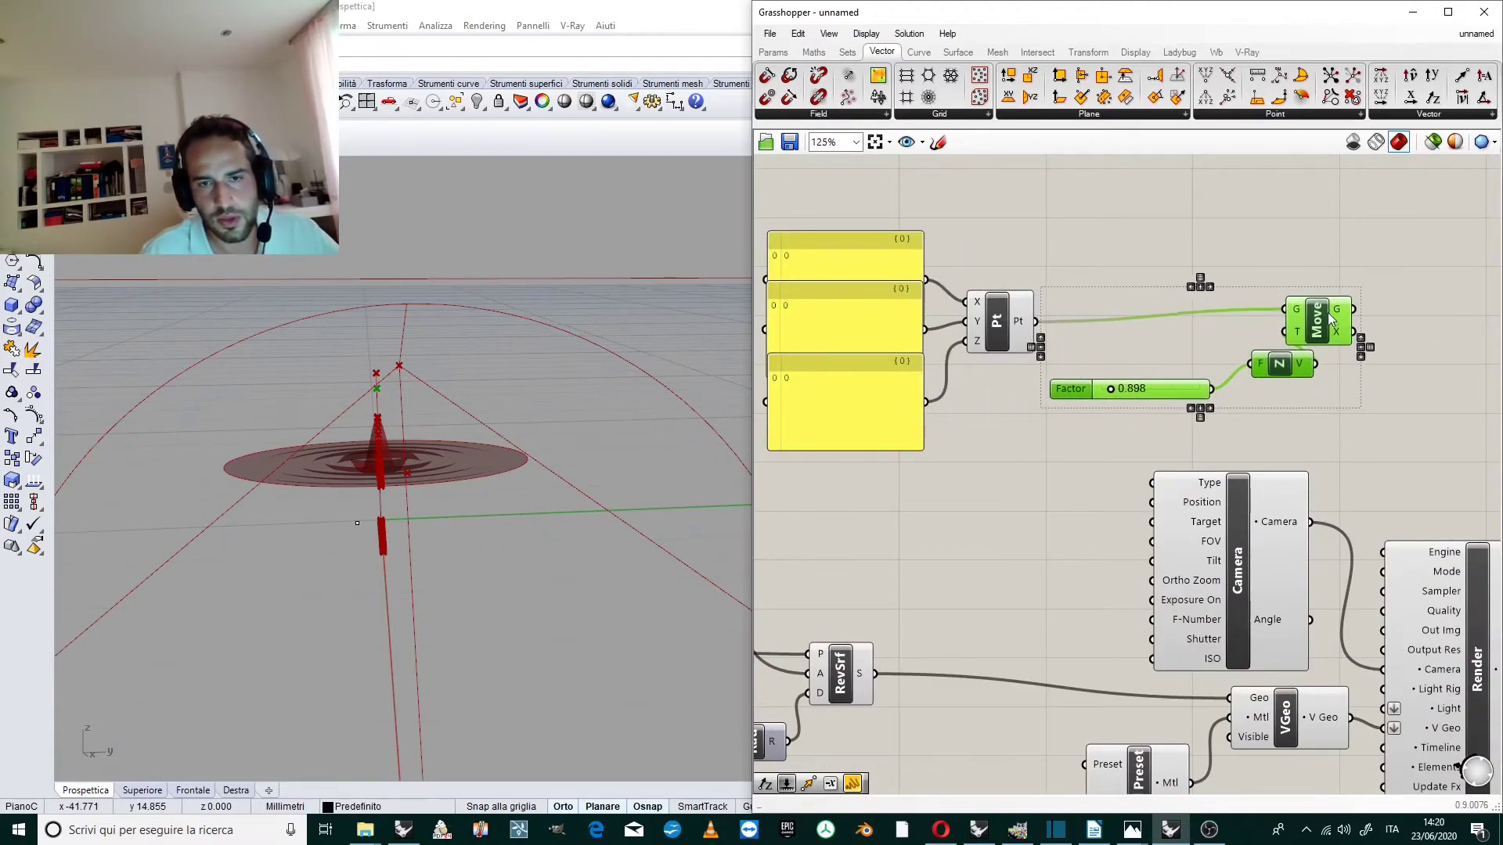
pyautogui.click(1261, 286)
pyautogui.scroll(-3, 1261, 287)
pyautogui.scroll(4, 1350, 299)
pyautogui.moveTo(1186, 314); pyautogui.dragTo(923, 420)
pyautogui.click(1315, 324)
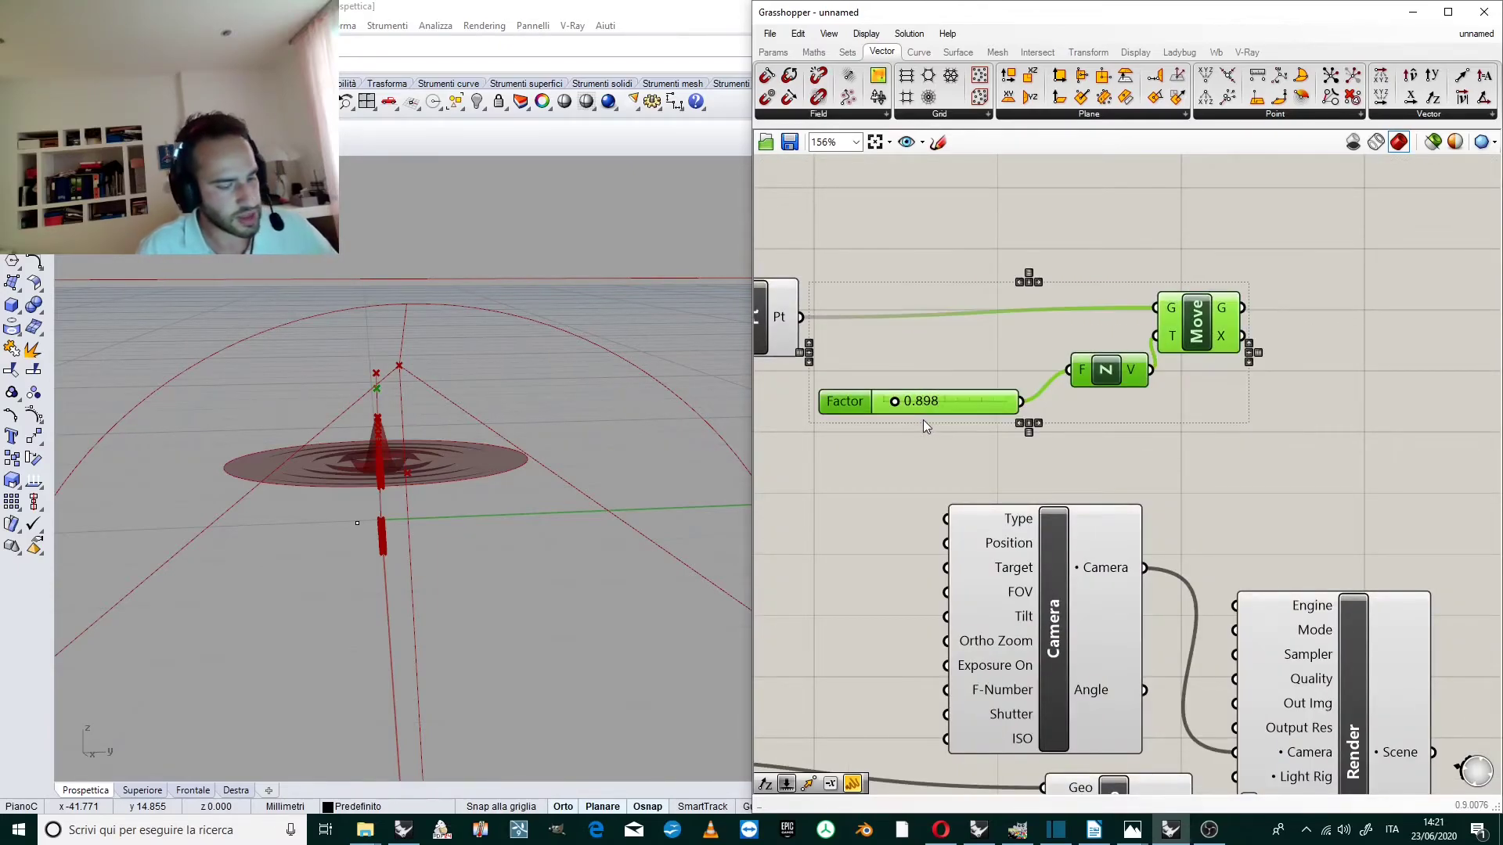
# Duplicate the Factor/Unit Z/Move group and add a Unit X vector driven by its Factor slider, set to 1.840.
pyautogui.hotkey('ctrl', 'c')
pyautogui.hotkey('ctrl', 'v')
pyautogui.moveTo(1239, 346); pyautogui.dragTo(1455, 355)
pyautogui.moveTo(1454, 356); pyautogui.dragTo(1340, 356, button='right')
pyautogui.doubleClick(1205, 443)
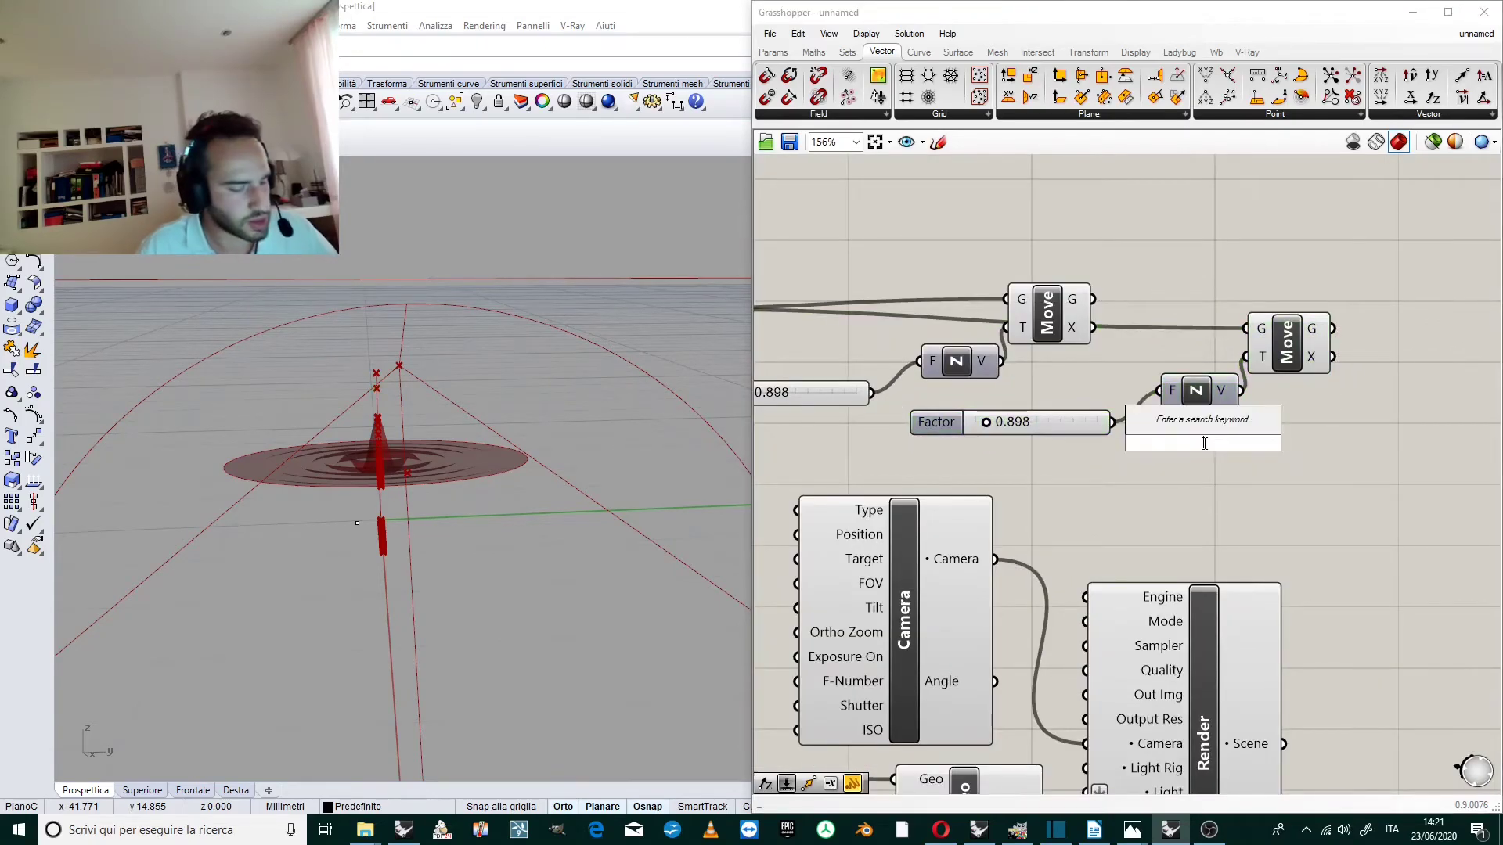
pyautogui.write('x')
pyautogui.click(1213, 428)
pyautogui.moveTo(1118, 425); pyautogui.dragTo(1160, 437)
pyautogui.click(1182, 394)
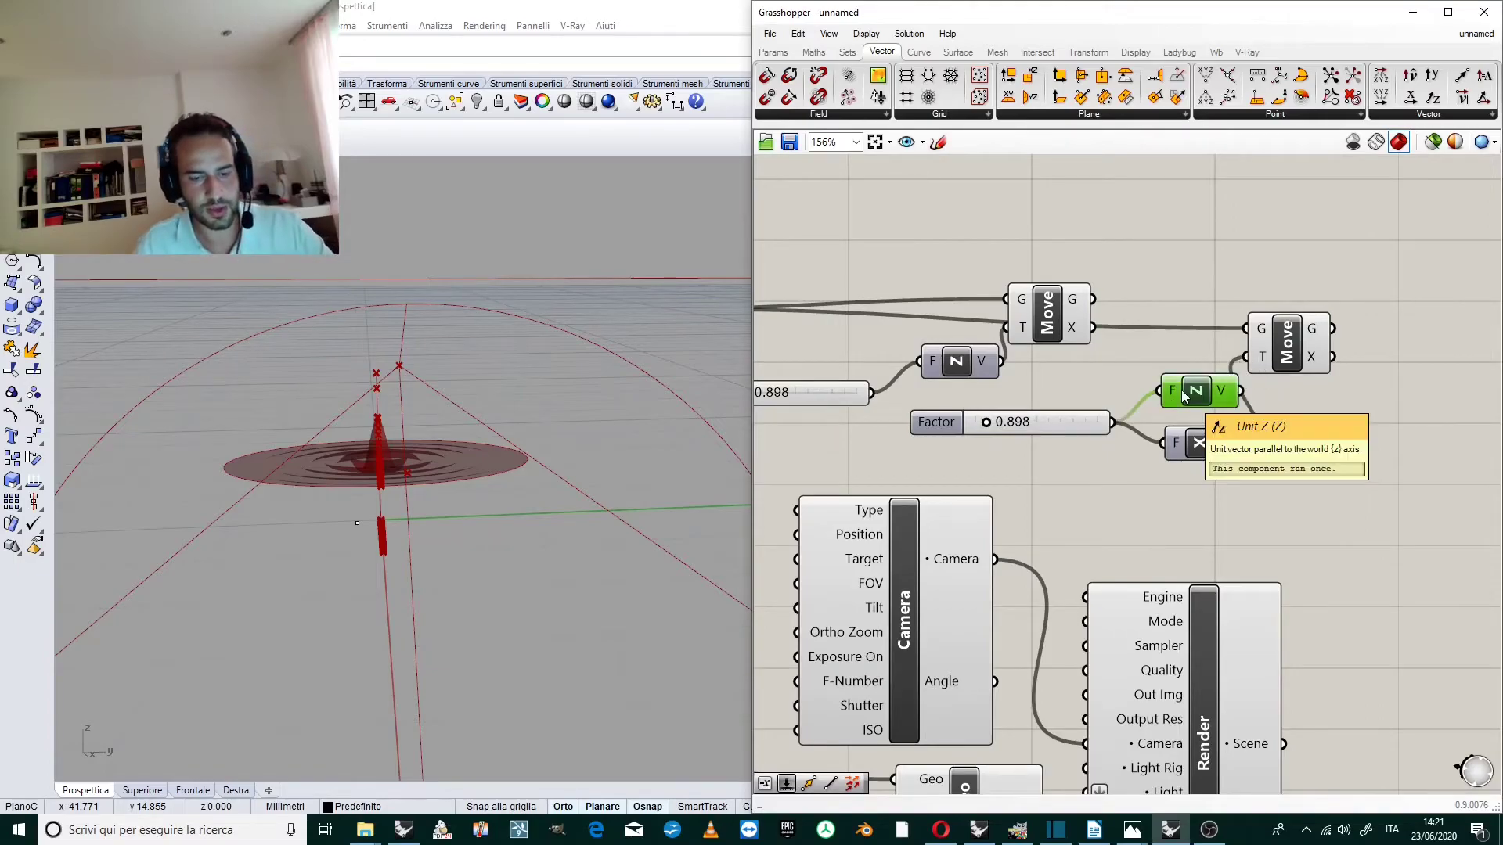
pyautogui.scroll(4, 907, 421)
pyautogui.moveTo(1027, 423)
pyautogui.mouseDown()
pyautogui.moveTo(1053, 424)
pyautogui.moveTo(1036, 423)
pyautogui.mouseUp()
pyautogui.scroll(-1, 898, 518)
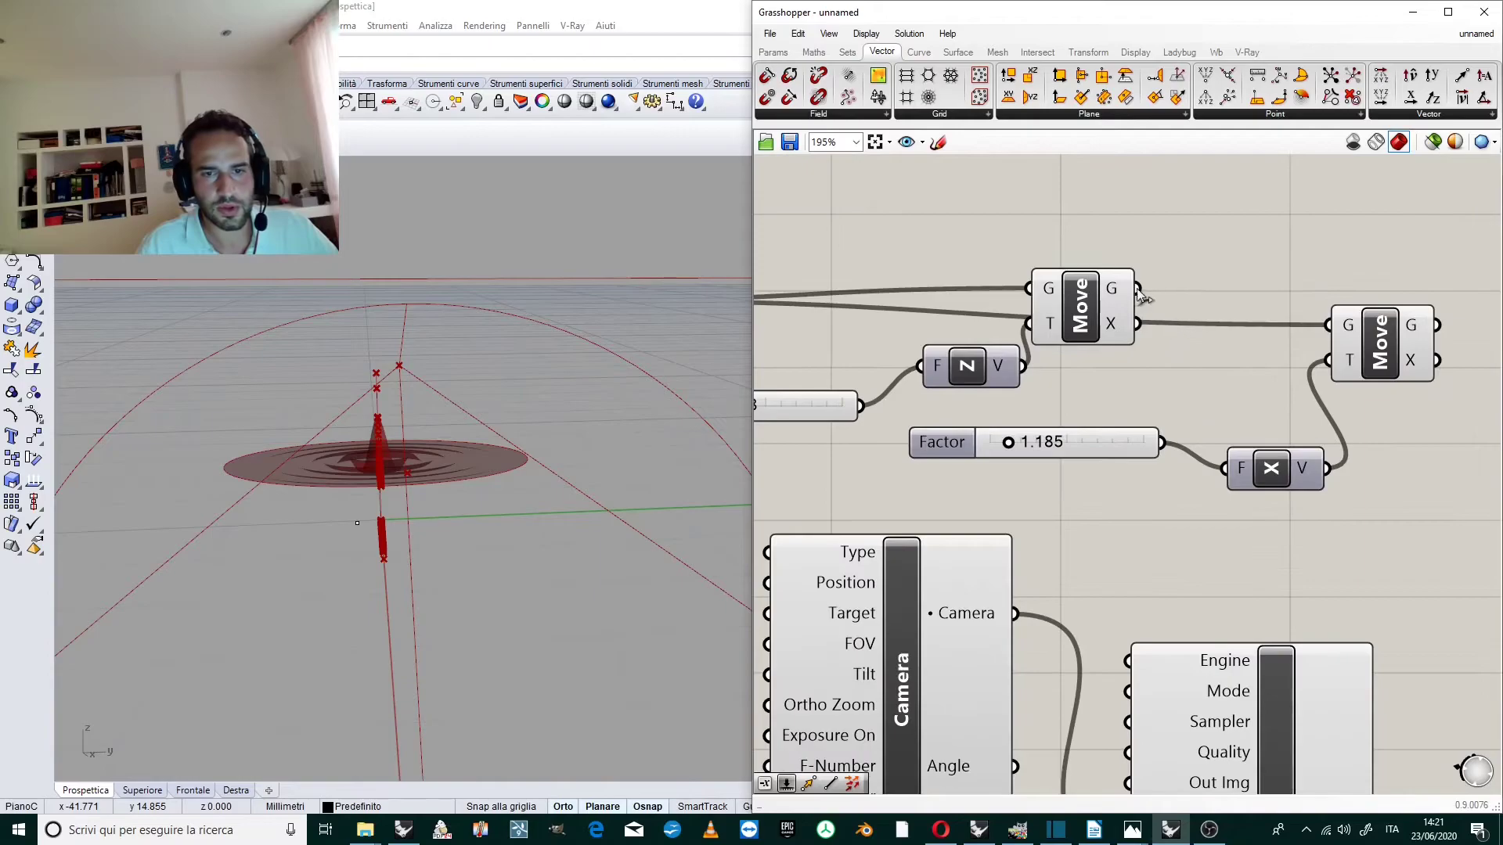
# Chain the lifted point into the second Move, adjust the sideways Factor, and wire it to Camera Position.
pyautogui.moveTo(1137, 288); pyautogui.dragTo(1329, 324)
pyautogui.moveTo(537, 393); pyautogui.dragTo(532, 426, button='right')
pyautogui.moveTo(1008, 442); pyautogui.dragTo(998, 443)
pyautogui.scroll(-2, 1456, 352)
pyautogui.click(1397, 349)
pyautogui.scroll(-2, 1454, 364)
pyautogui.scroll(1, 1455, 364)
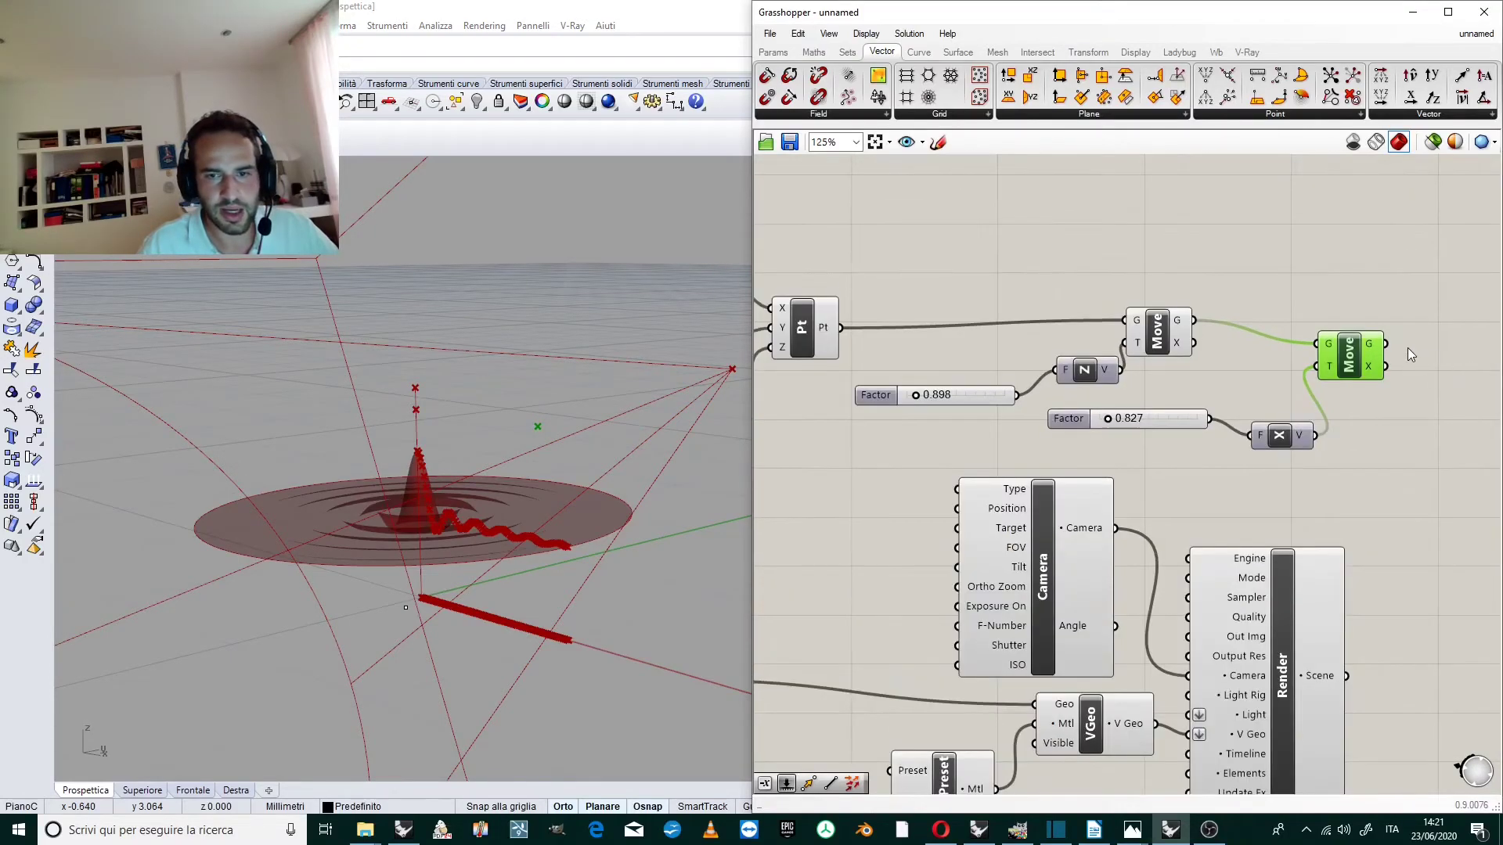
pyautogui.moveTo(1429, 359); pyautogui.dragTo(957, 505)
# Copy the point and Move chain and paste an aligned duplicate above the originals.
pyautogui.scroll(-3, 1151, 388)
pyautogui.scroll(1, 1066, 321)
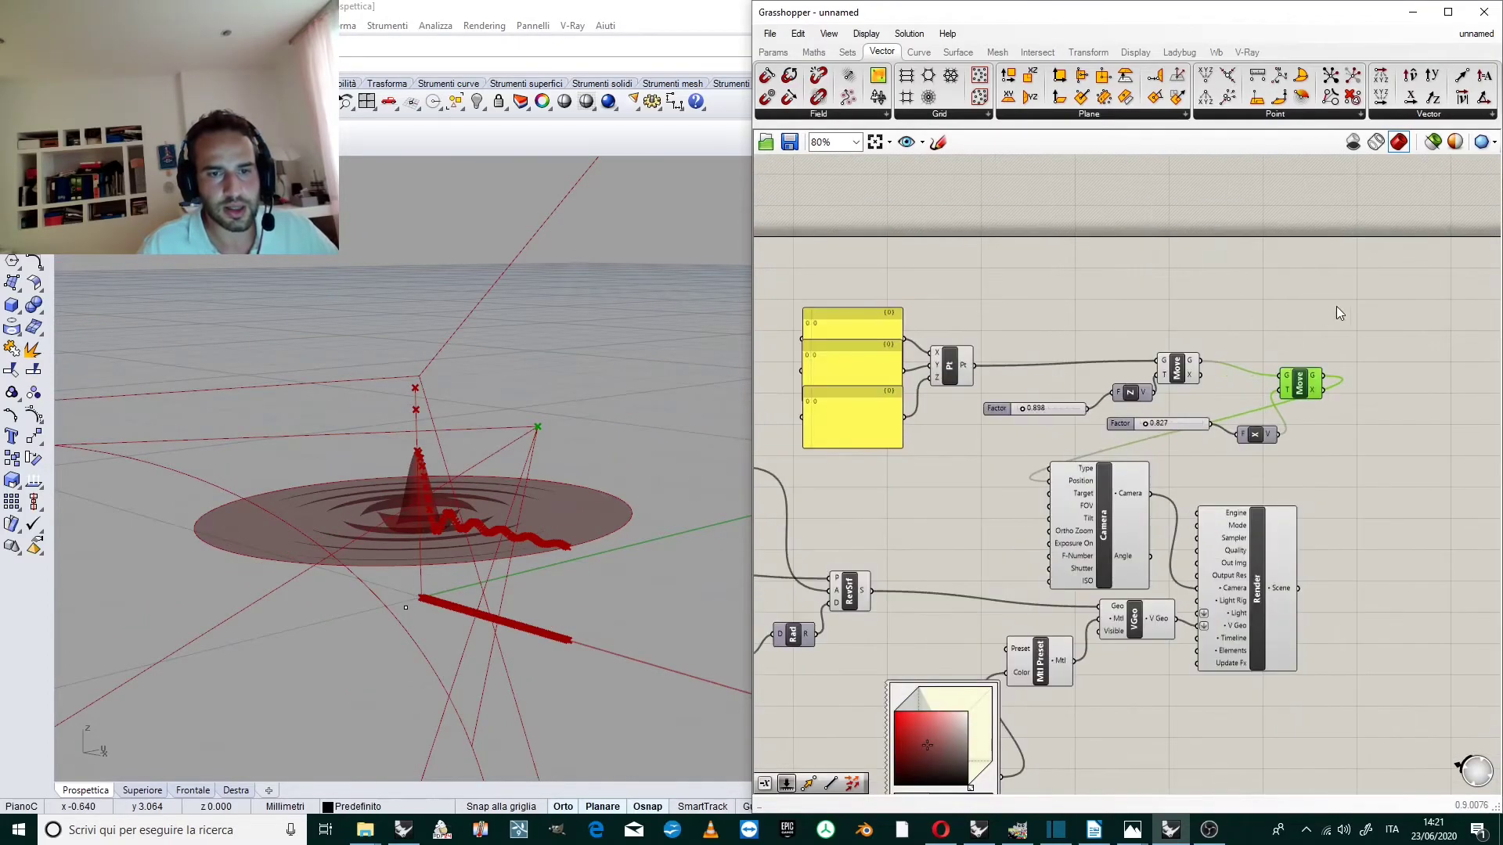
pyautogui.moveTo(1351, 296); pyautogui.dragTo(828, 452)
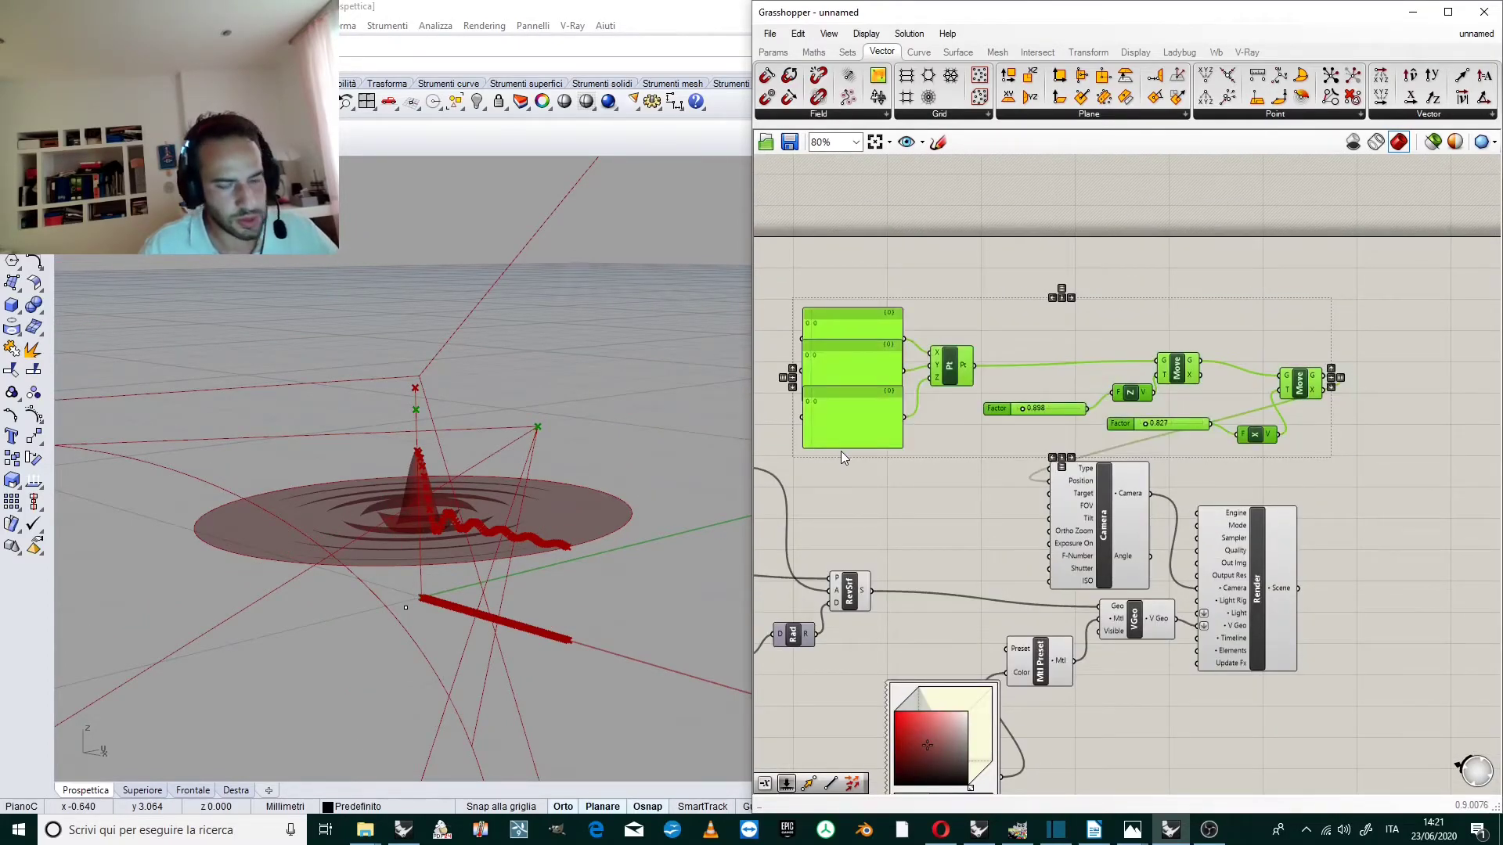
pyautogui.hotkey('ctrl', 'c')
pyautogui.hotkey('ctrl', 'v')
pyautogui.moveTo(950, 361); pyautogui.dragTo(947, 191)
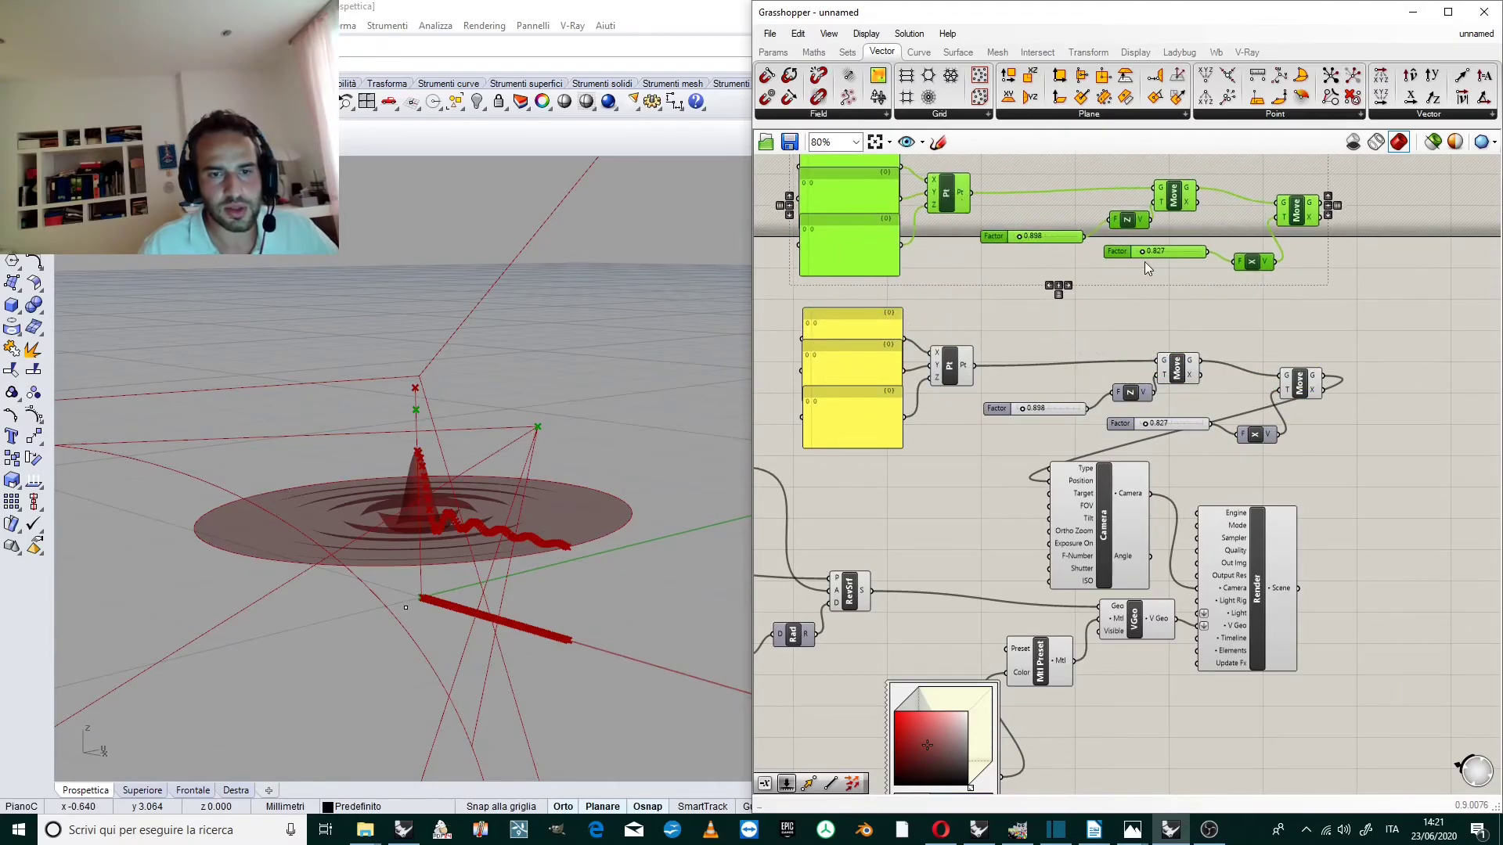
pyautogui.click(1328, 206)
pyautogui.scroll(-1, 1354, 301)
pyautogui.click(1351, 279)
pyautogui.scroll(2, 1319, 217)
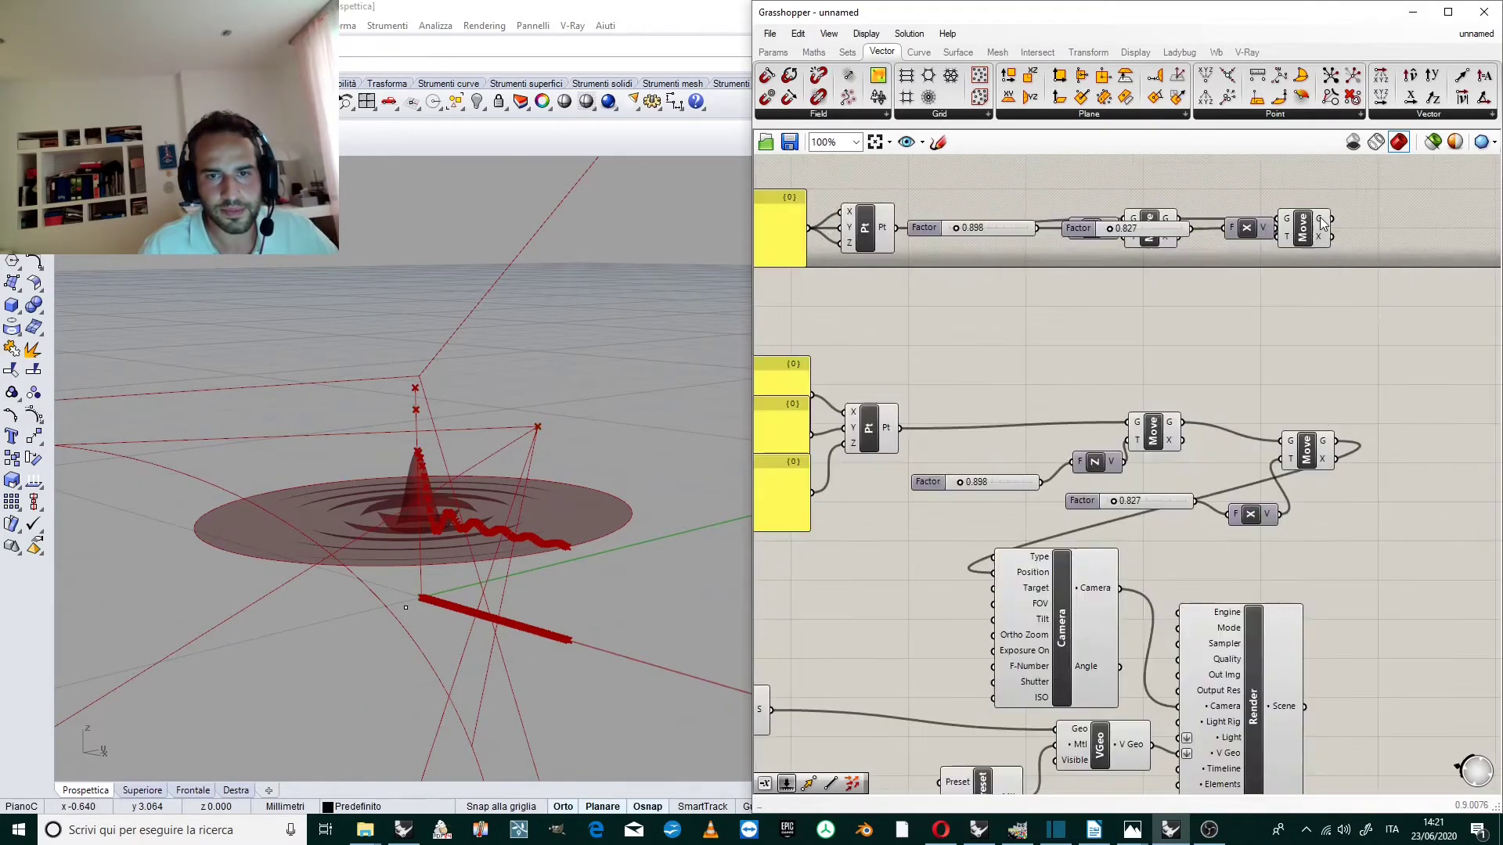
# Wire the duplicate's moved point into the Camera's Target input.
pyautogui.moveTo(1336, 222); pyautogui.dragTo(1047, 490)
pyautogui.scroll(-2, 1348, 241)
pyautogui.scroll(3, 1209, 444)
pyautogui.scroll(-2, 1115, 491)
pyautogui.scroll(-1, 1149, 310)
pyautogui.moveTo(1159, 166); pyautogui.dragTo(1166, 209, button='right')
pyautogui.scroll(3, 1166, 209)
# Move the 0.827 Factor slider aside and lower the target point's height Factor, checking the view.
pyautogui.moveTo(1148, 297); pyautogui.dragTo(1136, 353)
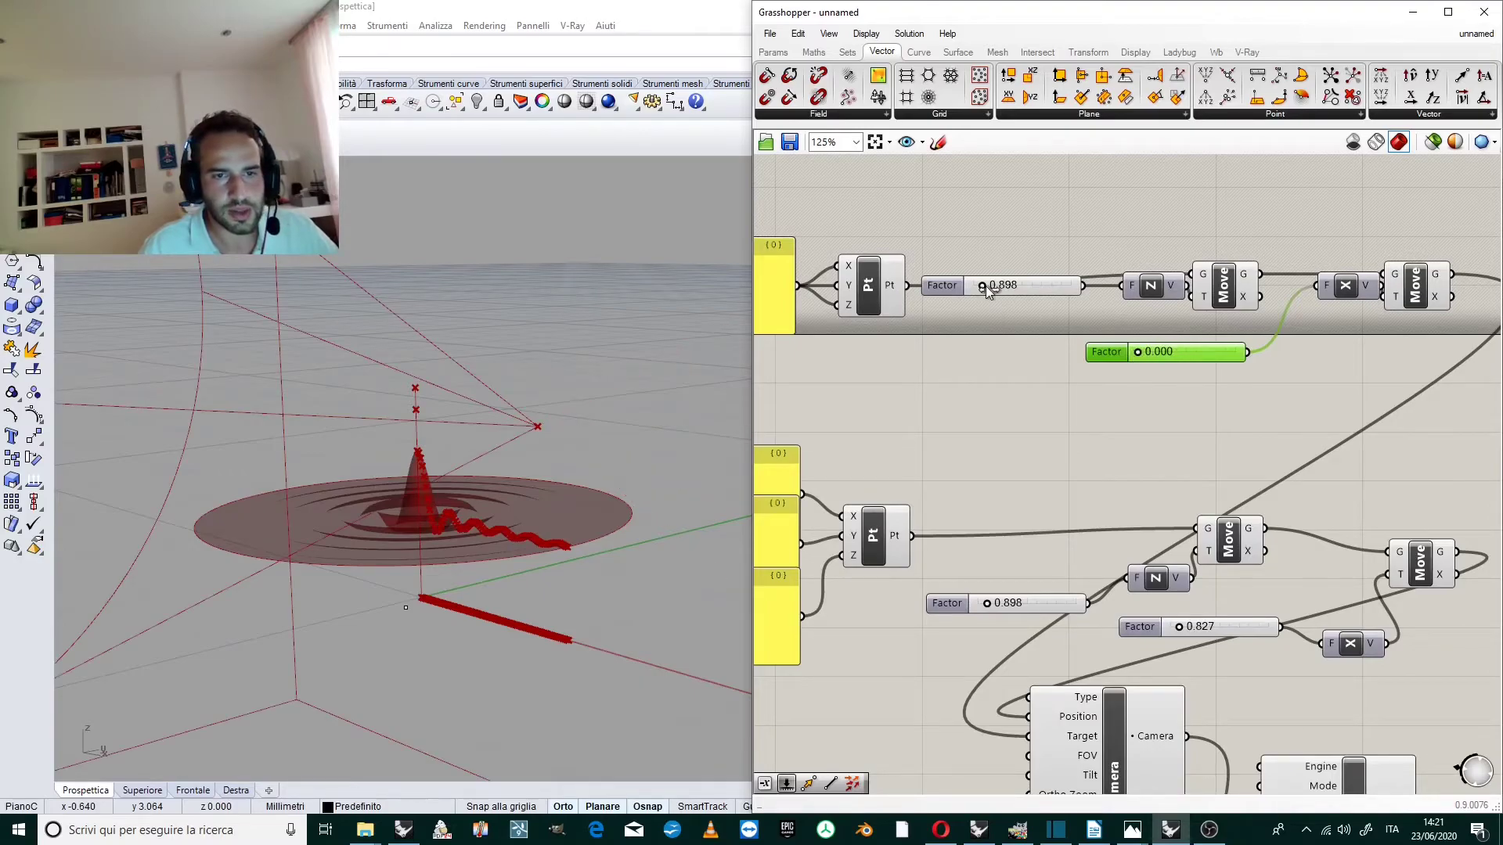
pyautogui.moveTo(985, 287); pyautogui.dragTo(980, 290)
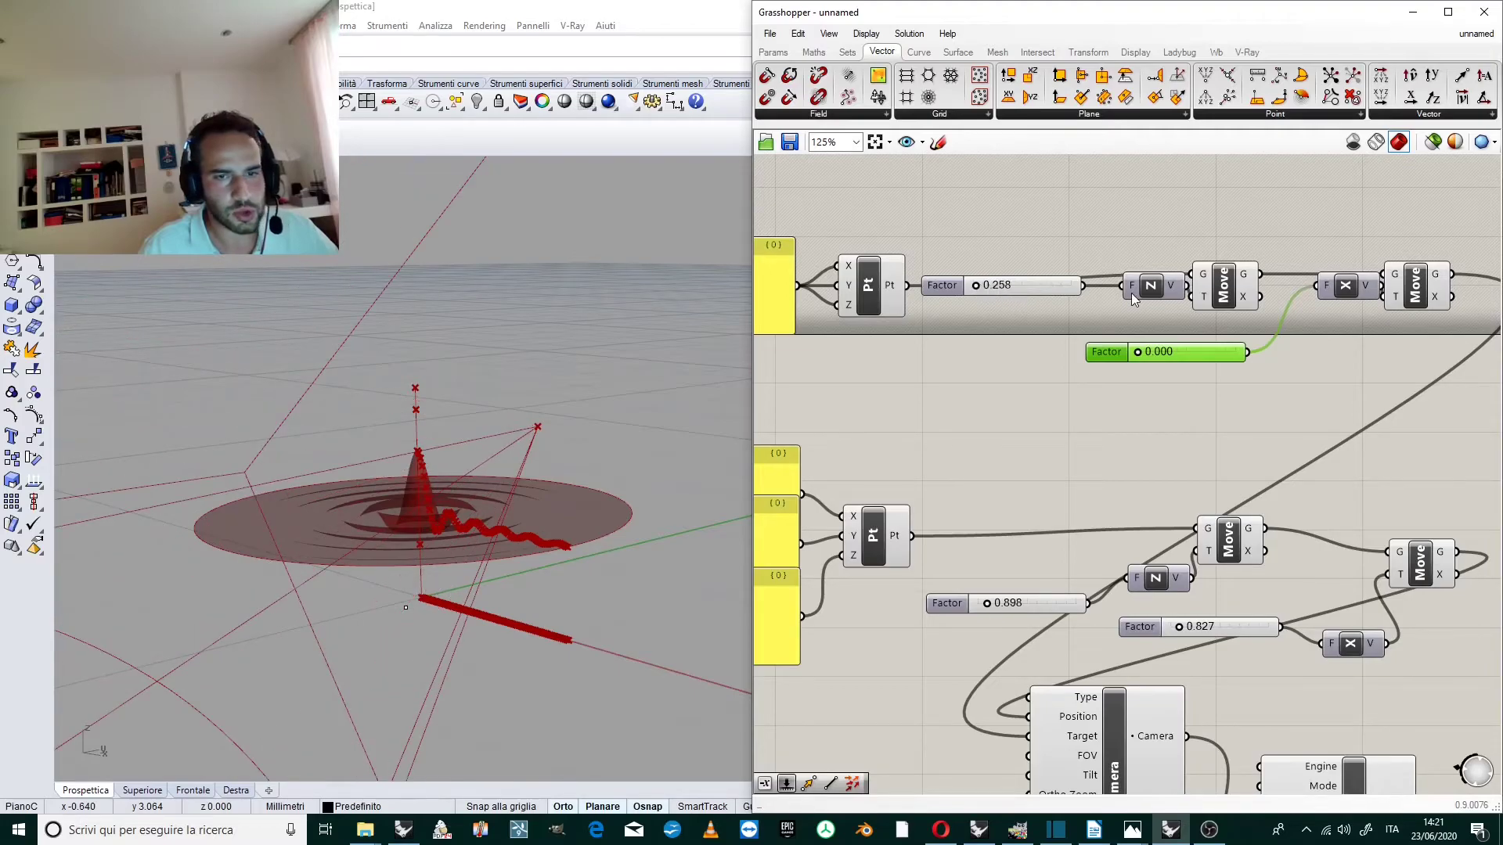
pyautogui.scroll(-2, 1245, 345)
pyautogui.scroll(2, 1292, 408)
pyautogui.scroll(-5, 594, 453)
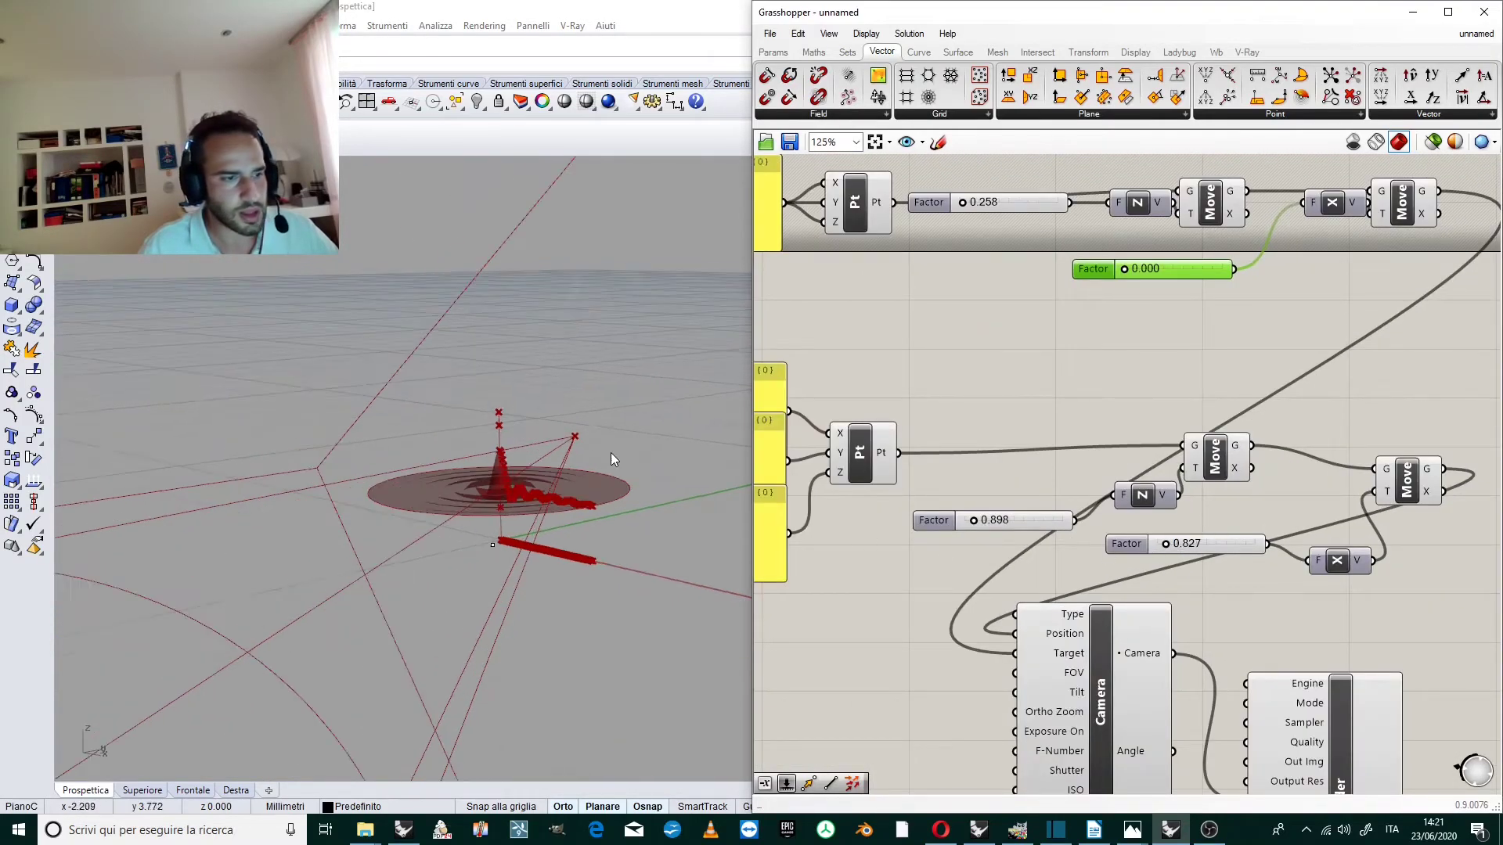
pyautogui.moveTo(593, 452)
pyautogui.mouseDown(button='right')
pyautogui.moveTo(528, 523)
pyautogui.moveTo(603, 476)
pyautogui.moveTo(519, 486)
pyautogui.moveTo(583, 480)
pyautogui.mouseUp(button='right')
pyautogui.scroll(-2, 602, 475)
pyautogui.scroll(5, 600, 501)
pyautogui.scroll(-3, 1218, 392)
pyautogui.scroll(1, 1139, 462)
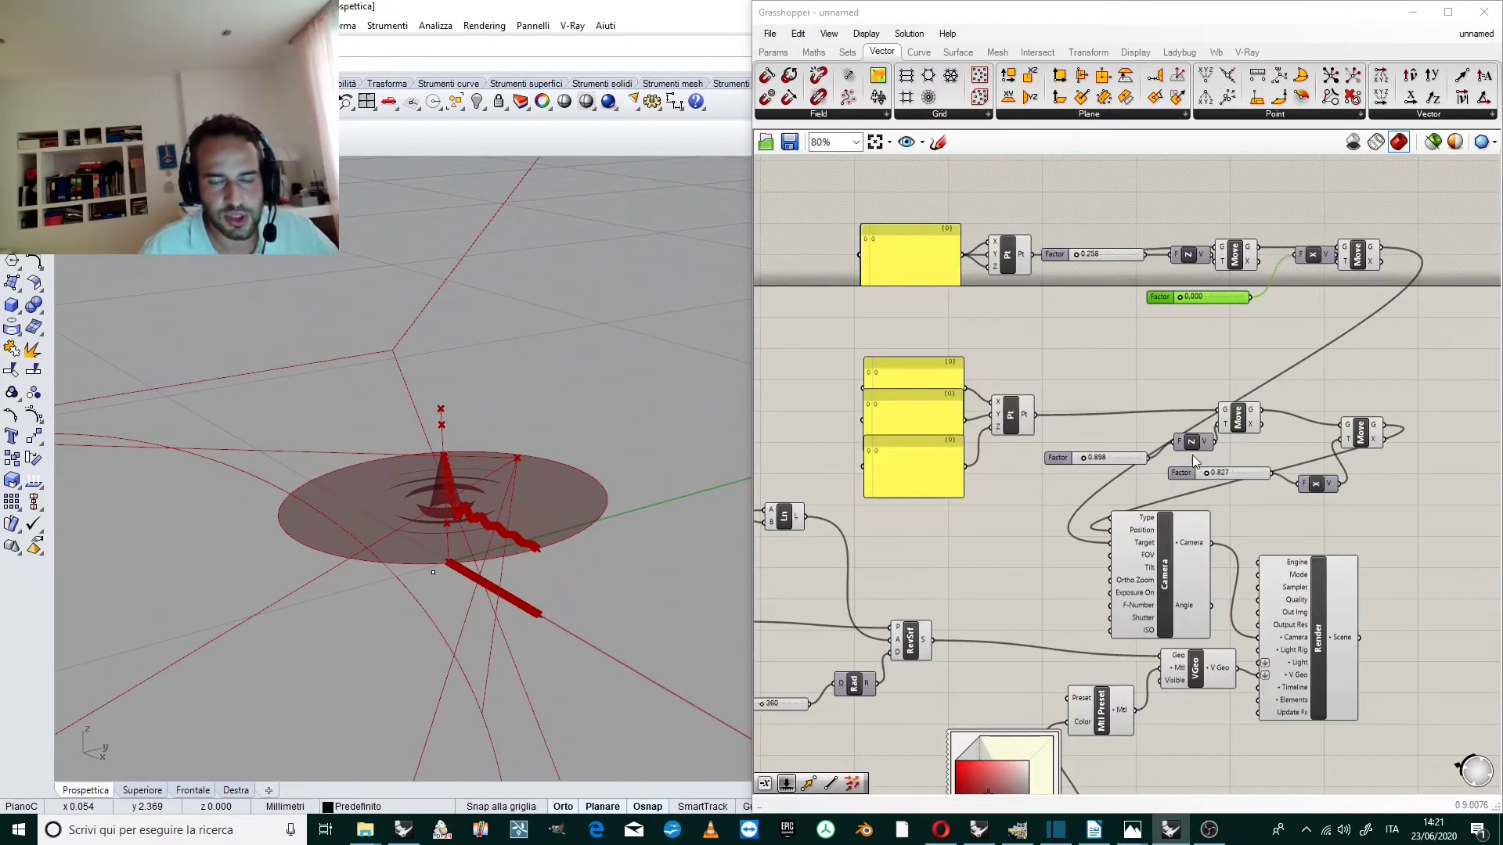
pyautogui.scroll(1, 1198, 454)
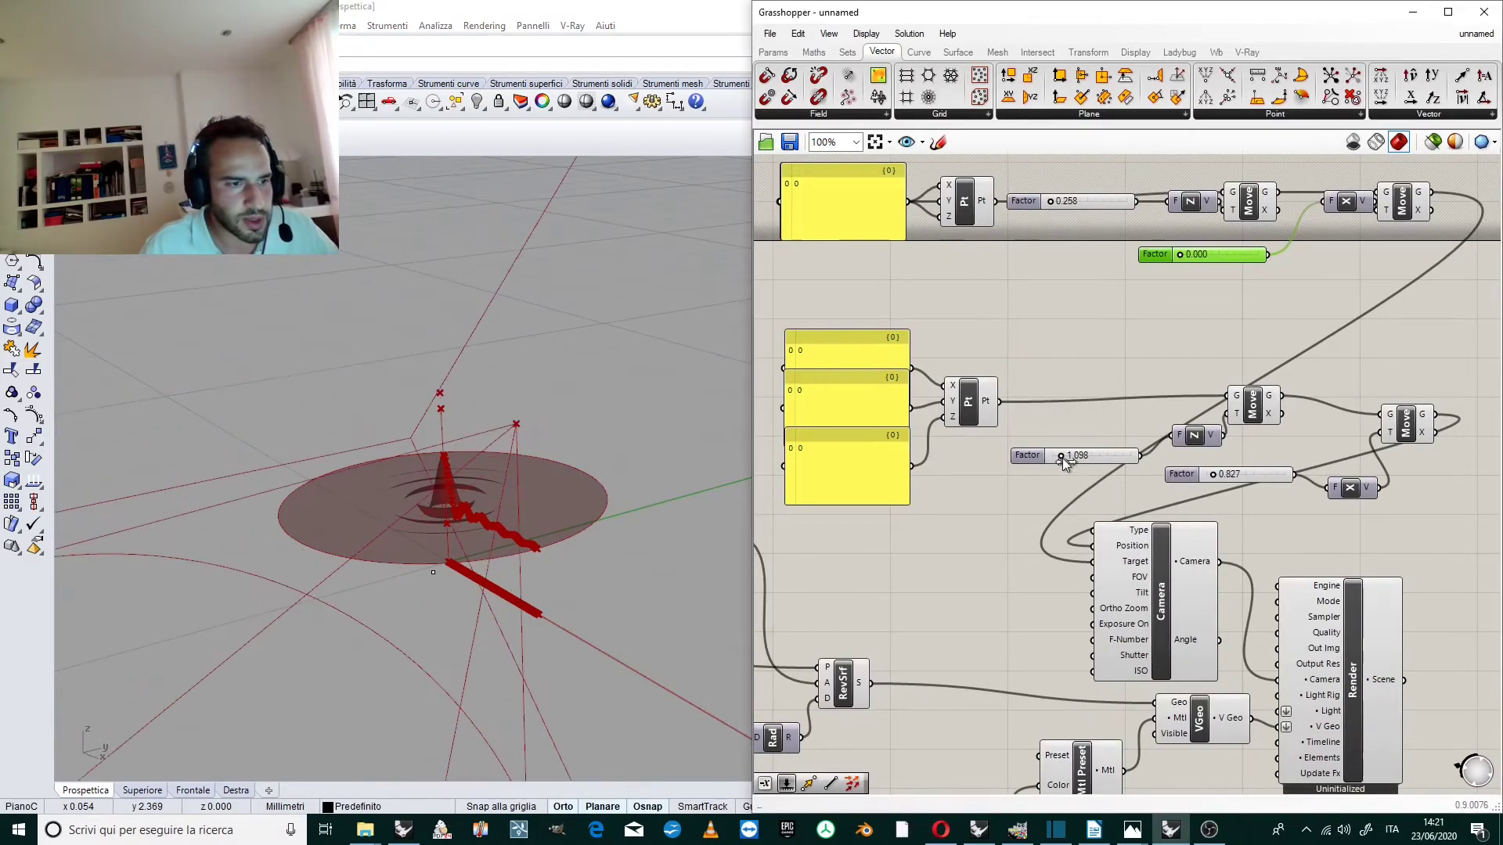
# Set the camera's sideways Factor to 1.527, target height to 0.358 and camera height to 1.298.
pyautogui.click(1219, 475)
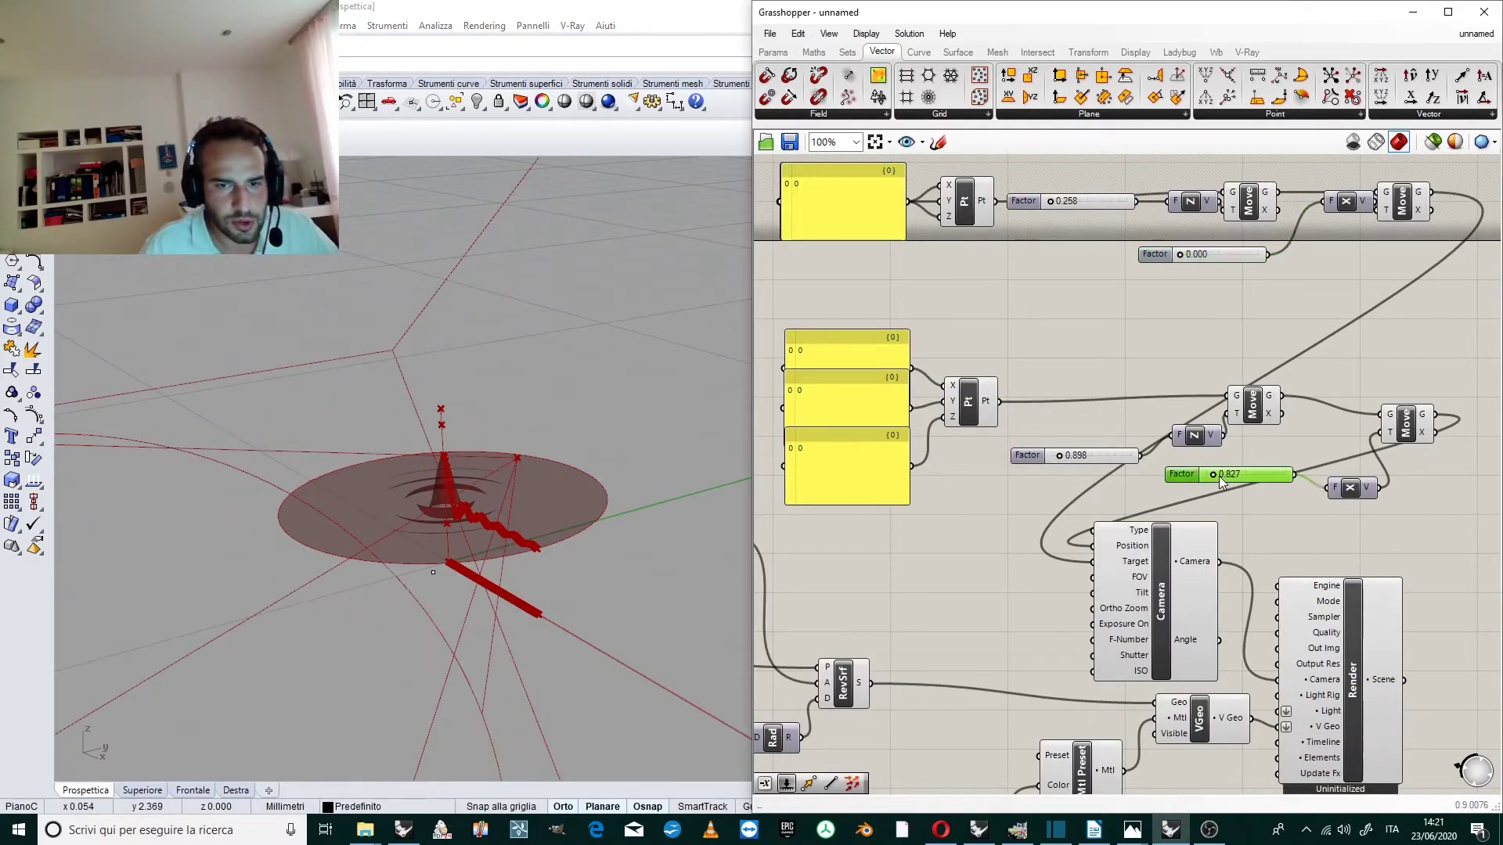
pyautogui.moveTo(1213, 474); pyautogui.dragTo(1221, 474)
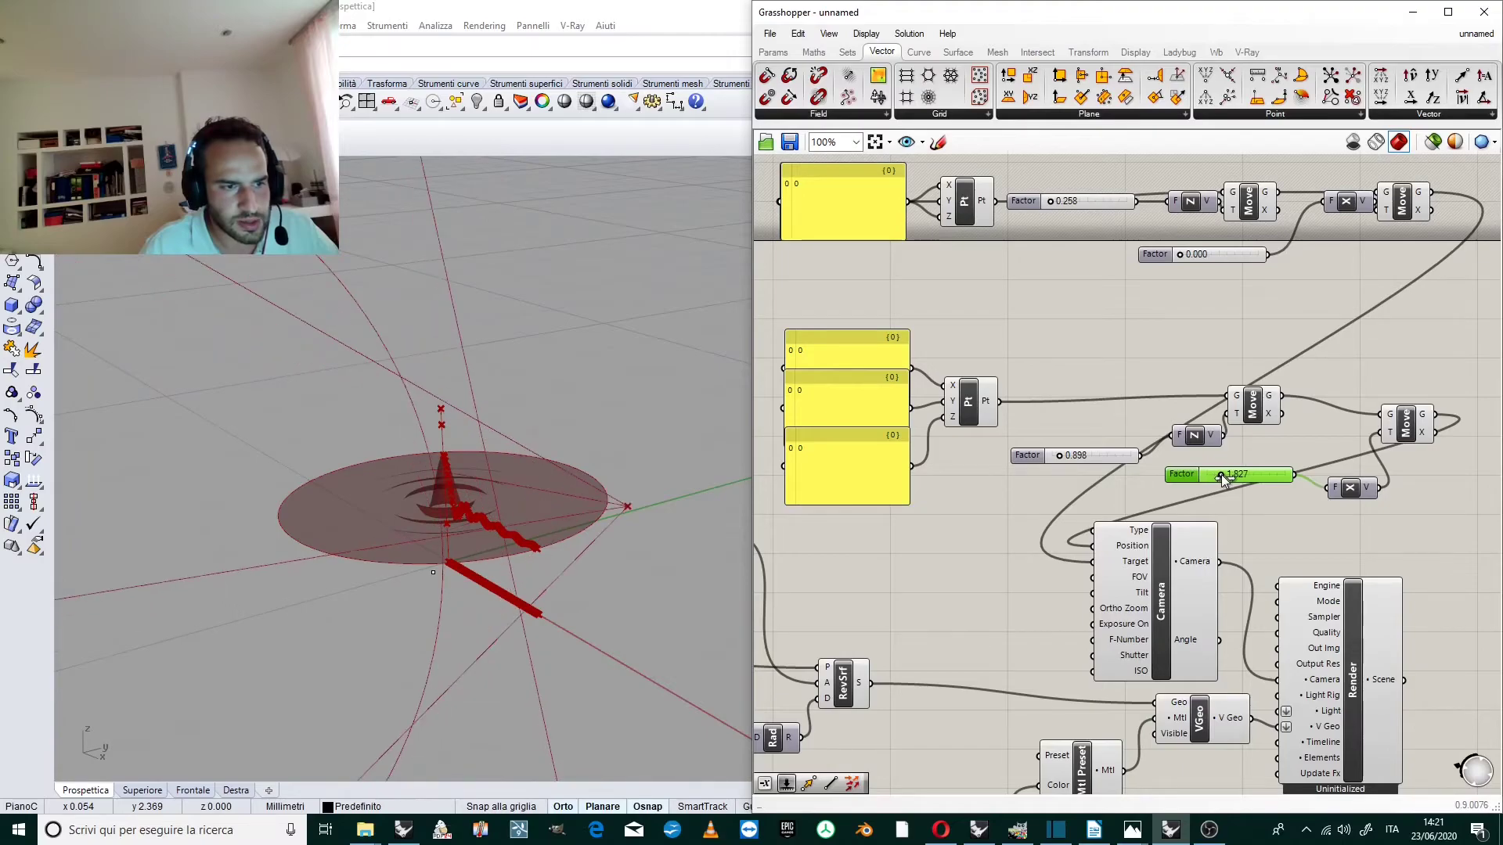
pyautogui.moveTo(549, 505)
pyautogui.mouseDown(button='right')
pyautogui.moveTo(470, 511)
pyautogui.moveTo(469, 495)
pyautogui.moveTo(580, 501)
pyautogui.moveTo(547, 501)
pyautogui.mouseUp(button='right')
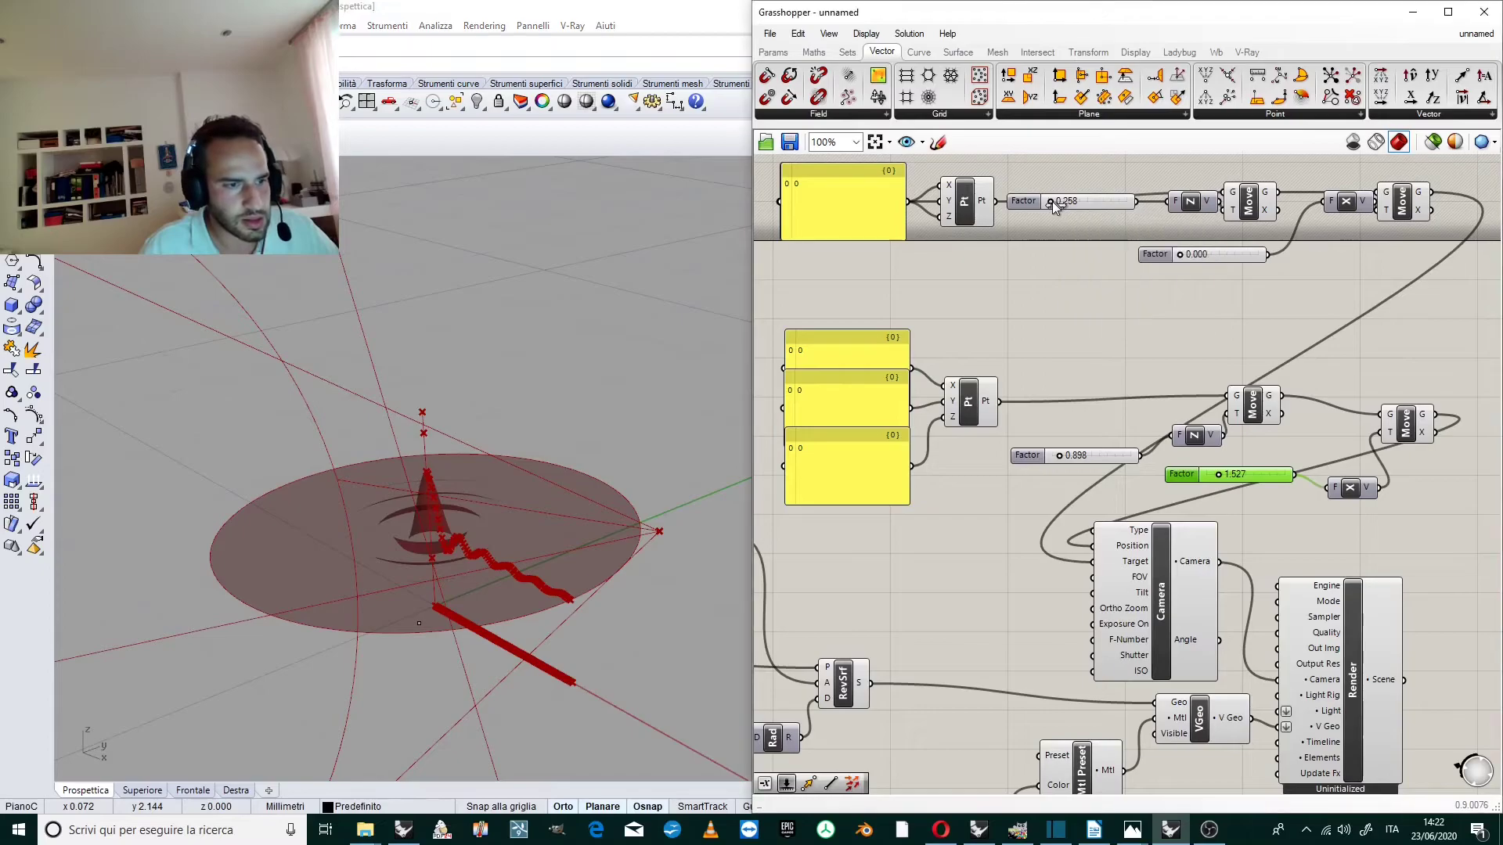
pyautogui.moveTo(1052, 200); pyautogui.dragTo(1054, 201)
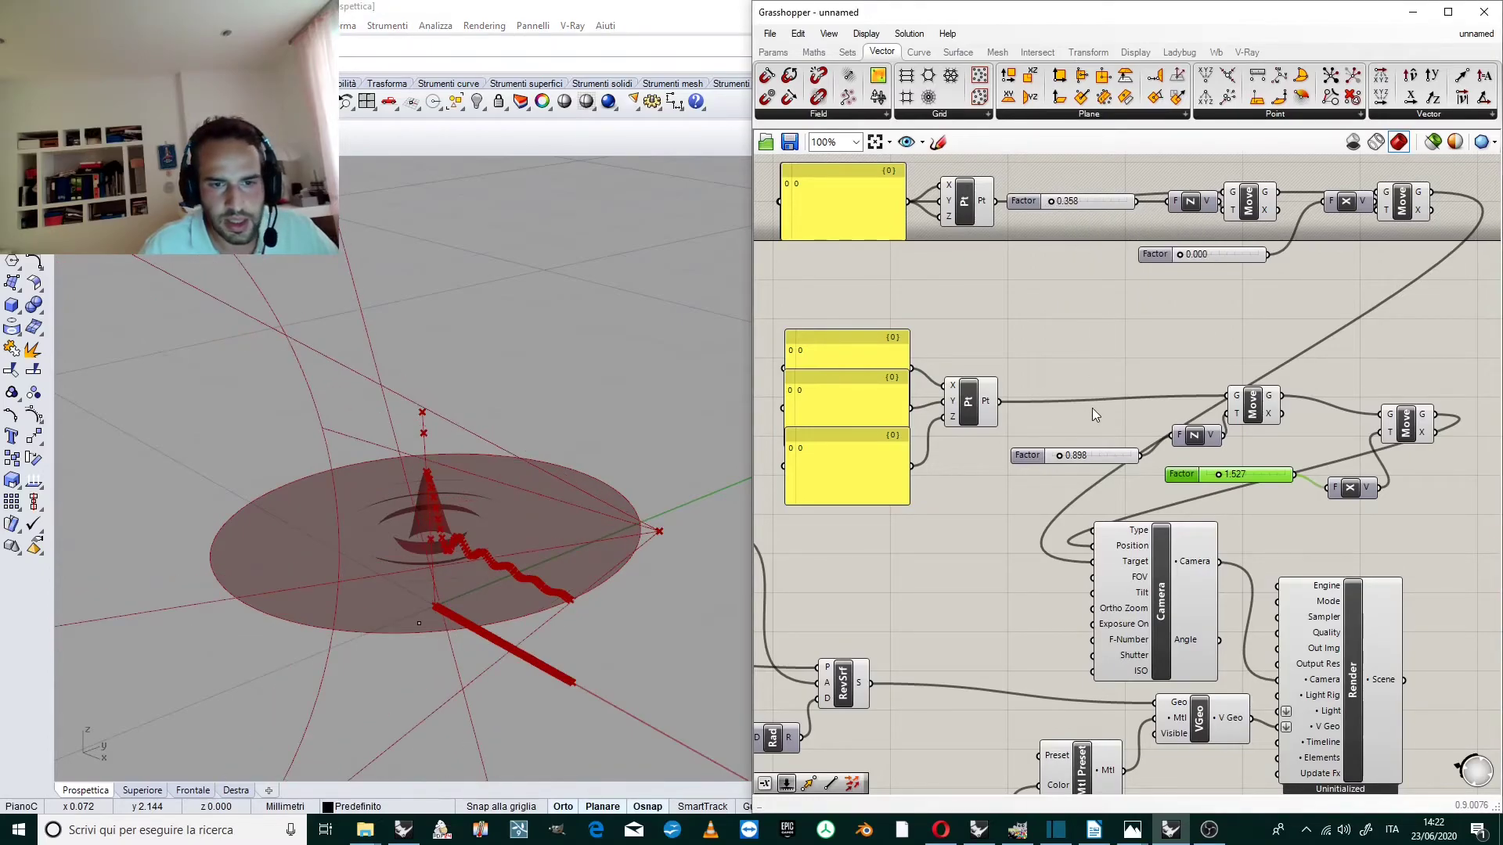
pyautogui.moveTo(1061, 454); pyautogui.dragTo(1065, 455)
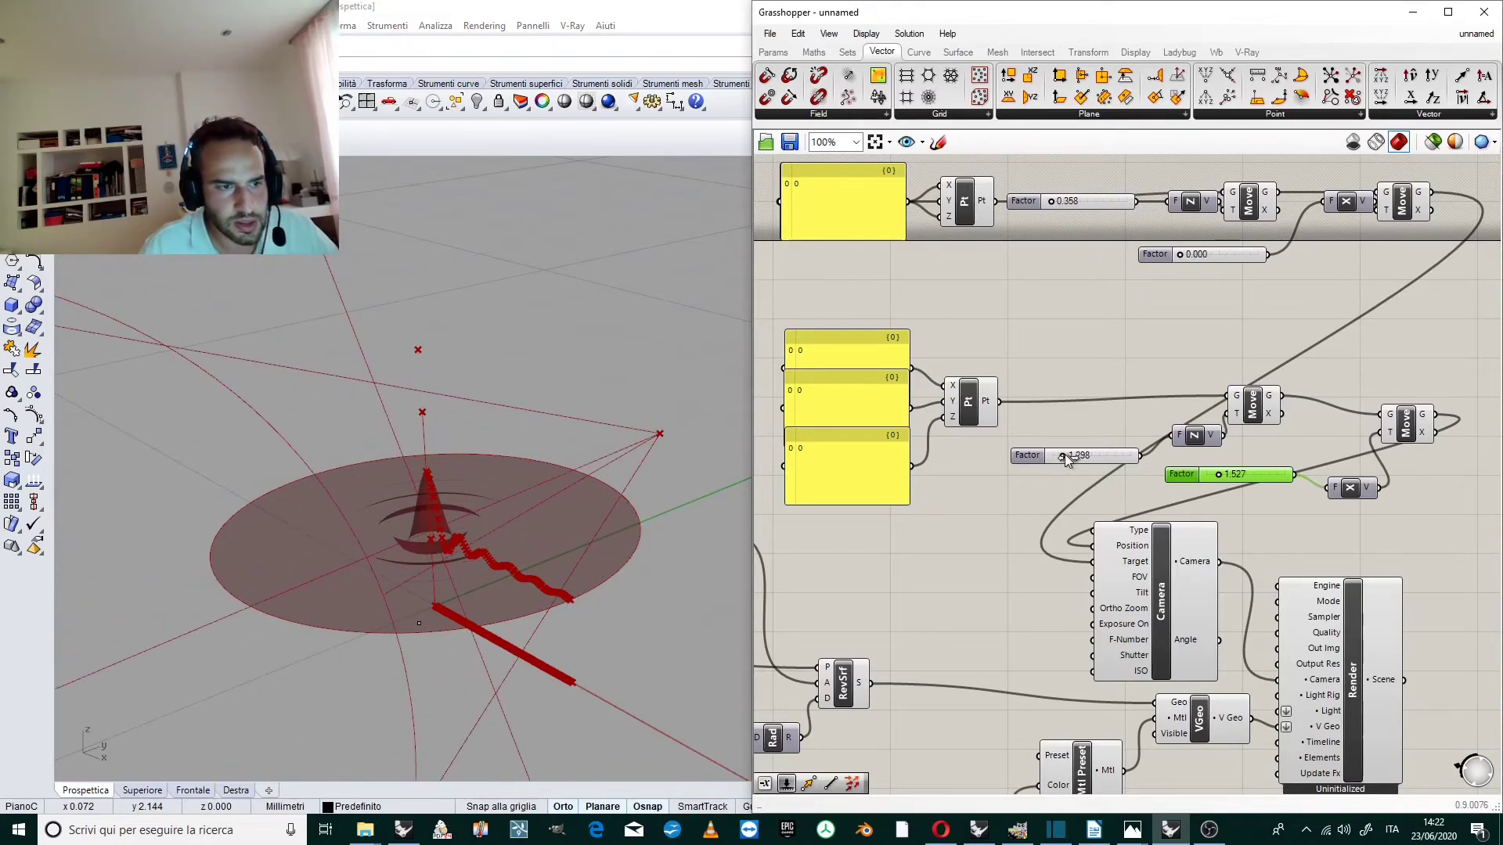
pyautogui.scroll(-5, 1213, 423)
pyautogui.scroll(6, 1242, 489)
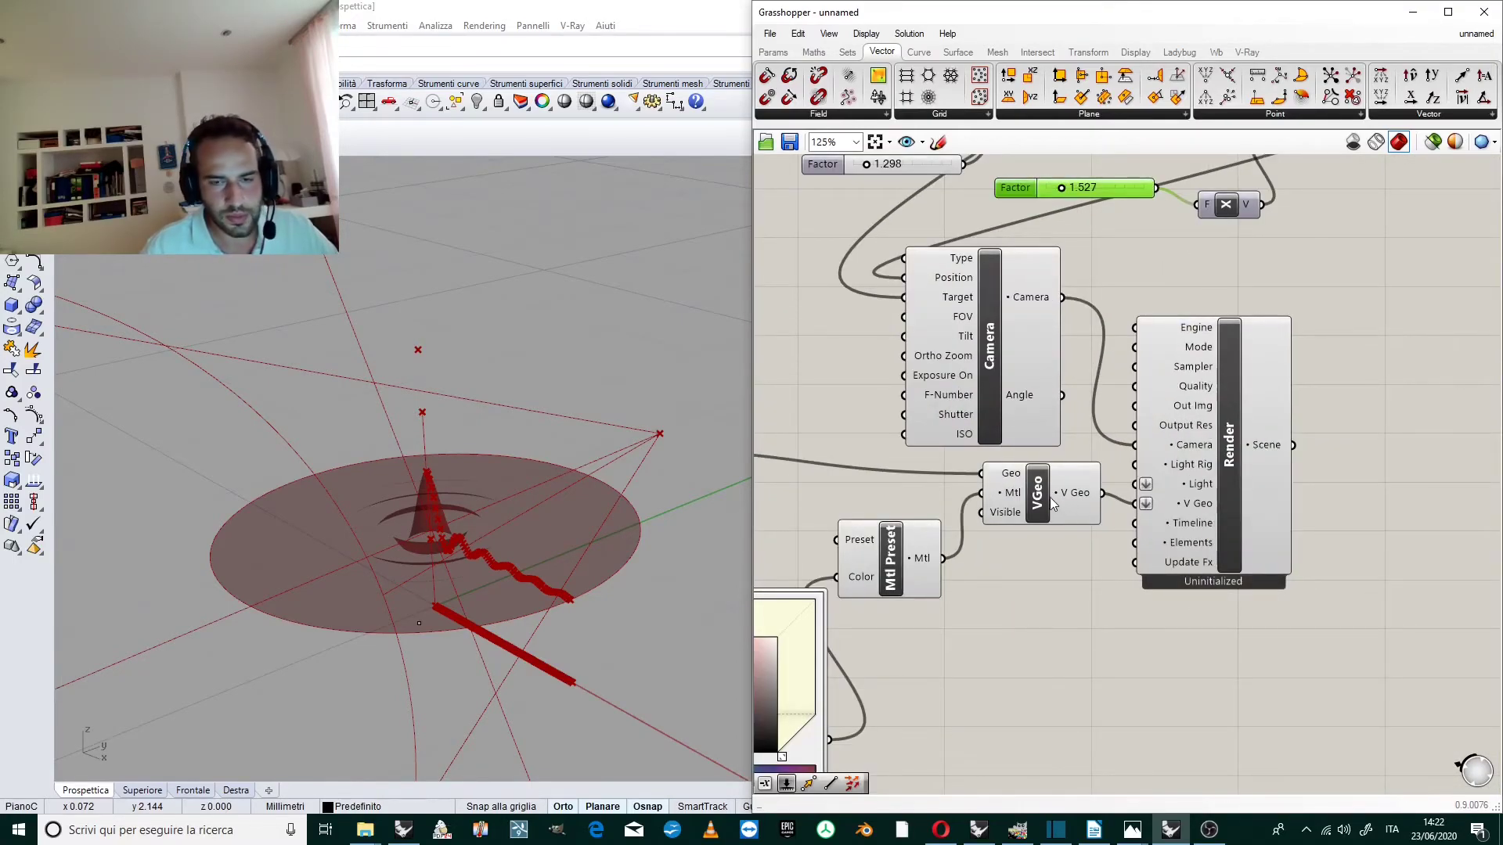
pyautogui.moveTo(1051, 504); pyautogui.dragTo(1051, 552)
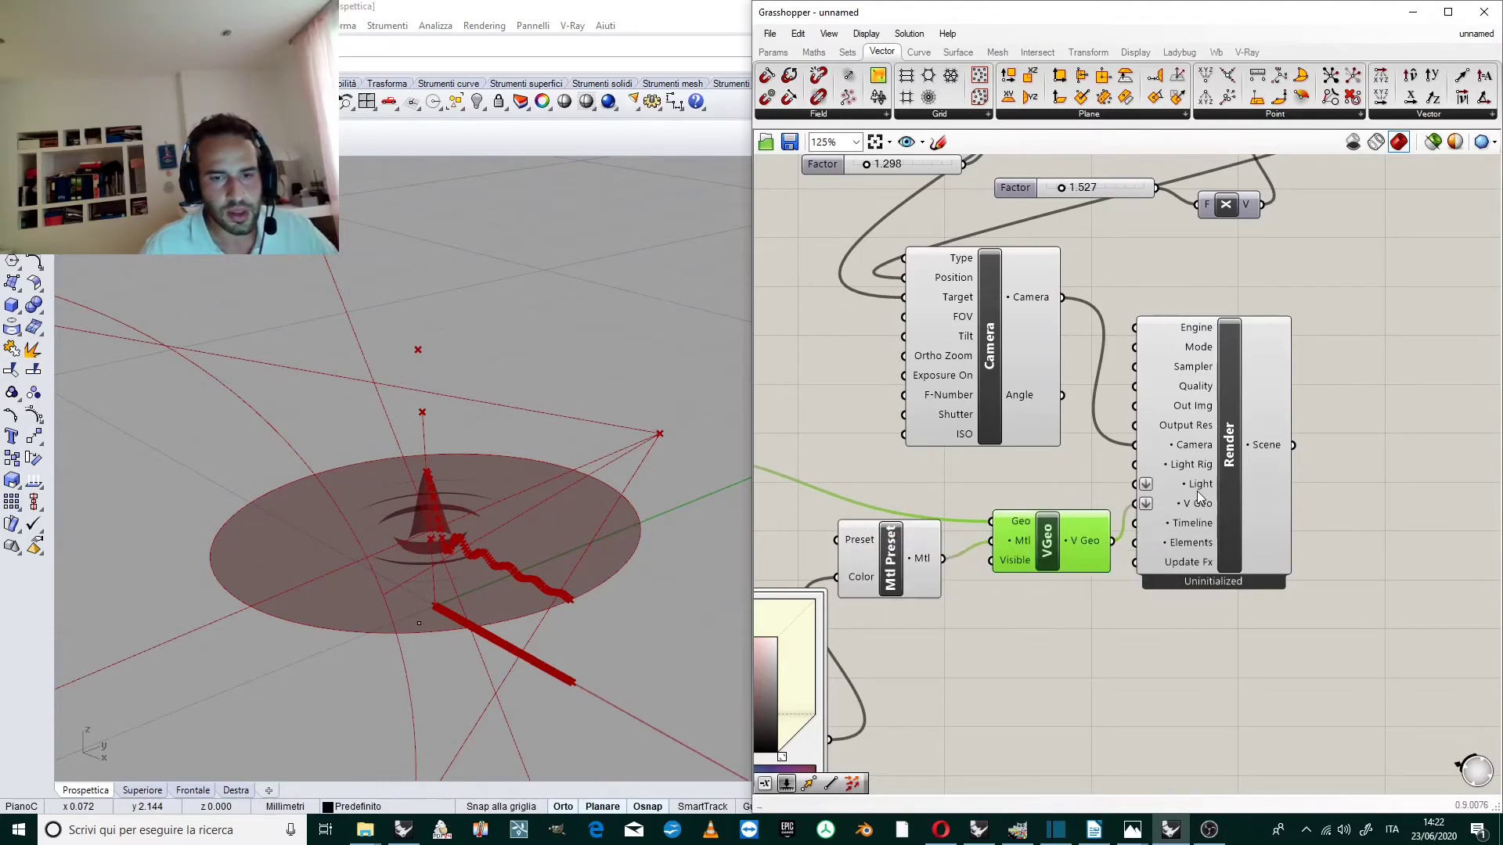
pyautogui.moveTo(565, 497)
pyautogui.mouseDown(button='right')
pyautogui.moveTo(619, 498)
pyautogui.moveTo(565, 515)
pyautogui.mouseUp(button='right')
pyautogui.scroll(1, 509, 432)
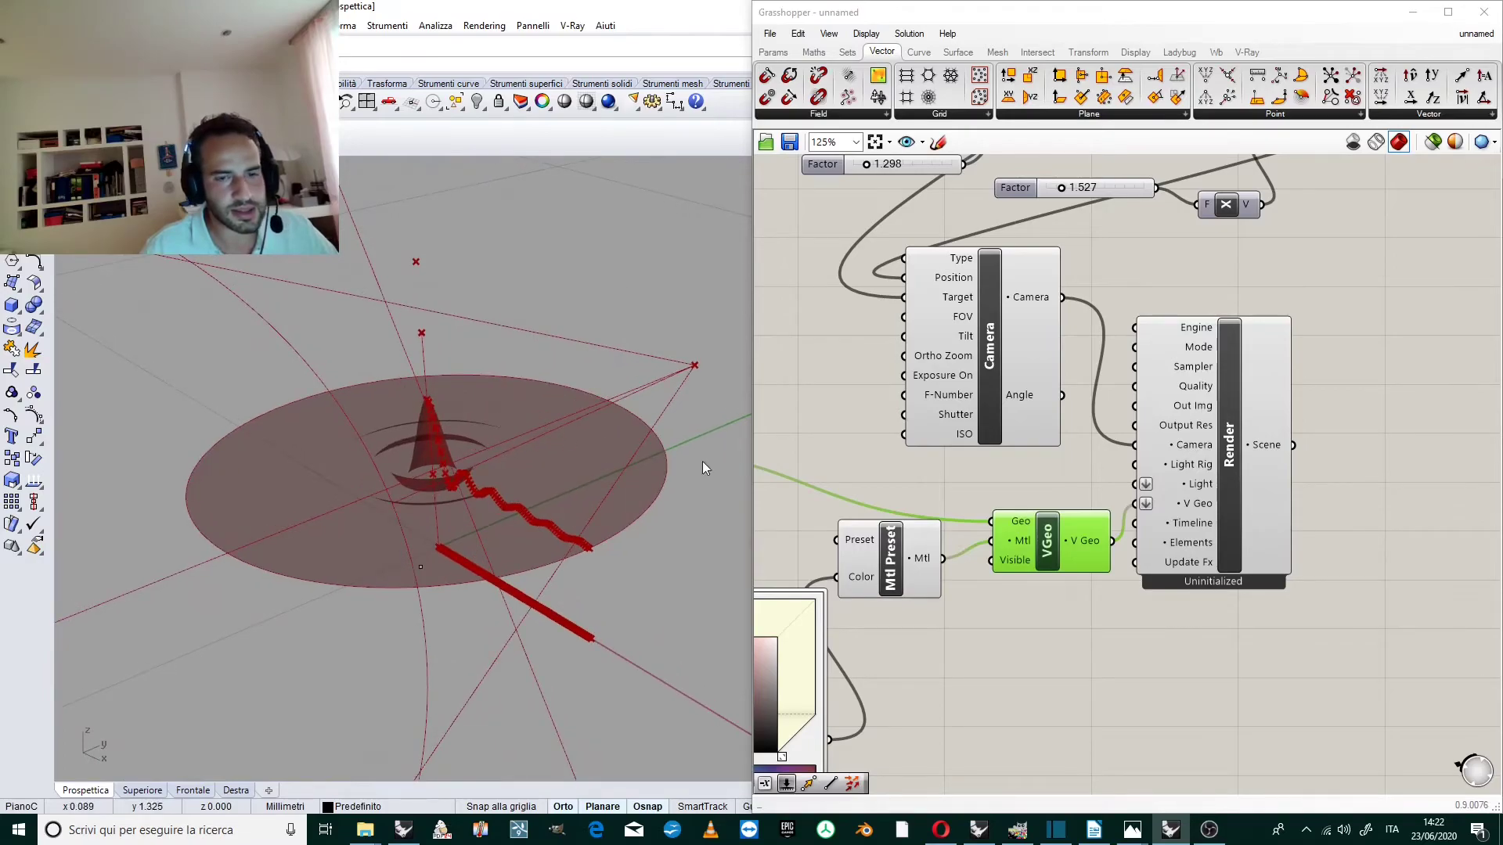
# Start a V-Ray render from the Render component to view the red rippled disc.
pyautogui.rightClick(1229, 461)
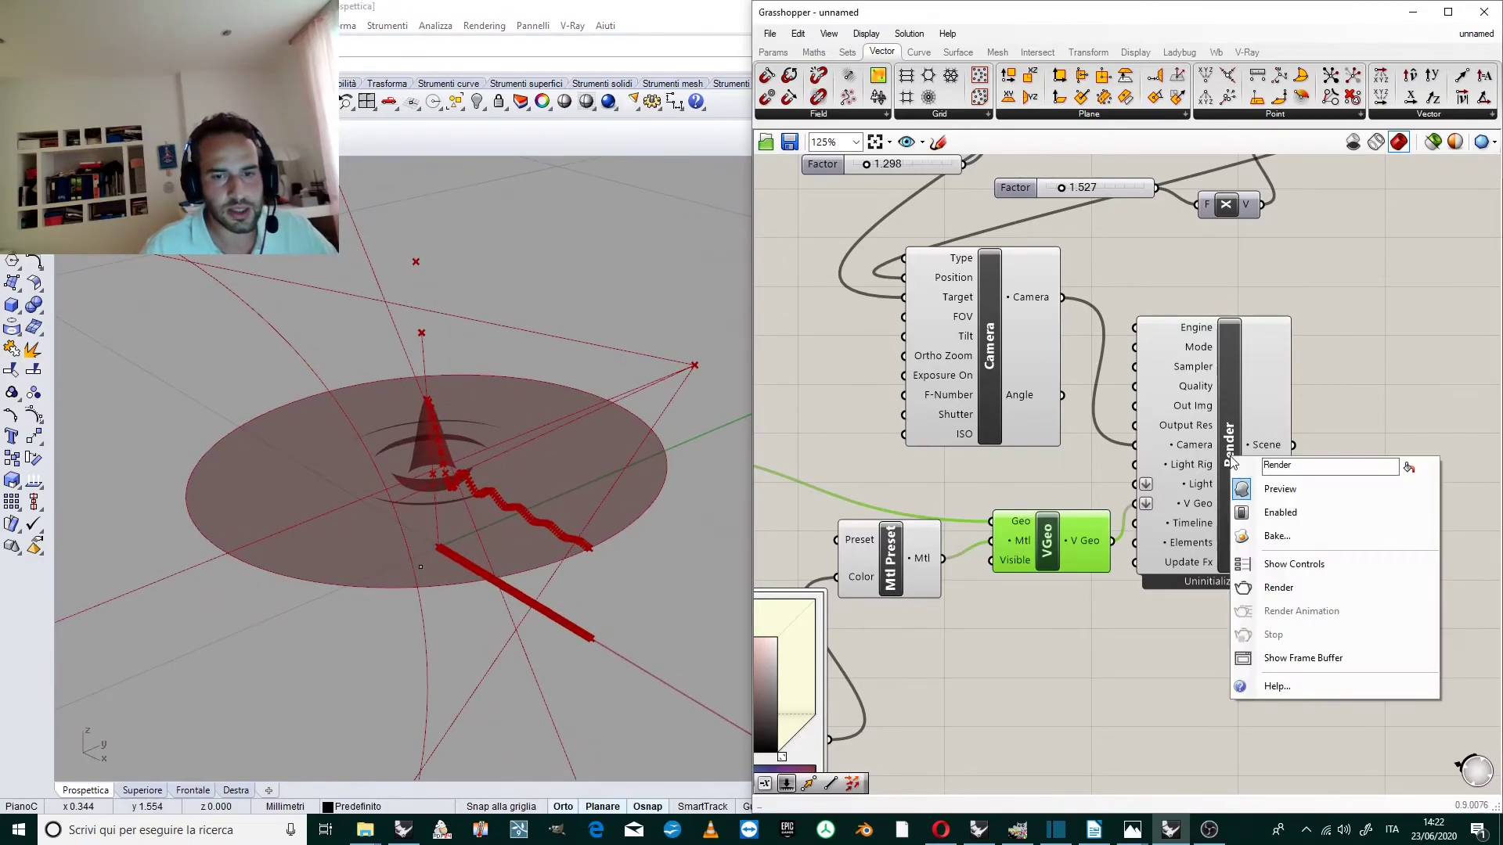
pyautogui.click(1279, 589)
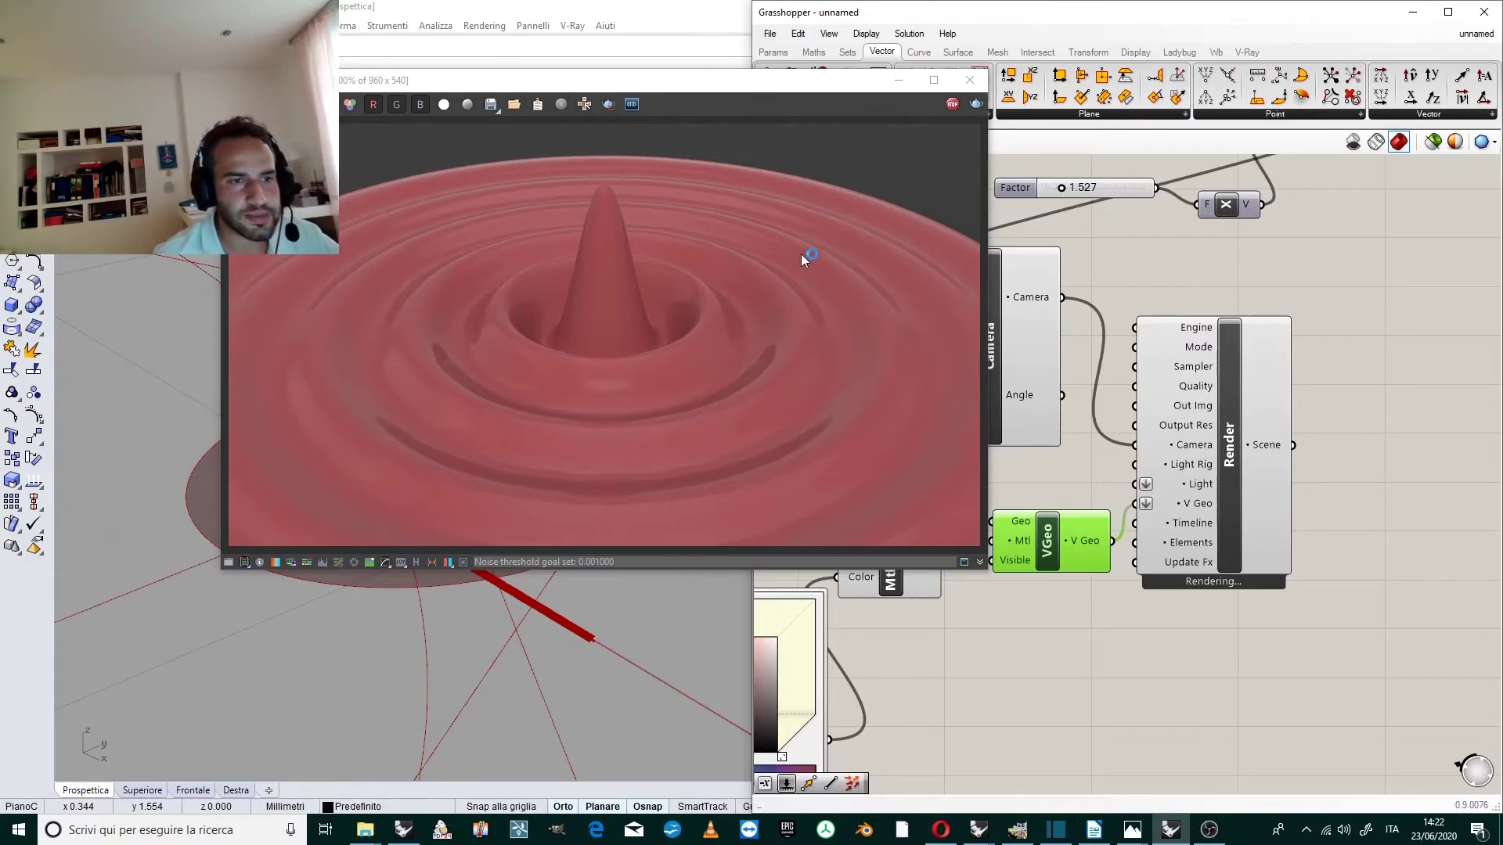
# Close the V-Ray frame buffer window and return to the colour swatch.
pyautogui.click(968, 88)
pyautogui.scroll(-5, 1084, 435)
pyautogui.scroll(5, 923, 648)
pyautogui.scroll(2, 904, 486)
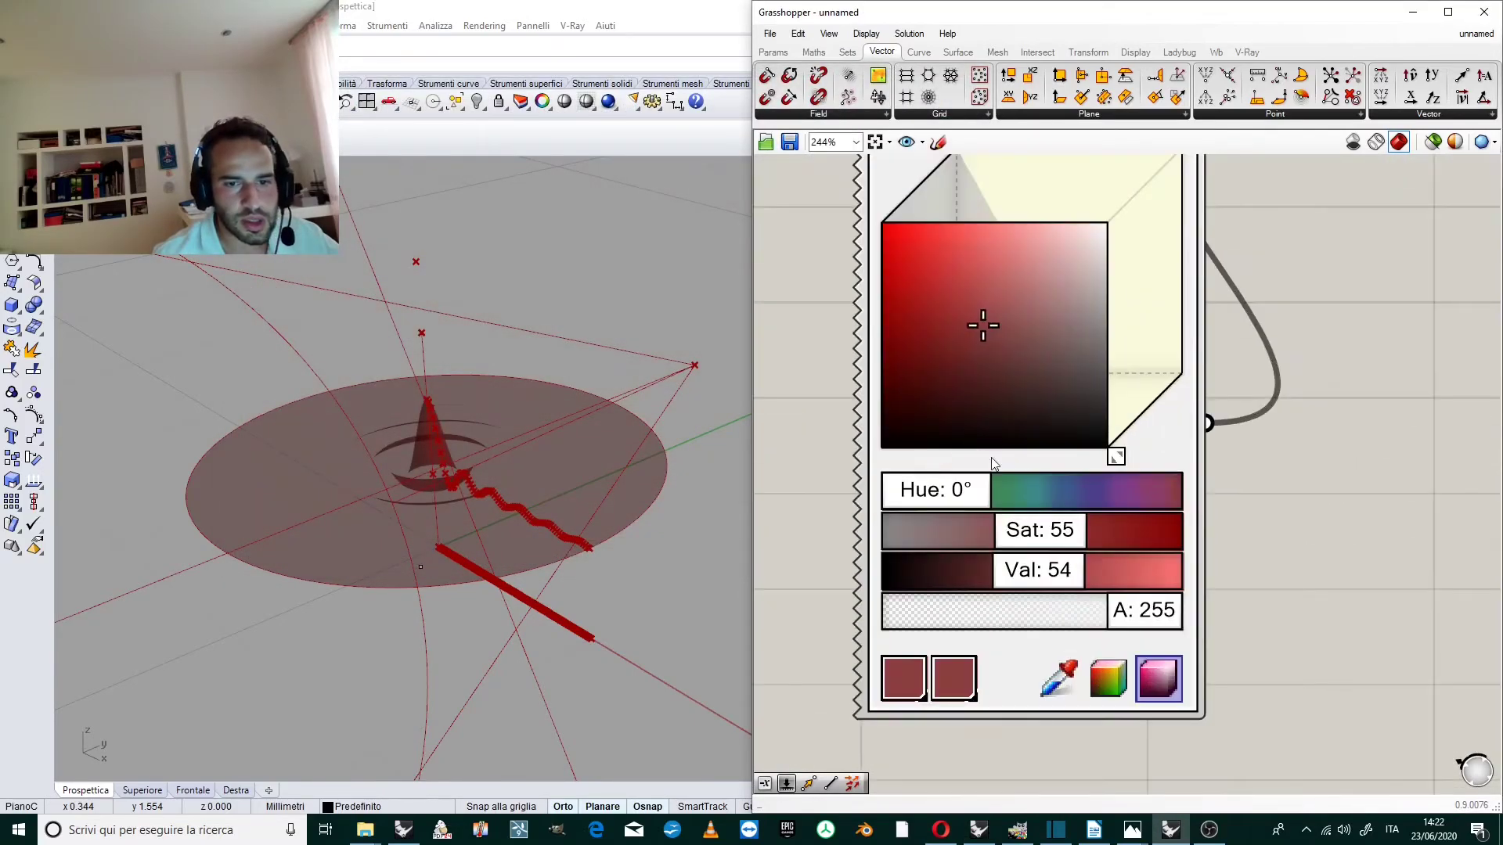
pyautogui.scroll(-2, 1051, 408)
pyautogui.scroll(4, 1049, 487)
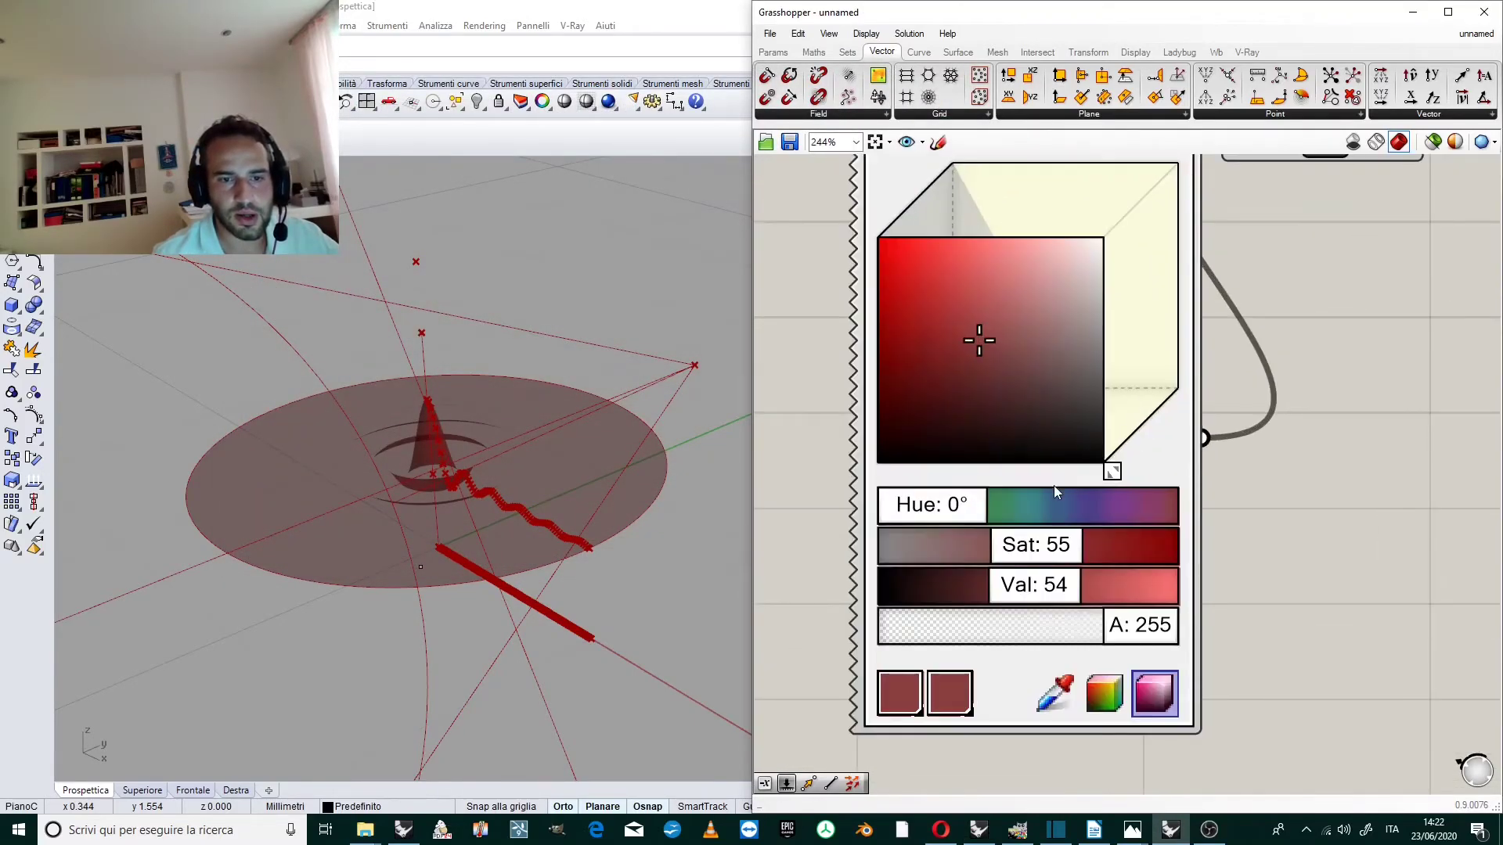
# Set the material colour to light blue: hue 209°, saturation 50, value 96.
pyautogui.doubleClick(1099, 510)
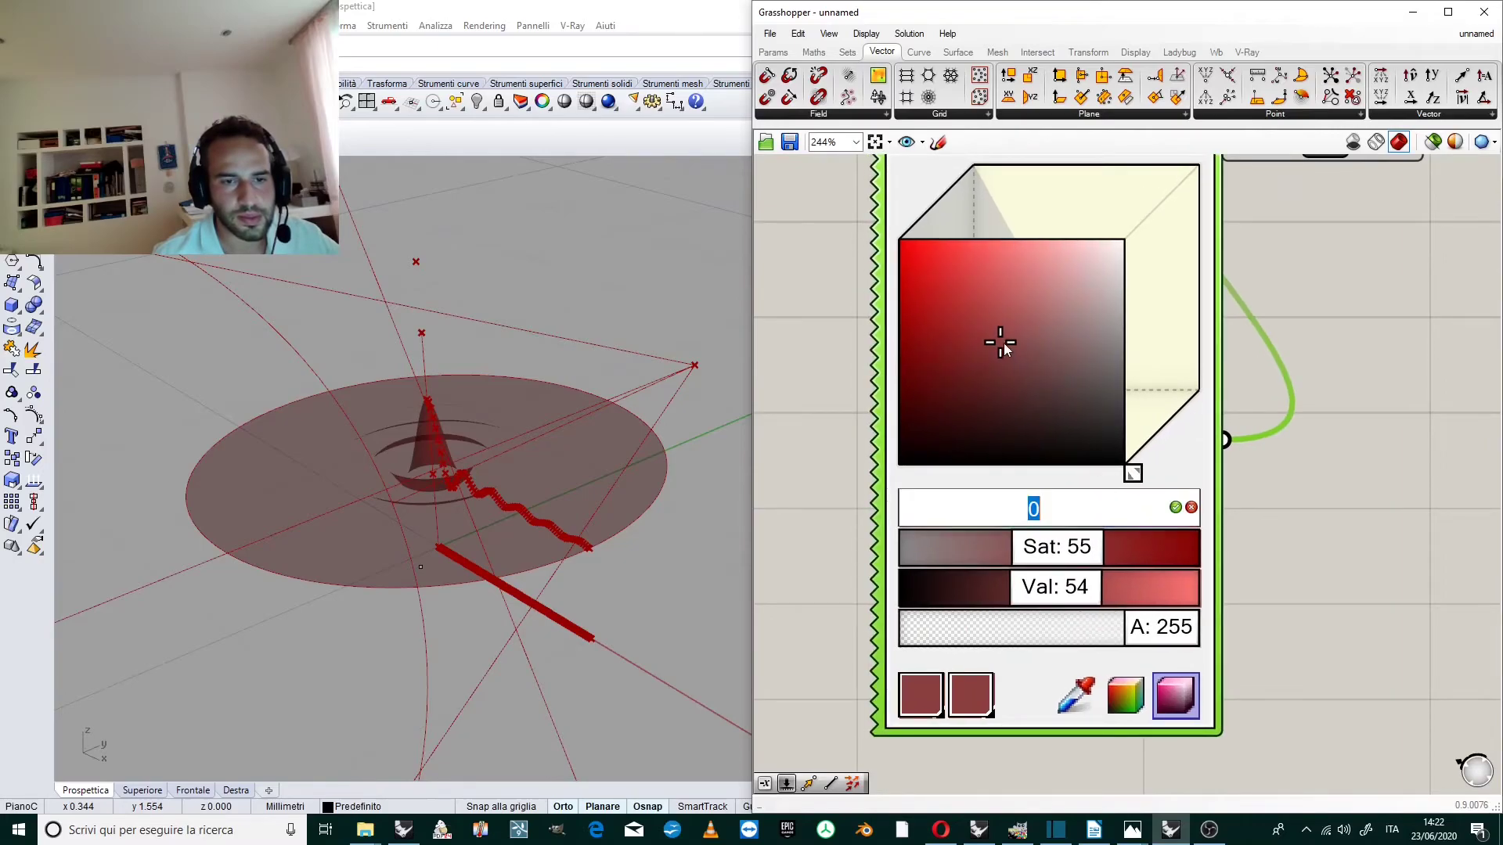
pyautogui.moveTo(1001, 342)
pyautogui.mouseDown()
pyautogui.moveTo(1031, 352)
pyautogui.moveTo(1024, 319)
pyautogui.moveTo(1049, 296)
pyautogui.mouseUp()
pyautogui.moveTo(1010, 514); pyautogui.dragTo(1110, 510)
pyautogui.moveTo(1092, 304); pyautogui.dragTo(1059, 205)
pyautogui.scroll(-6, 1276, 422)
pyautogui.scroll(6, 1114, 483)
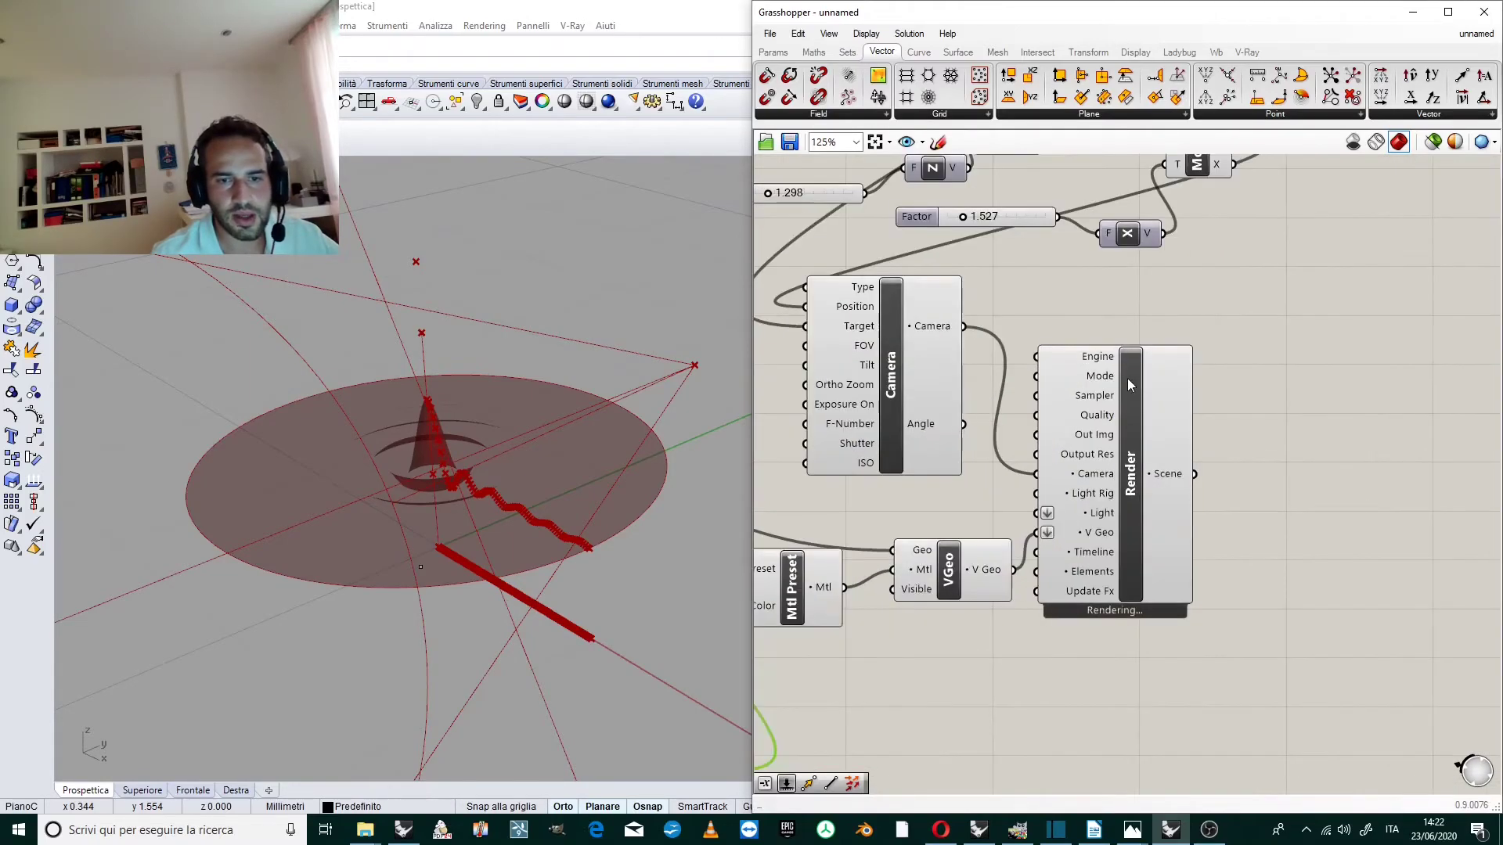
# Set the Render component's Mode input to Production.
pyautogui.rightClick(1092, 379)
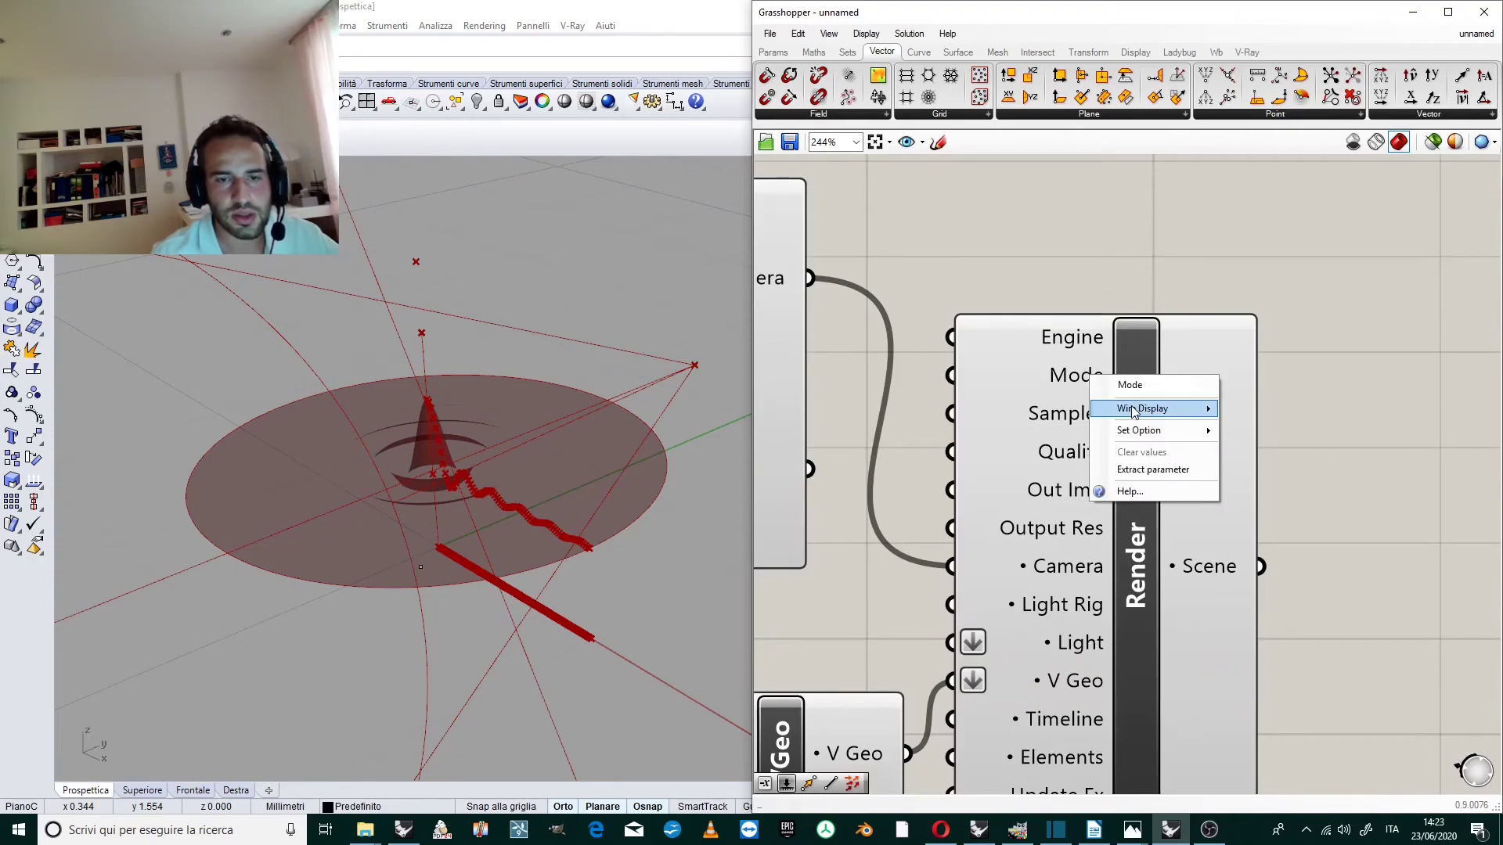
pyautogui.moveTo(1143, 431)
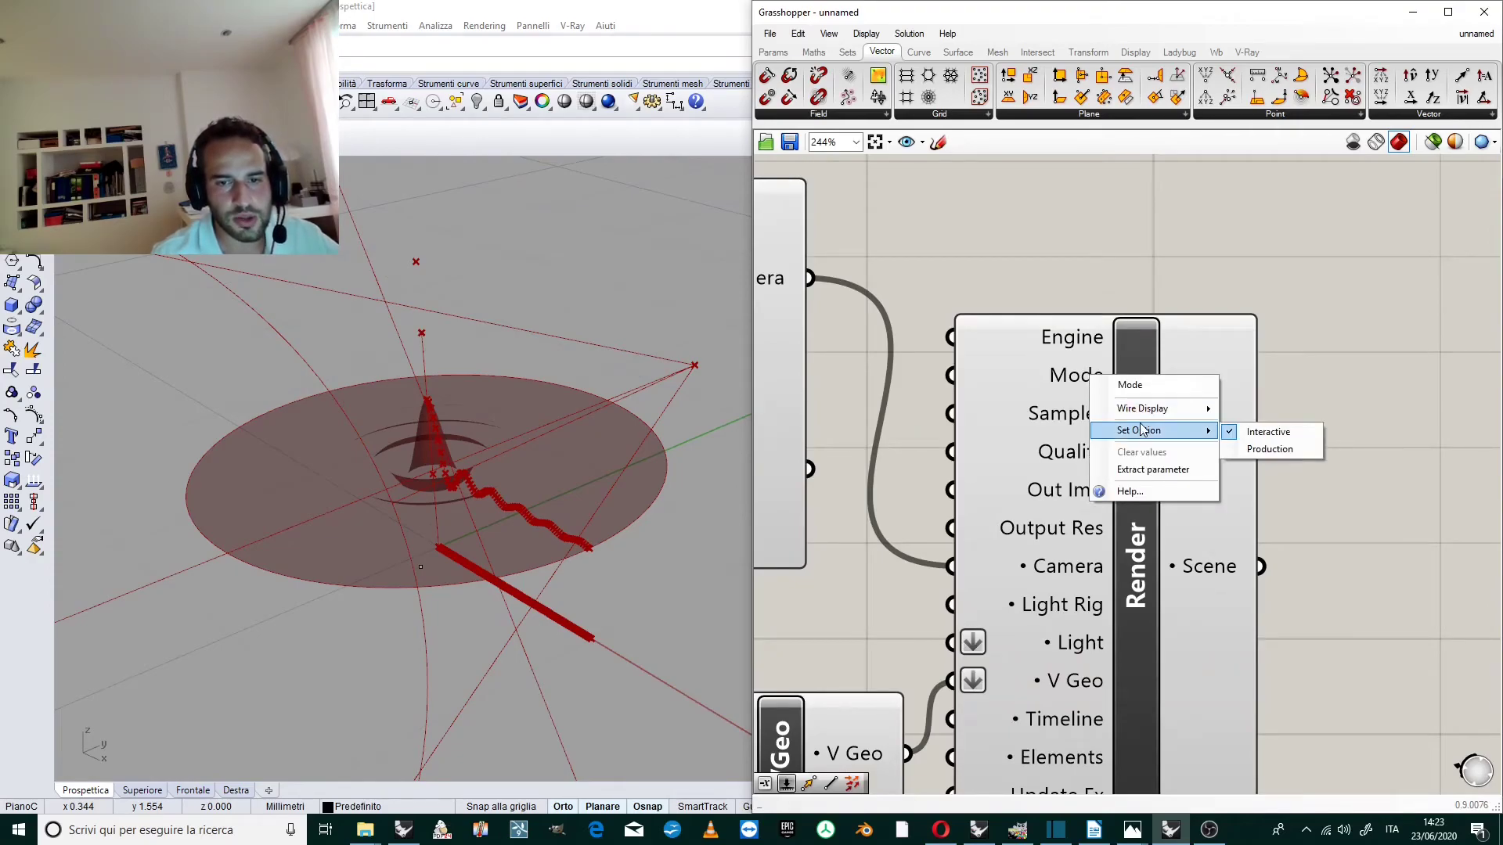
pyautogui.click(1253, 444)
# Nudge the Graph Mapper's low control point left so the Sinc ripples tighten.
pyautogui.scroll(-1, 1129, 358)
pyautogui.scroll(1, 1112, 593)
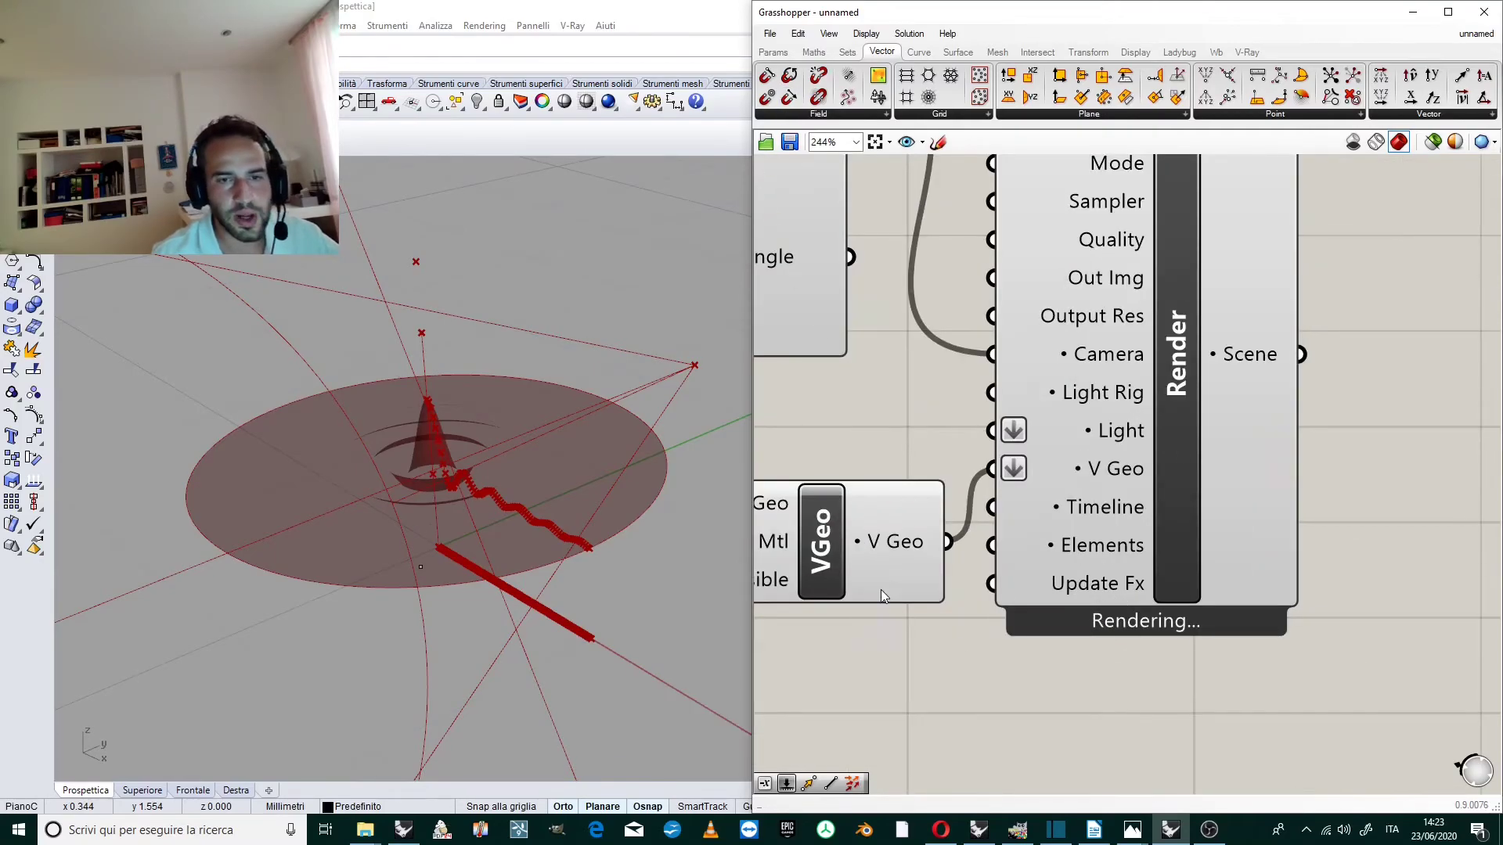
pyautogui.scroll(-1, 959, 505)
pyautogui.scroll(-3, 1098, 446)
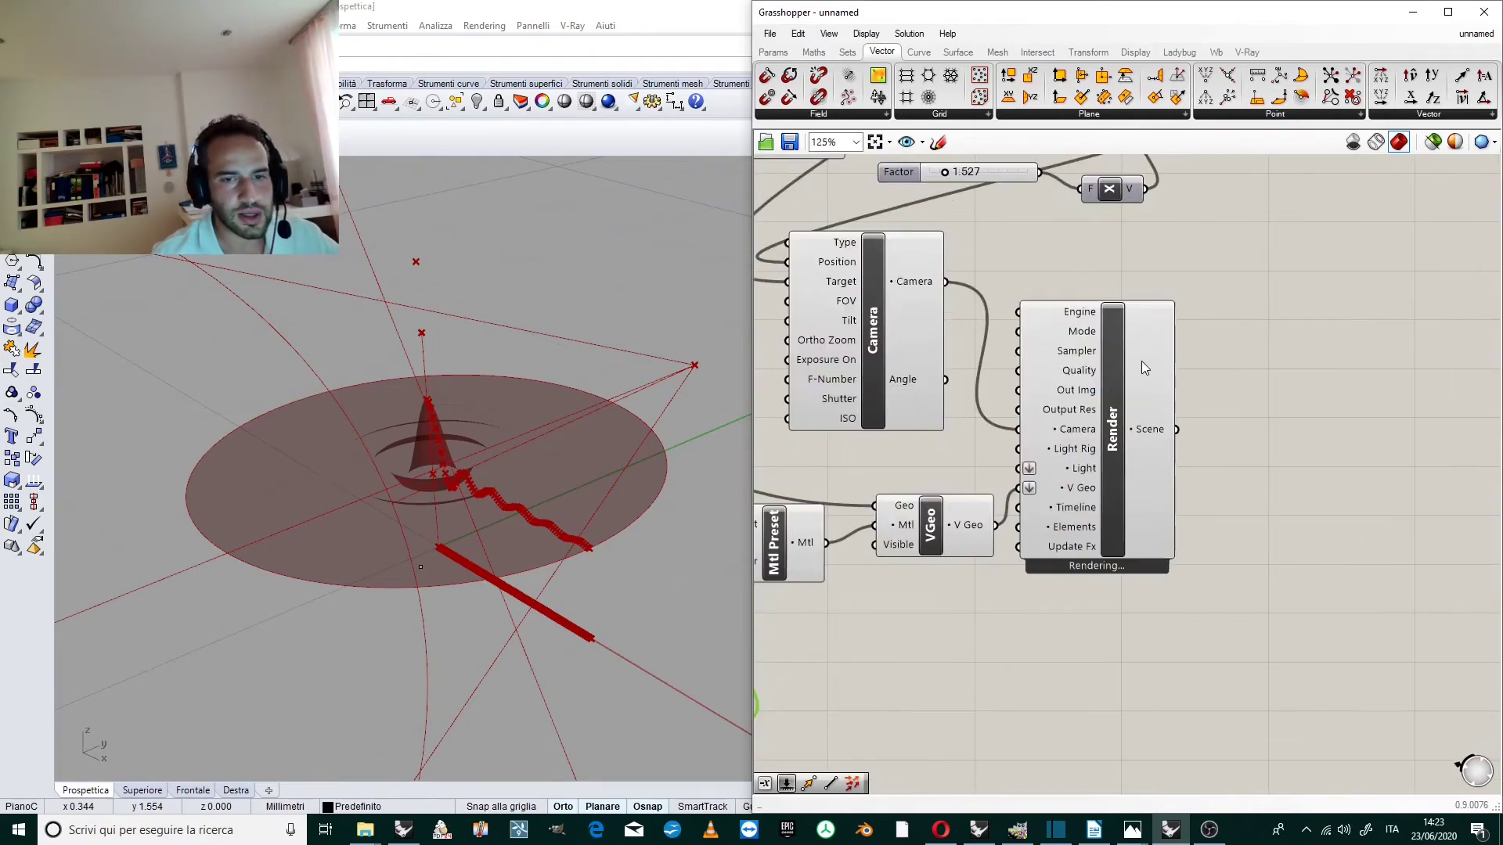
pyautogui.scroll(2, 1141, 360)
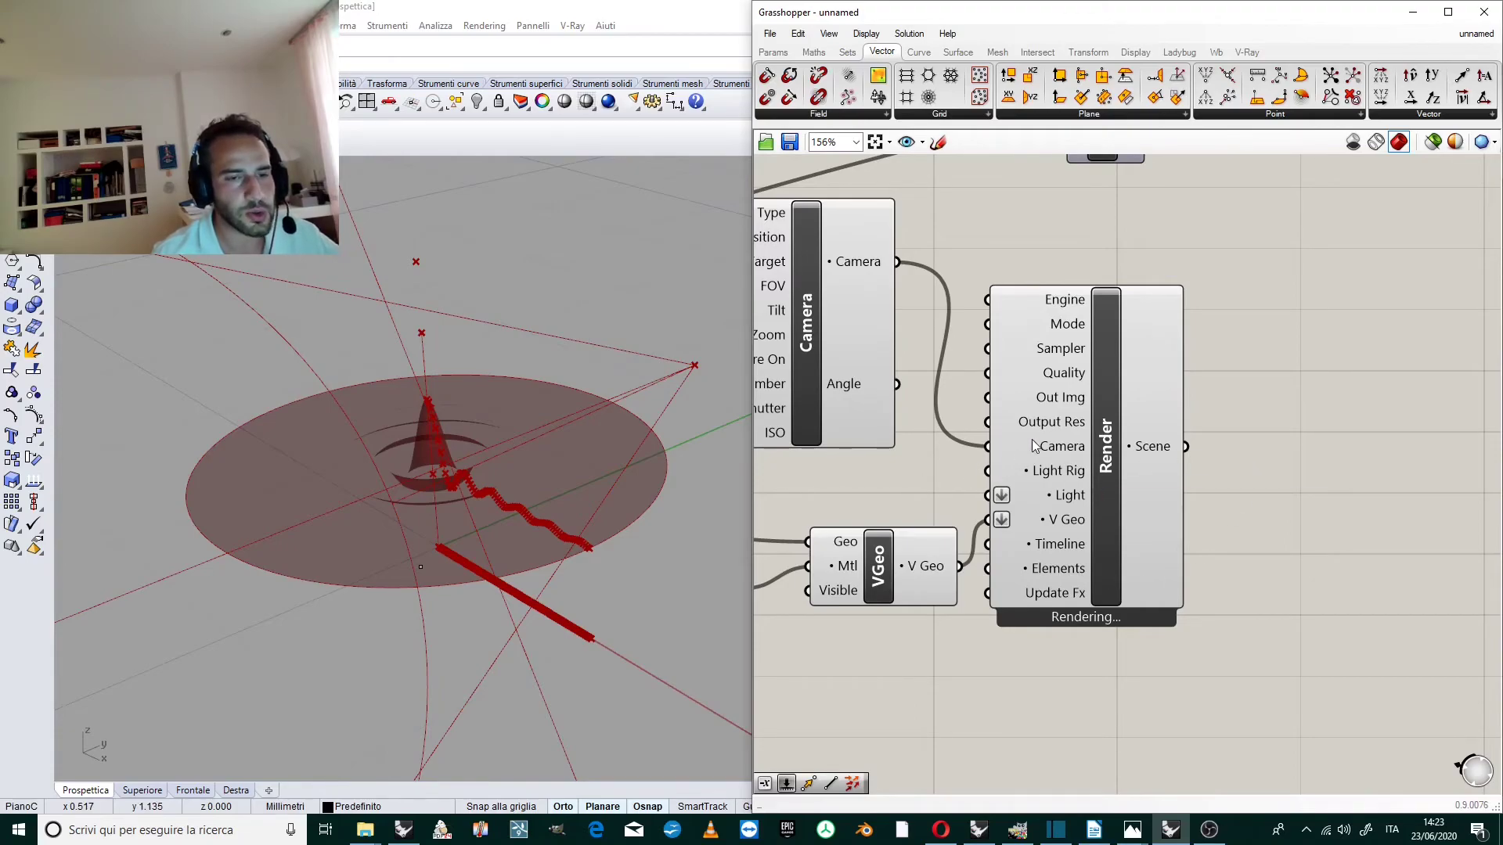
pyautogui.scroll(-2, 1135, 419)
pyautogui.scroll(2, 1016, 185)
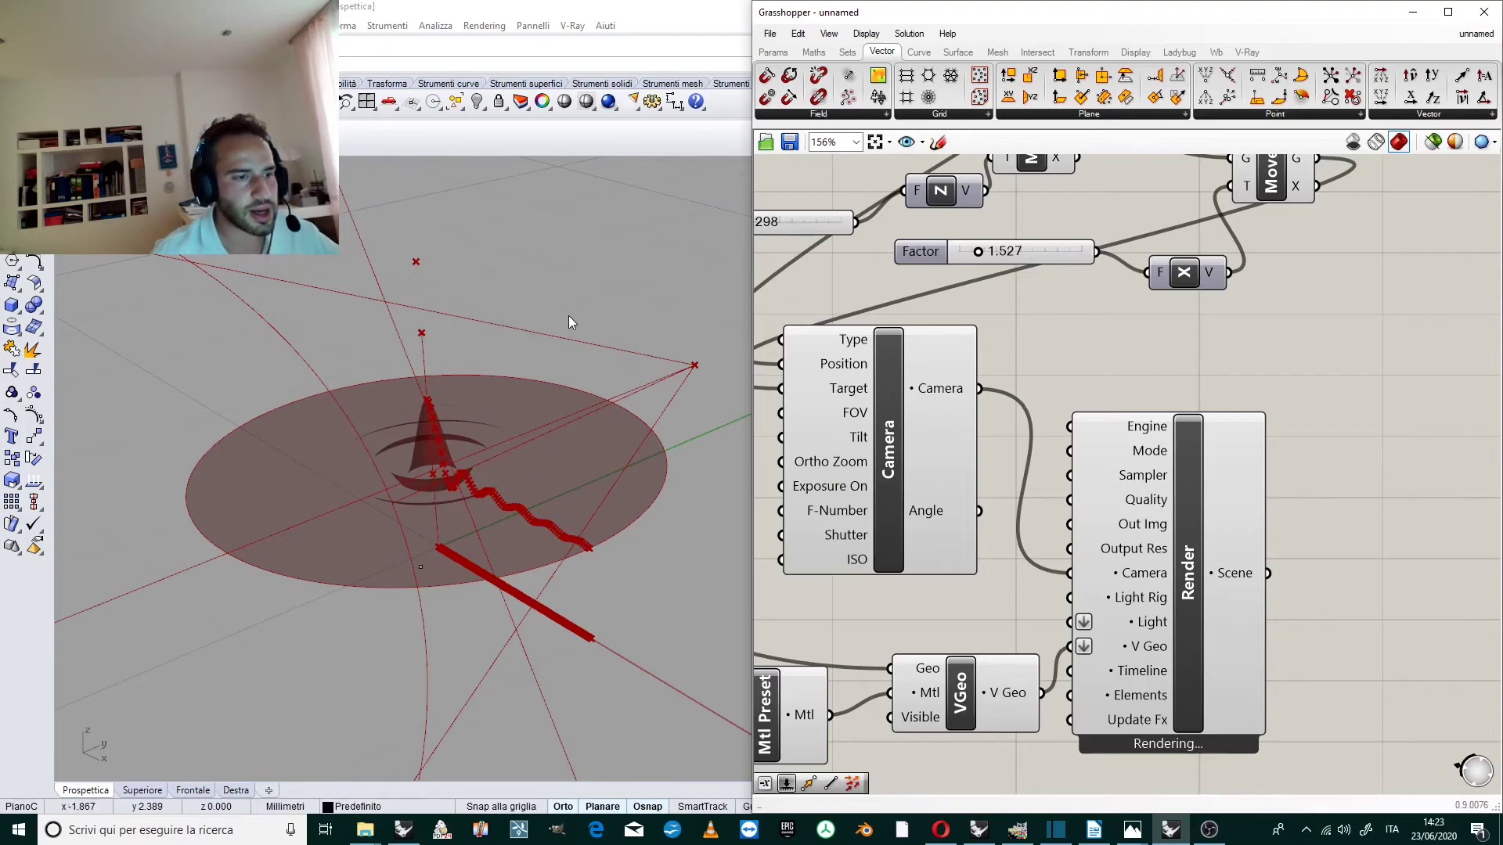
pyautogui.scroll(-5, 1350, 340)
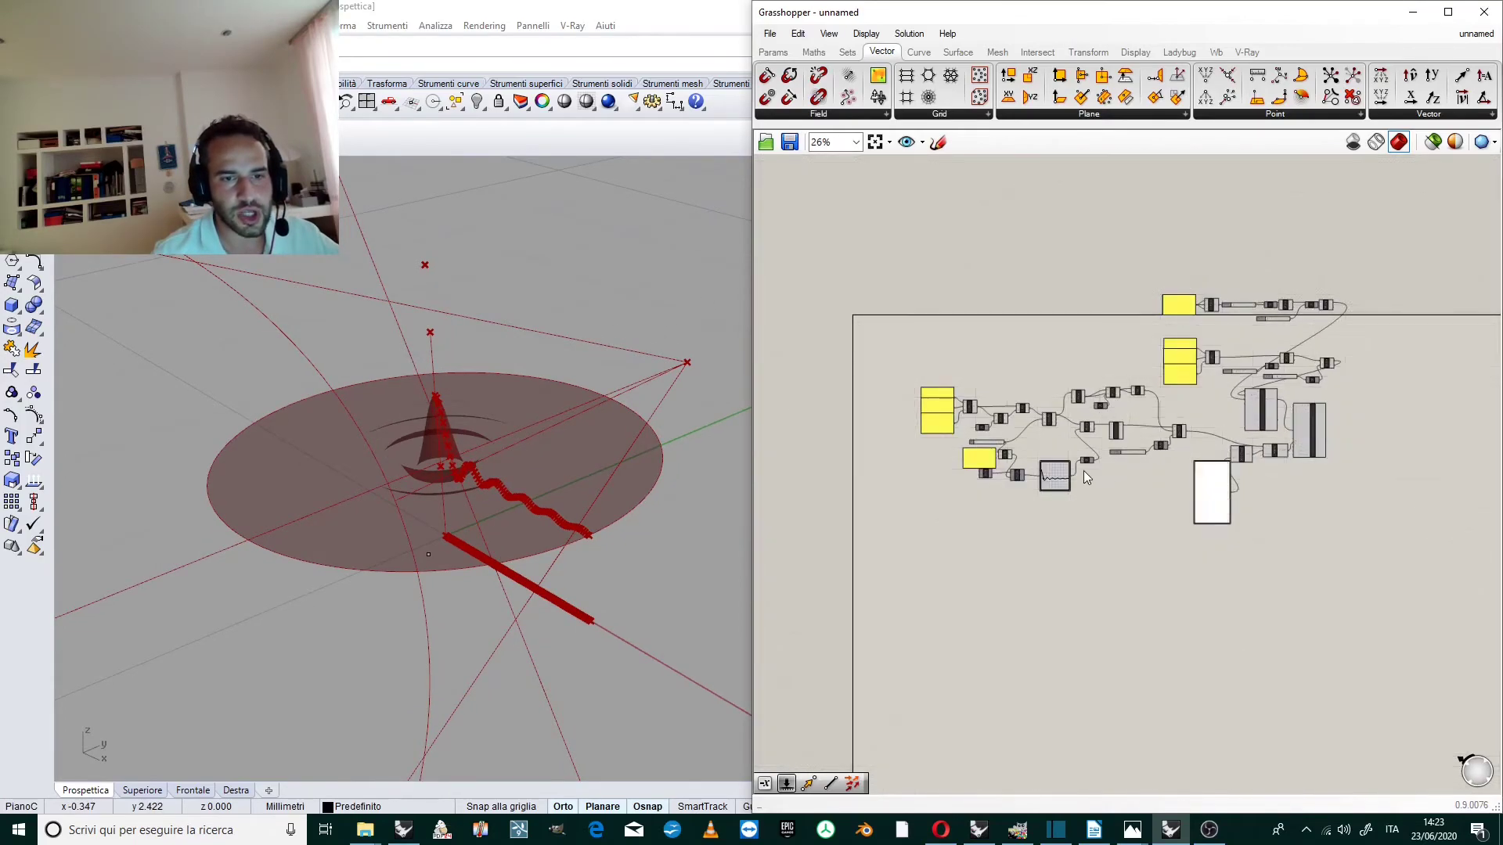
pyautogui.scroll(8, 976, 481)
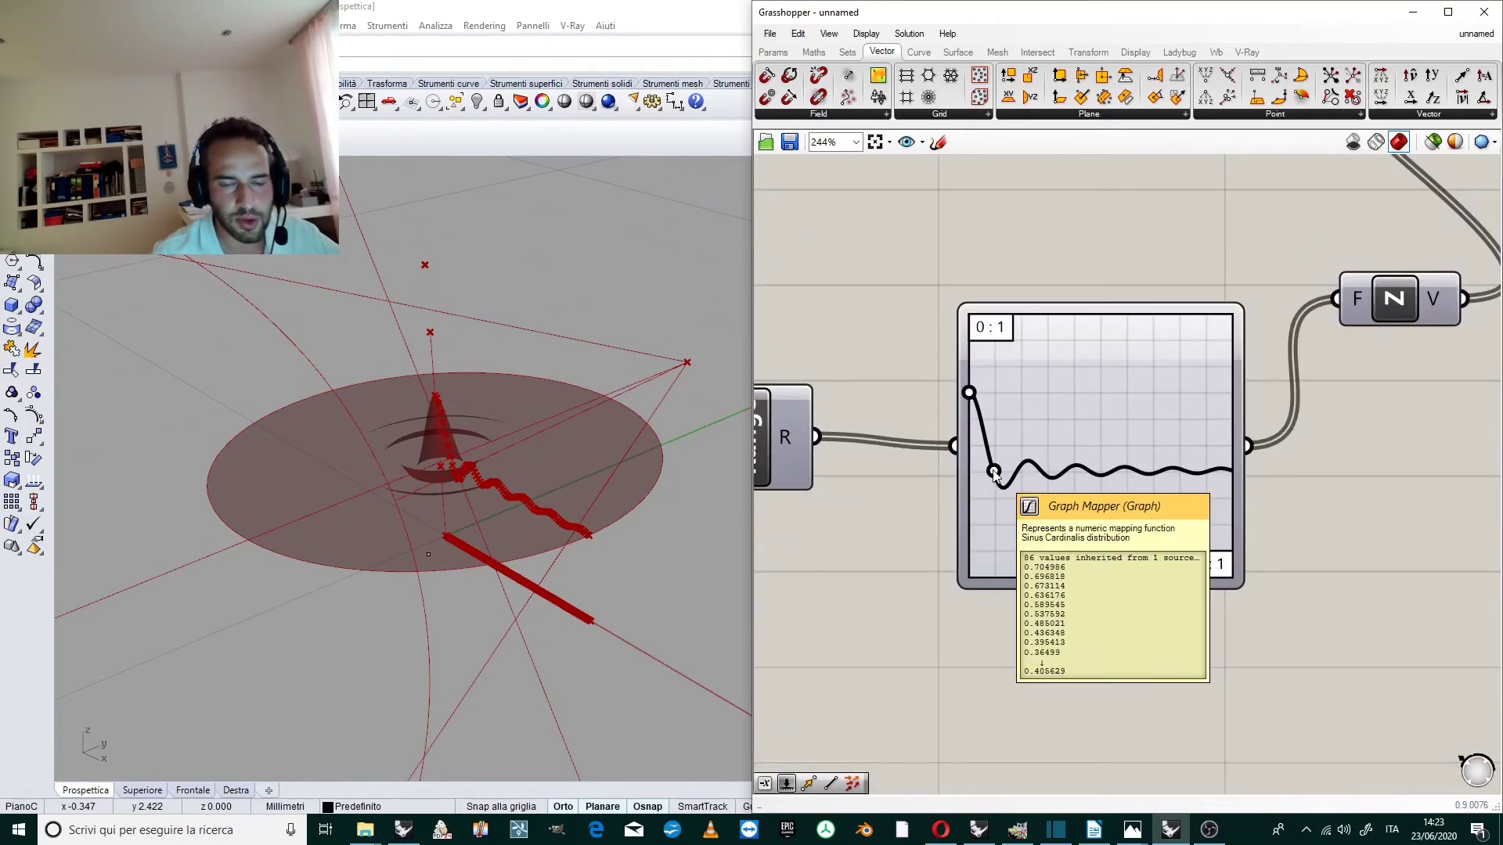
pyautogui.moveTo(993, 472); pyautogui.dragTo(985, 473)
pyautogui.scroll(-5, 994, 398)
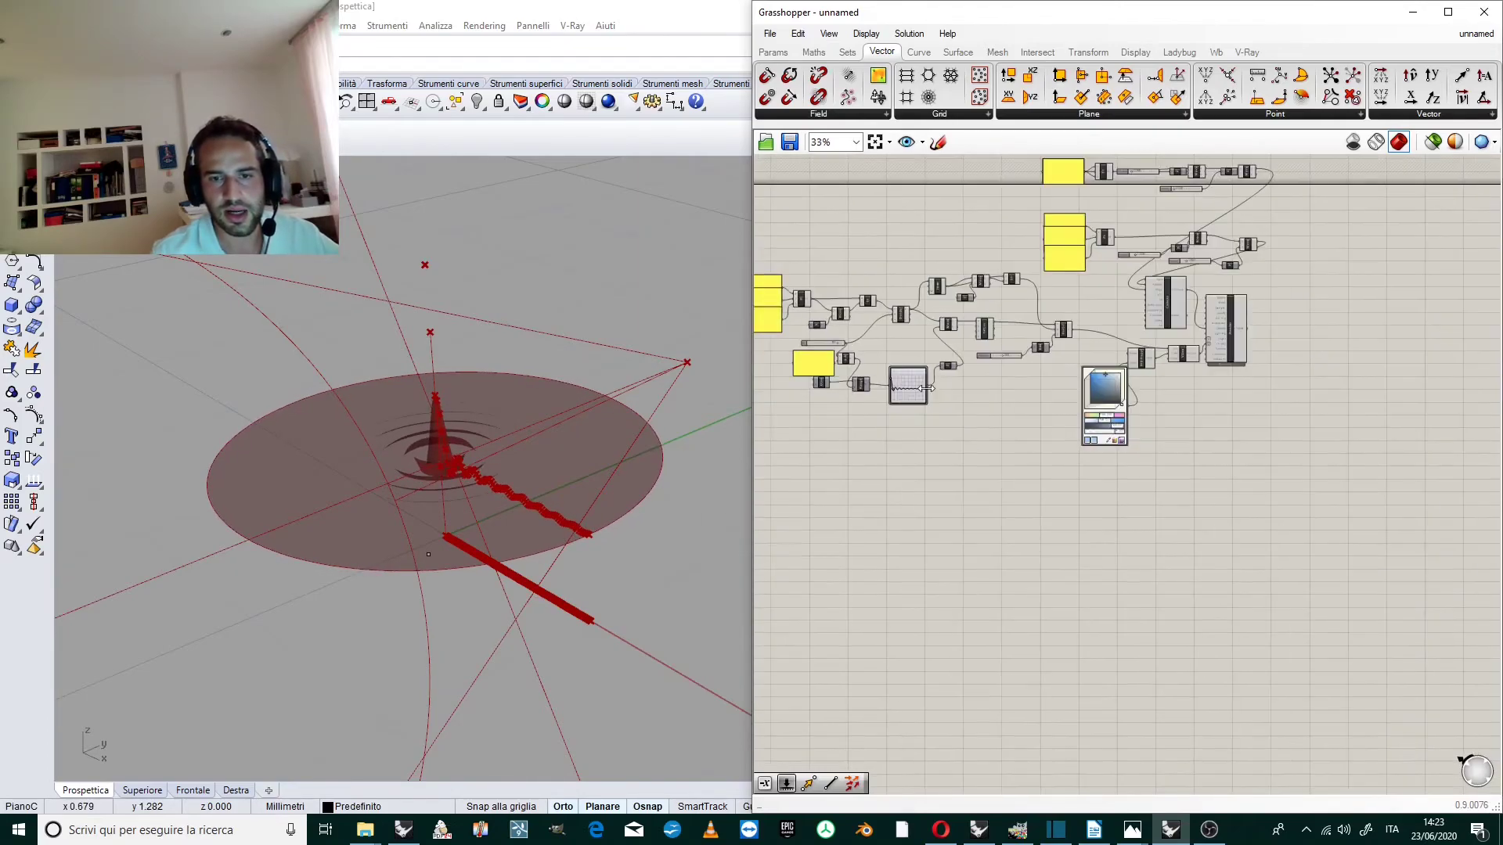
pyautogui.scroll(6, 1238, 332)
# Show the V-Ray Frame Buffer from the Render component to view the light-blue ripple render.
pyautogui.rightClick(1229, 352)
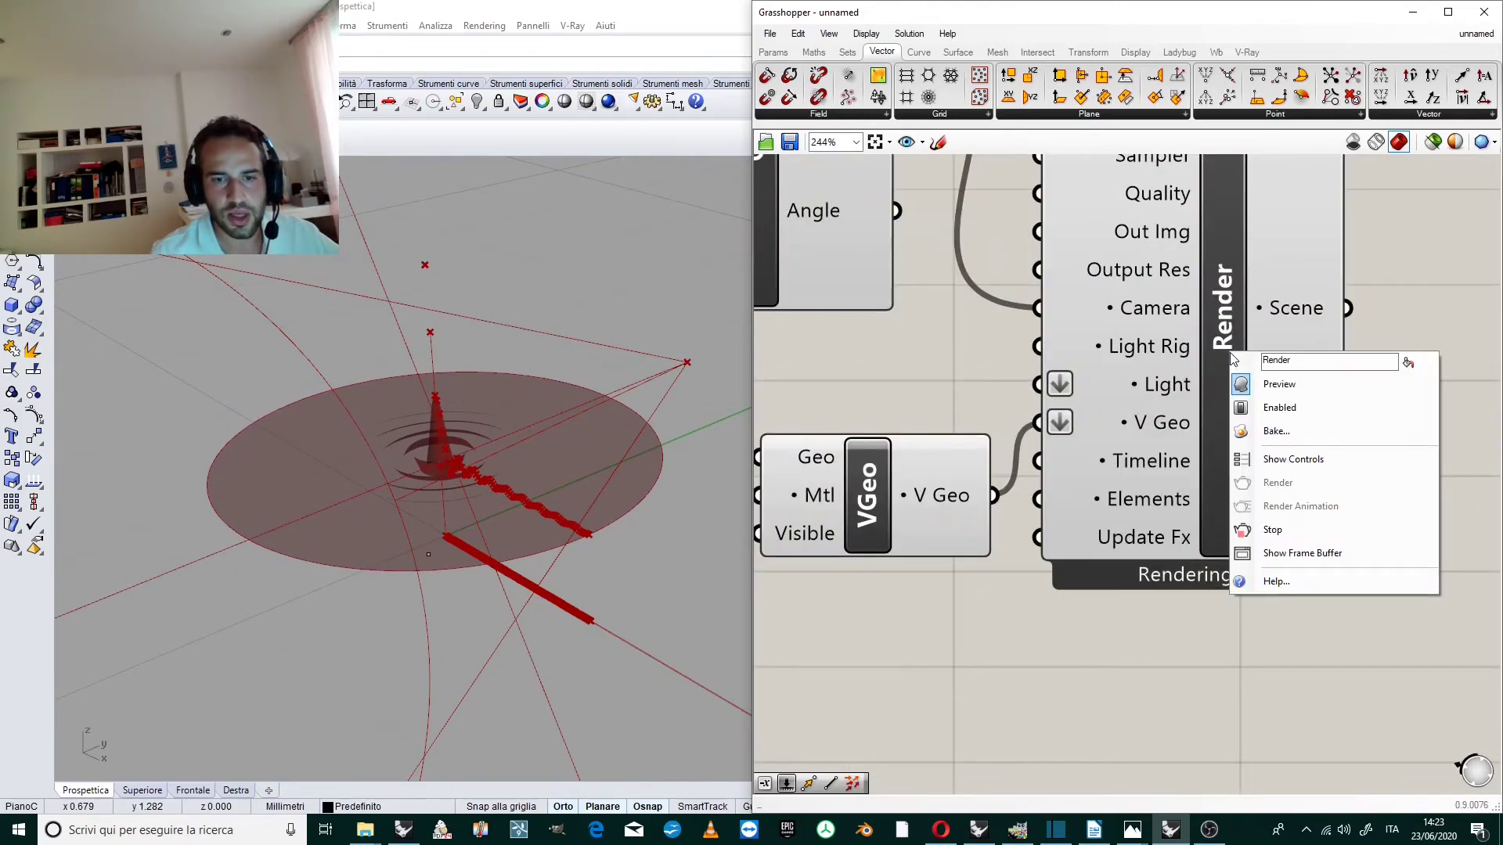
pyautogui.click(1289, 554)
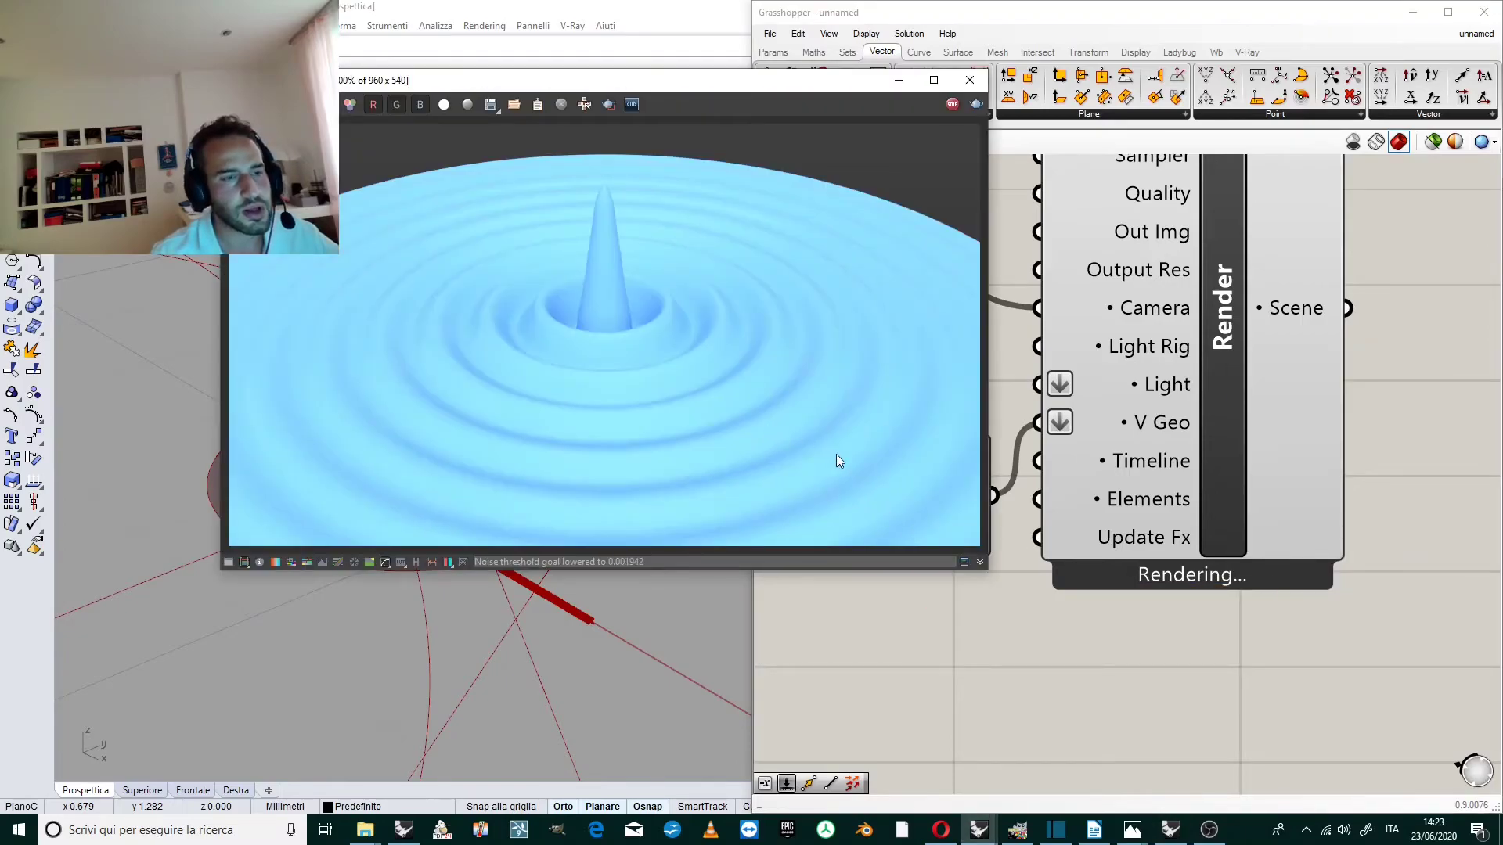
pyautogui.scroll(1, 676, 352)
pyautogui.scroll(-1, 672, 339)
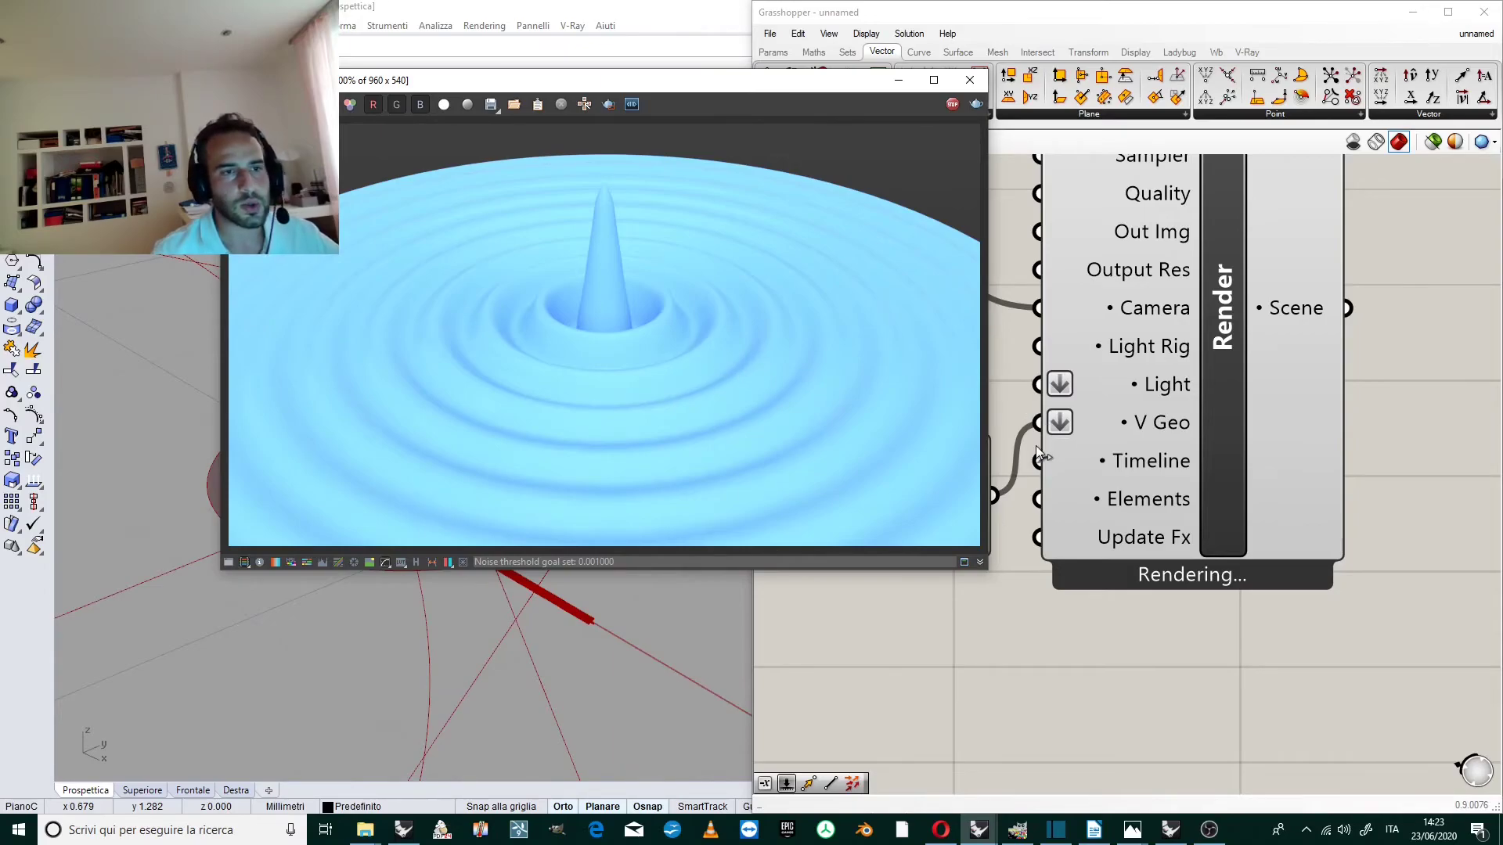
# Snap the V-Ray Frame Buffer window to the left half of the screen.
pyautogui.scroll(-2, 1028, 409)
pyautogui.moveTo(681, 78); pyautogui.dragTo(0, 78)
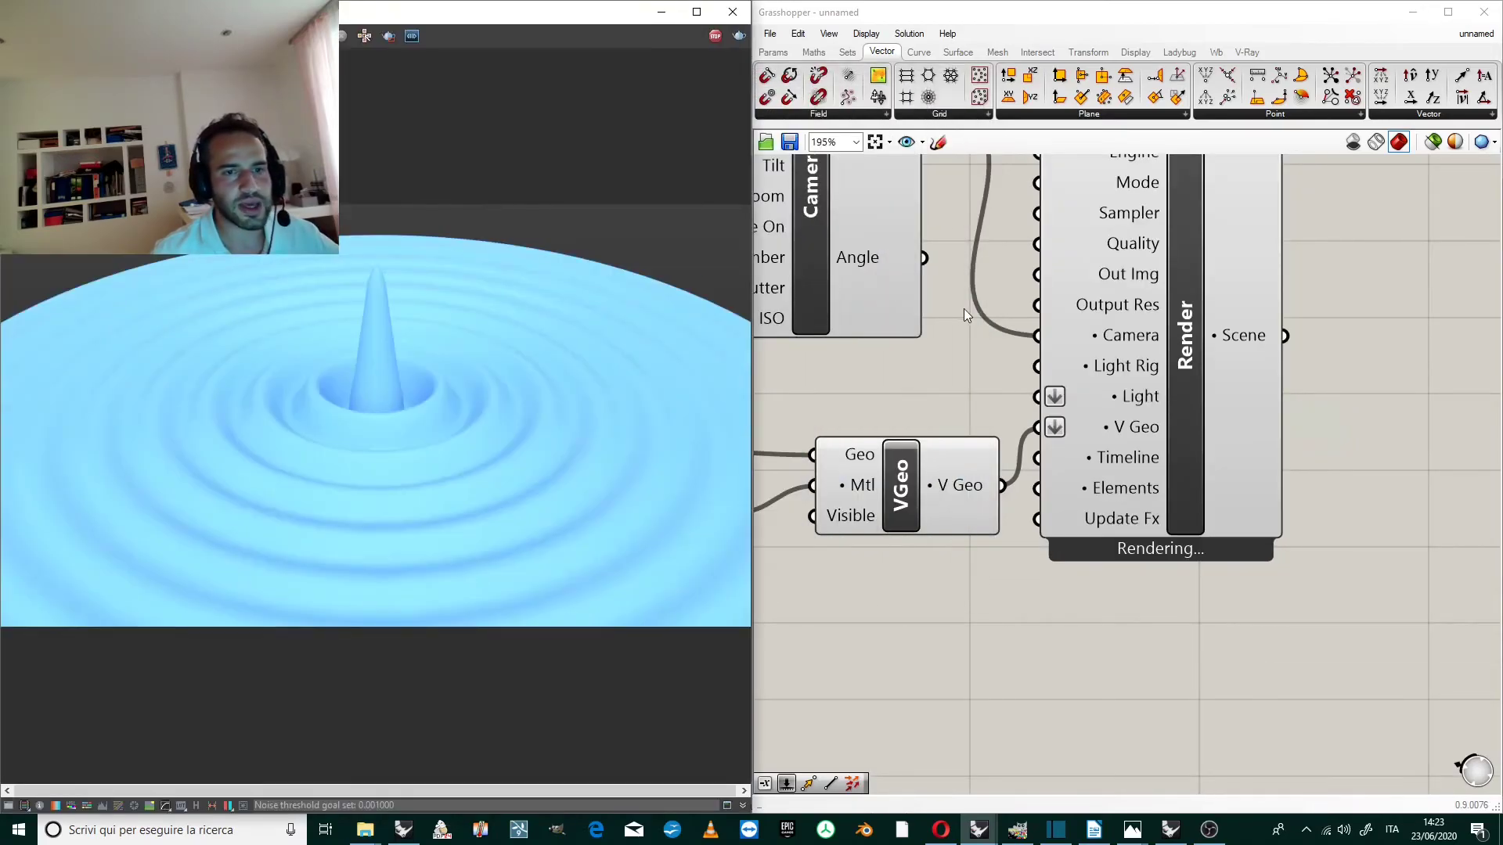
pyautogui.scroll(-1, 985, 311)
pyautogui.scroll(2, 1163, 209)
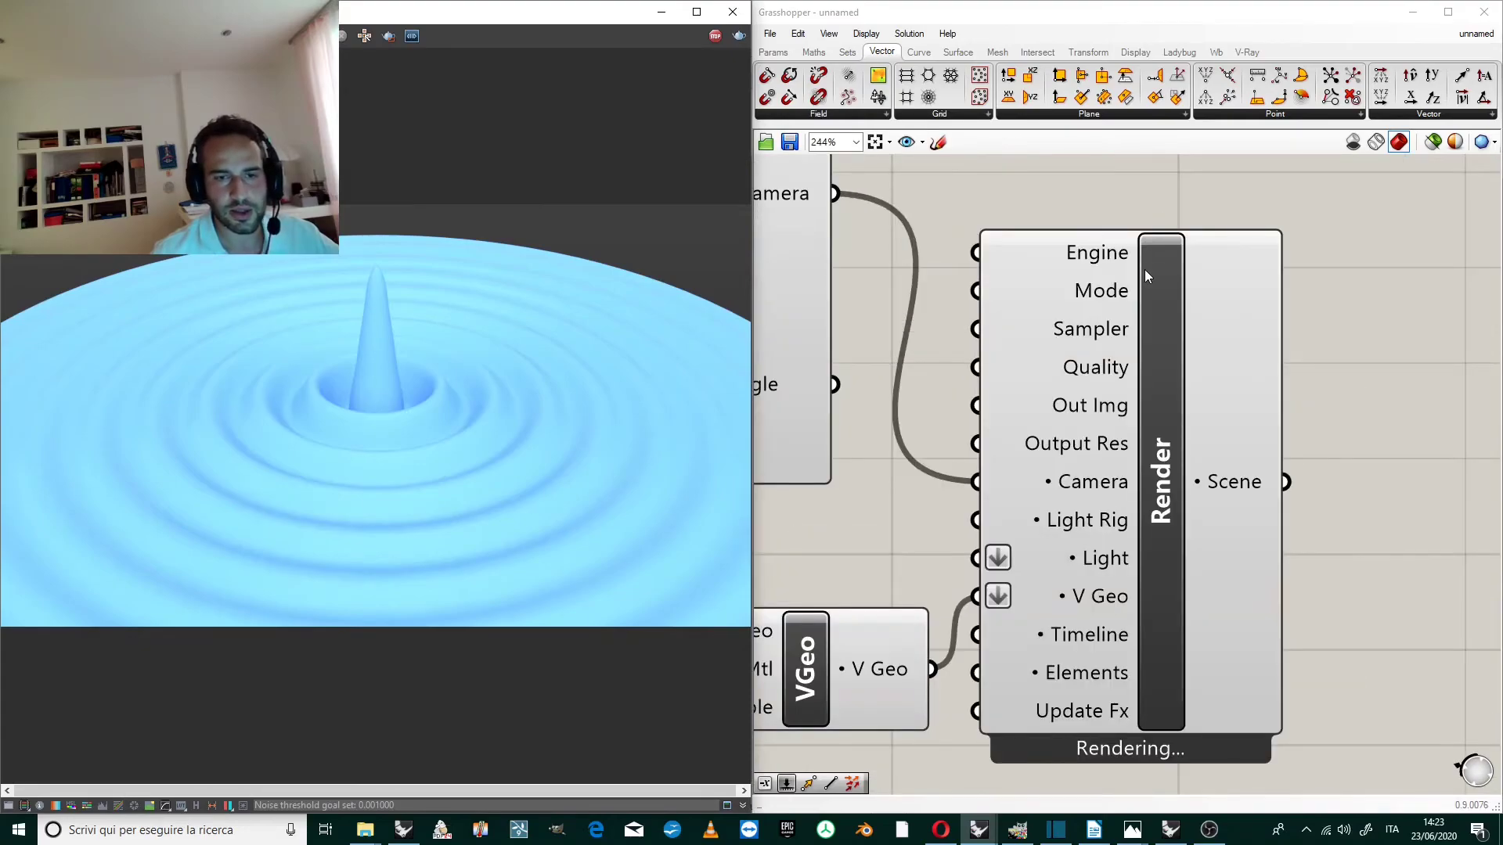
pyautogui.scroll(-1, 1192, 279)
pyautogui.scroll(-2, 1217, 349)
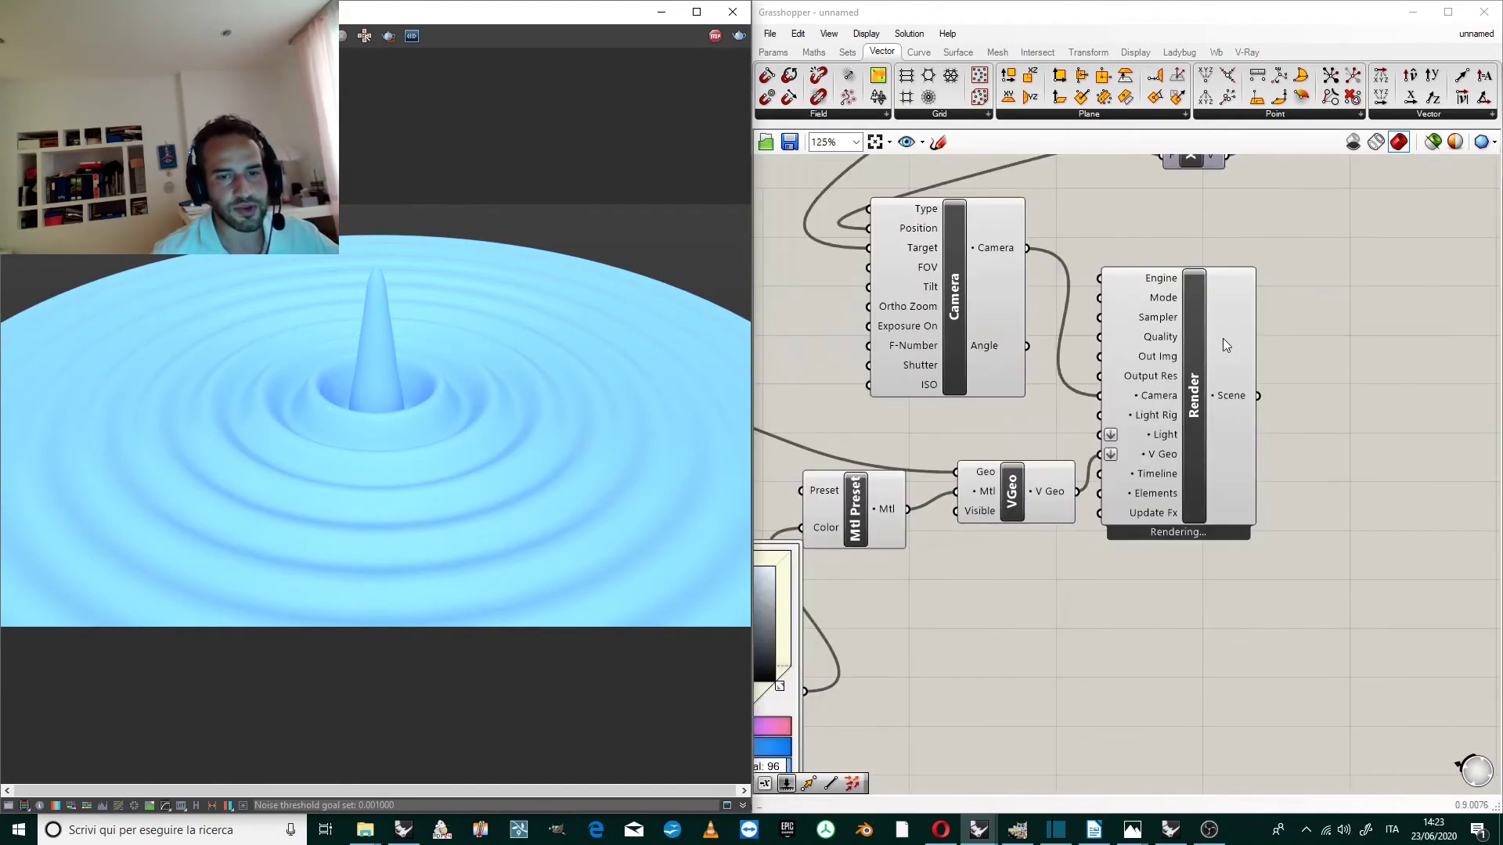
pyautogui.scroll(2, 1194, 422)
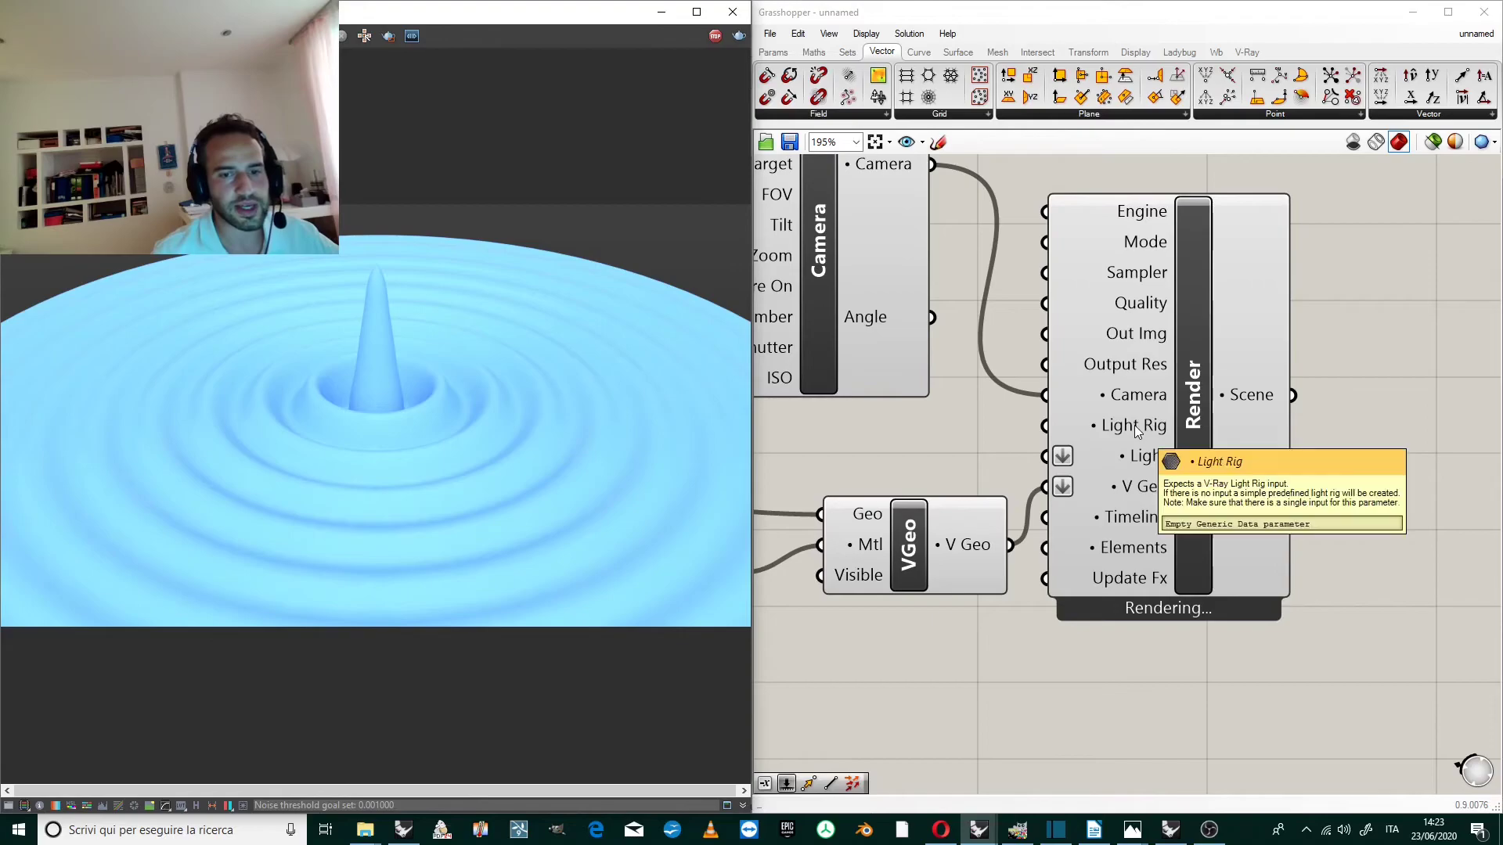
pyautogui.scroll(1, 1149, 439)
pyautogui.scroll(-1, 1139, 407)
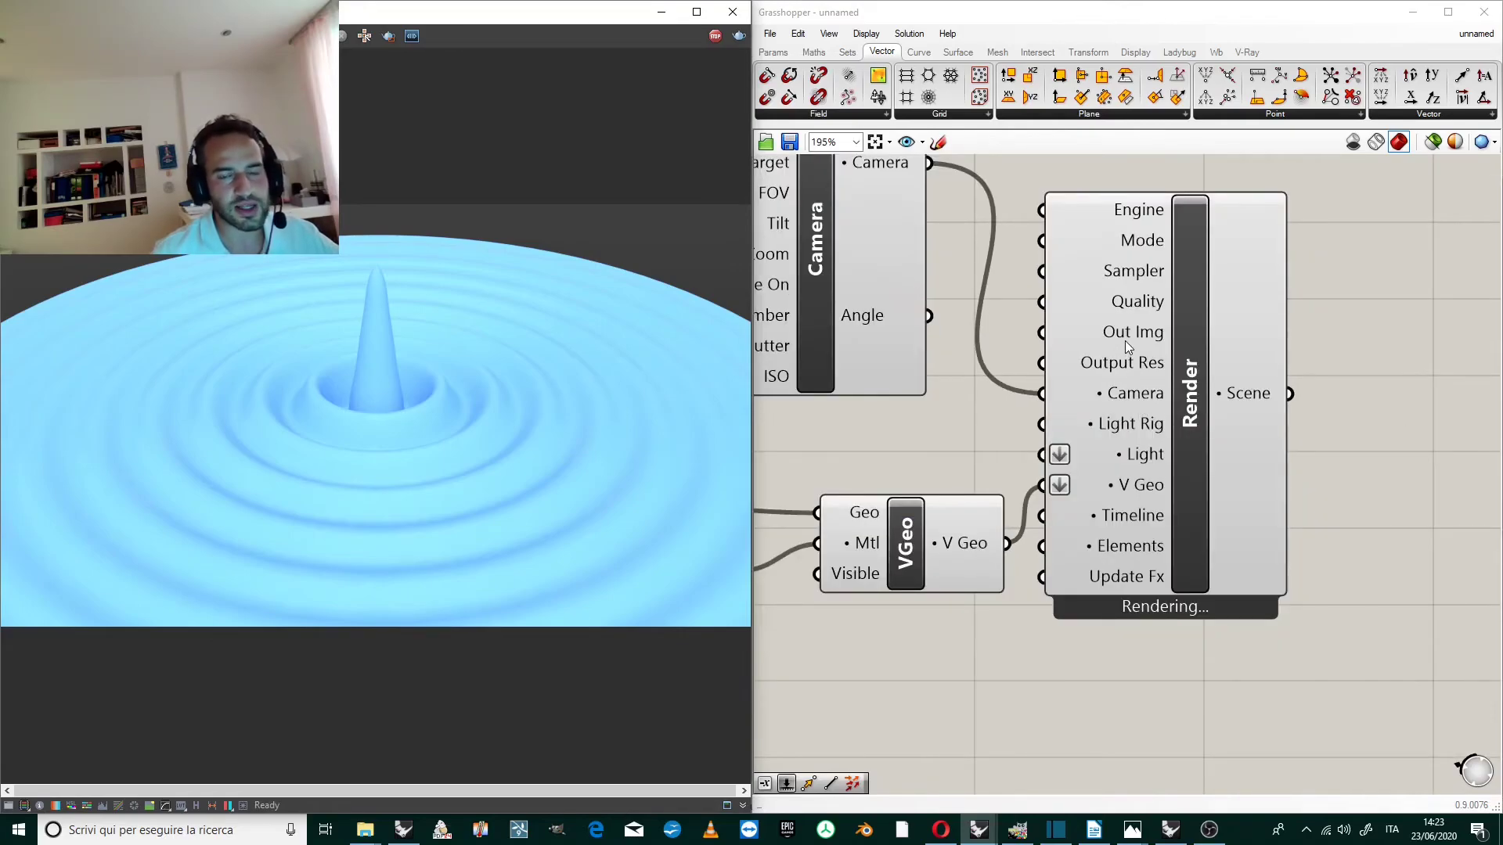
pyautogui.moveTo(1125, 342)
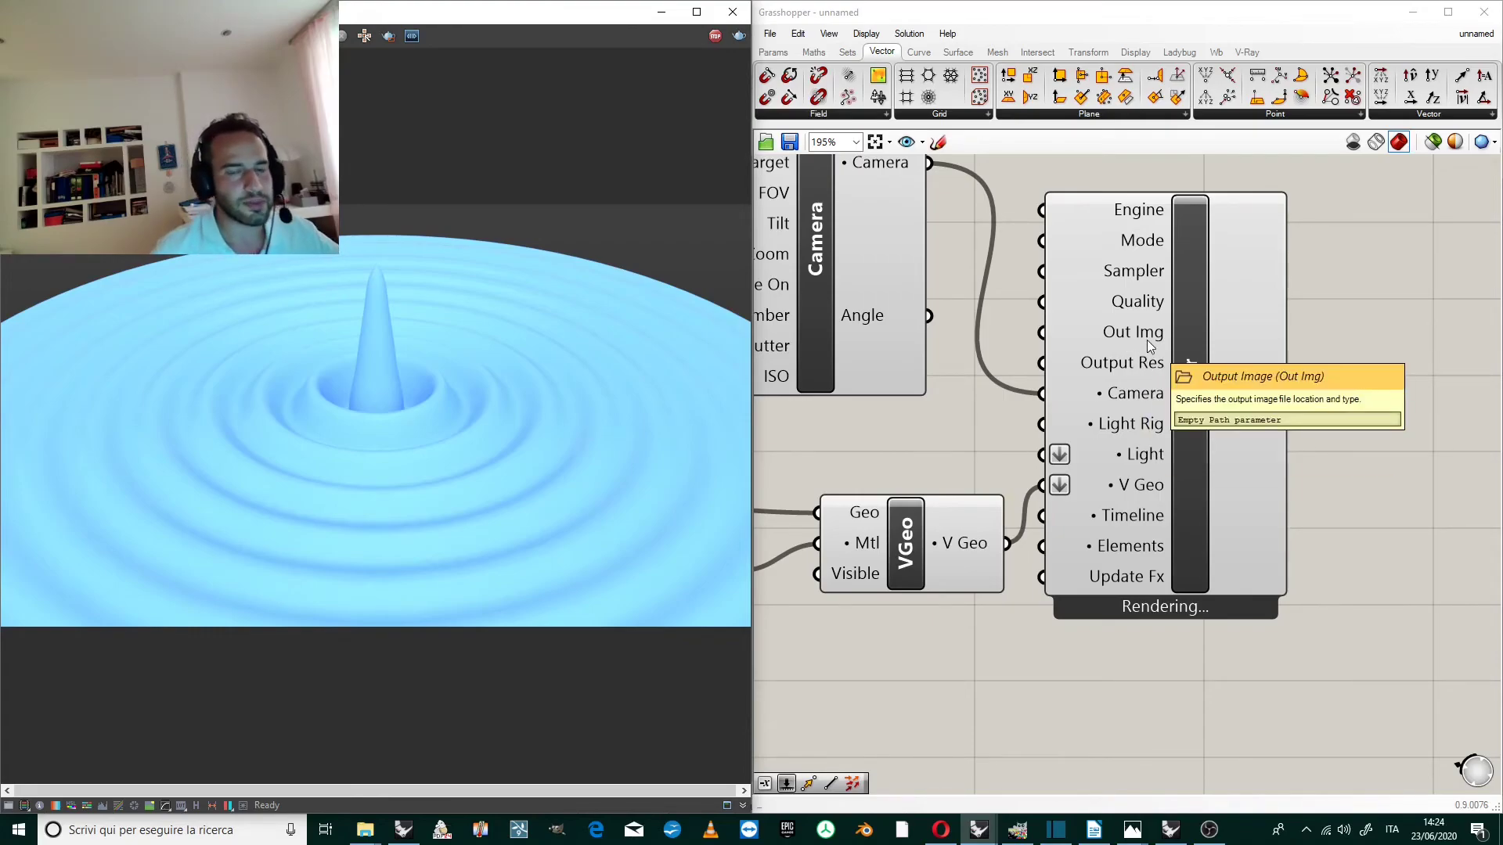
pyautogui.moveTo(1141, 309)
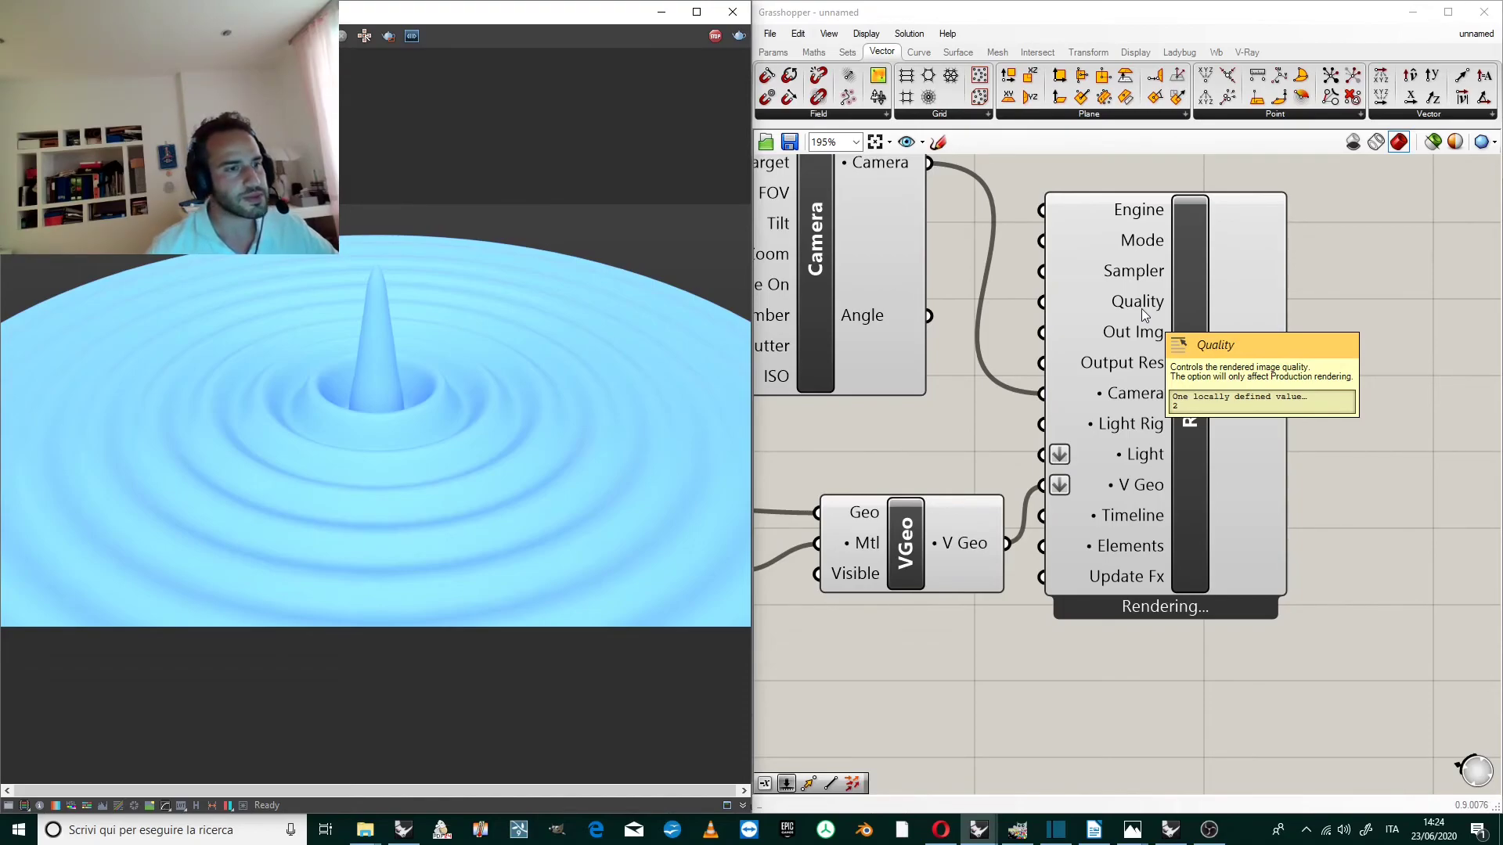
# Change the Render component's Quality input from Medium to High.
pyautogui.rightClick(1142, 308)
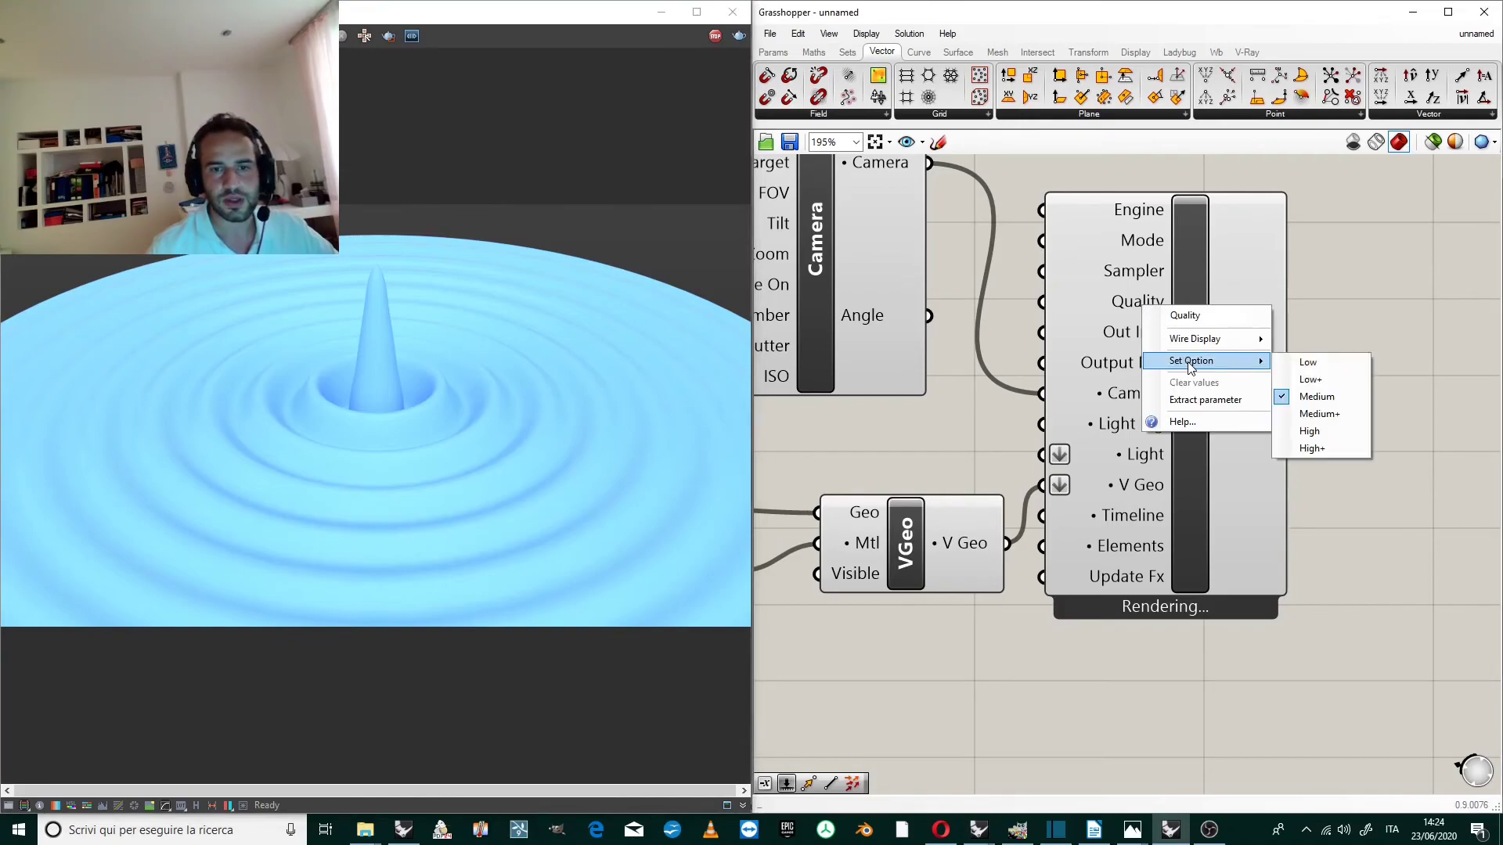
pyautogui.click(1120, 308)
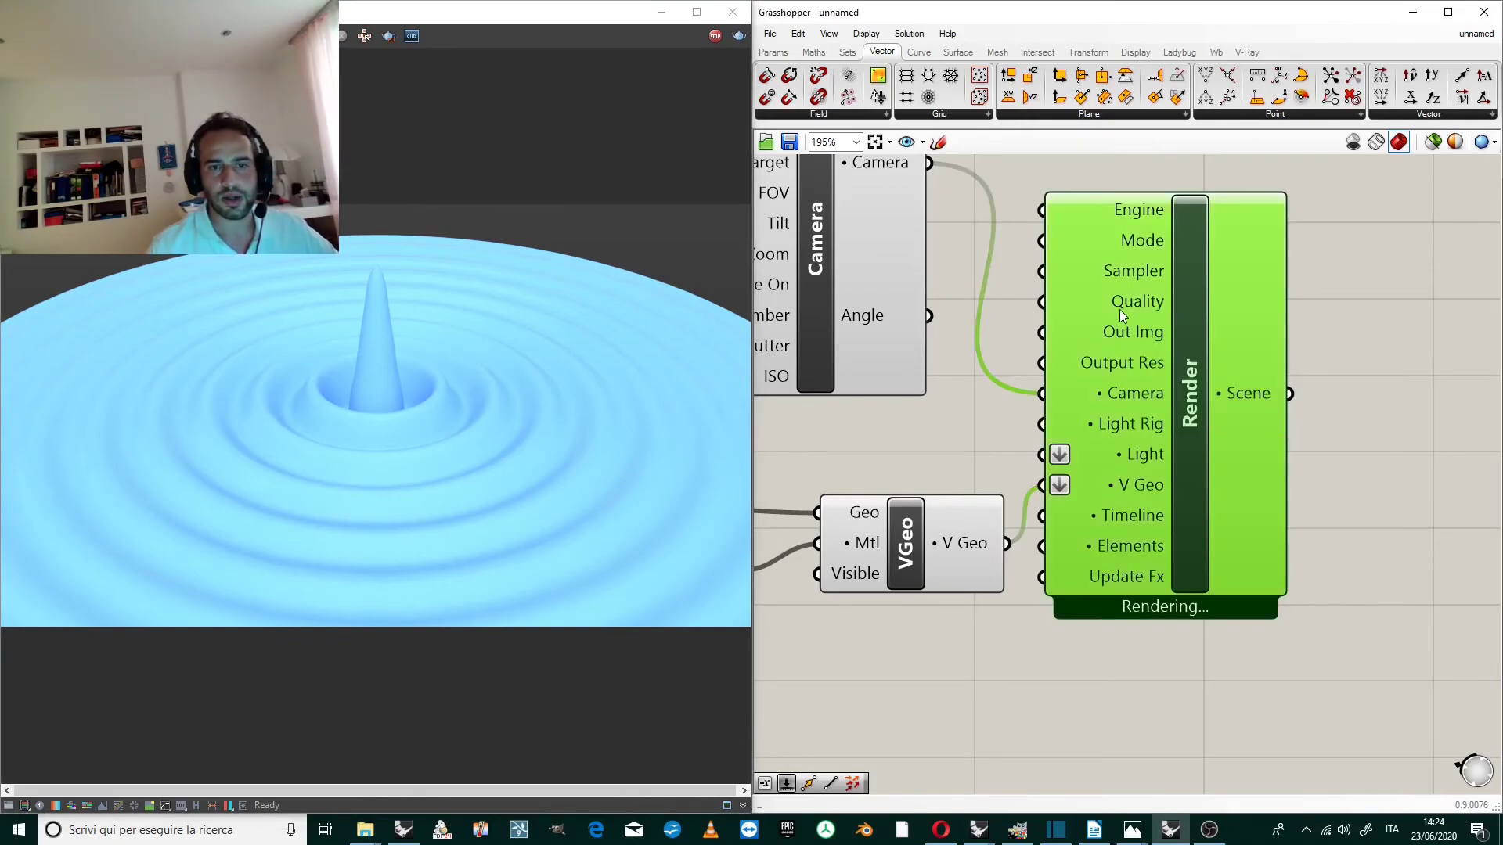
pyautogui.rightClick(1127, 302)
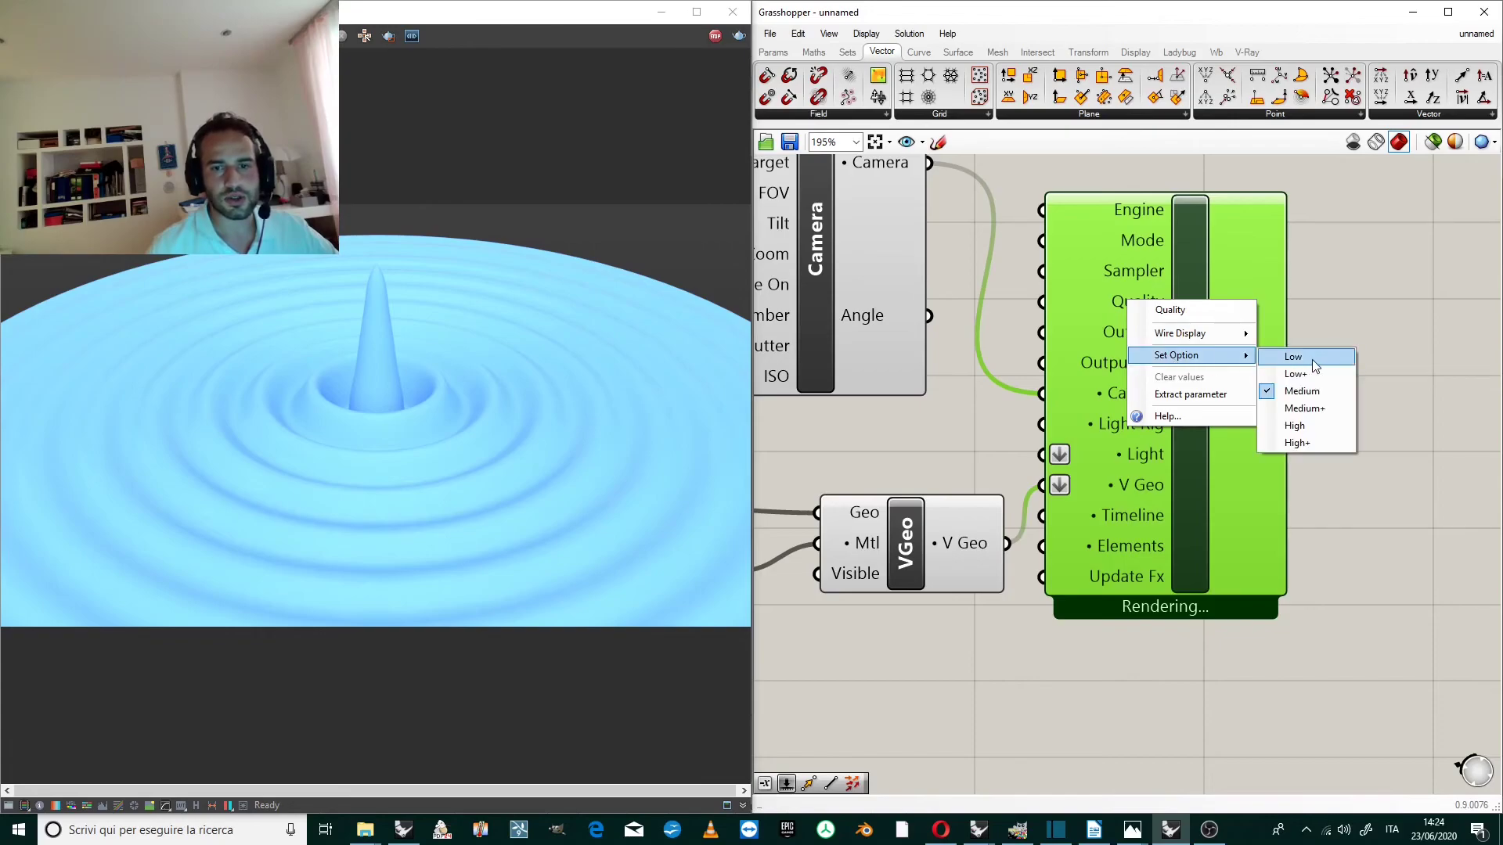
pyautogui.click(1295, 425)
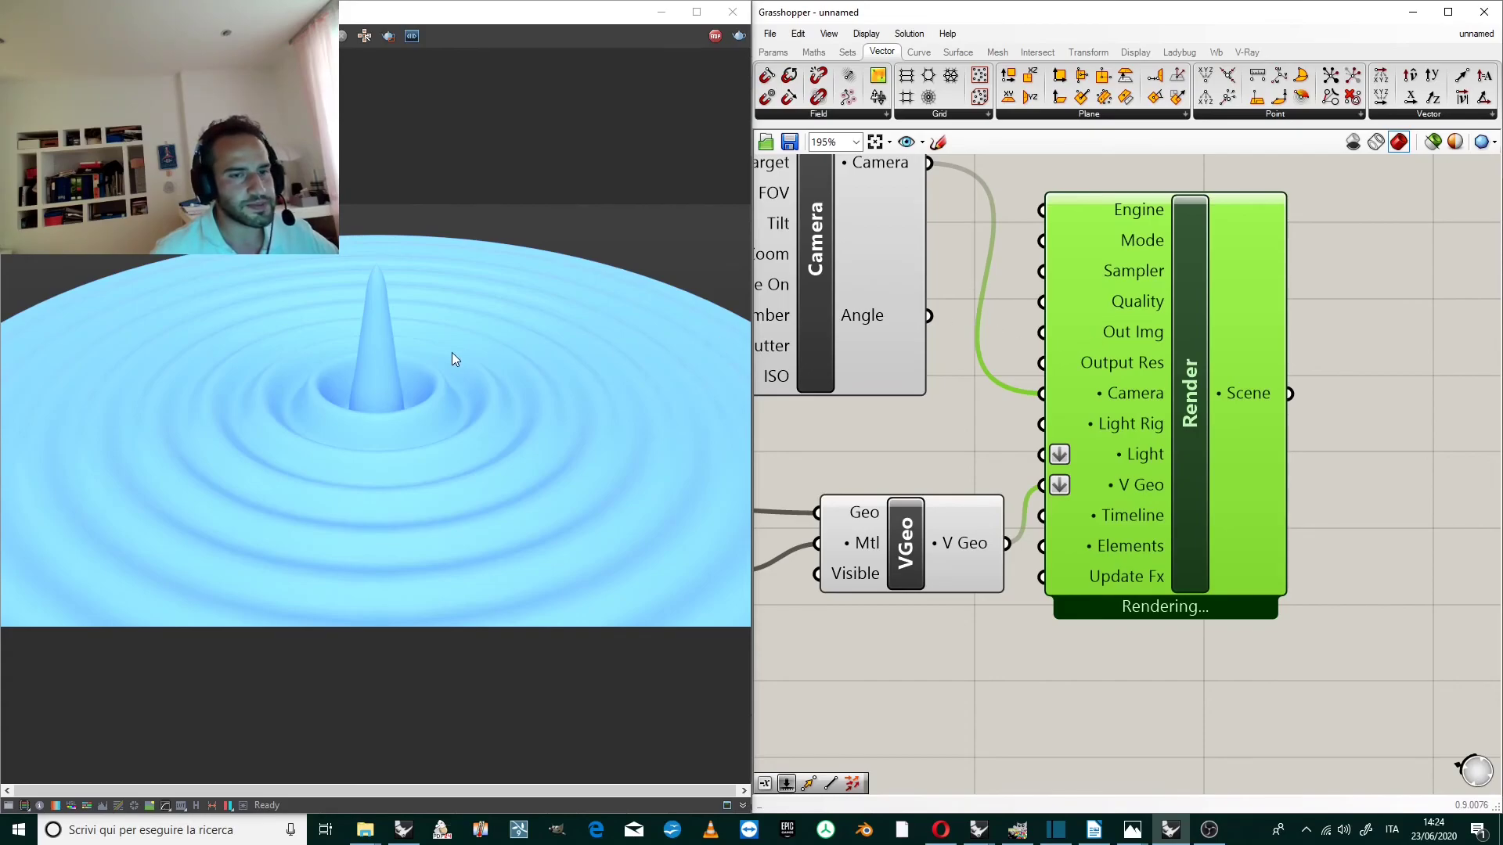
pyautogui.click(1342, 289)
pyautogui.scroll(-3, 1332, 298)
pyautogui.scroll(-2, 1333, 299)
pyautogui.scroll(3, 819, 343)
pyautogui.scroll(-3, 1050, 392)
pyautogui.scroll(4, 955, 367)
pyautogui.scroll(-4, 1167, 399)
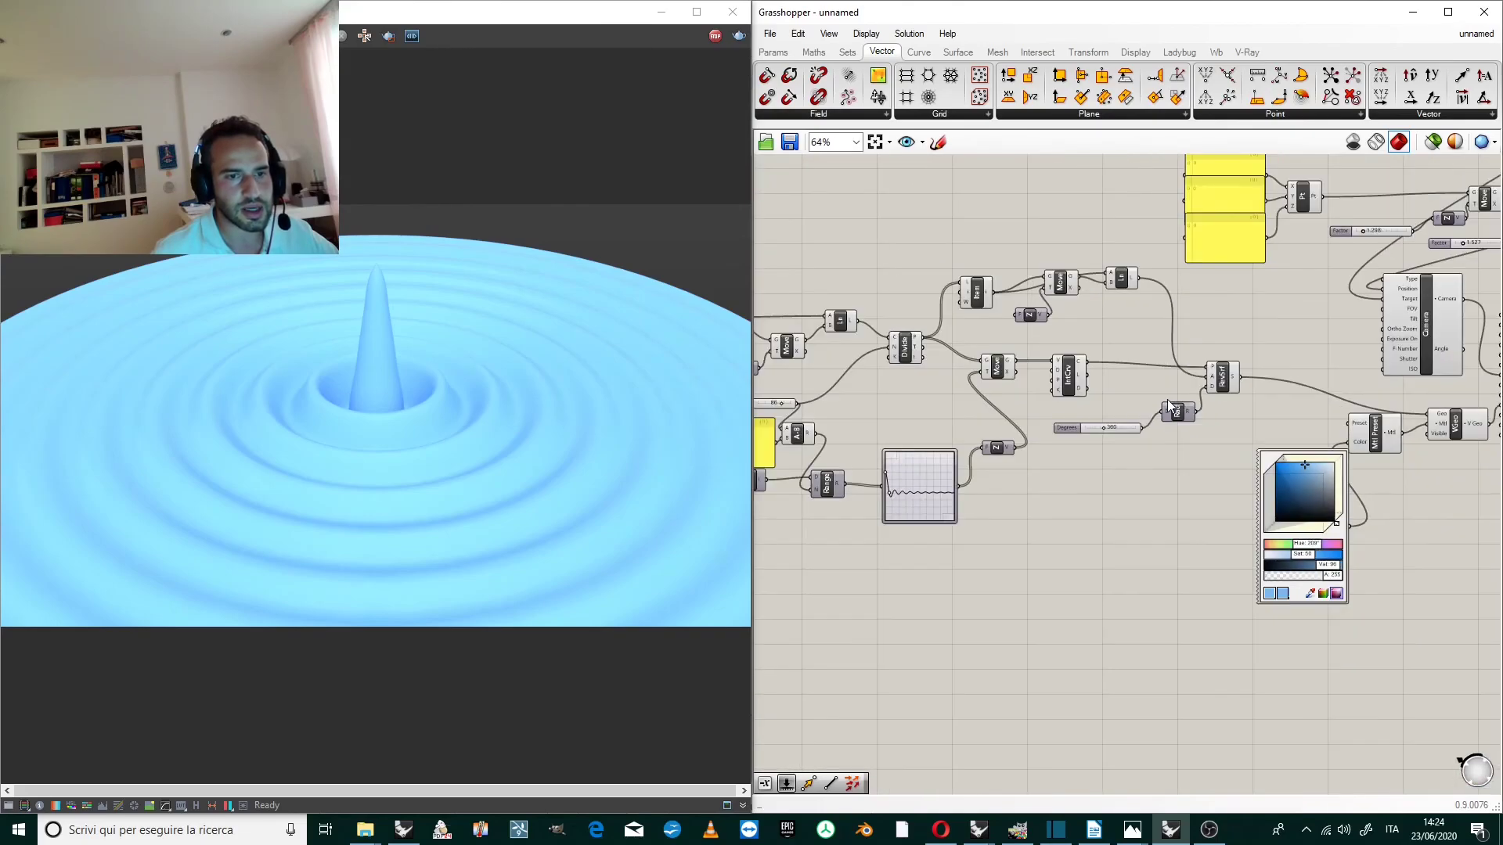
pyautogui.scroll(2, 1121, 409)
pyautogui.scroll(-2, 1158, 393)
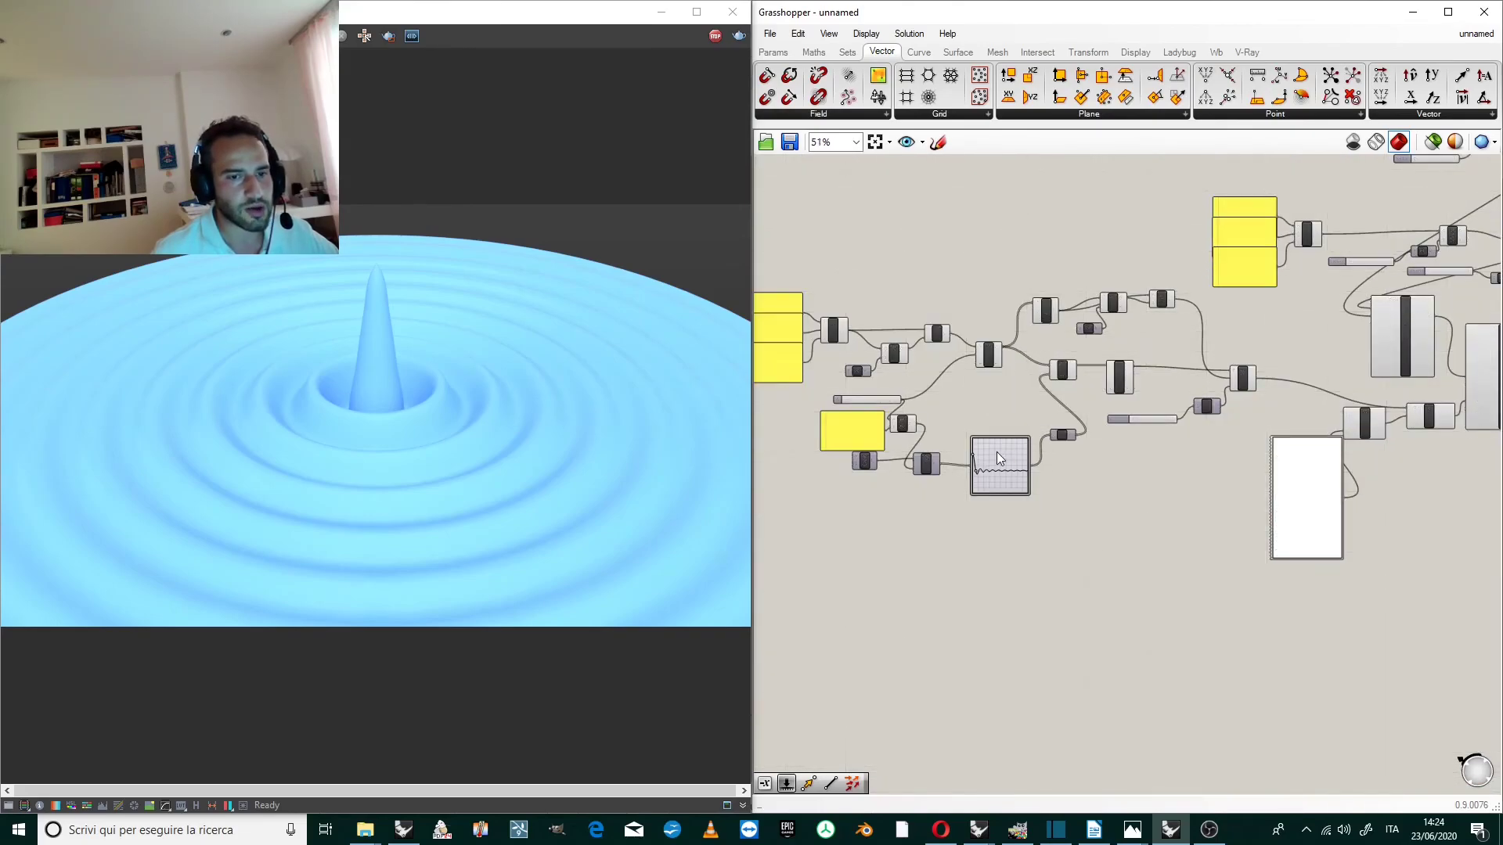
pyautogui.scroll(3, 972, 454)
pyautogui.scroll(-2, 1049, 457)
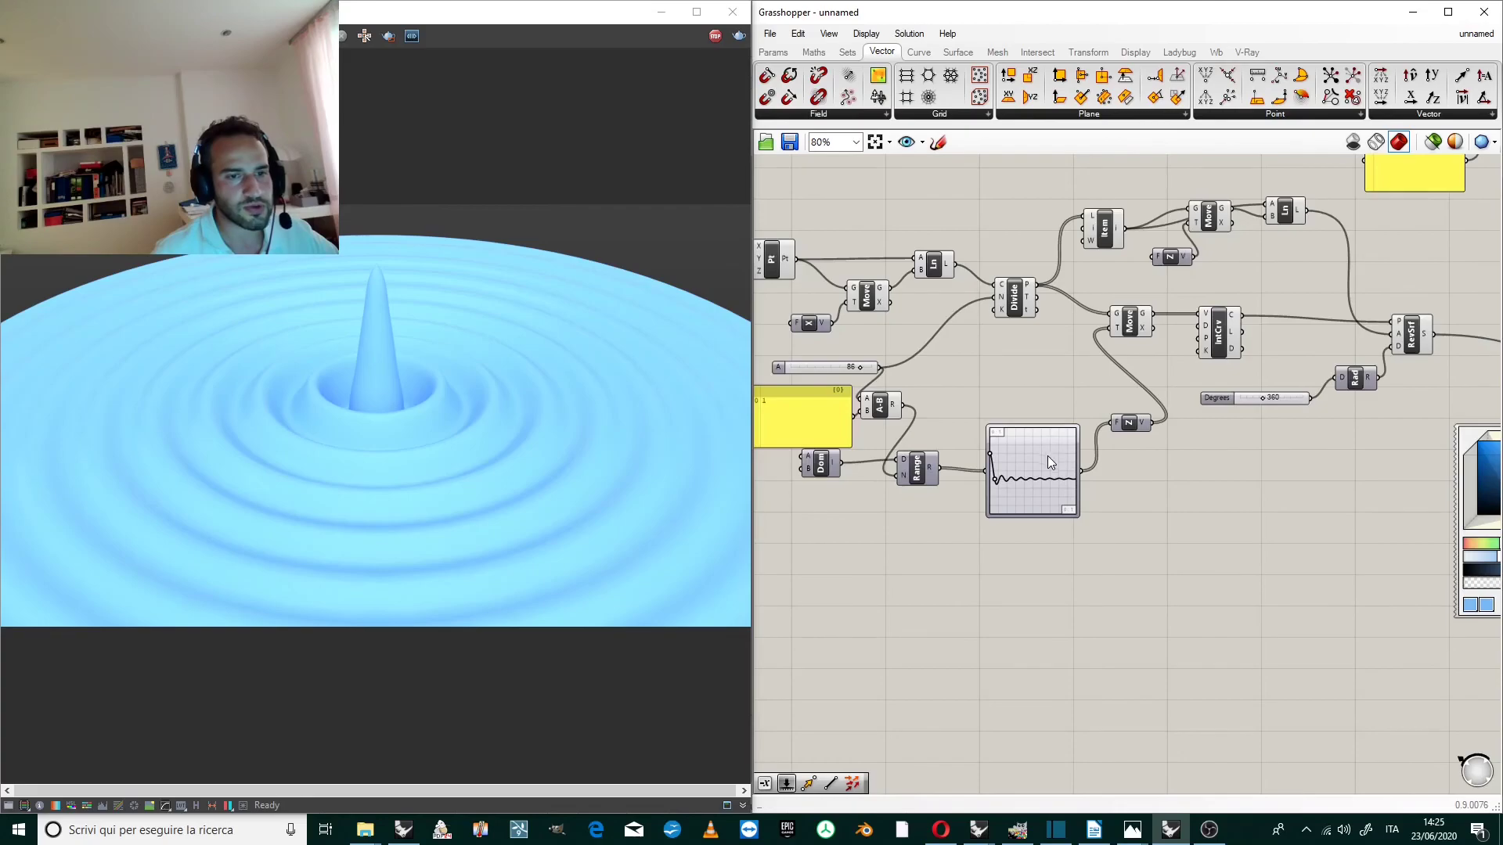
pyautogui.scroll(3, 1037, 468)
pyautogui.moveTo(1033, 473)
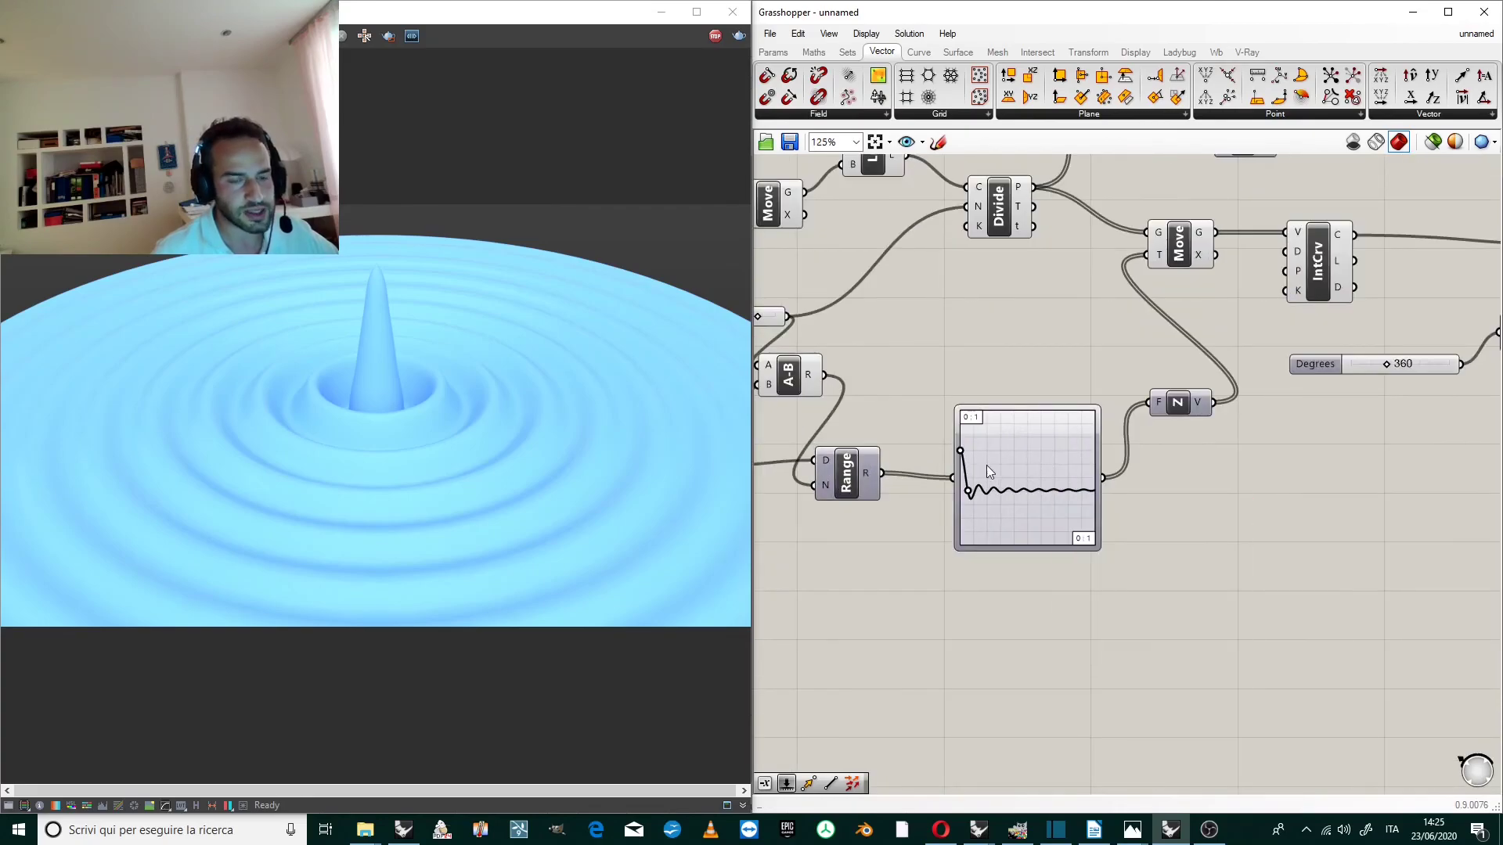
pyautogui.scroll(-2, 963, 368)
pyautogui.scroll(-2, 958, 397)
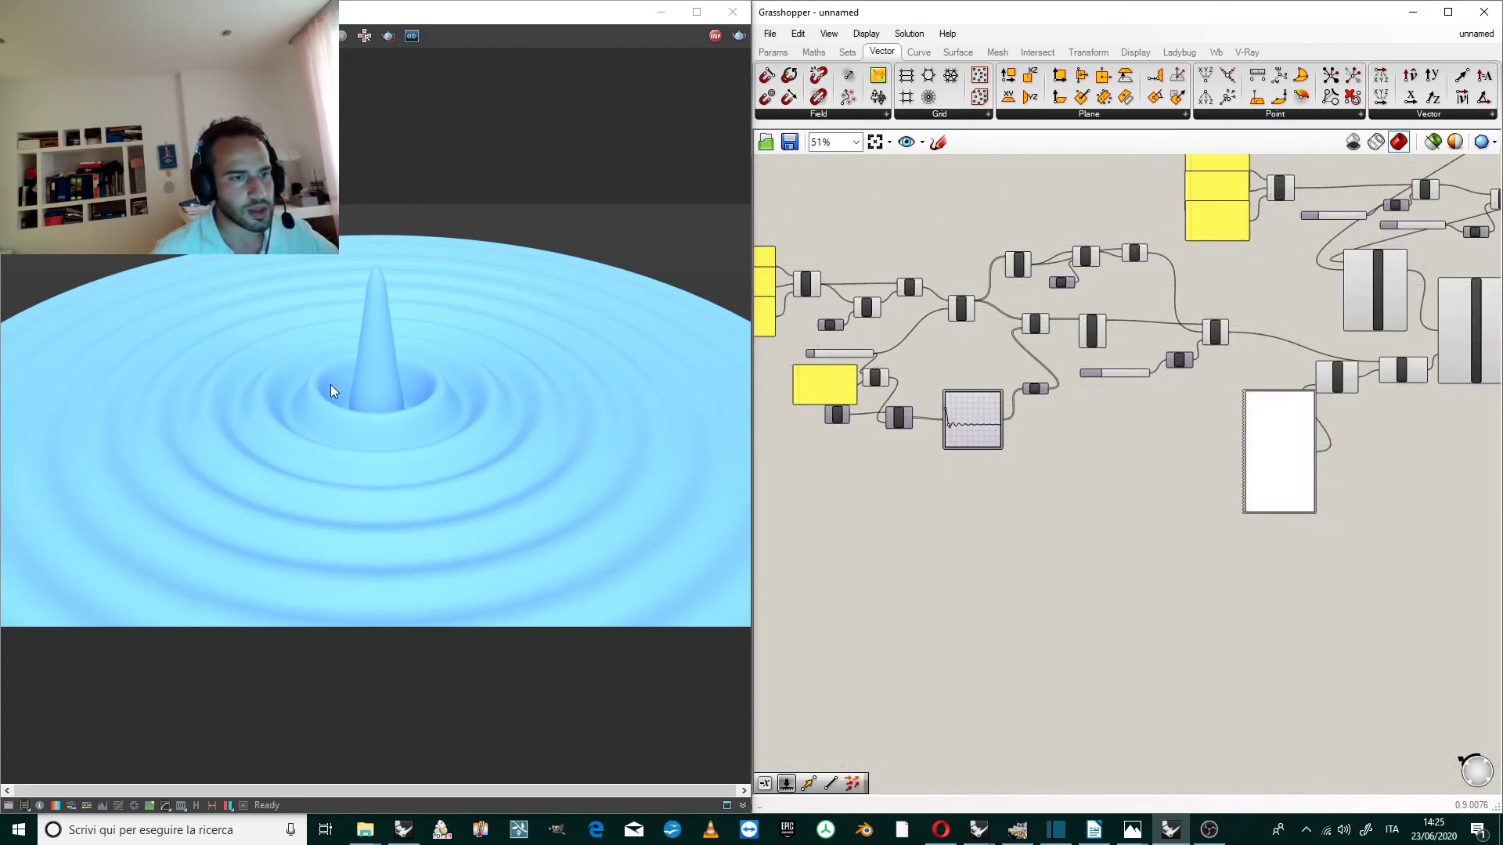
pyautogui.scroll(3, 1299, 299)
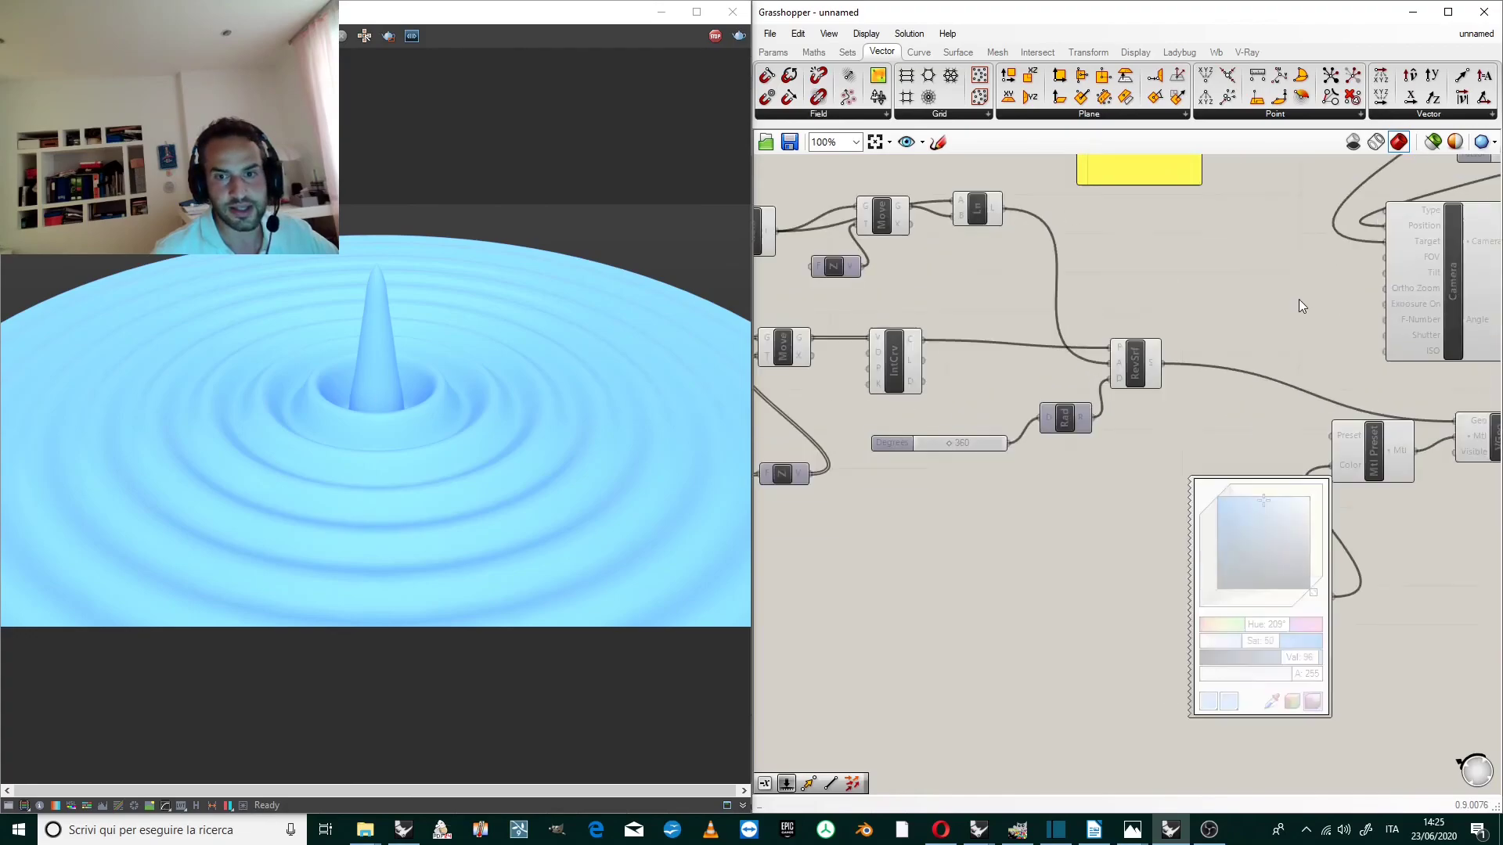
pyautogui.moveTo(1299, 299); pyautogui.dragTo(1113, 338, button='right')
pyautogui.scroll(-3, 1175, 352)
pyautogui.scroll(3, 1284, 356)
pyautogui.scroll(3, 939, 548)
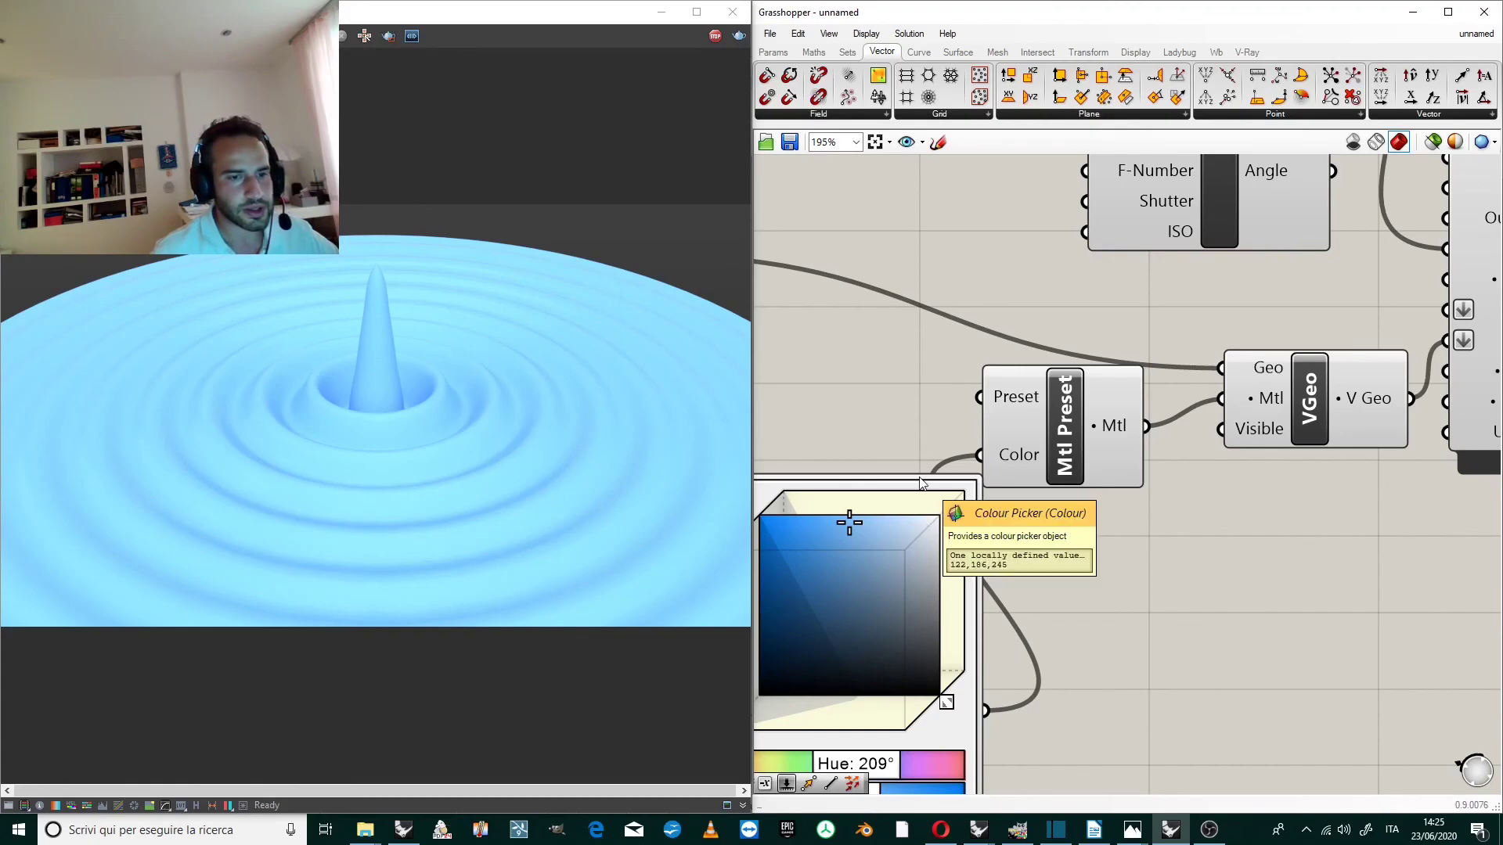
pyautogui.scroll(-3, 970, 429)
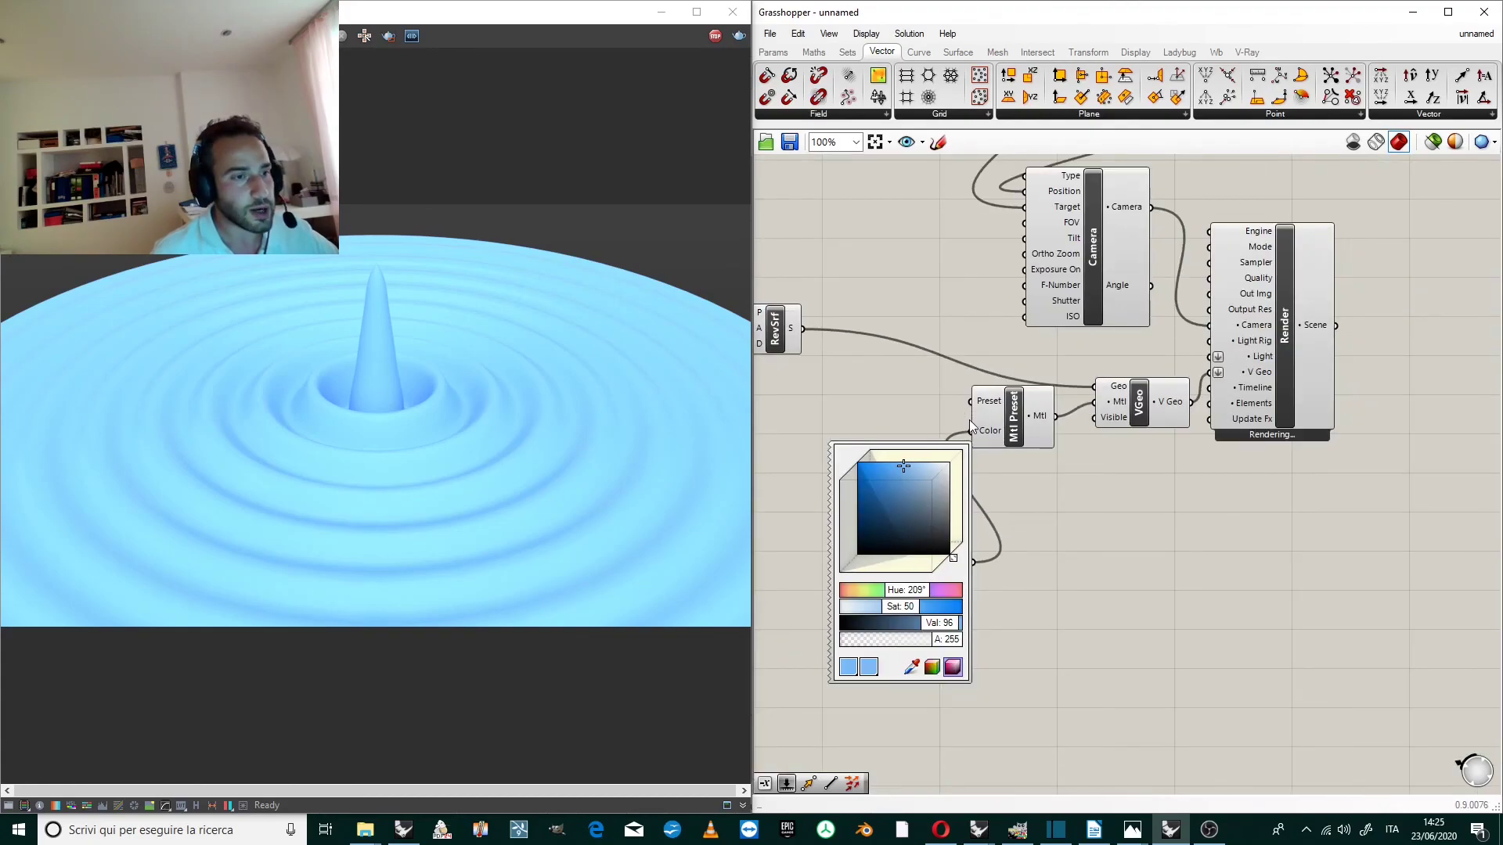